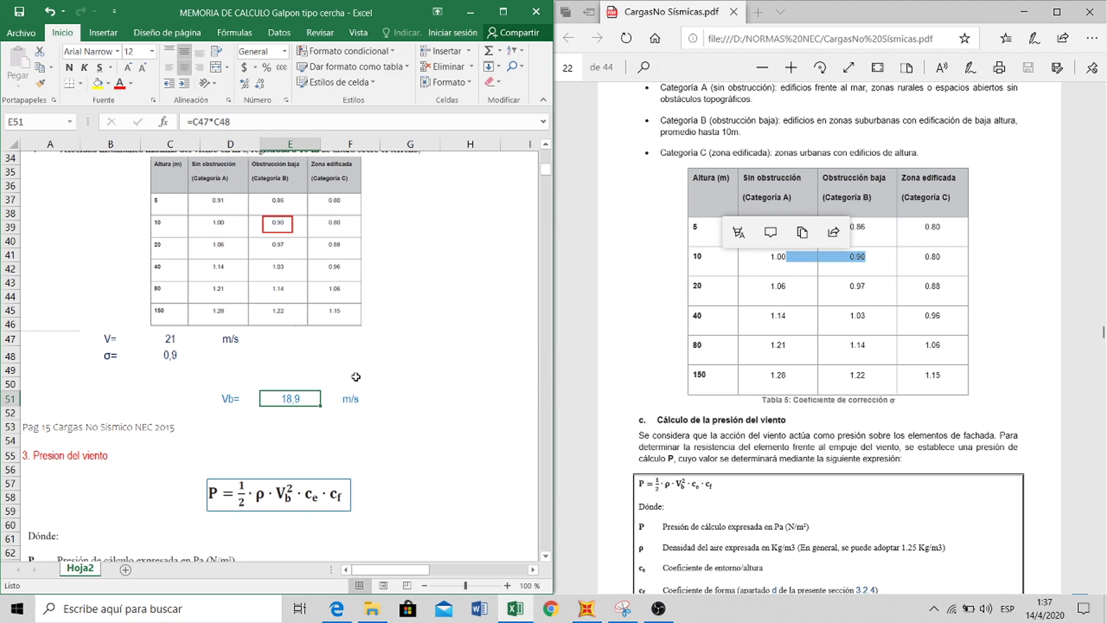
- Review the "3. Presion del viento" formula and its variable definitions, along with the Vb calculation in cell E51
scroll(356, 375, "down", 2)
left_click(131, 396)
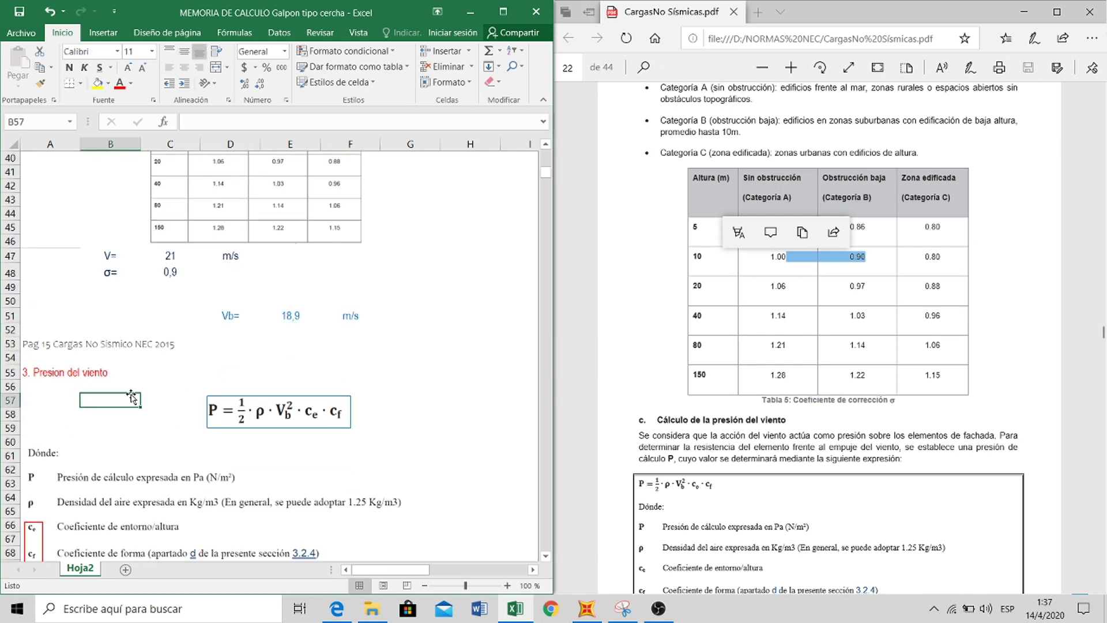
left_click(49, 373)
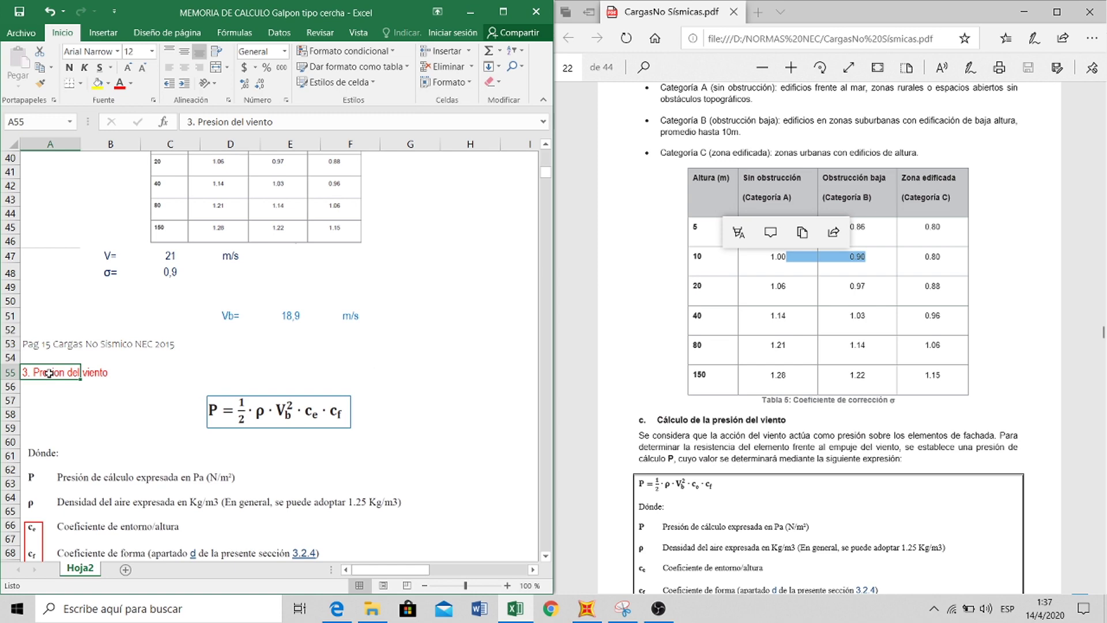
left_click(170, 374)
scroll(172, 372, "down", 3)
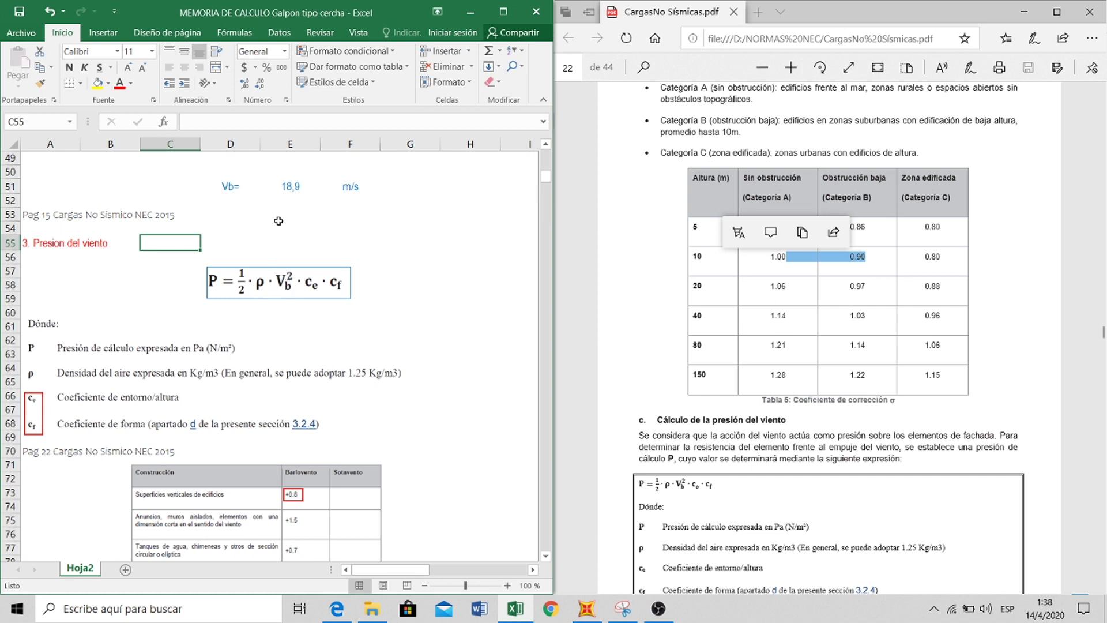
left_click(293, 186)
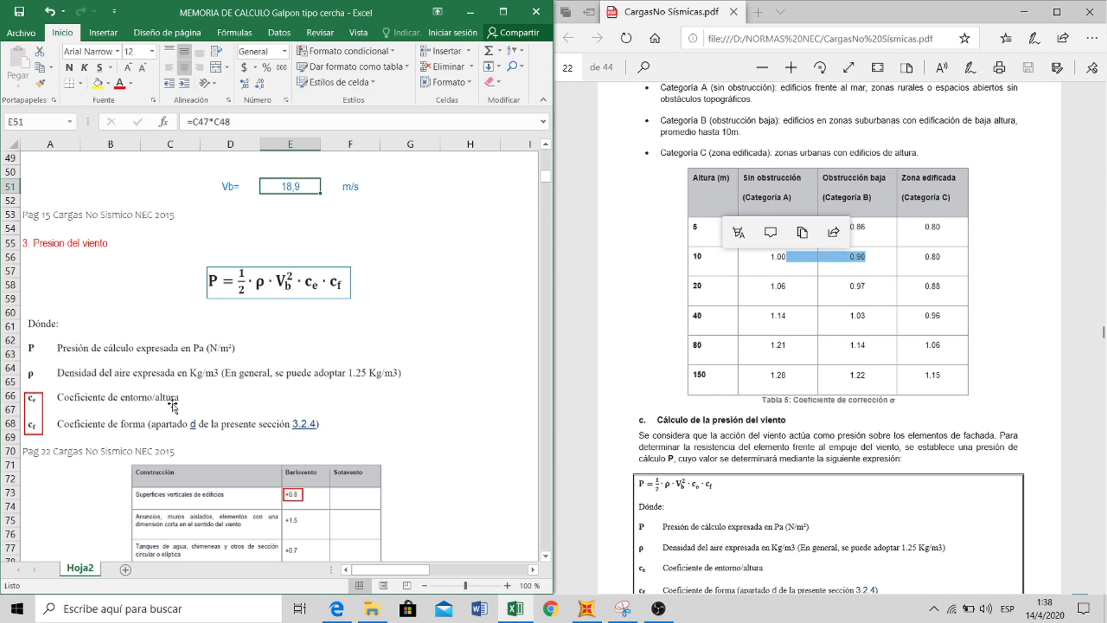
left_click(750, 402)
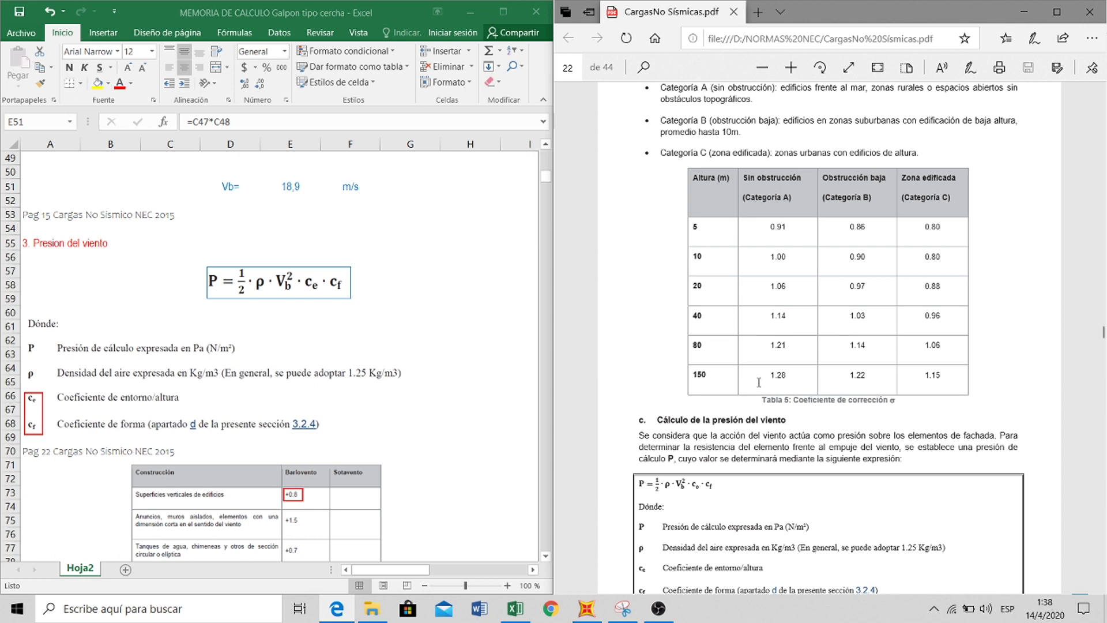
- Examine the Table 26.10-1 exposure coefficients and the Ce value in cell B123 used for the column wind pressure
left_click(333, 425)
scroll(332, 409, "down", 13)
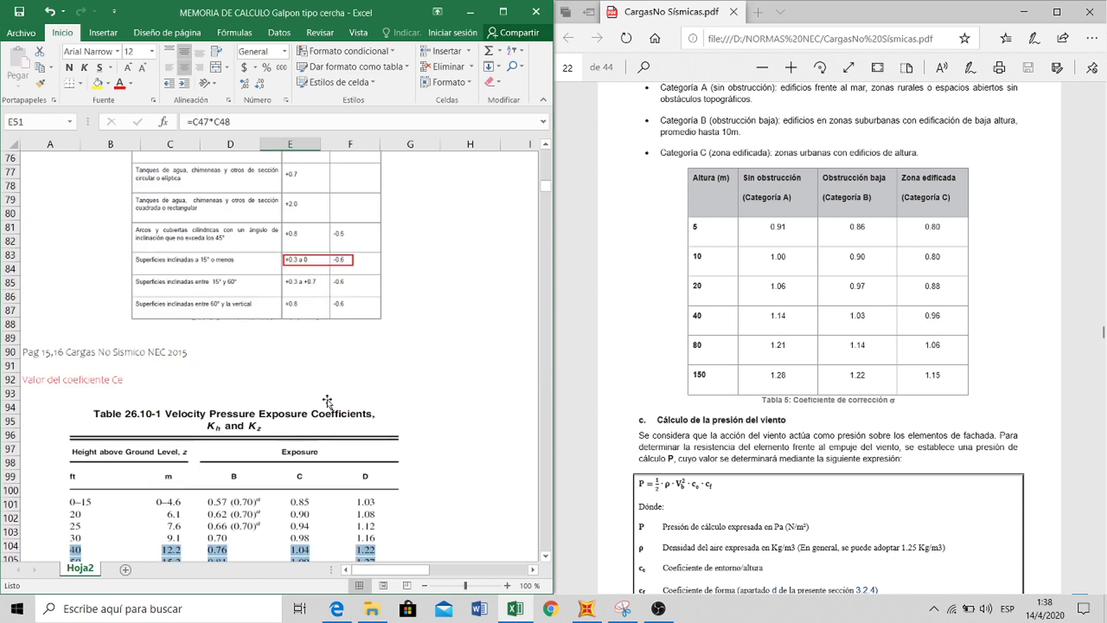
scroll(315, 398, "down", 4)
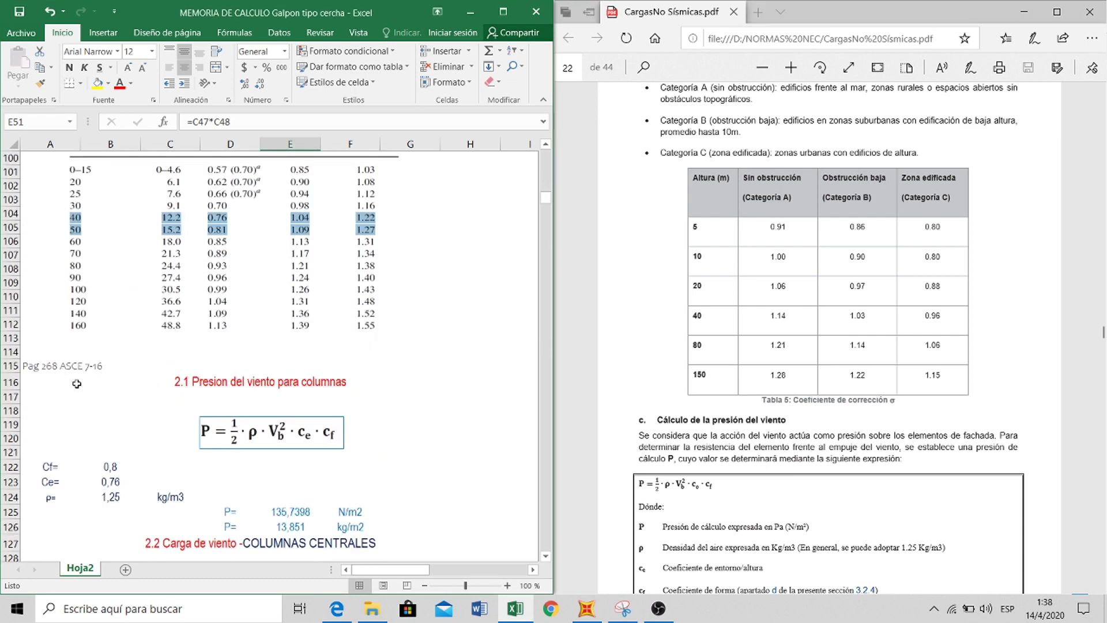
scroll(116, 378, "up", 3)
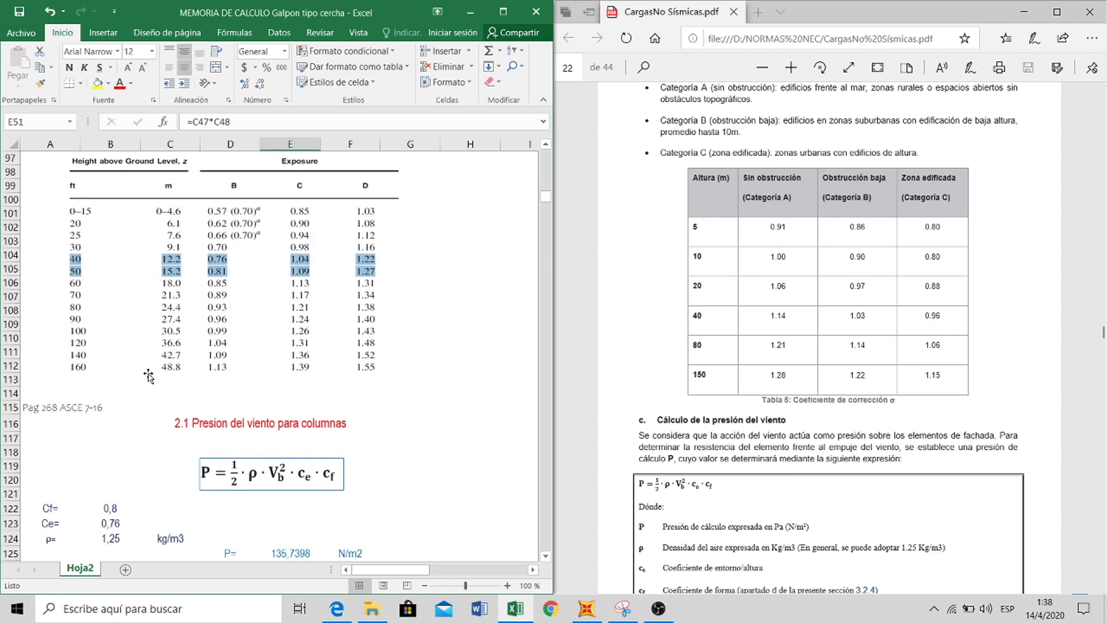
left_click(196, 307)
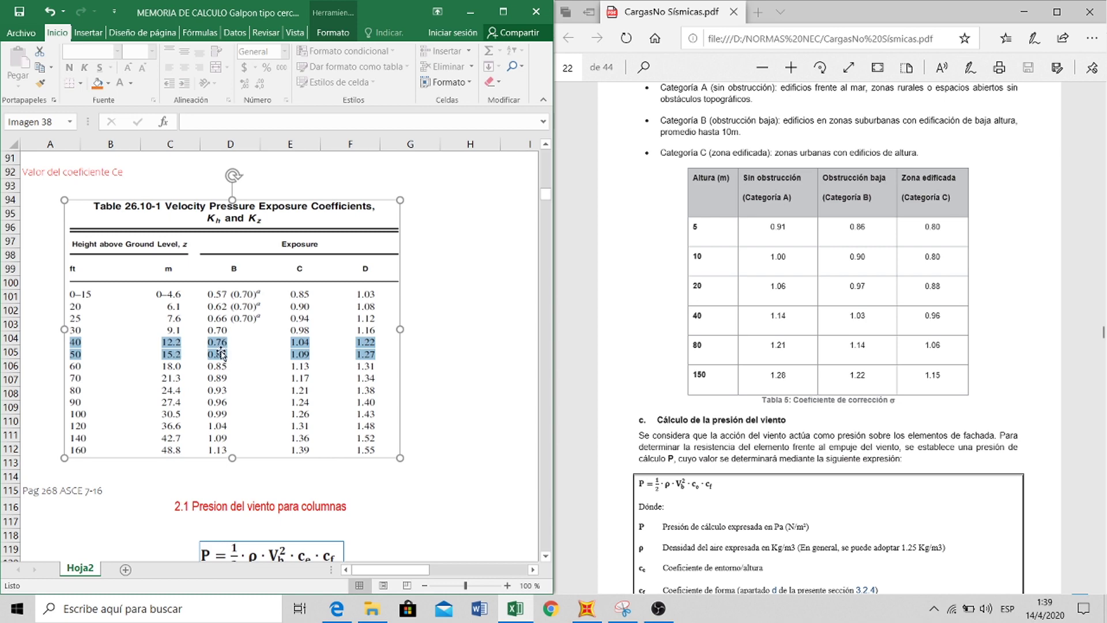
scroll(221, 353, "up", 7)
scroll(224, 341, "down", 13)
left_click(110, 356)
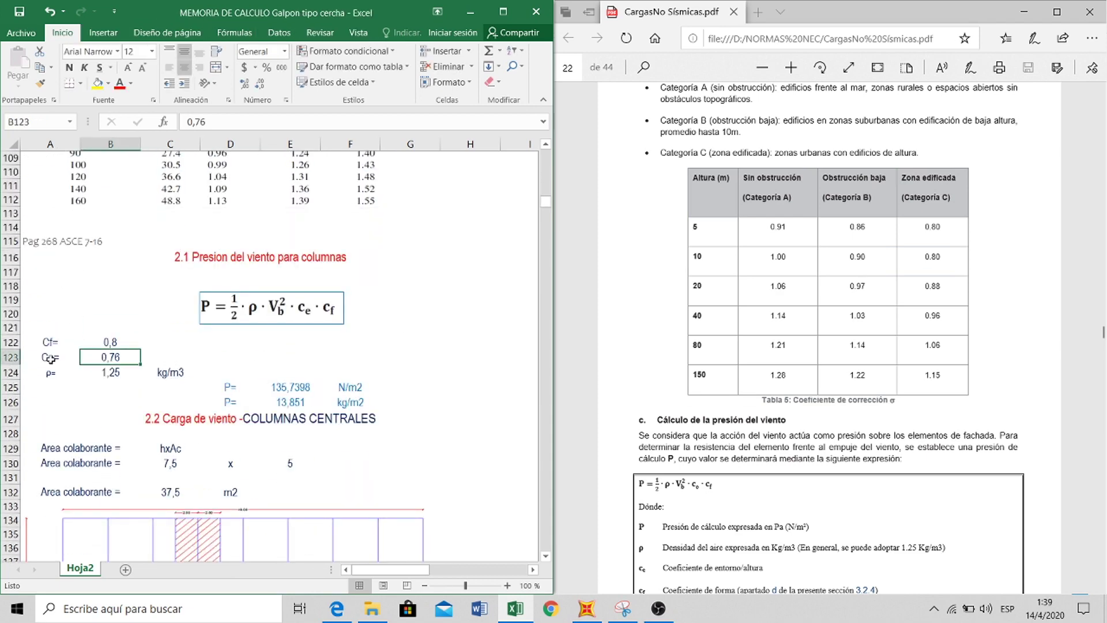
scroll(253, 358, "up", 8)
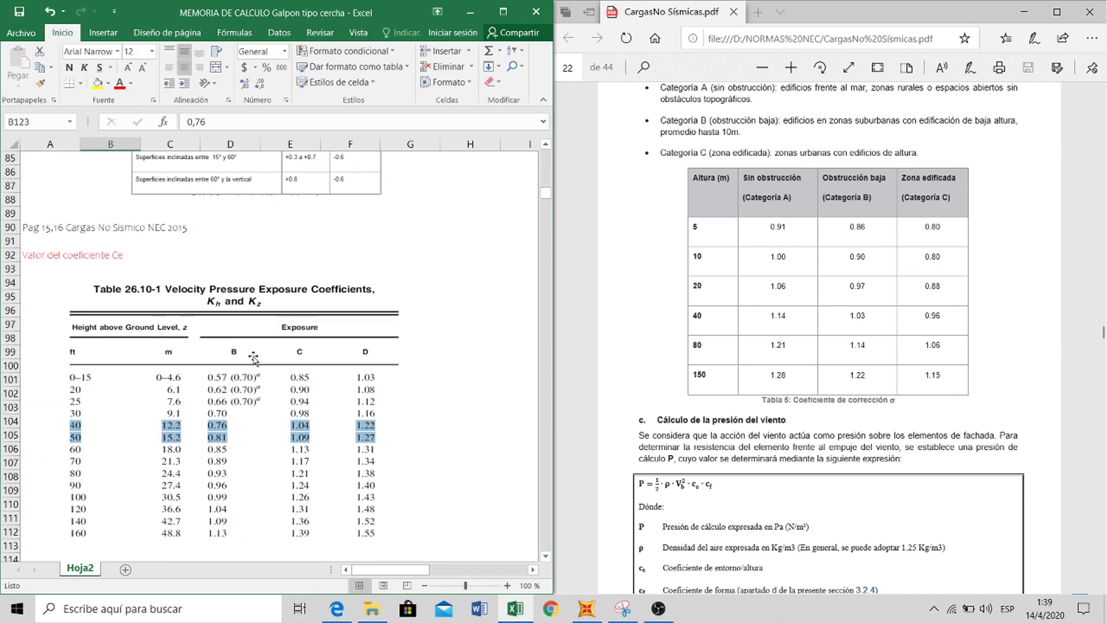
scroll(253, 358, "down", 7)
- Find the Cf form factor table in the NEC PDF and highlight its "Superficies verticales de edificios" row label
scroll(271, 340, "up", 13)
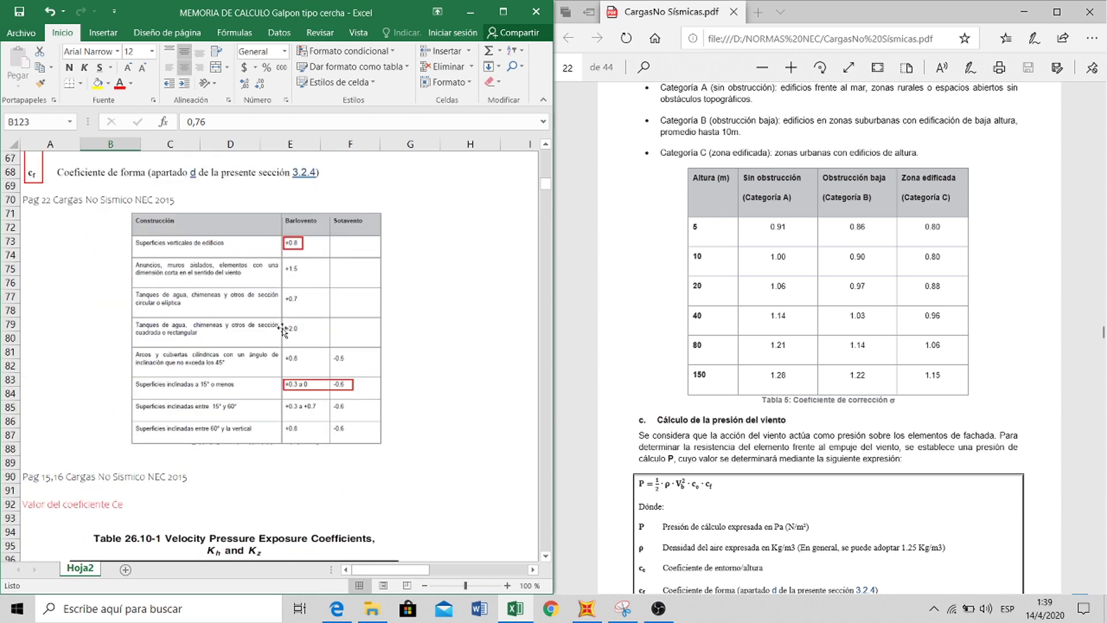
scroll(282, 330, "up", 3)
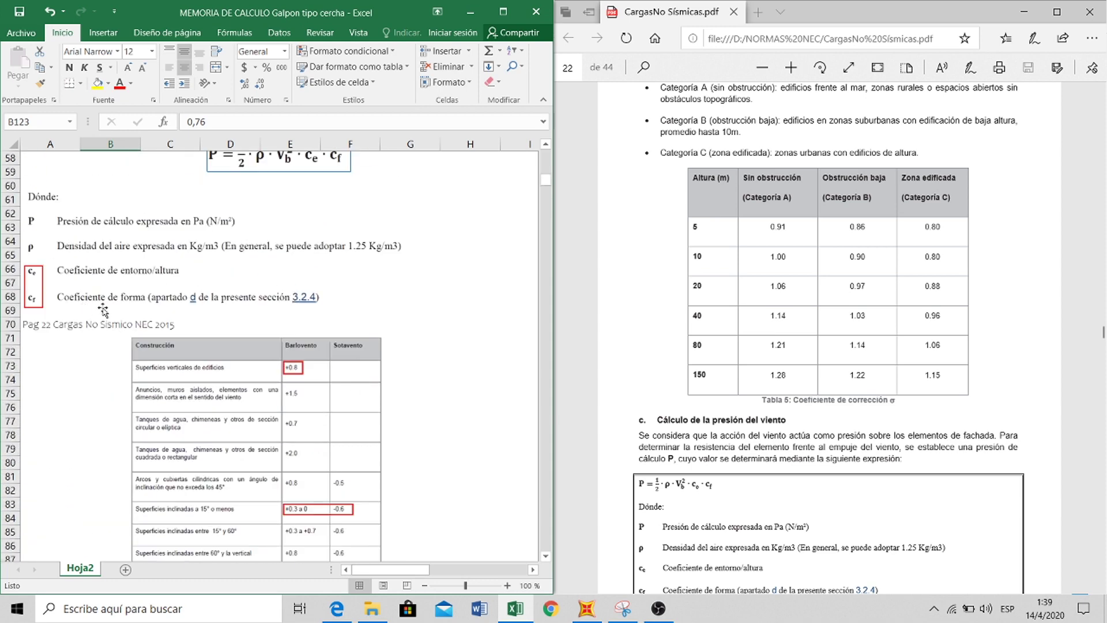
left_click(200, 305)
scroll(870, 403, "down", 10)
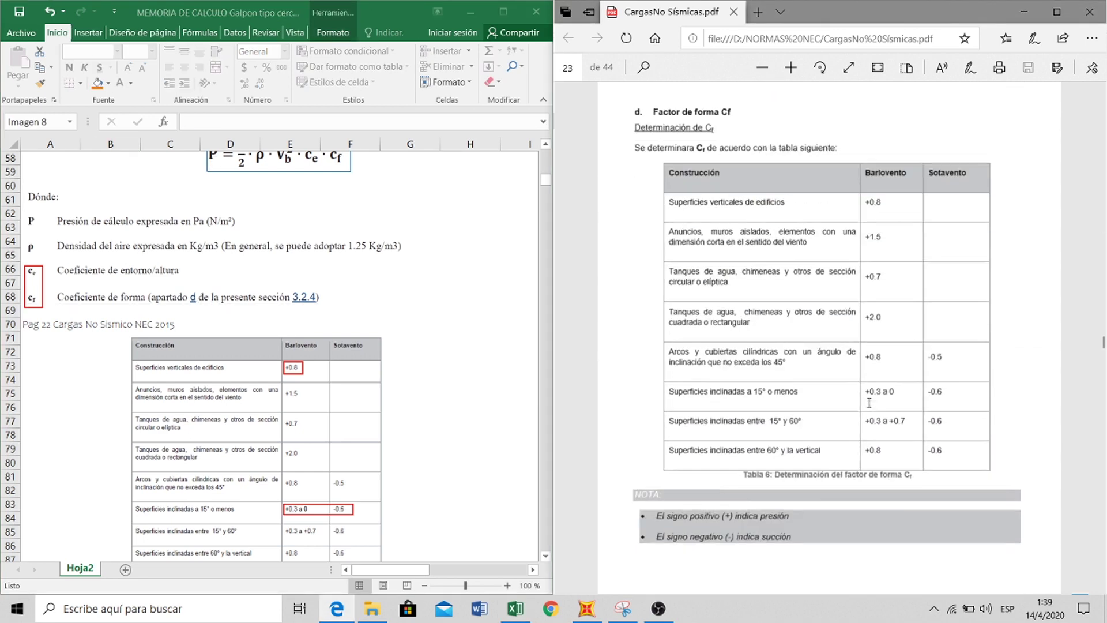
scroll(826, 245, "up", 2)
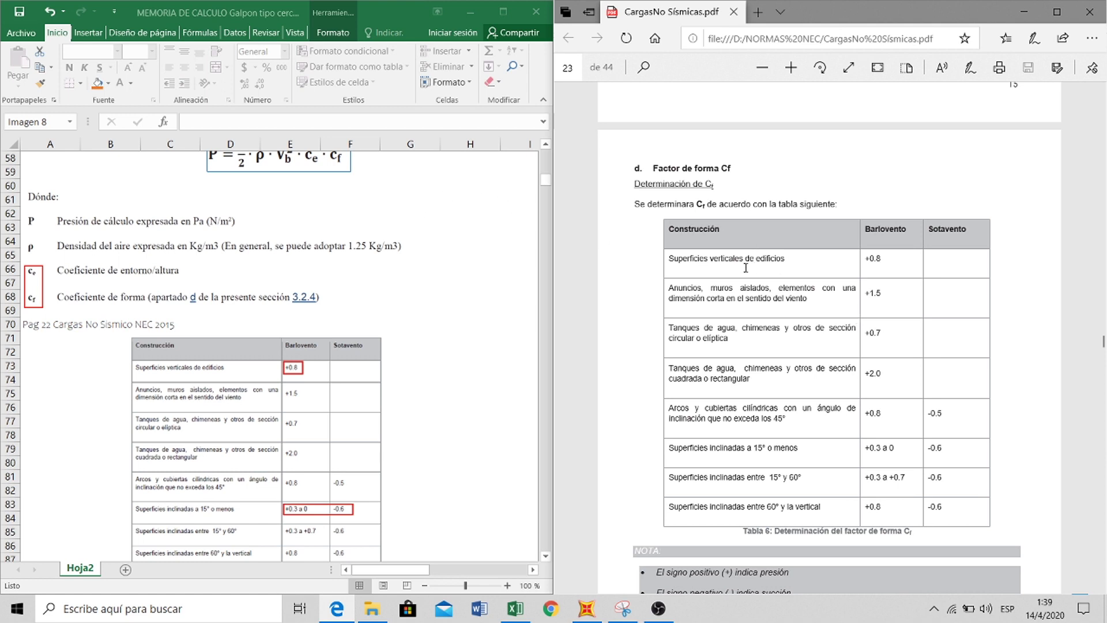
left_click_drag(667, 259, 792, 259)
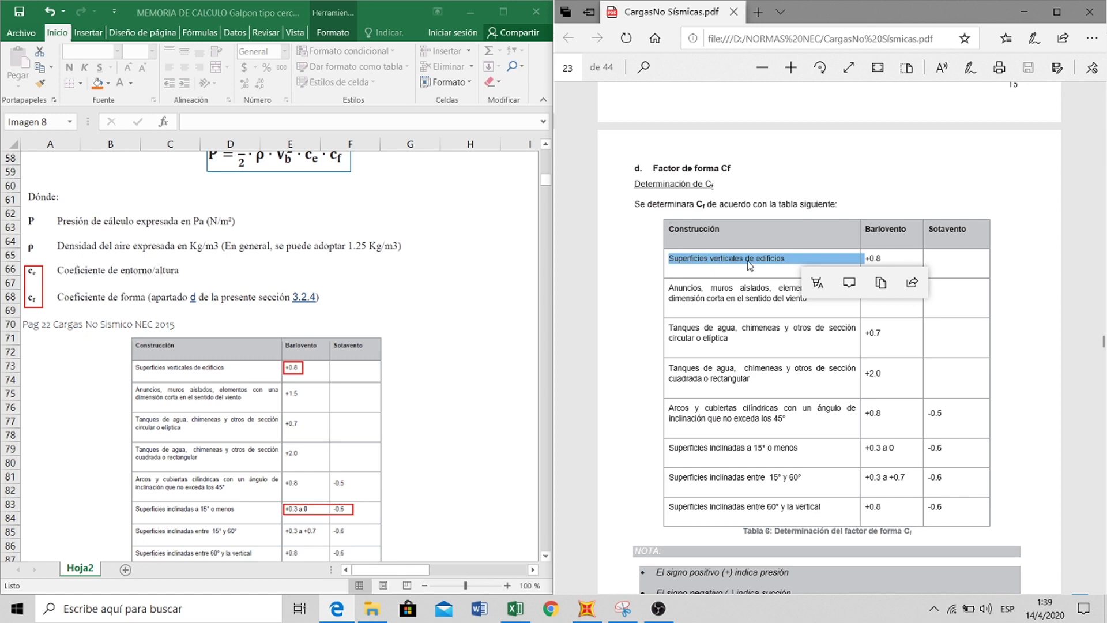
- View the column drawing in the worksheet, and highlight "Superficies inclinadas a 15° o menos" and the Cf symbol in the PDF
left_click(341, 257)
scroll(343, 288, "down", 20)
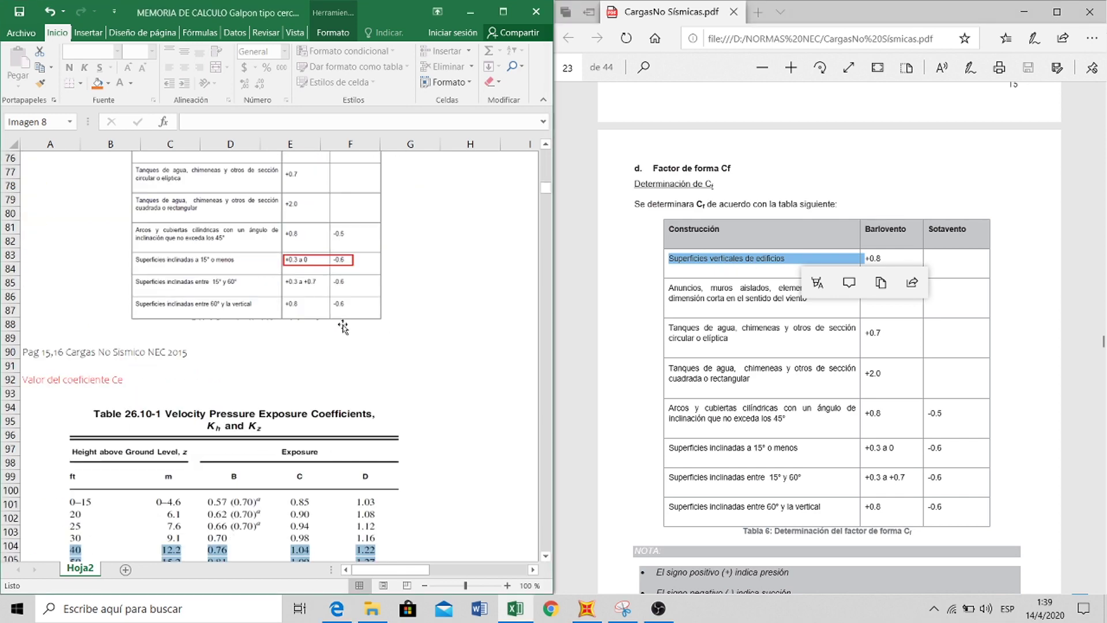
scroll(346, 328, "down", 7)
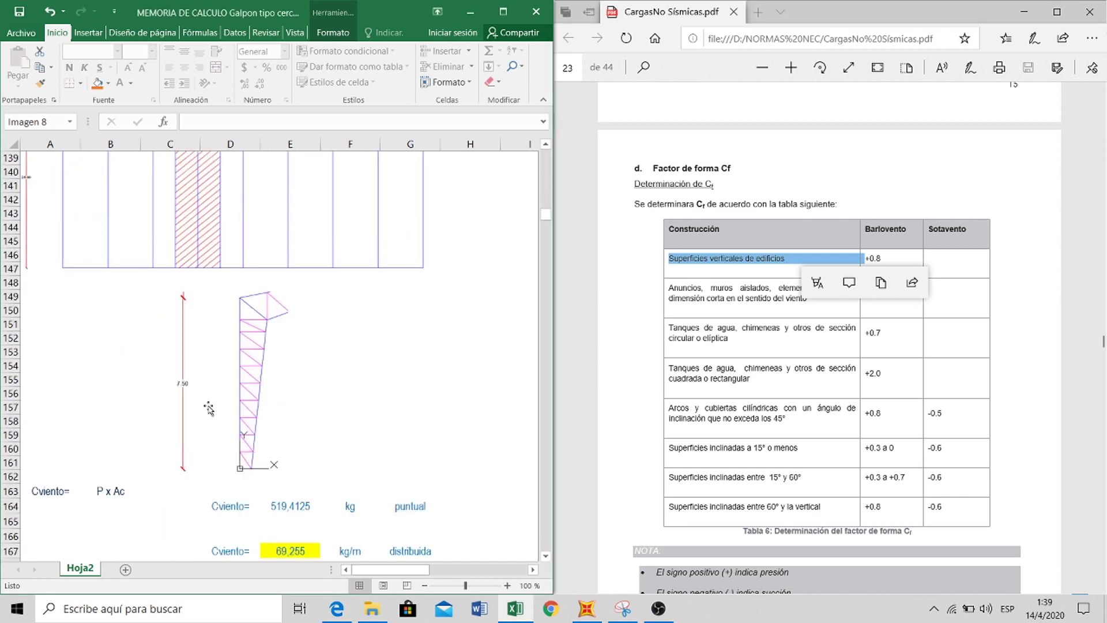
left_click_drag(801, 453, 669, 451)
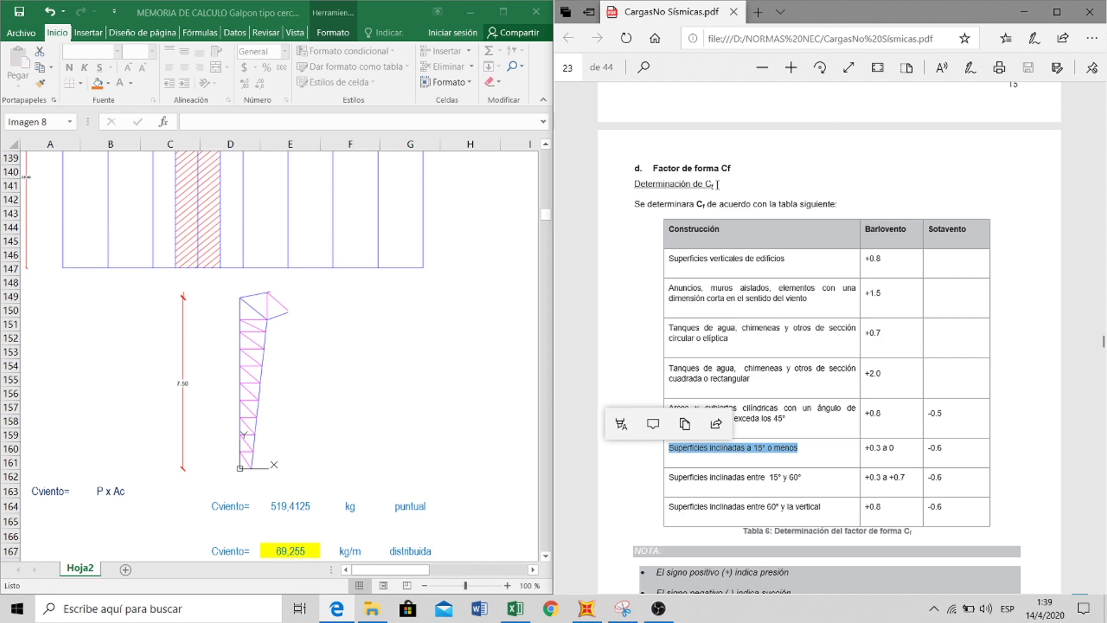
left_click_drag(718, 184, 703, 183)
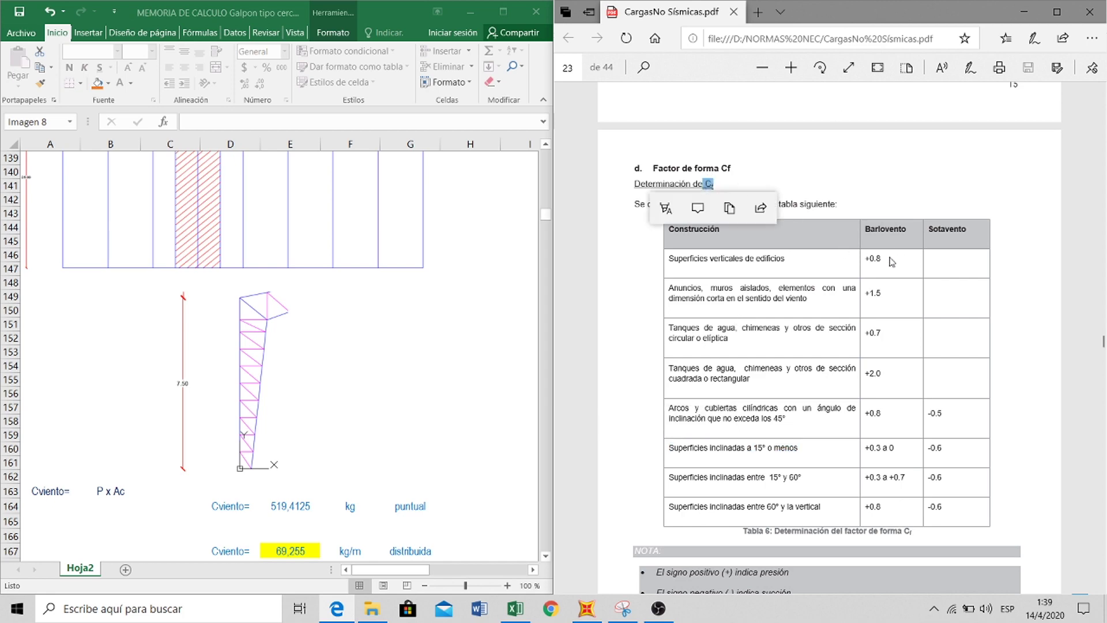
- Compare the "2.1 Presion del viento para columnas" section and column drawing with the PDF's Barlovento factor for vertical building surfaces
left_click(362, 397)
scroll(362, 397, "up", 12)
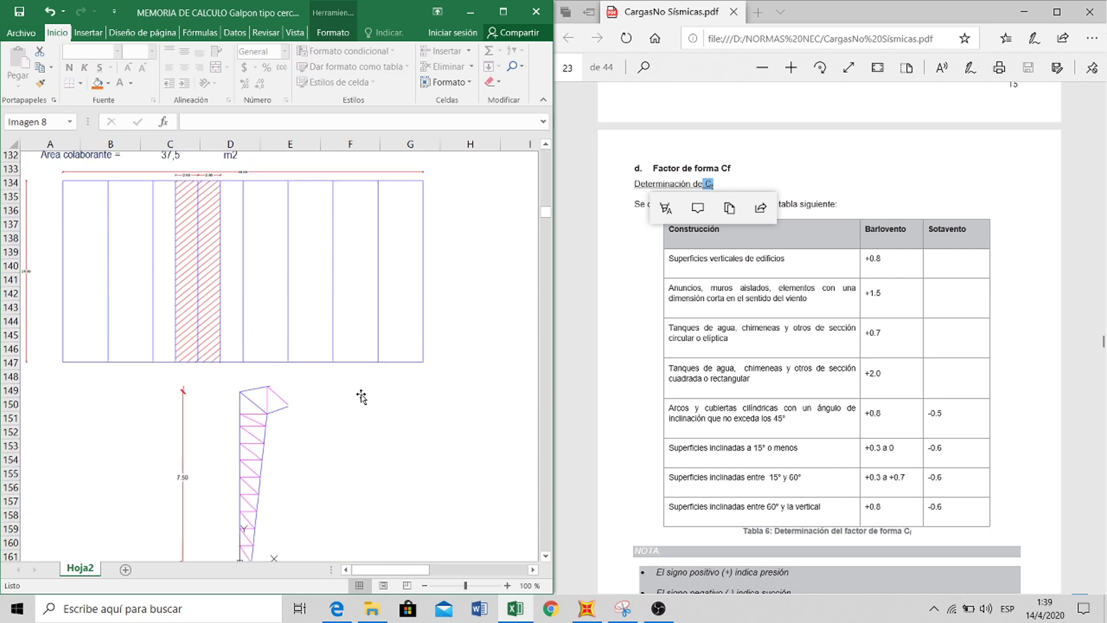
scroll(253, 224, "up", 2)
scroll(253, 224, "down", 2)
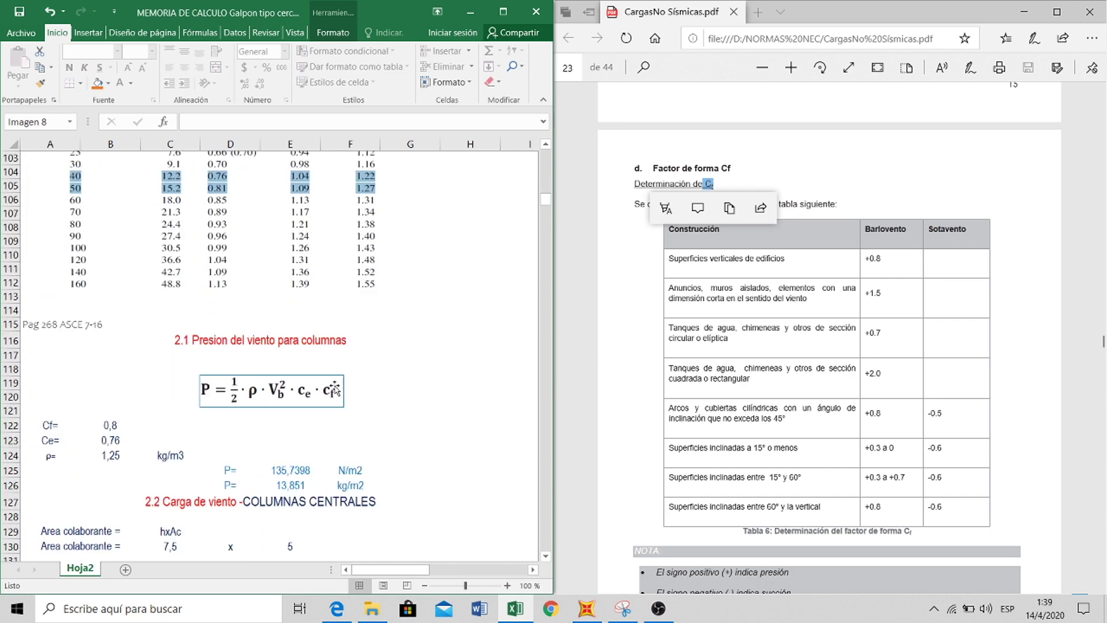
left_click(238, 344)
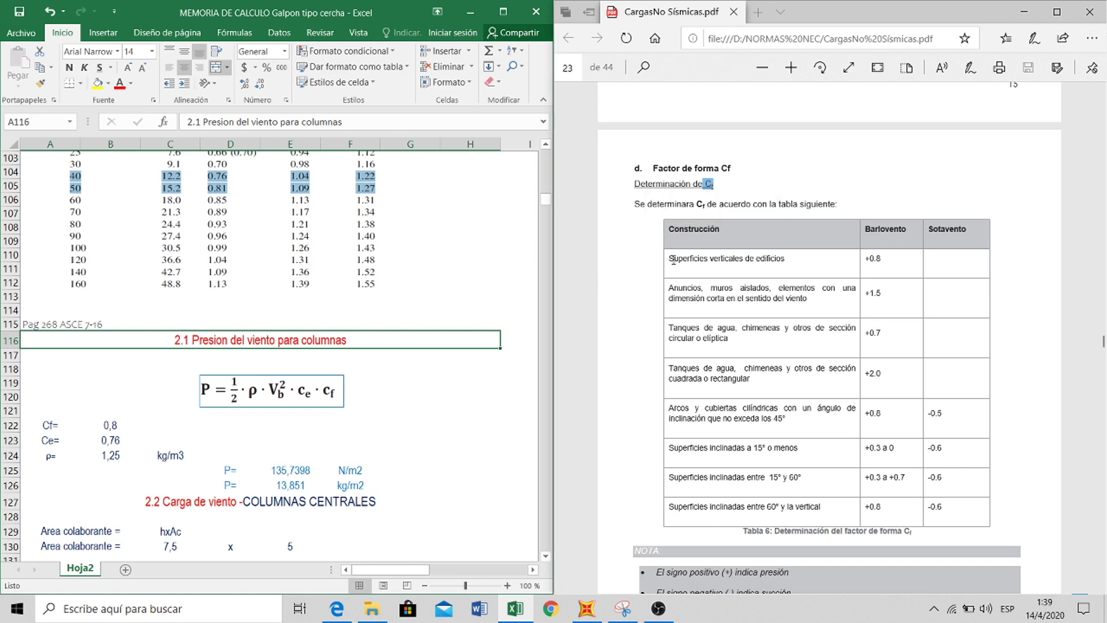
left_click_drag(670, 259, 785, 263)
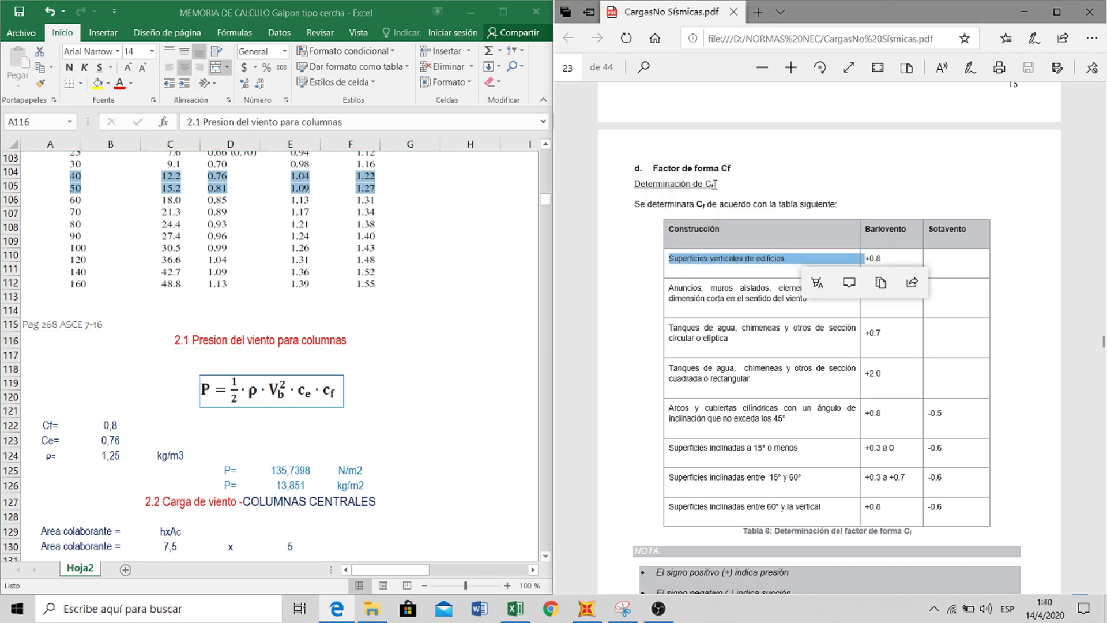
left_click_drag(715, 185, 693, 184)
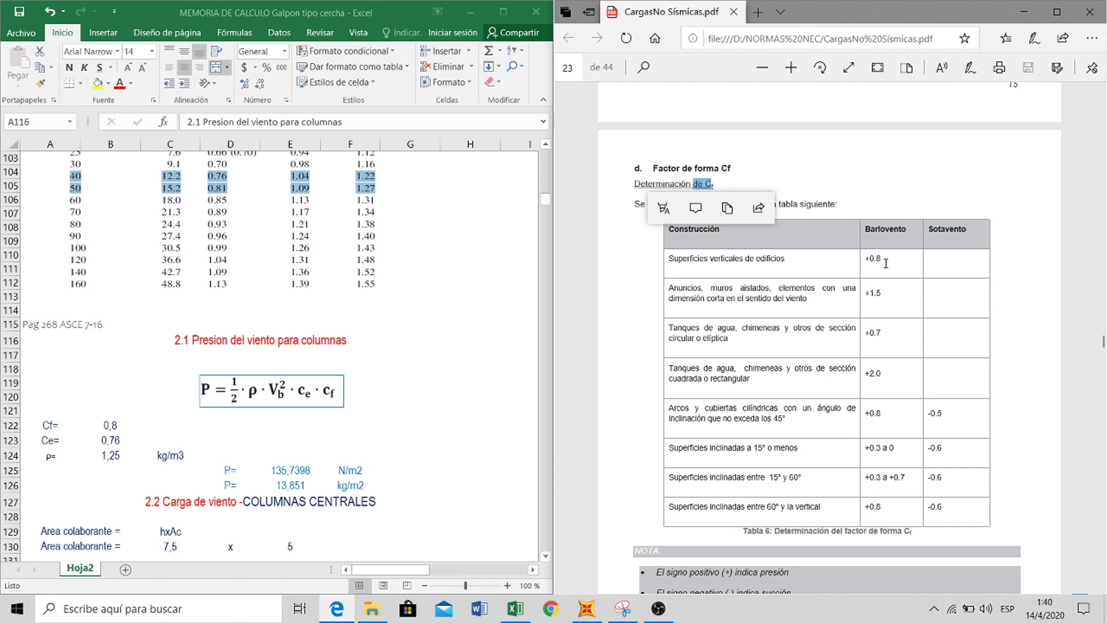
scroll(289, 371, "down", 11)
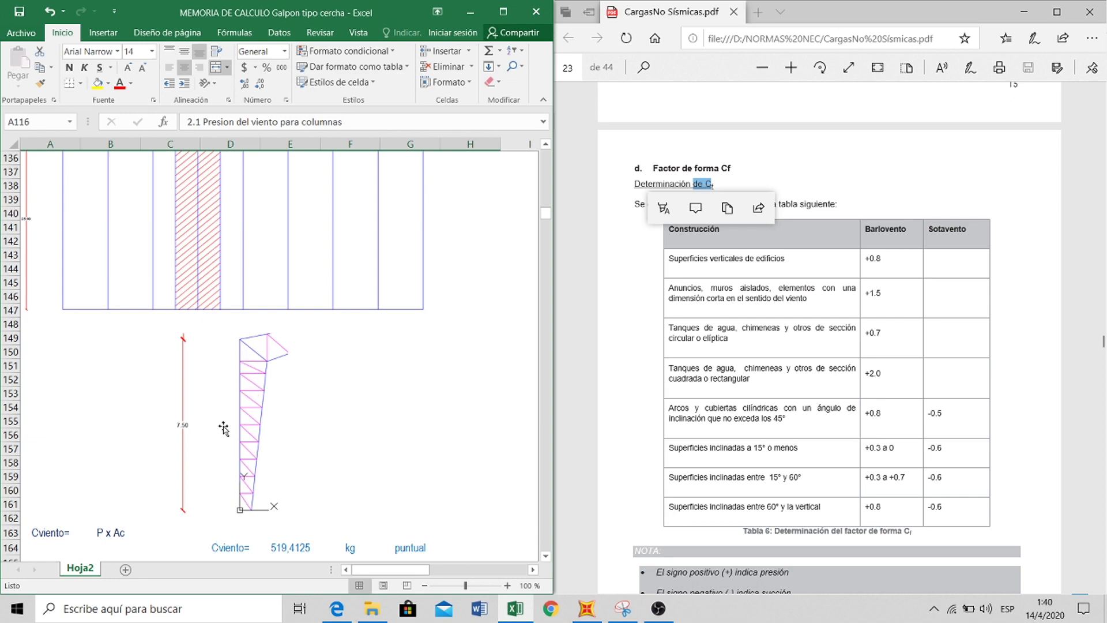
scroll(372, 420, "up", 8)
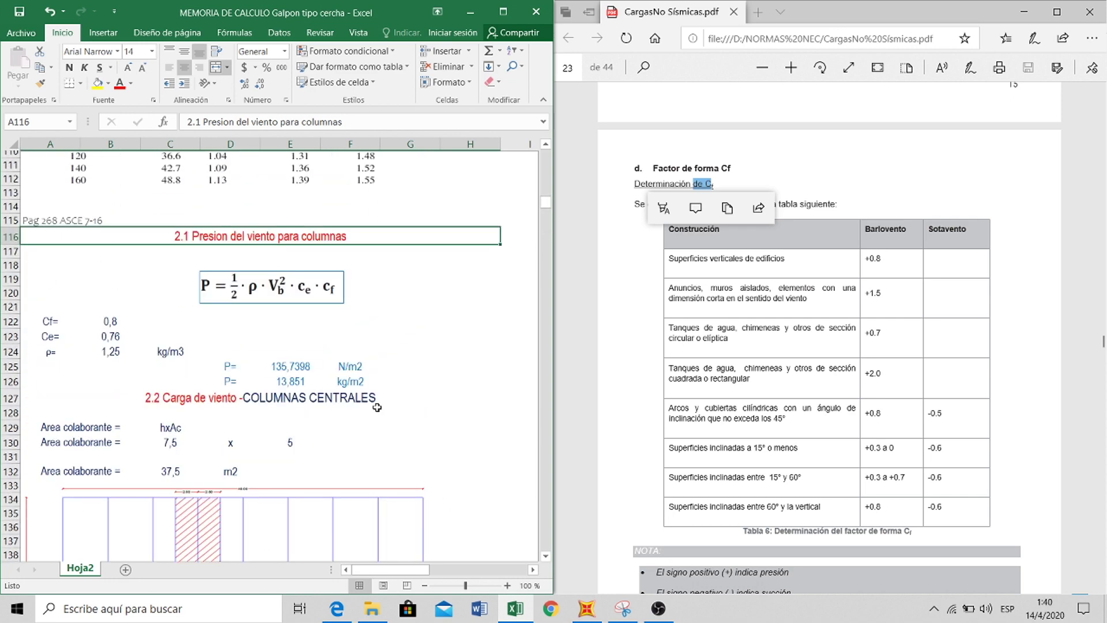
left_click(884, 258)
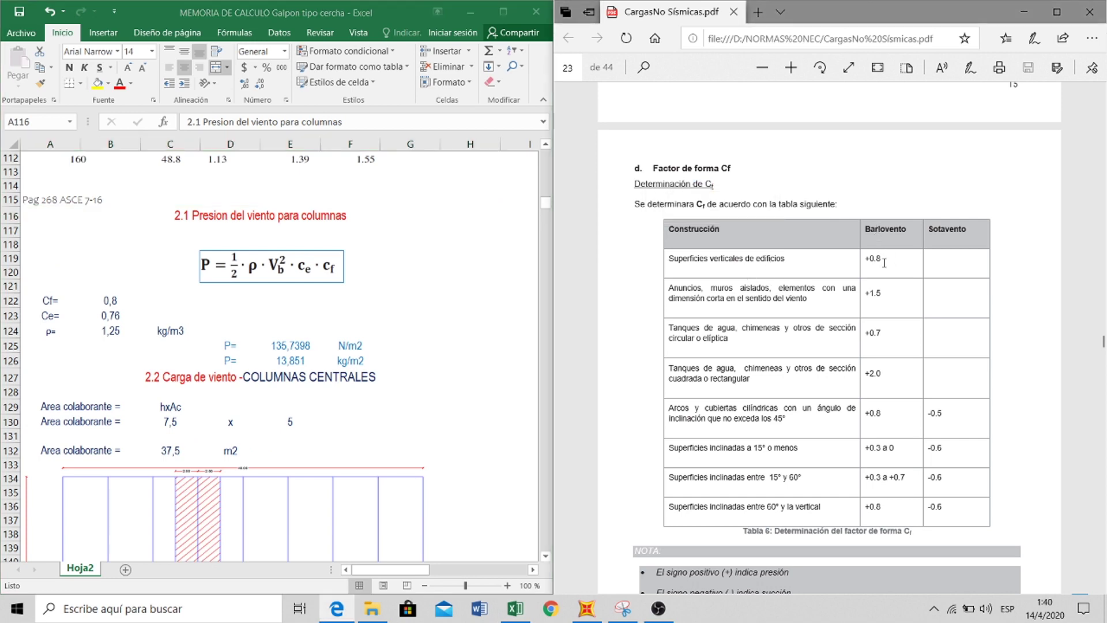
- Inspect the column wind pressure calculations in cells E125 and E126 and their N/m2 and kg/m2 units
left_click(311, 216)
scroll(312, 317, "up", 2)
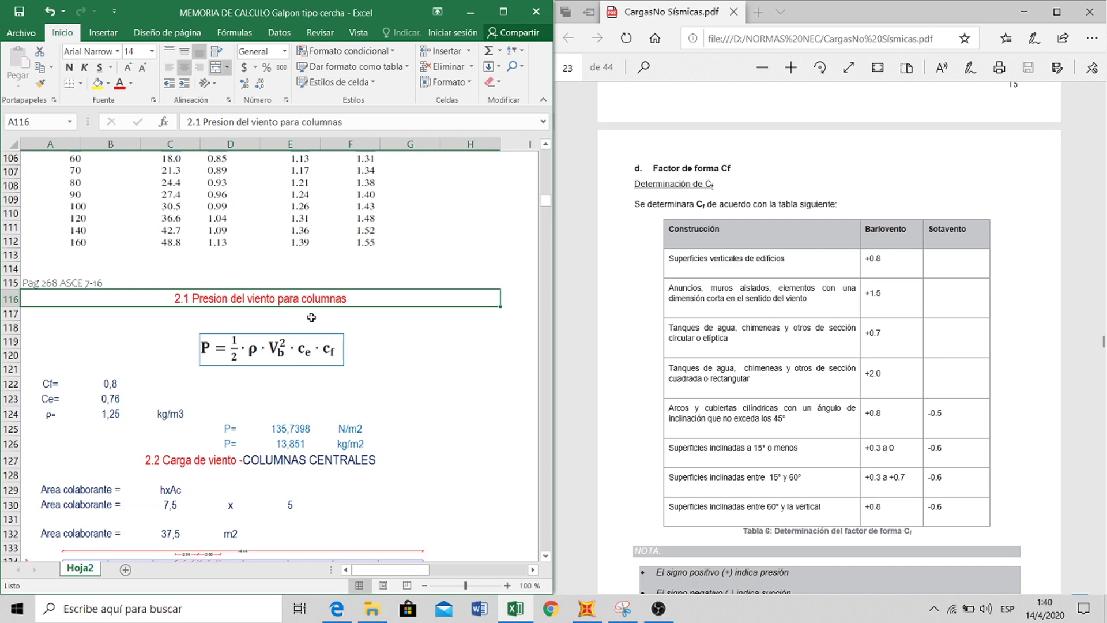
scroll(308, 321, "up", 1)
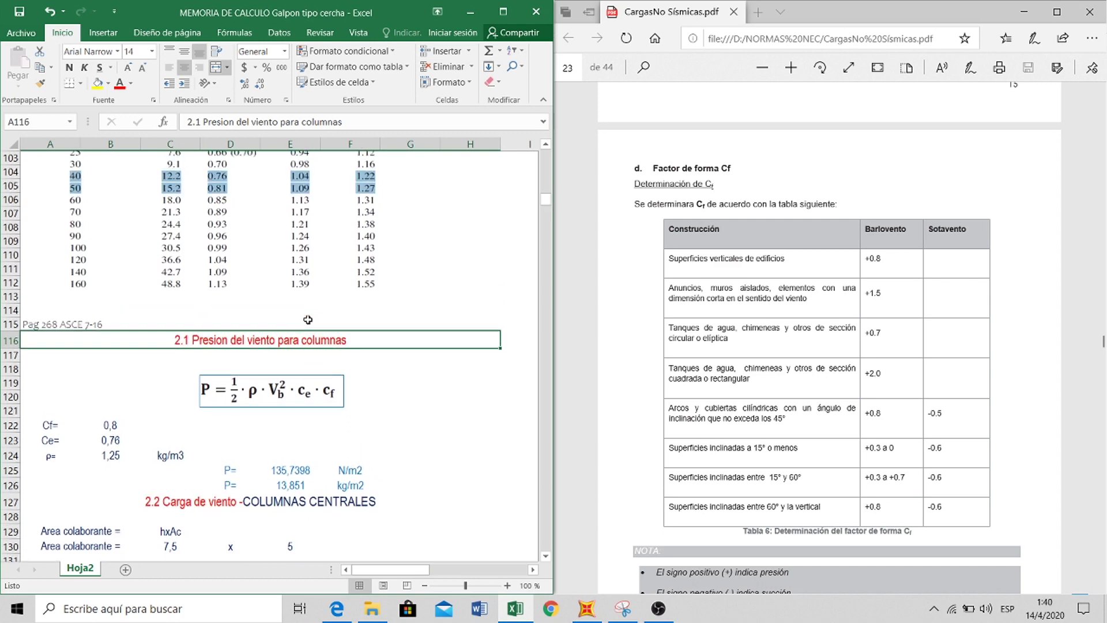
scroll(308, 320, "down", 1)
scroll(254, 306, "down", 2)
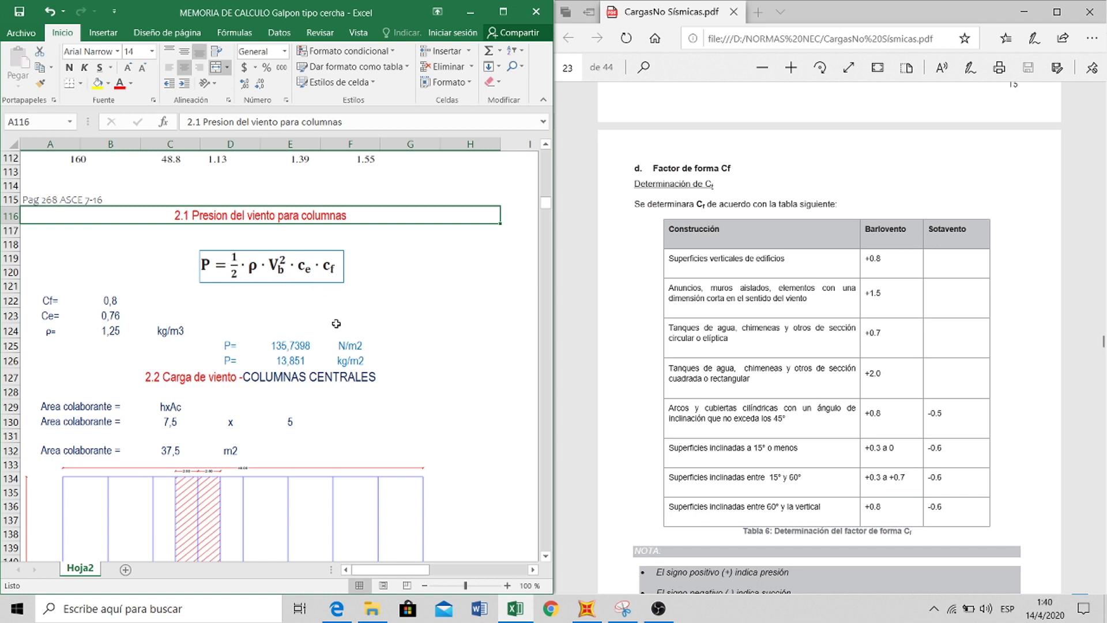
scroll(151, 315, "down", 1)
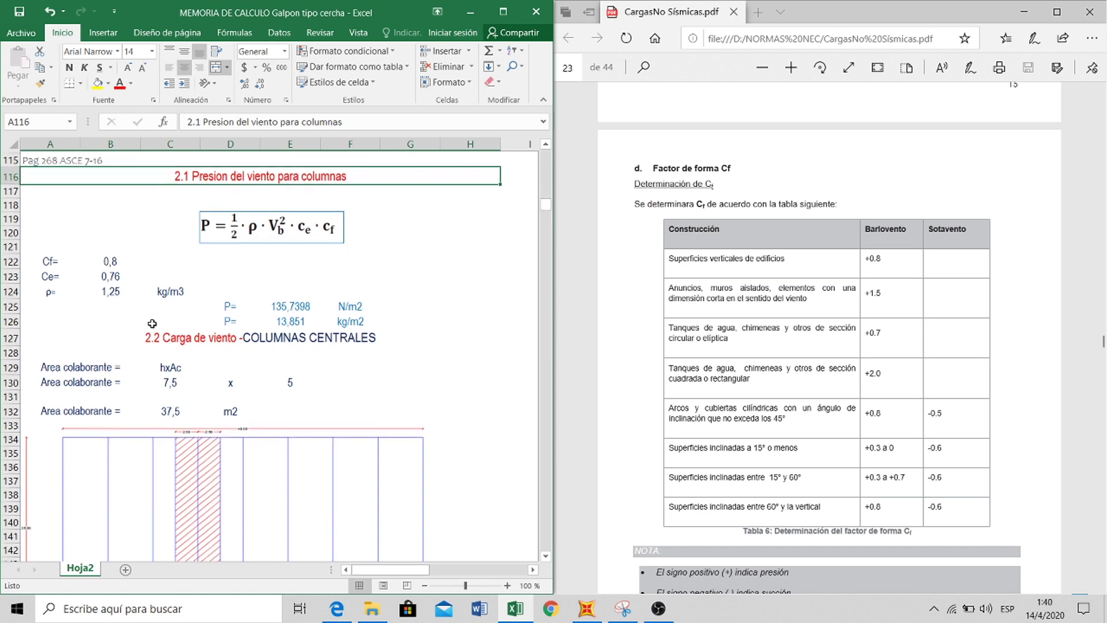
left_click(290, 304)
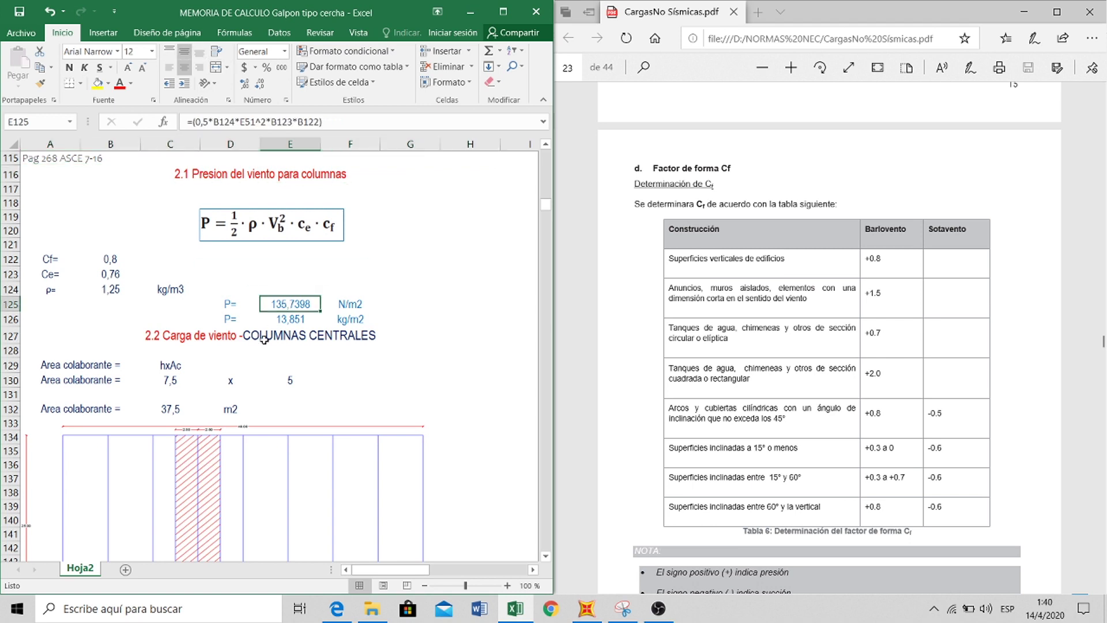
left_click(359, 304)
left_click(350, 334)
left_click(352, 319)
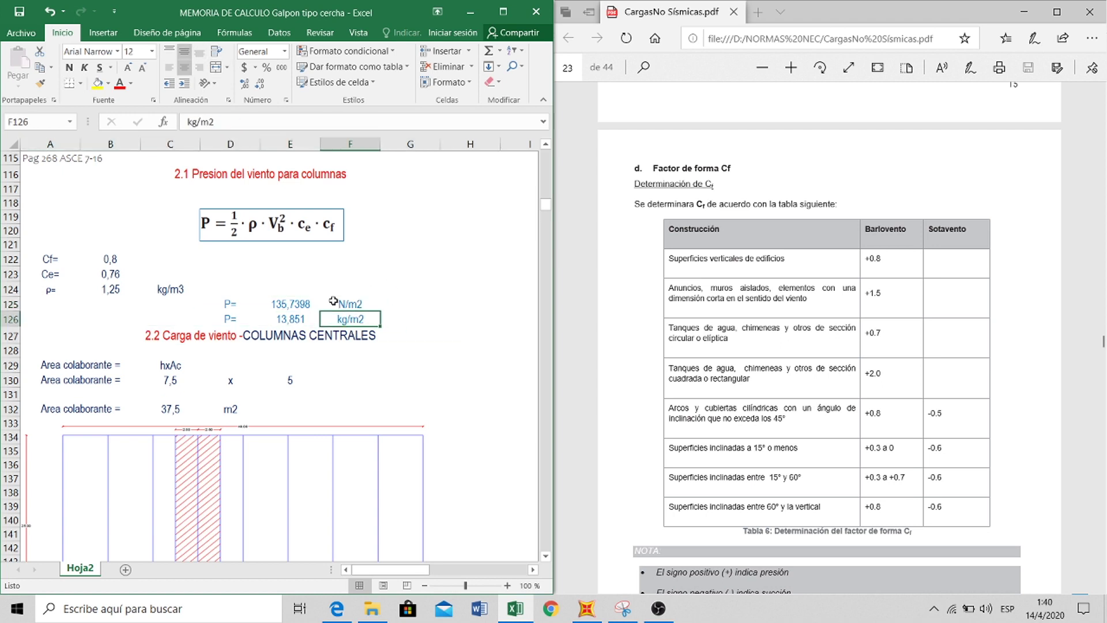
left_click(230, 319)
left_click(311, 316)
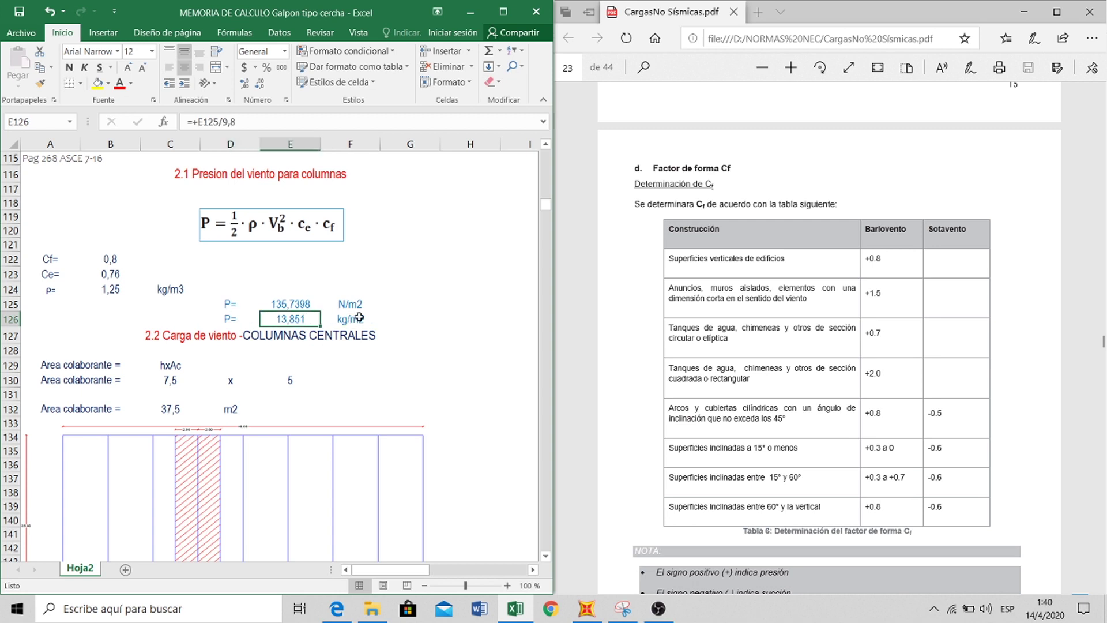
- Compare the column wind pressure formulas in cells E125 and E126 under the "2.1 Presion del viento para columnas" heading
left_click(302, 305)
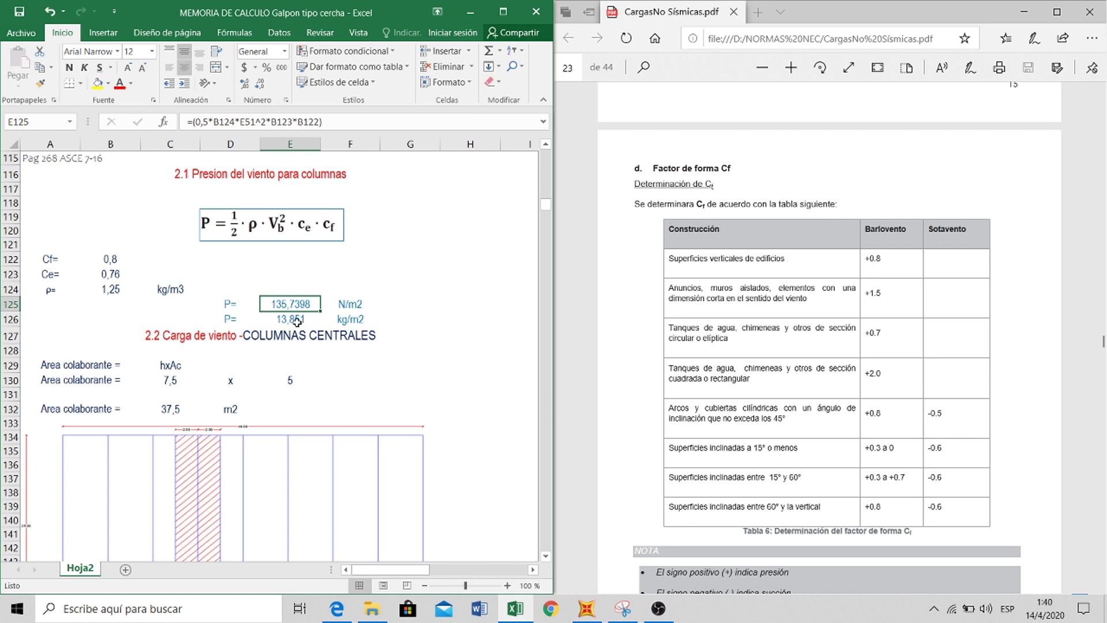
left_click(293, 318)
left_click(289, 304)
left_click(295, 318)
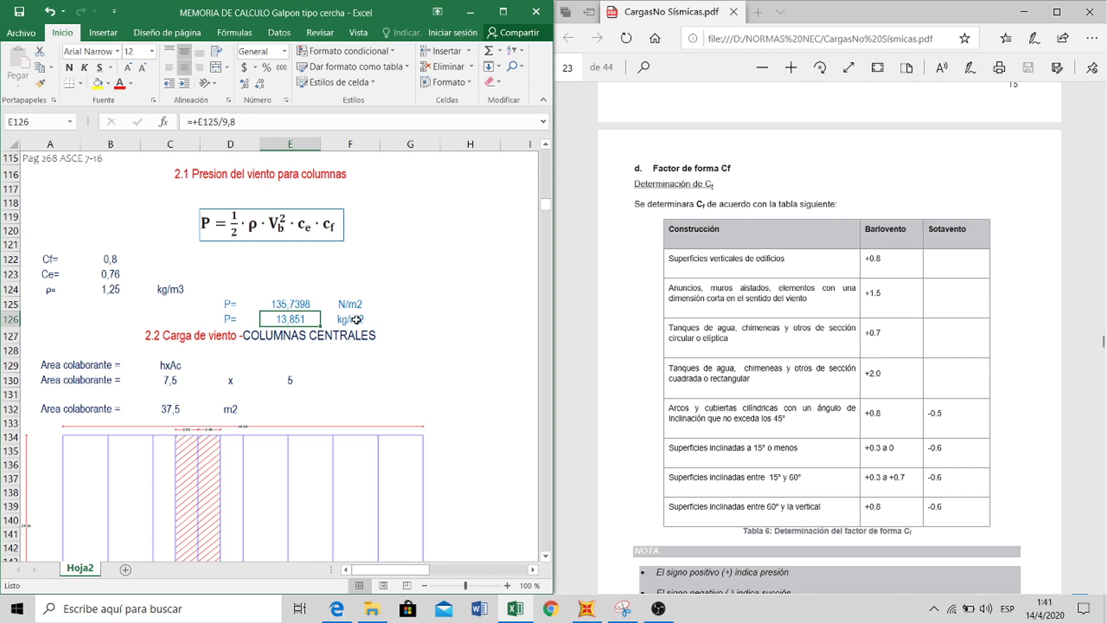
scroll(356, 319, "down", 1)
scroll(323, 305, "up", 3)
left_click(239, 178)
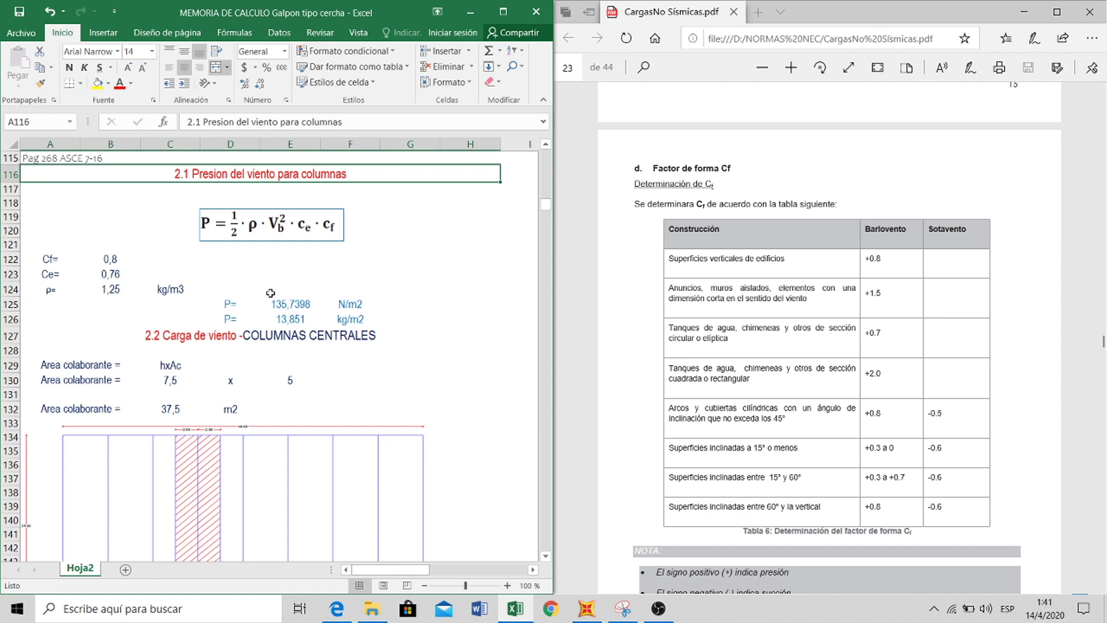
- Examine the hatched tributary-area drawings for the central columns in section 2.2 and the edge columns in section 2.3
scroll(265, 330, "down", 1)
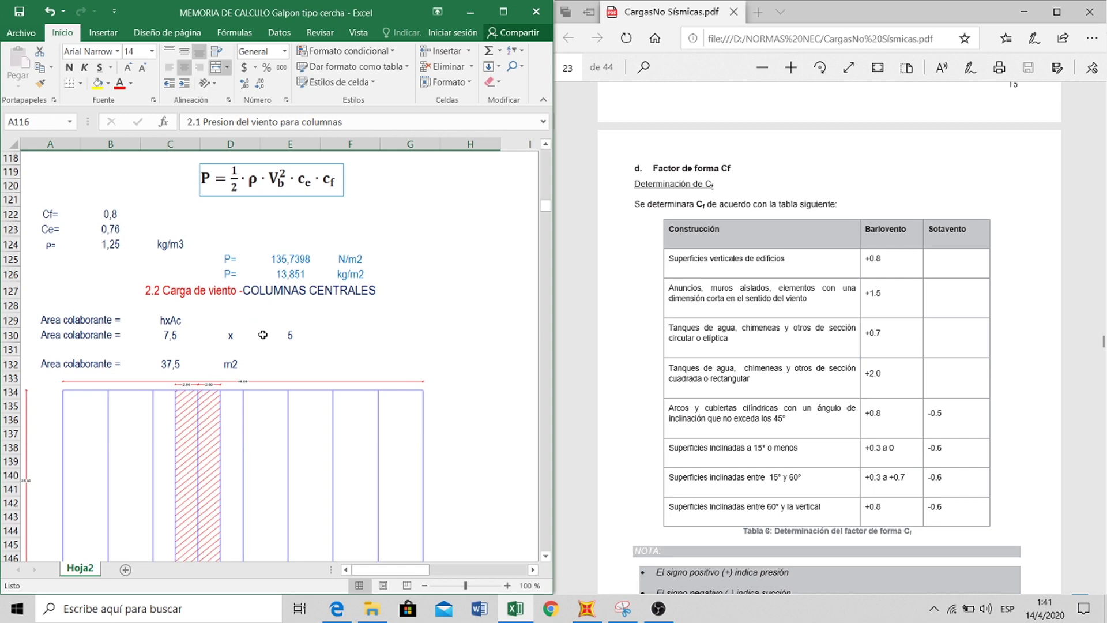
scroll(254, 335, "down", 1)
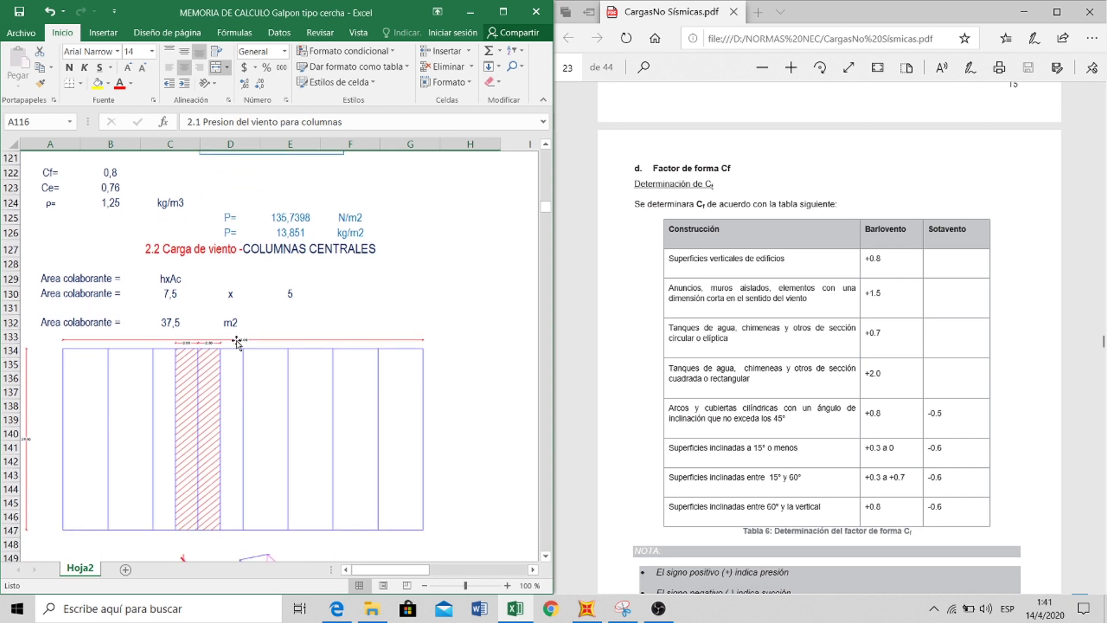
scroll(240, 341, "down", 1)
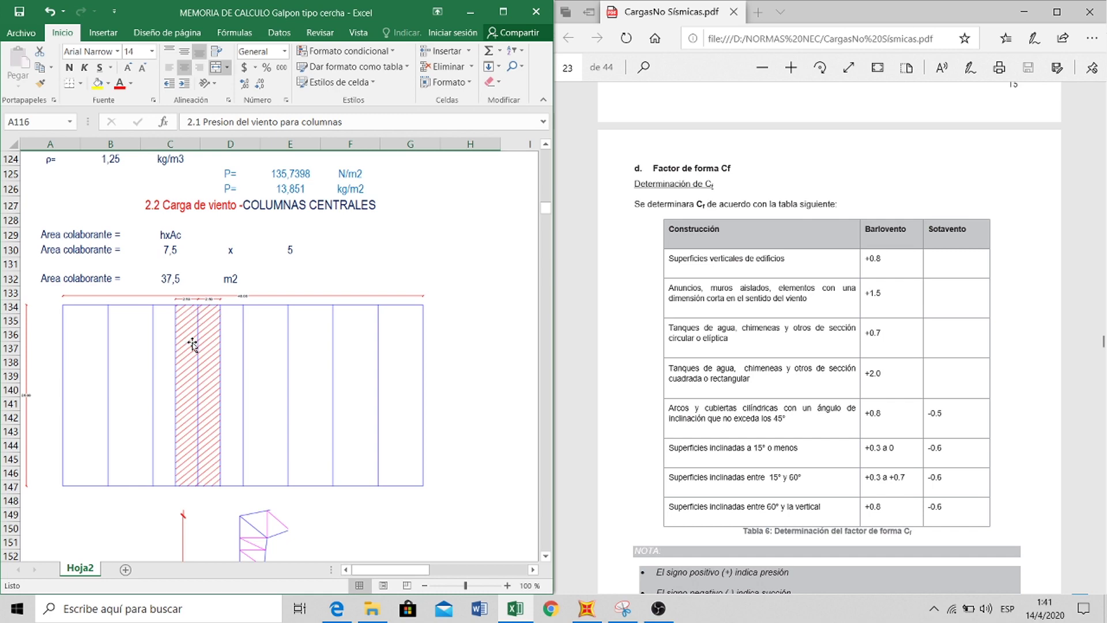
scroll(268, 332, "down", 14)
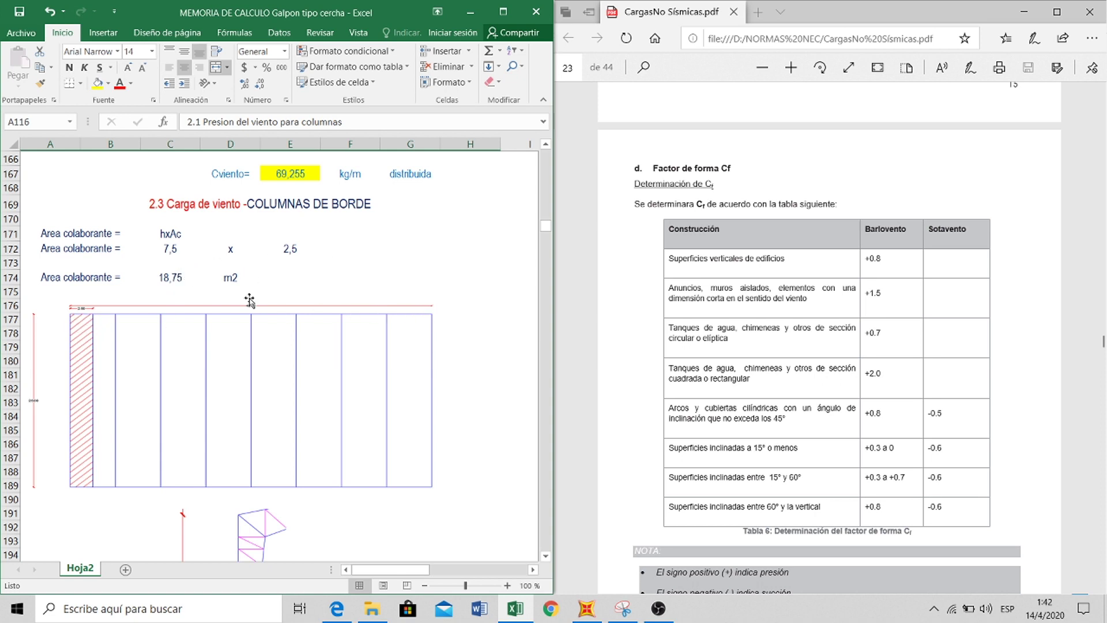
scroll(254, 317, "up", 14)
scroll(256, 346, "up", 1)
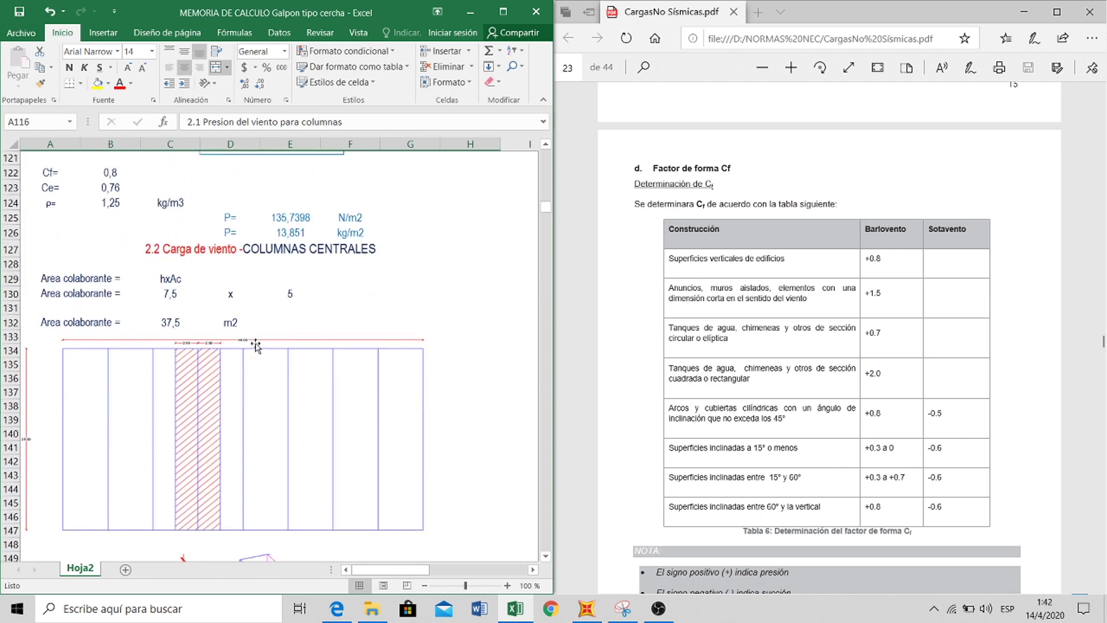
- Review the section 2.1 pressure equation and the kg/m2 pressure in cell E126 alongside the central columns drawing
scroll(256, 346, "down", 1)
scroll(236, 304, "up", 3)
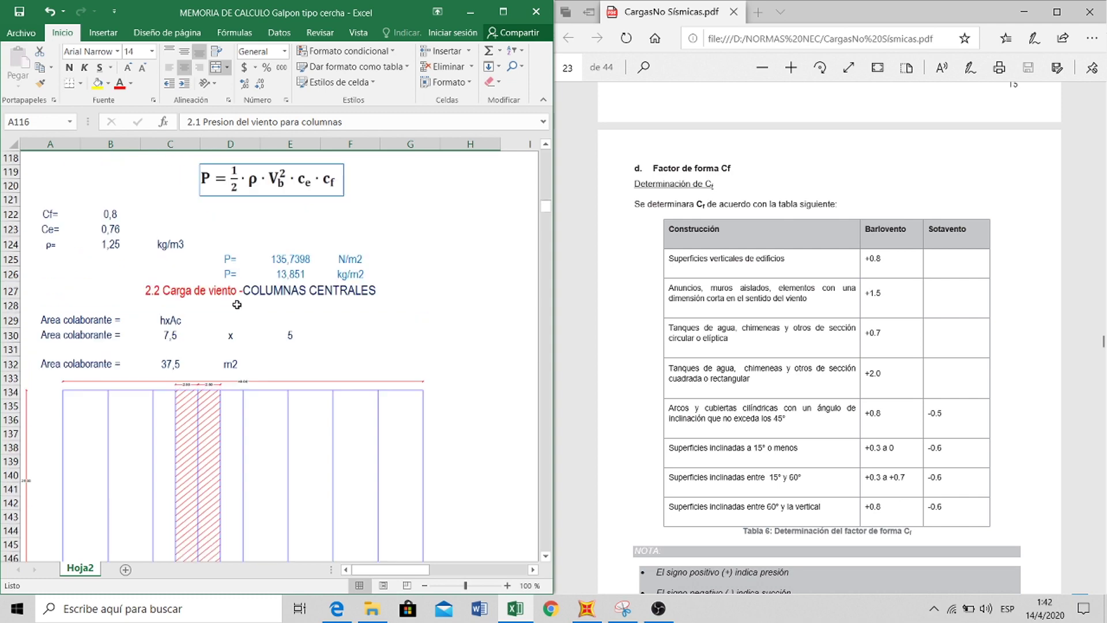
scroll(237, 304, "up", 2)
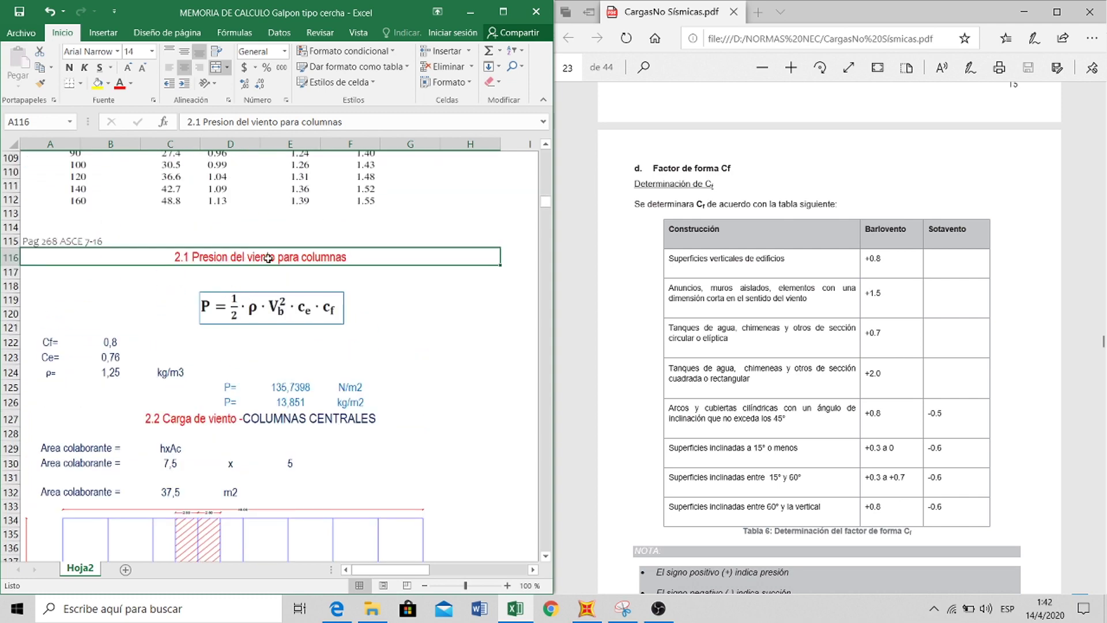
scroll(310, 391, "down", 2)
left_click(281, 319)
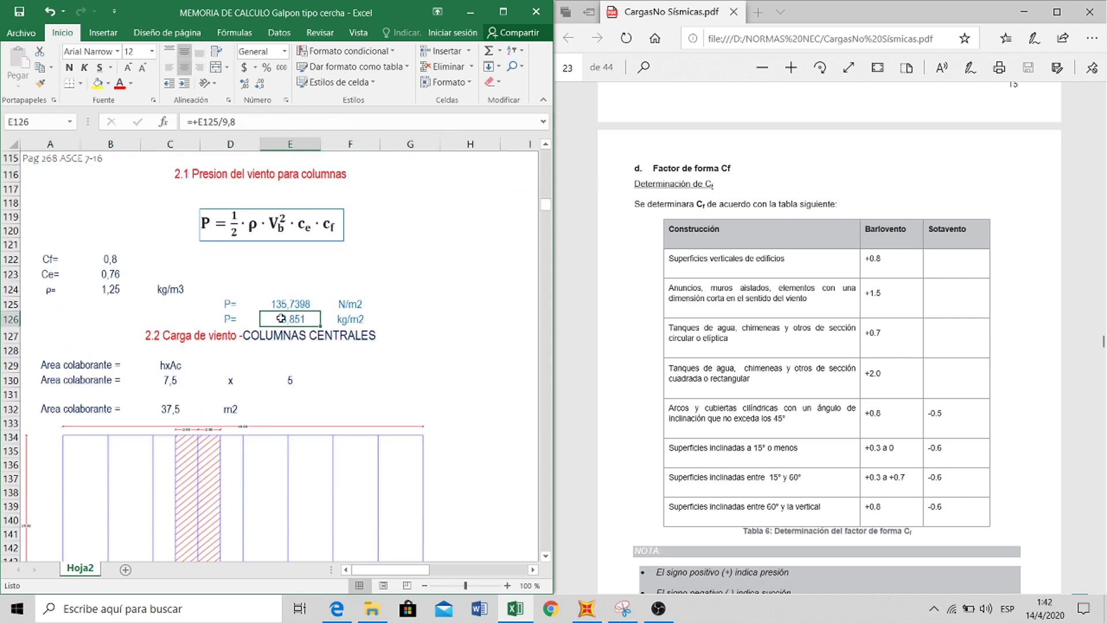
scroll(280, 320, "down", 1)
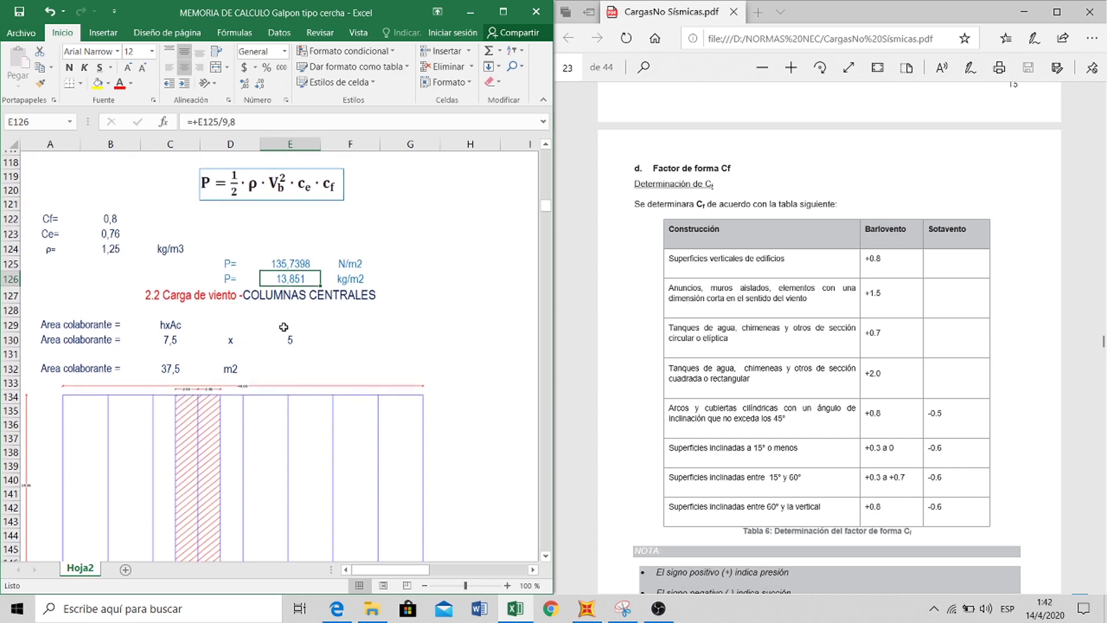
scroll(174, 315, "down", 2)
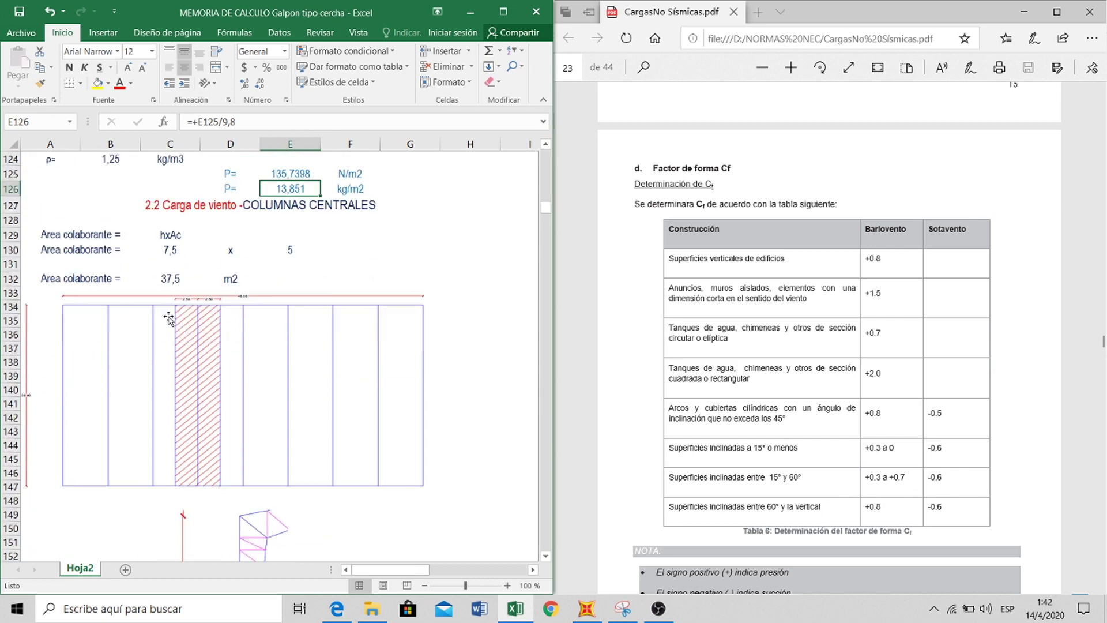
- Inspect the central columns' tributary area: the height in C130, the column elevation drawing, and the area formula in C132
left_click(340, 205)
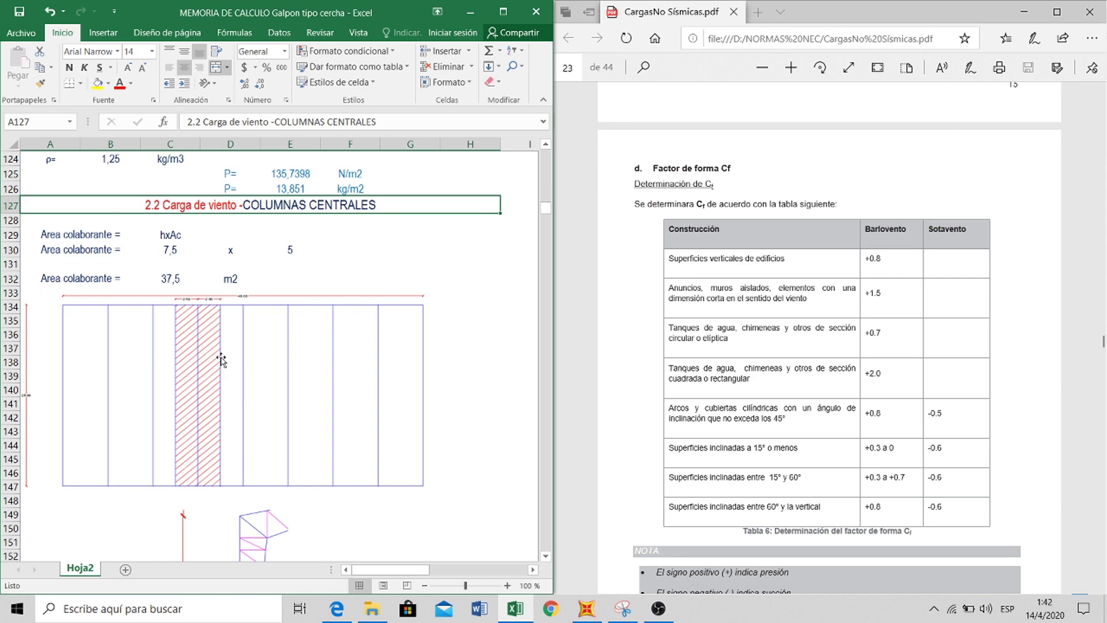
left_click(278, 258)
left_click(168, 256)
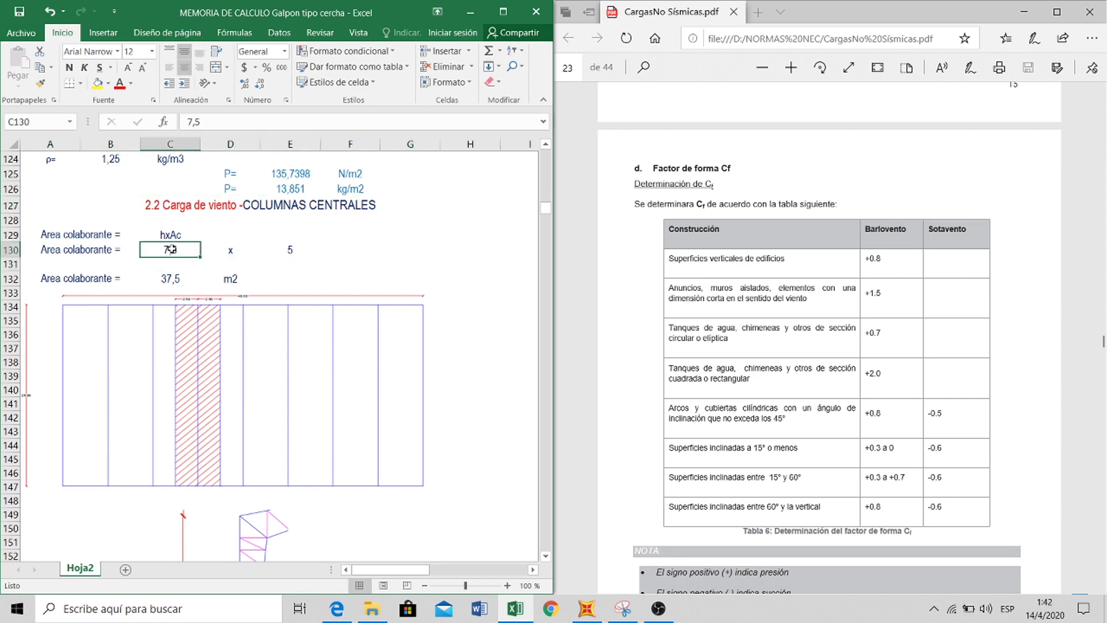
scroll(172, 249, "down", 4)
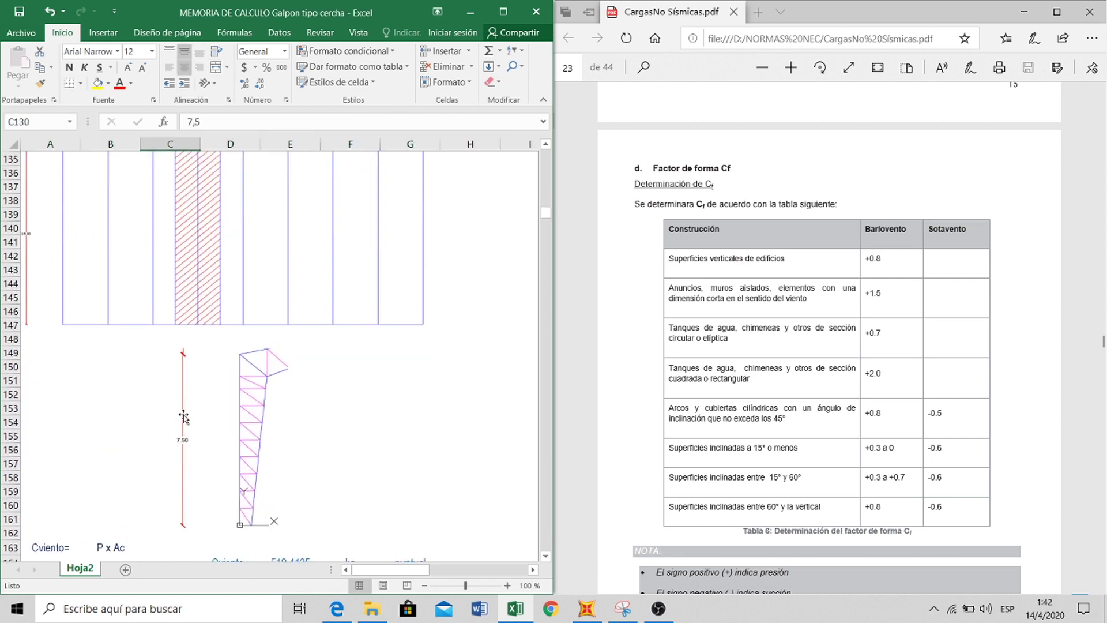
scroll(171, 260, "up", 4)
left_click(58, 281)
left_click(170, 280)
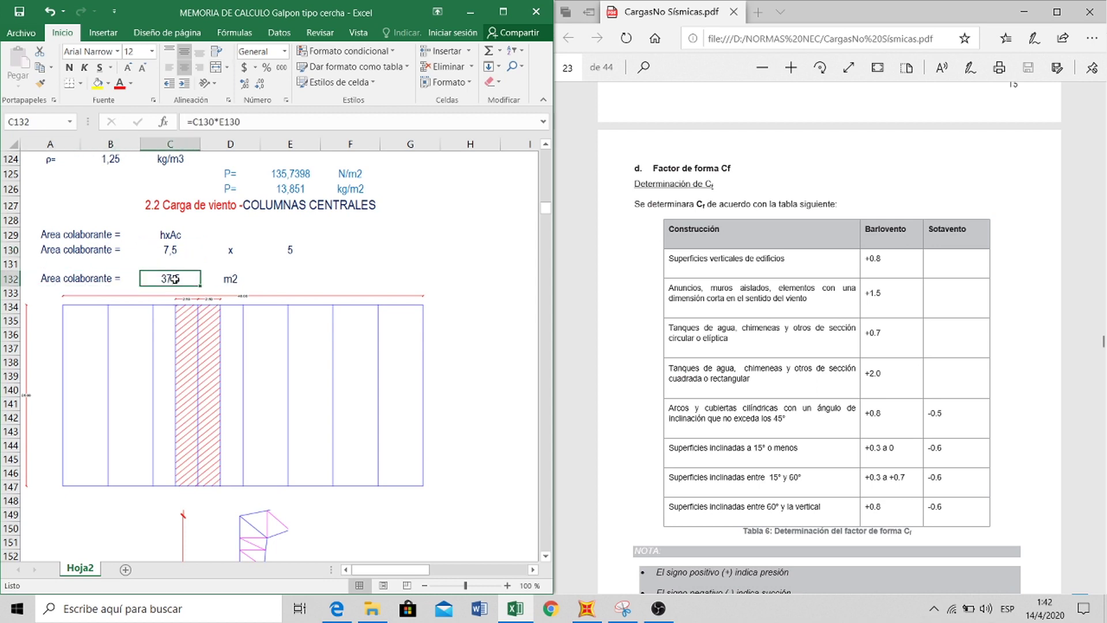
- Trace the central columns' wind load from the pressure in E126 to the point load in E164 and distributed load in E167
scroll(214, 261, "up", 2)
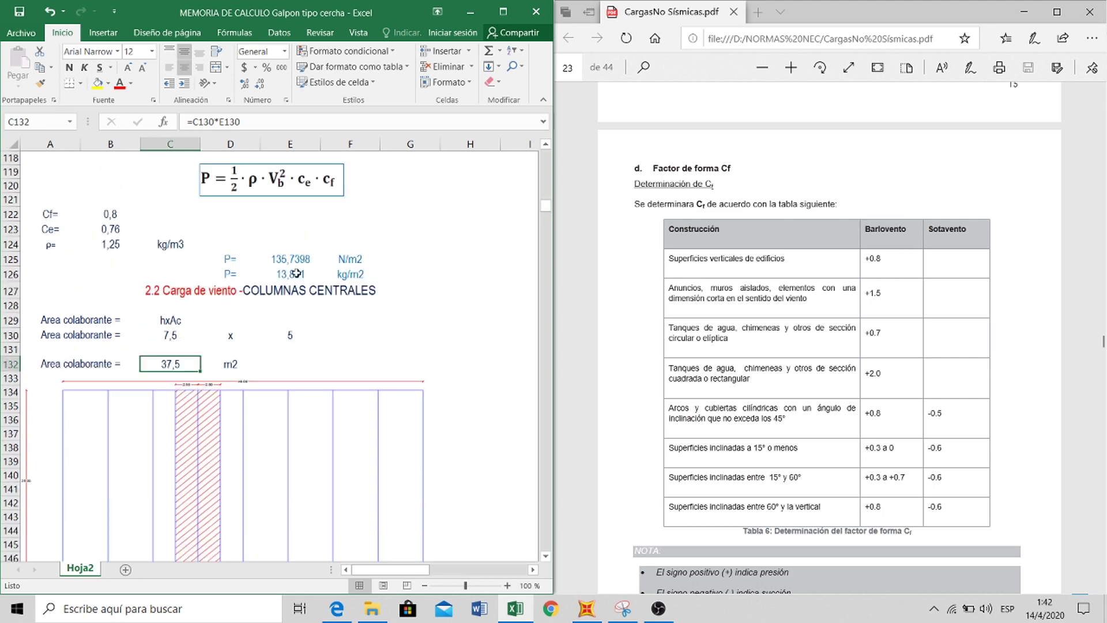
left_click(297, 274)
scroll(293, 280, "down", 11)
left_click(286, 341)
scroll(280, 321, "up", 1)
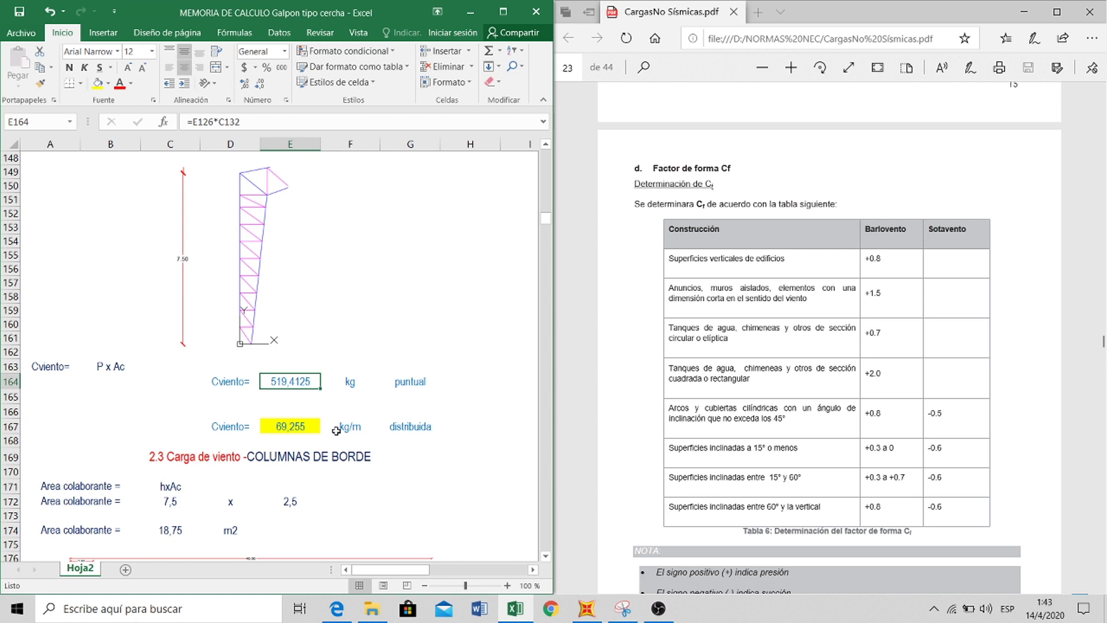
left_click(302, 430)
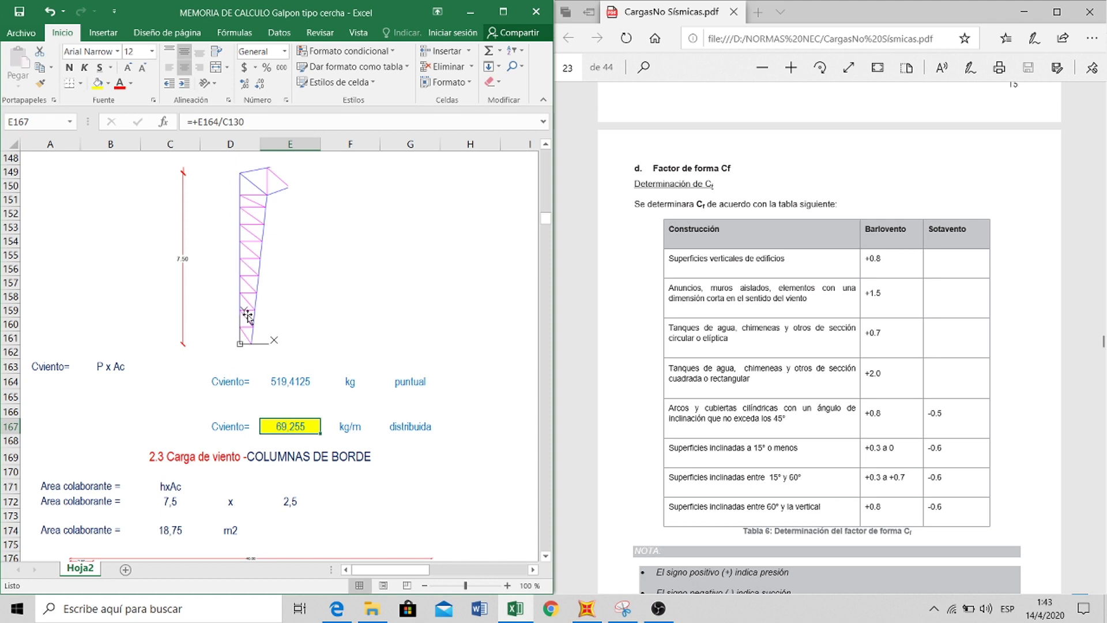
- Inspect the edge columns' tributary area in section 2.3, including the height in C172 and the area formula in C174
scroll(245, 314, "up", 6)
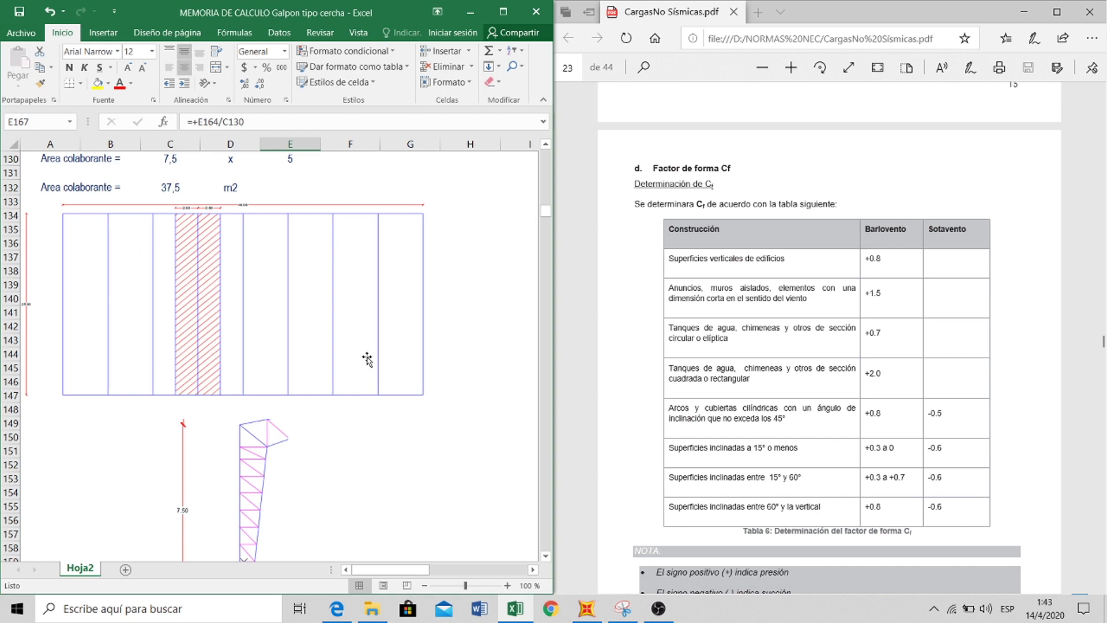
scroll(368, 358, "down", 5)
scroll(359, 310, "down", 6)
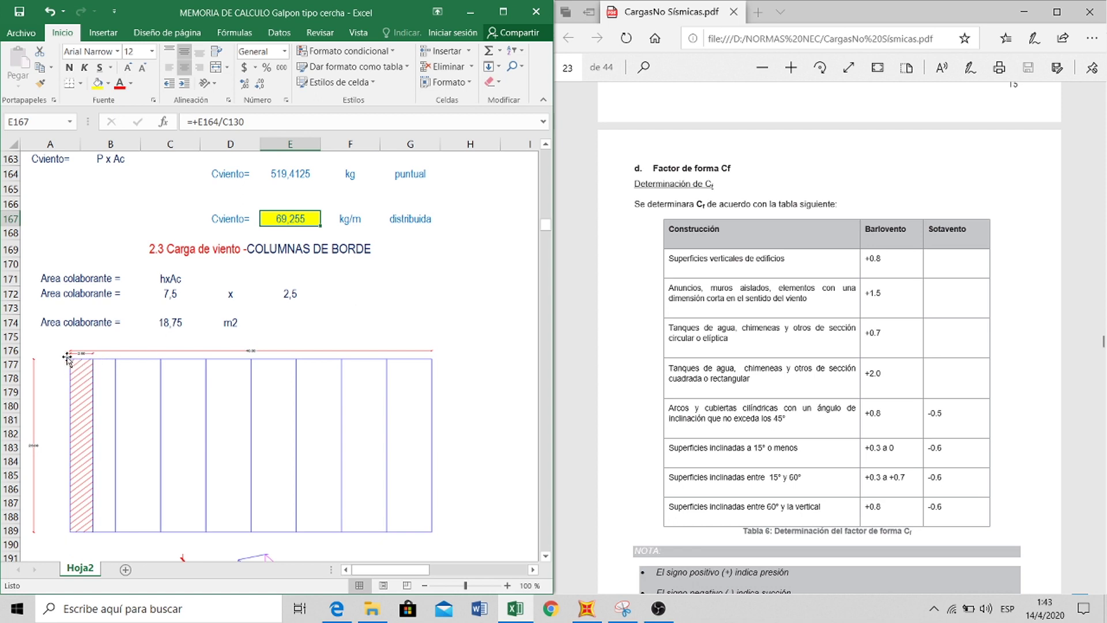
left_click(172, 292)
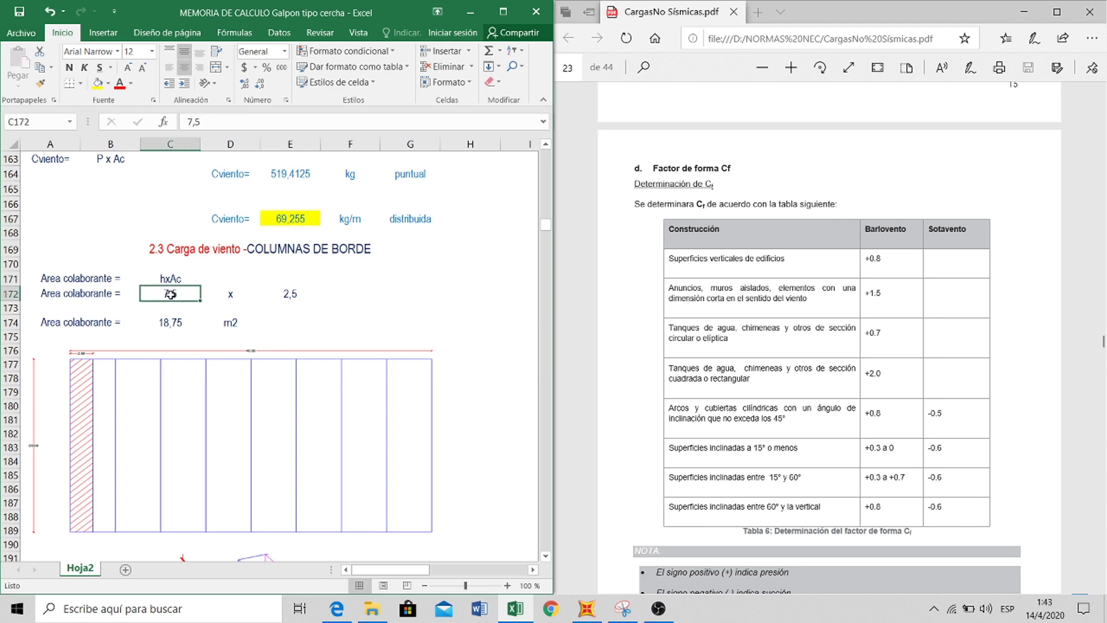
left_click(159, 321)
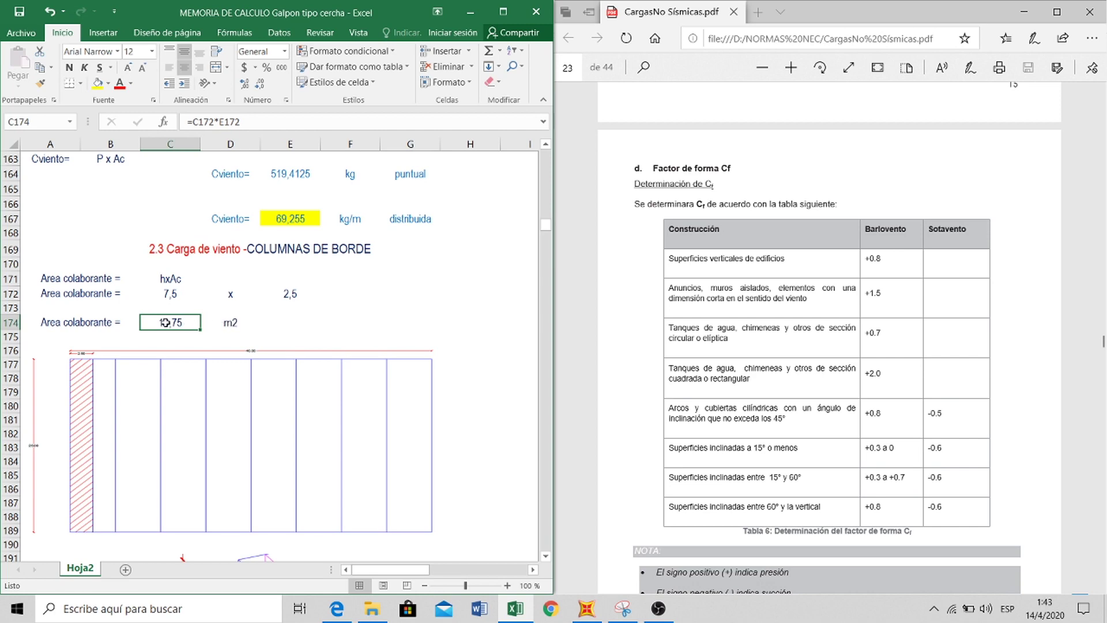
- Trace the edge columns' point wind load in E209 from the column wind pressure in E126
scroll(173, 317, "up", 16)
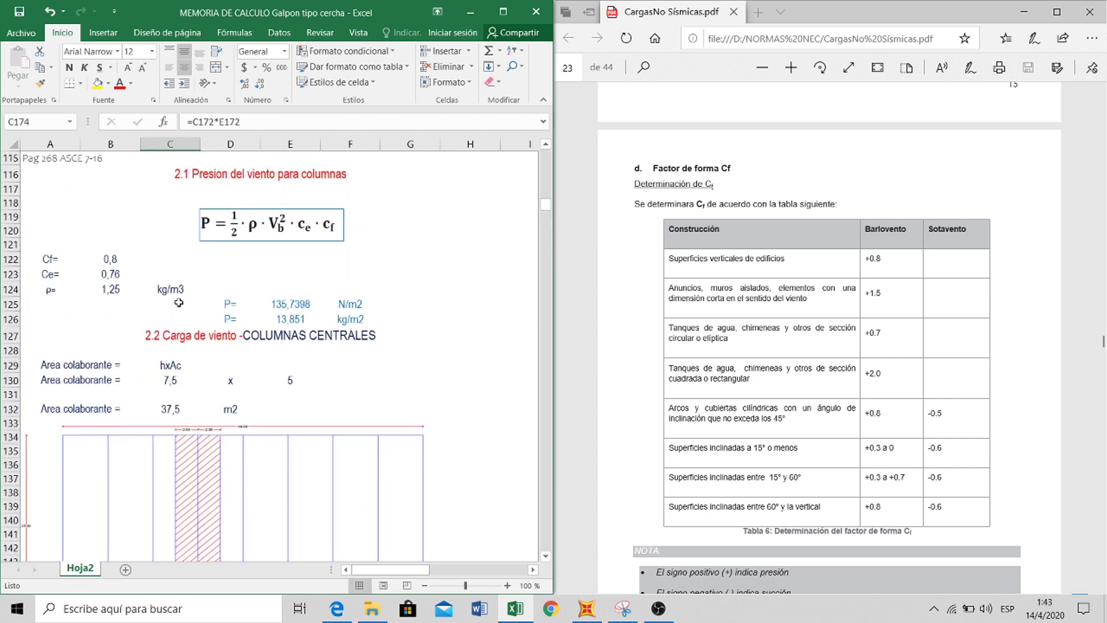
scroll(235, 273, "up", 1)
left_click(288, 361)
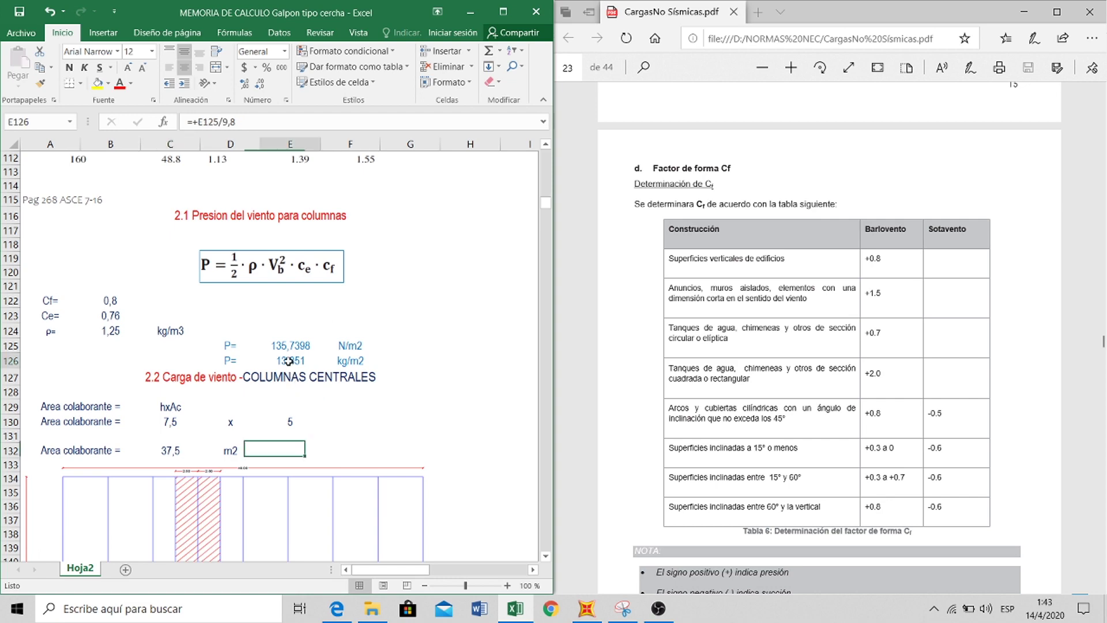
scroll(282, 346, "down", 19)
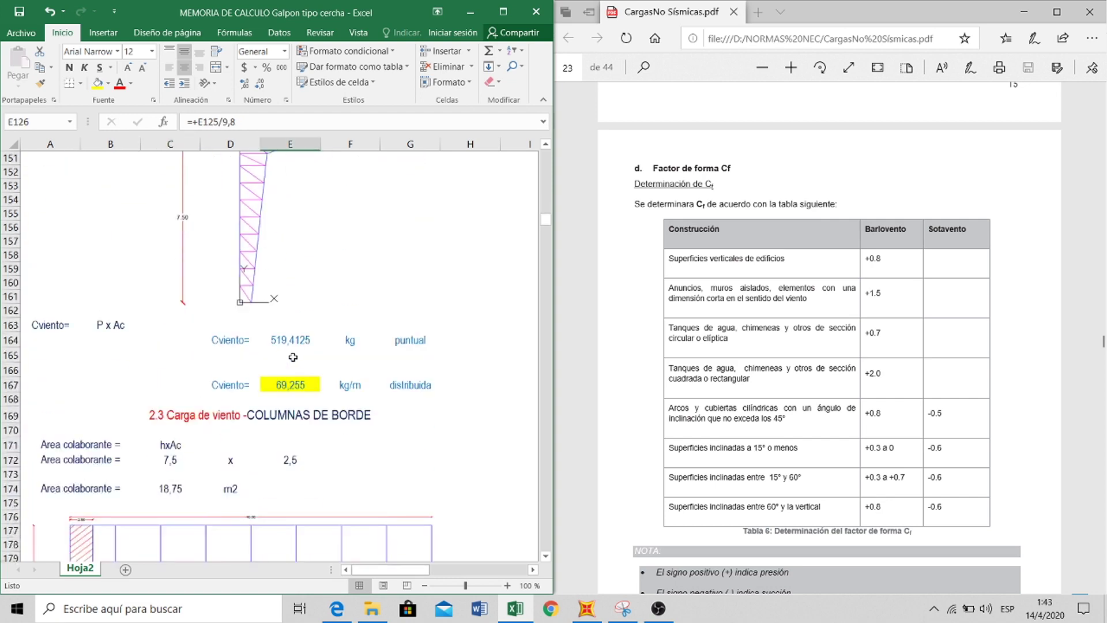
scroll(282, 339, "down", 7)
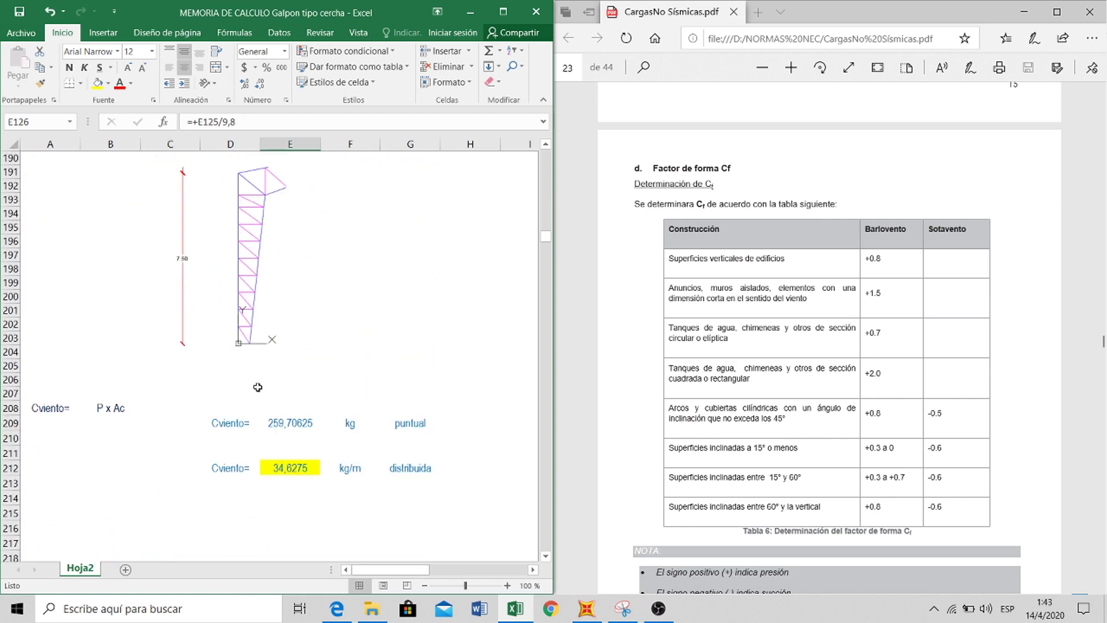
left_click(285, 425)
- Check the edge columns' distributed wind load formula in E212 against the point load and the column height drawing
scroll(285, 424, "up", 7)
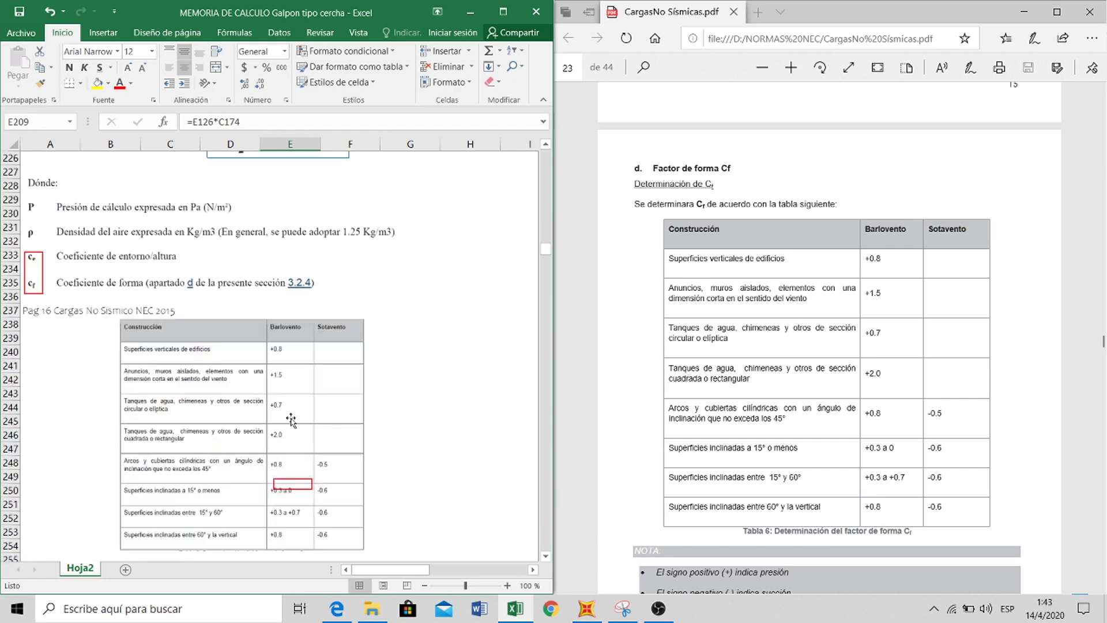
scroll(277, 392, "down", 8)
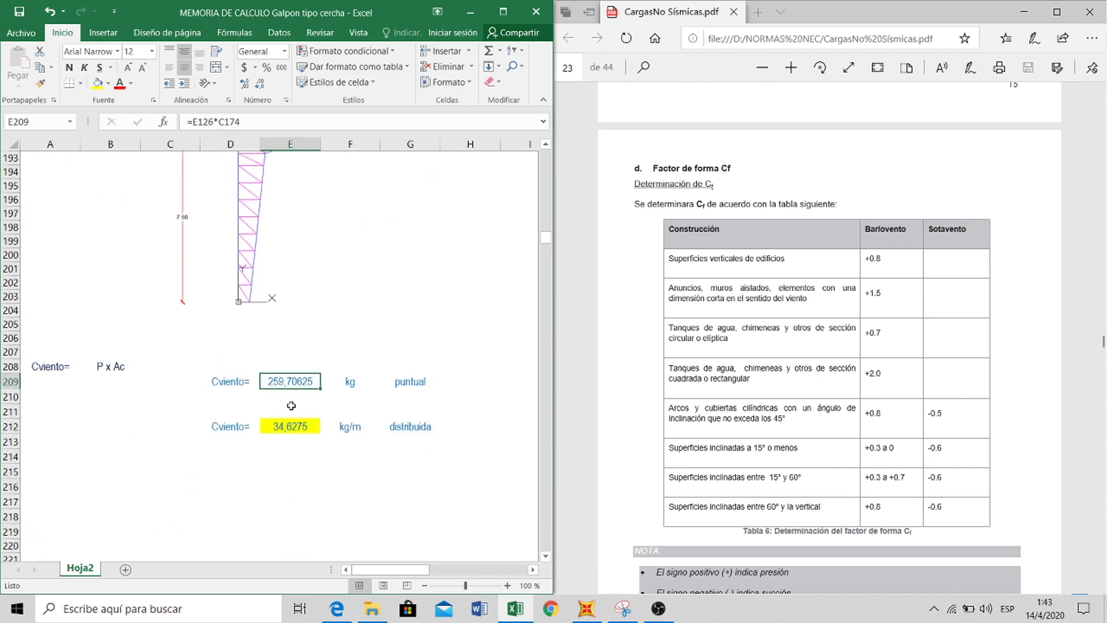
scroll(277, 323, "up", 1)
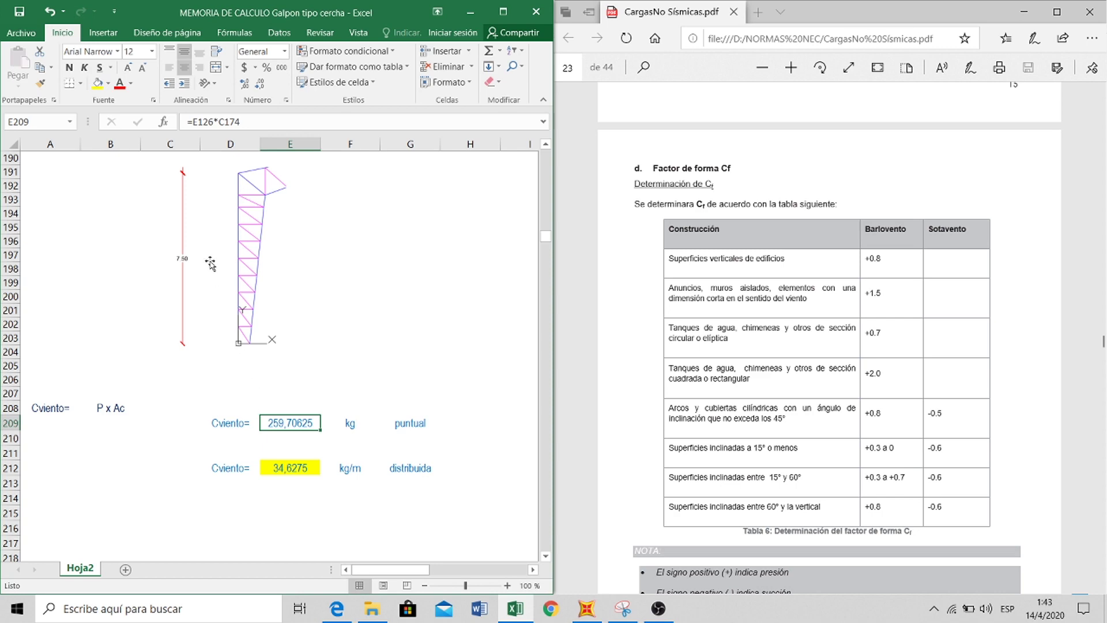
left_click(277, 472)
scroll(278, 456, "down", 3)
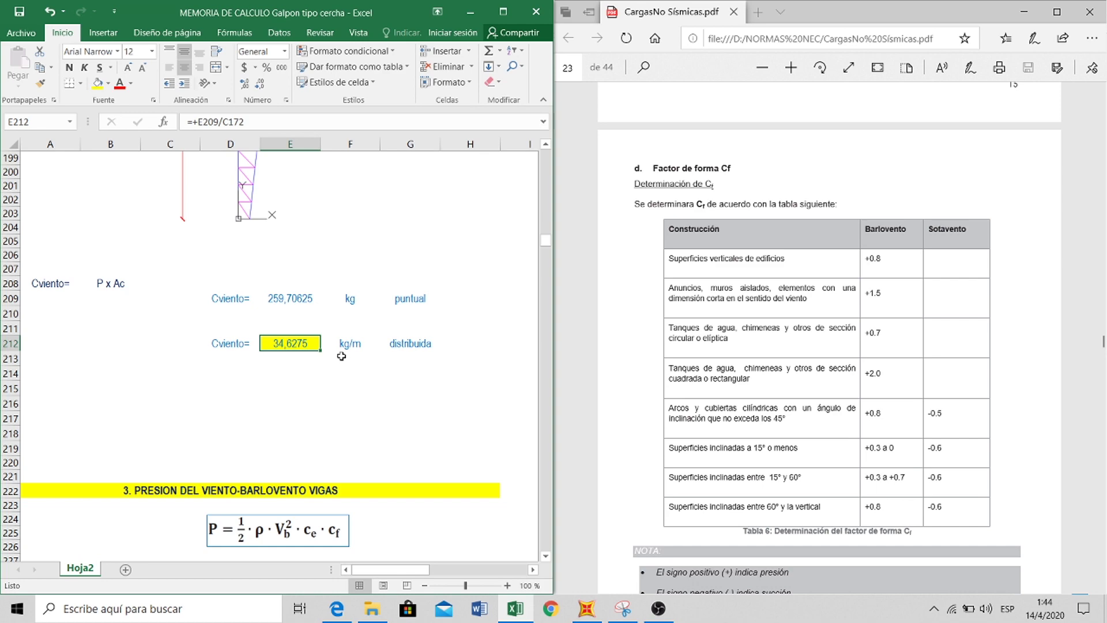
- Compare the central columns' tributary strip and elevation drawings with those of the edge columns
scroll(342, 356, "up", 20)
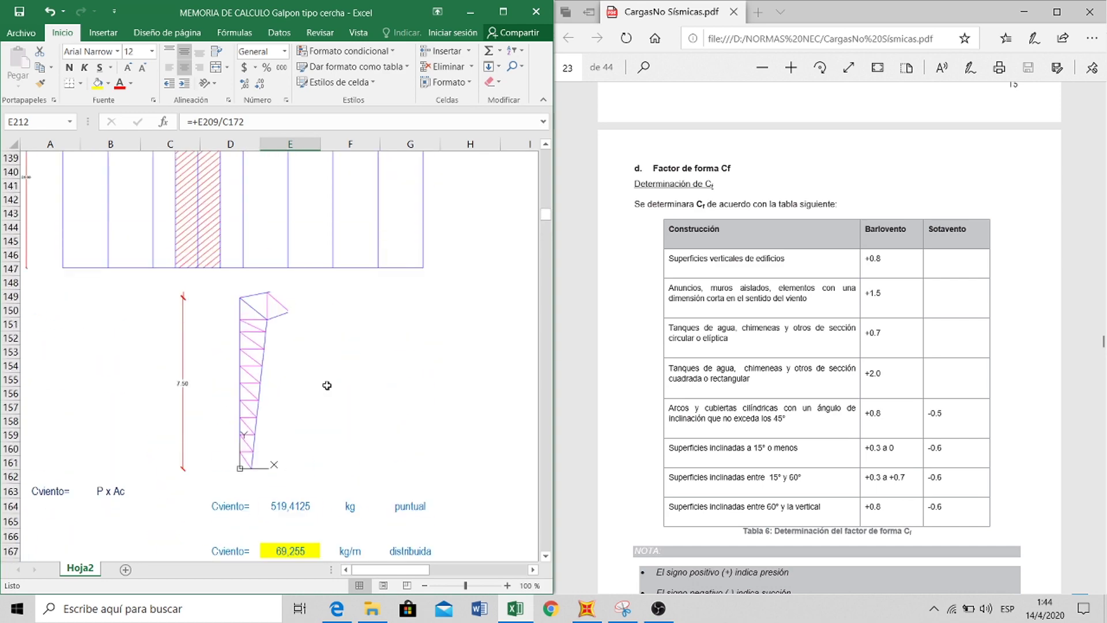
scroll(311, 368, "down", 13)
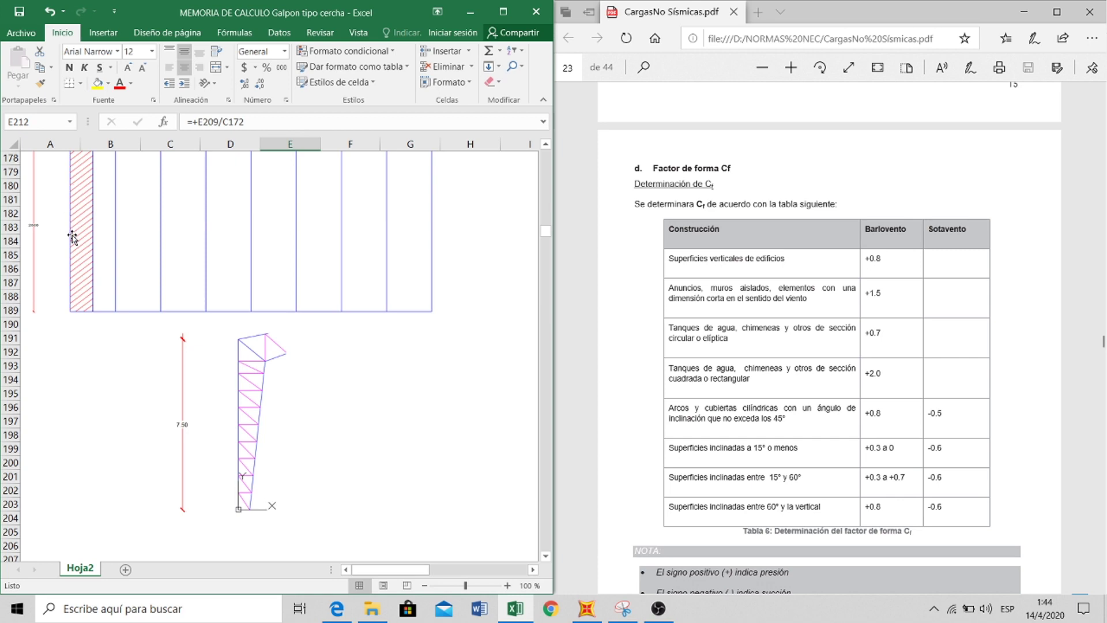
scroll(66, 231, "up", 11)
scroll(210, 308, "down", 10)
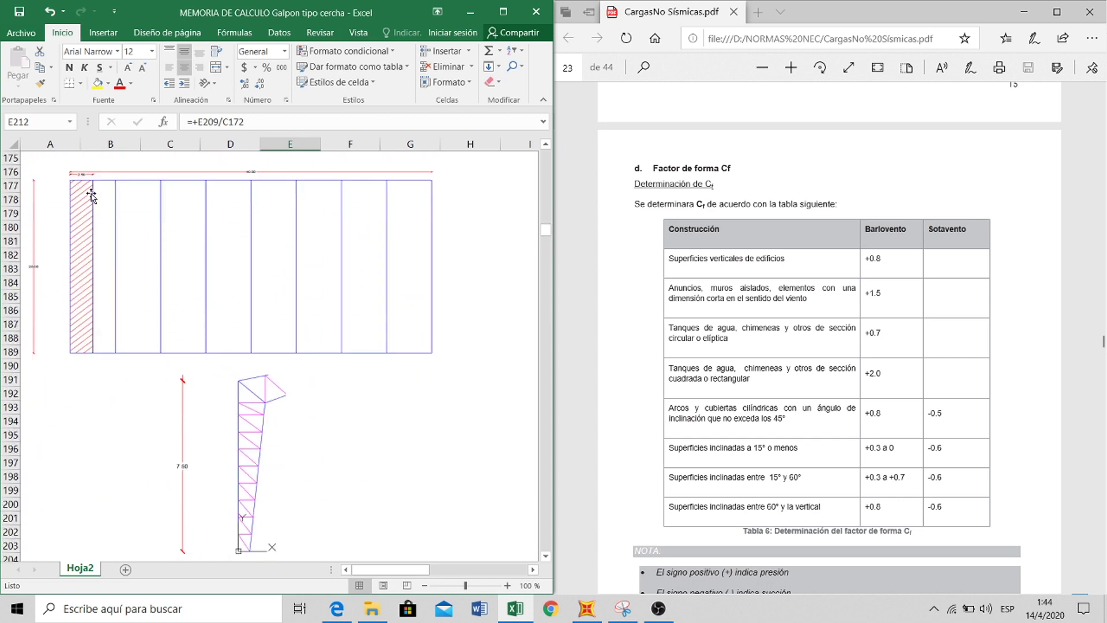
- Compare the edge columns' distributed wind load in E212 with the central columns' load in E167 and the related column drawings
scroll(214, 309, "down", 6)
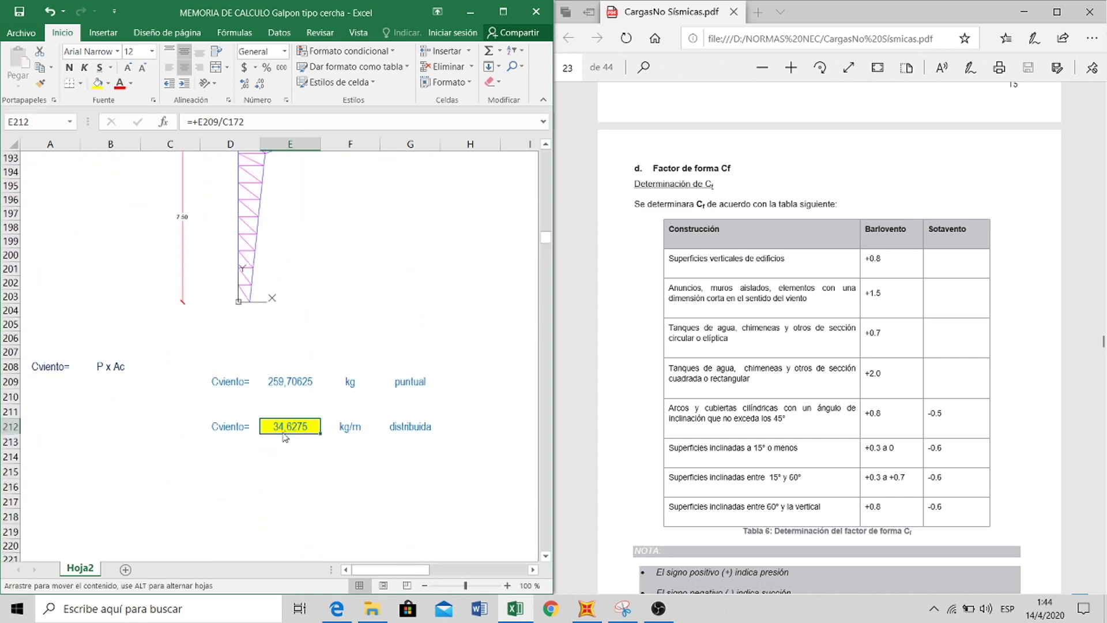
scroll(285, 427, "up", 16)
scroll(284, 410, "down", 1)
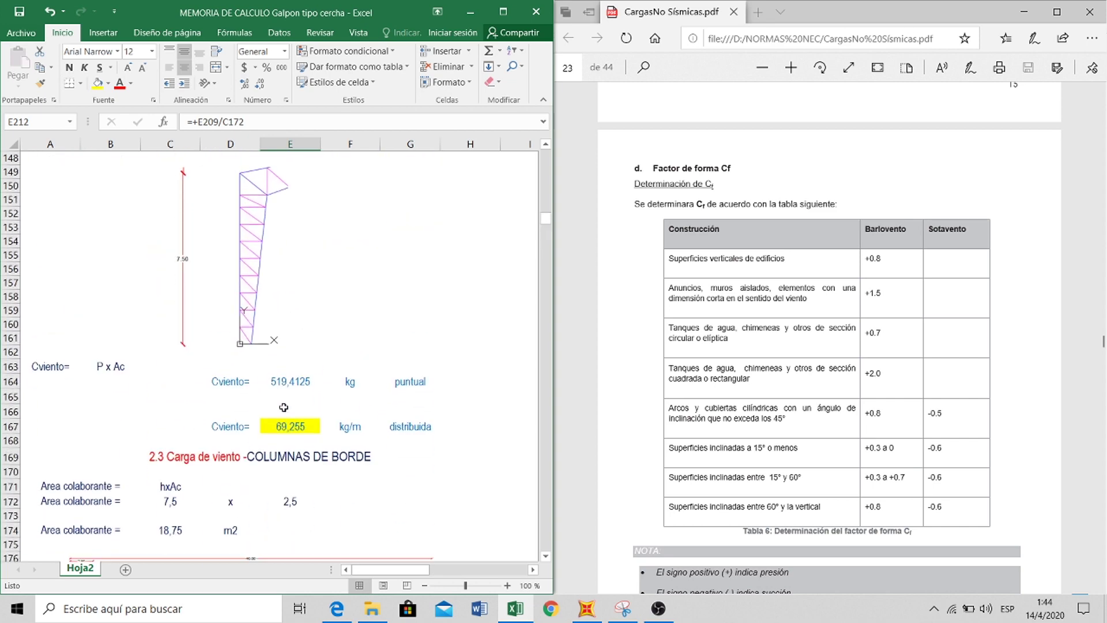
left_click(292, 425)
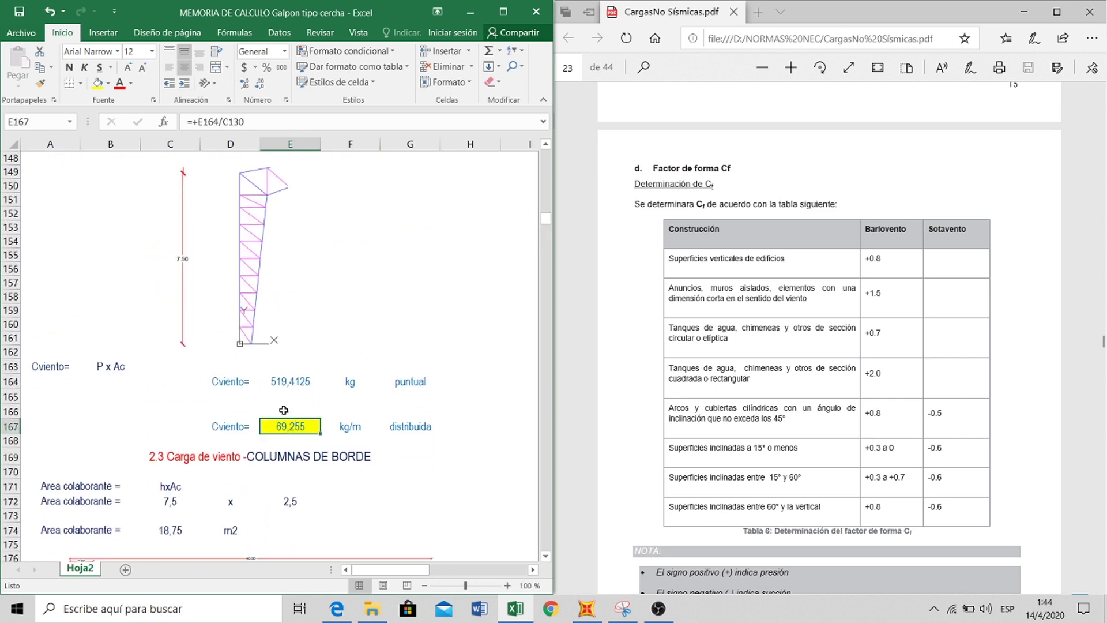
scroll(284, 410, "up", 5)
scroll(274, 386, "up", 1)
scroll(274, 386, "down", 4)
scroll(273, 384, "up", 4)
scroll(274, 383, "down", 2)
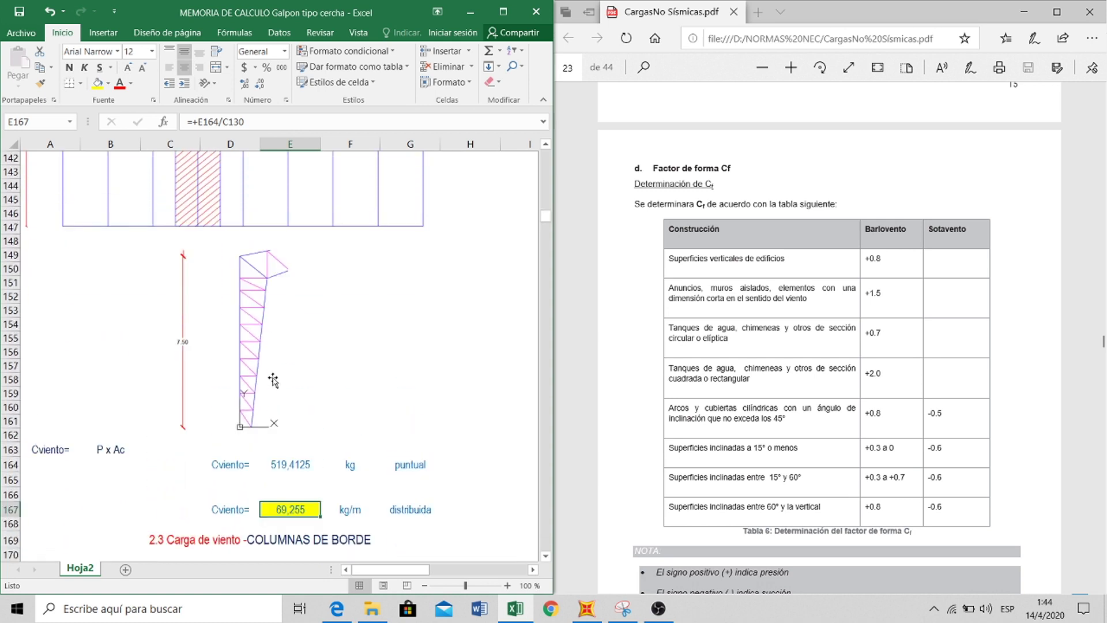
scroll(273, 381, "down", 1)
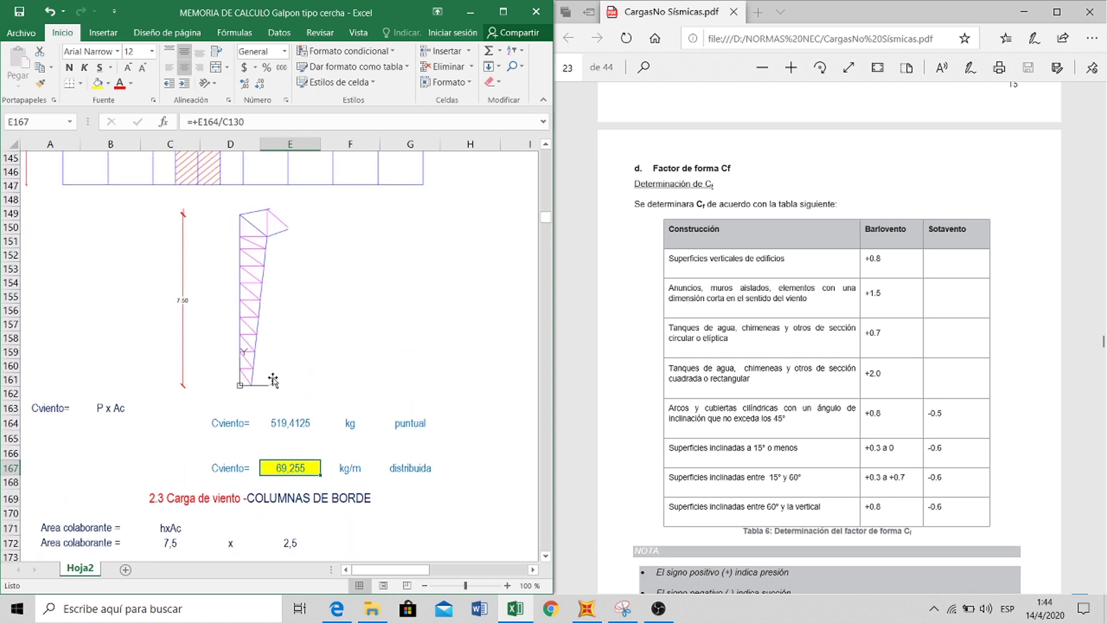
scroll(273, 381, "down", 7)
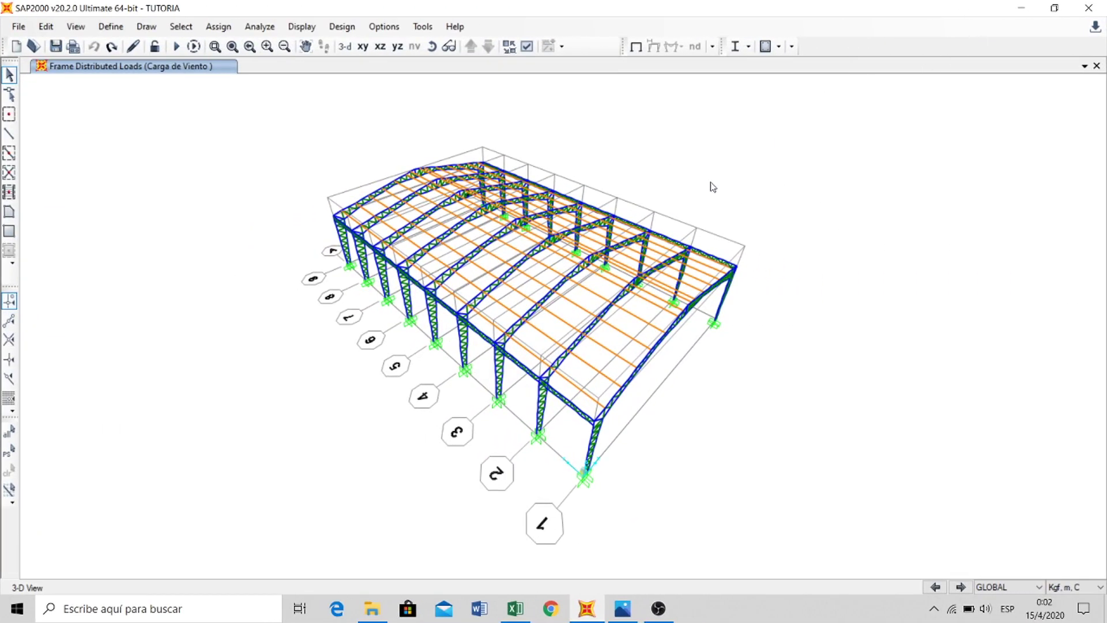
- Switch to the SAP2000 warehouse model and review its load pattern definitions, from Adicional de Carga Muerta through Sy
middle_click_drag(705, 173, 722, 179)
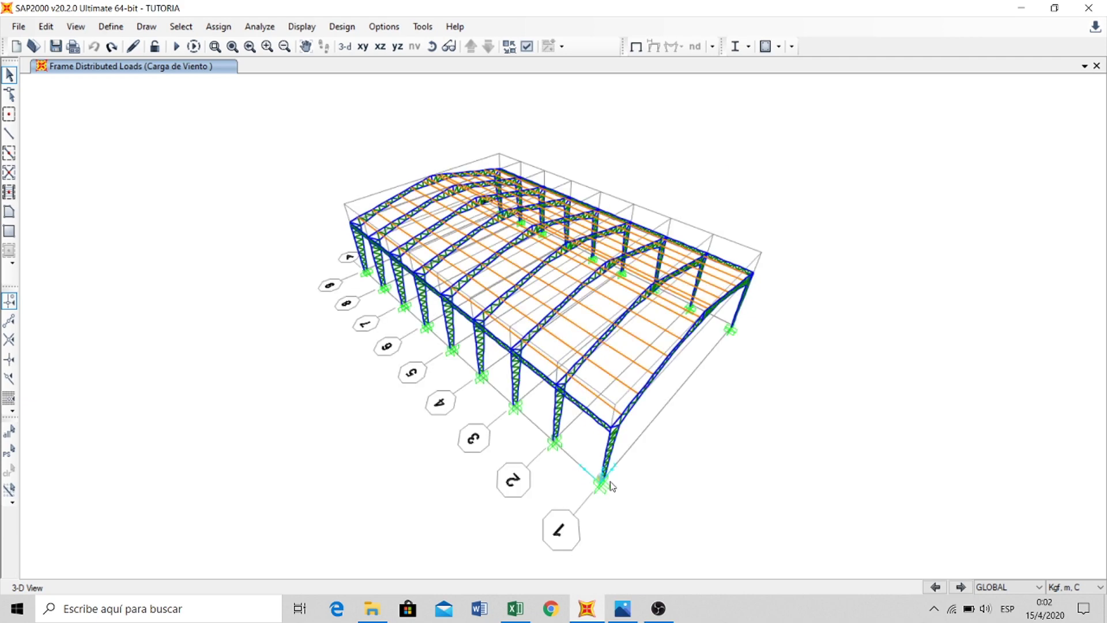
middle_click_drag(688, 224, 731, 183)
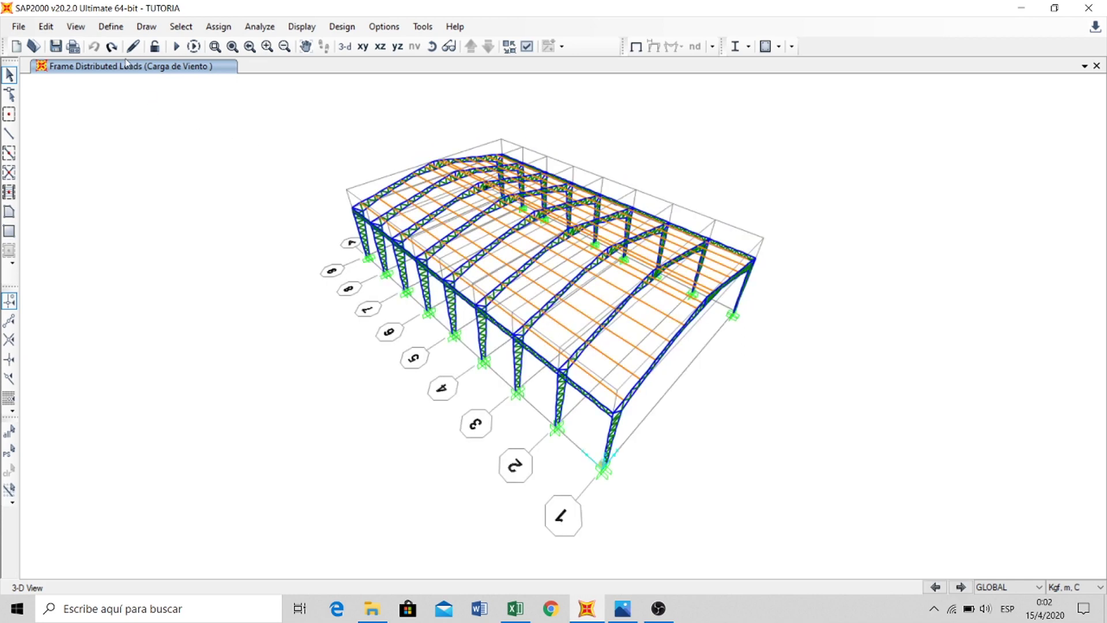
left_click(111, 26)
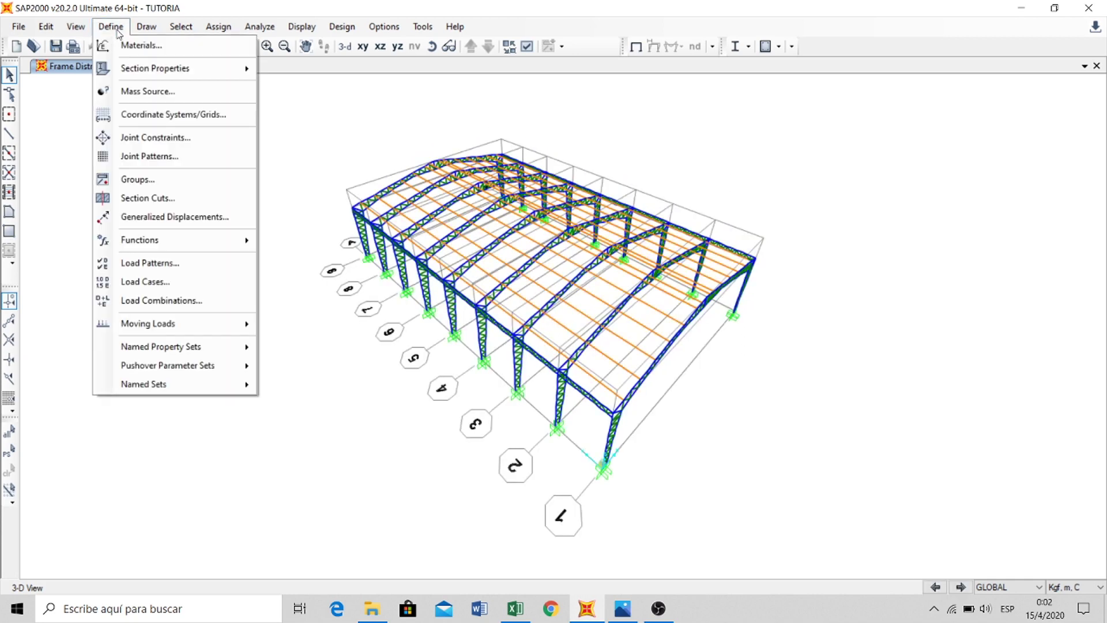
left_click(155, 267)
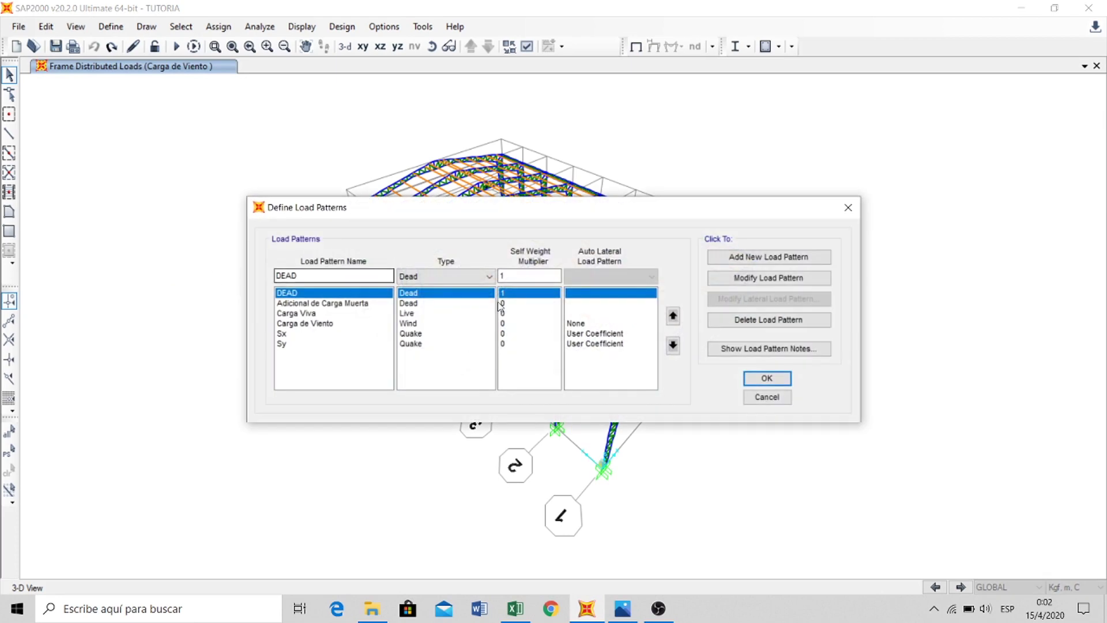
left_click_drag(548, 211, 580, 173)
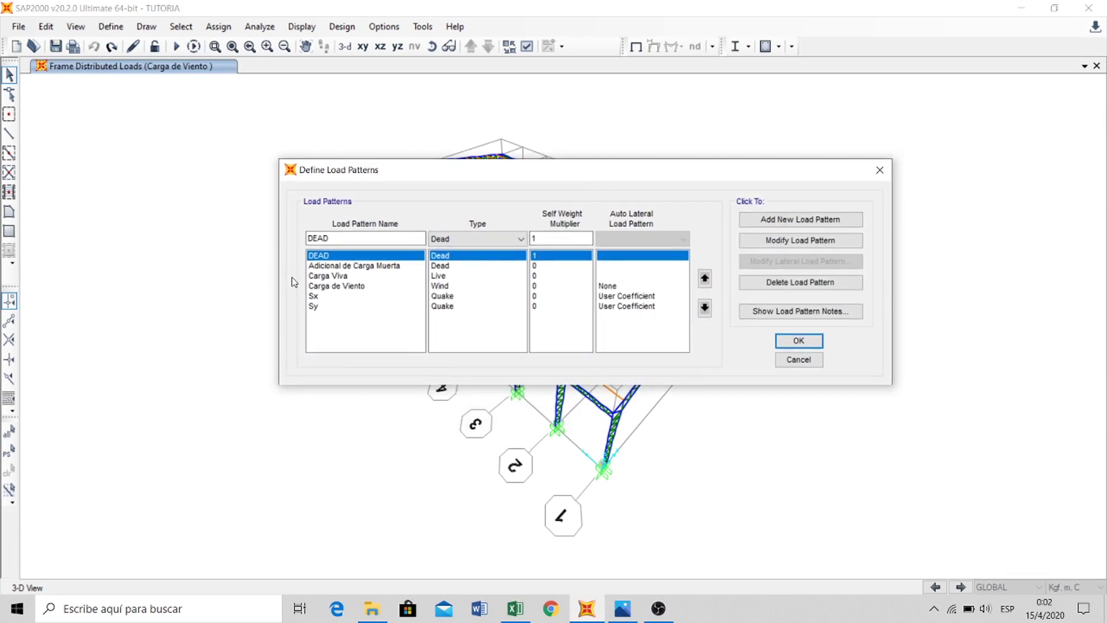
left_click(338, 266)
left_click(337, 277)
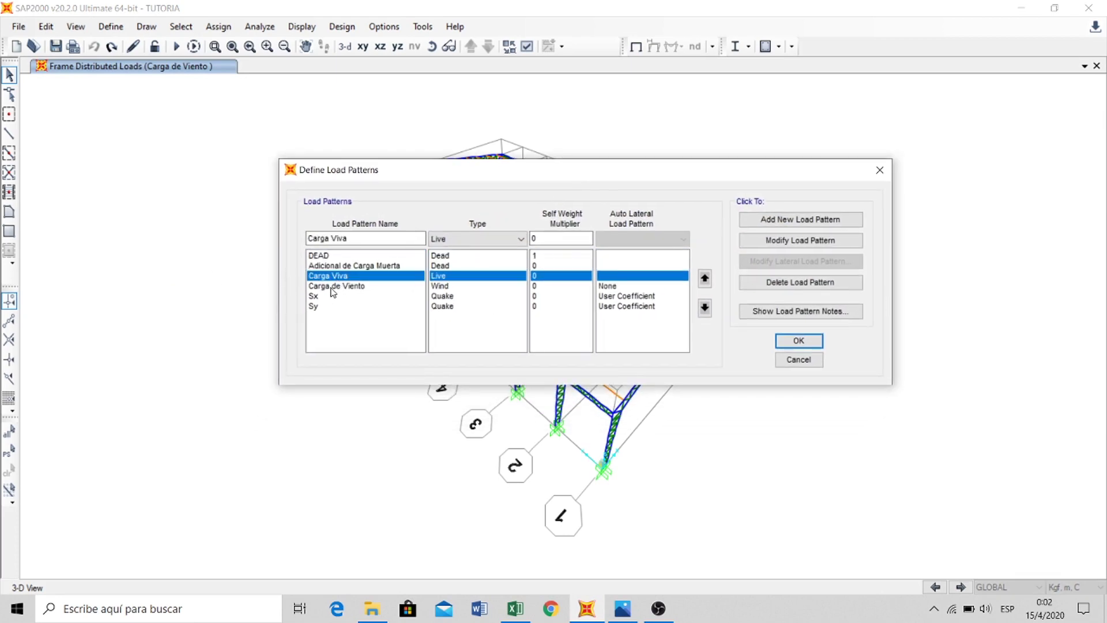
left_click(329, 286)
left_click(320, 296)
left_click(321, 306)
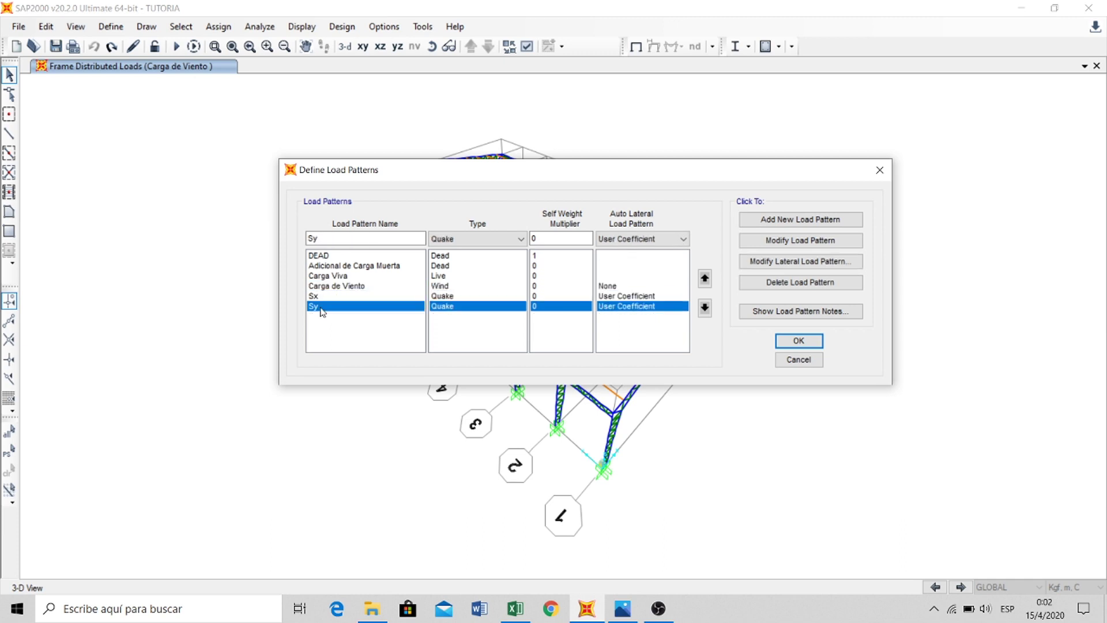
- Recheck the type and self-weight multiplier of the Adicional de Carga Muerta, Carga Viva and Carga de Viento patterns, then close the definitions
left_click(338, 266)
left_click(341, 275)
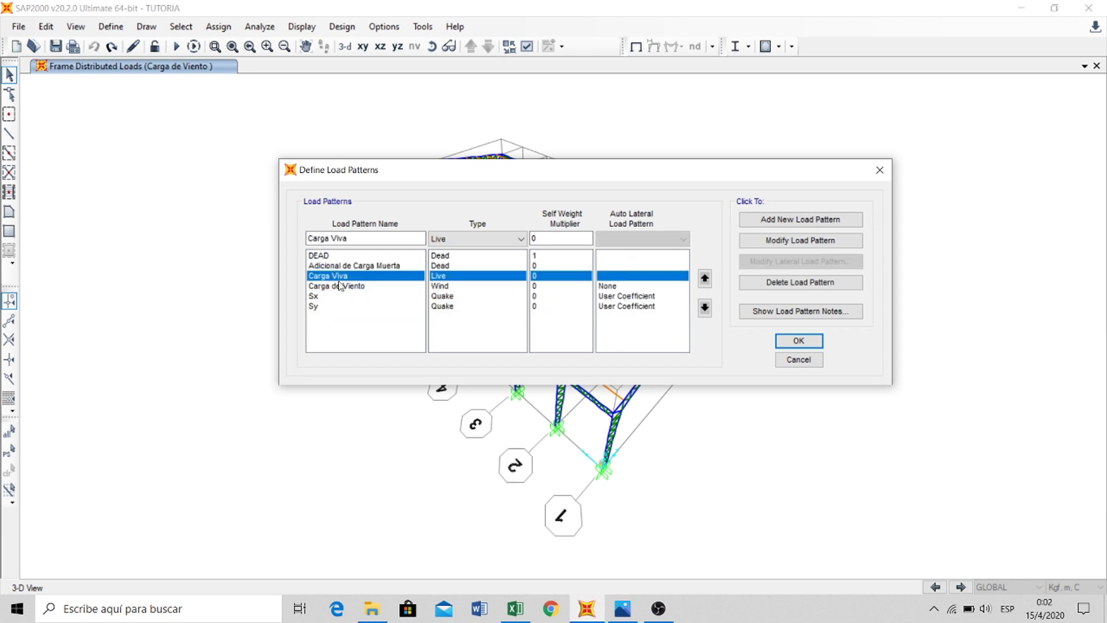
left_click(341, 286)
left_click_drag(410, 169, 381, 161)
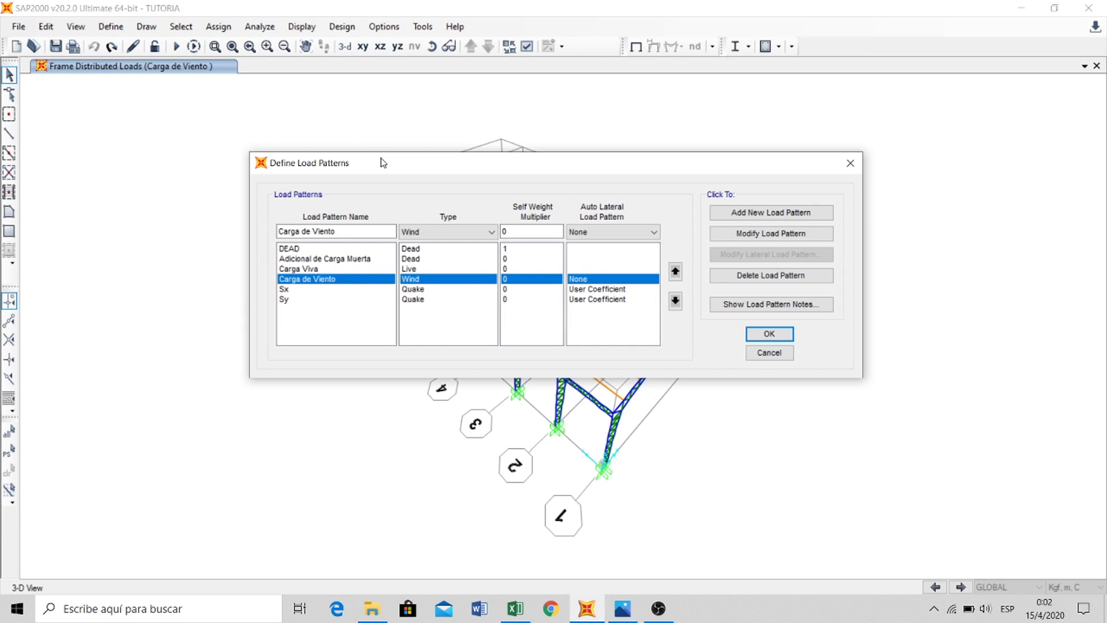
left_click(351, 263)
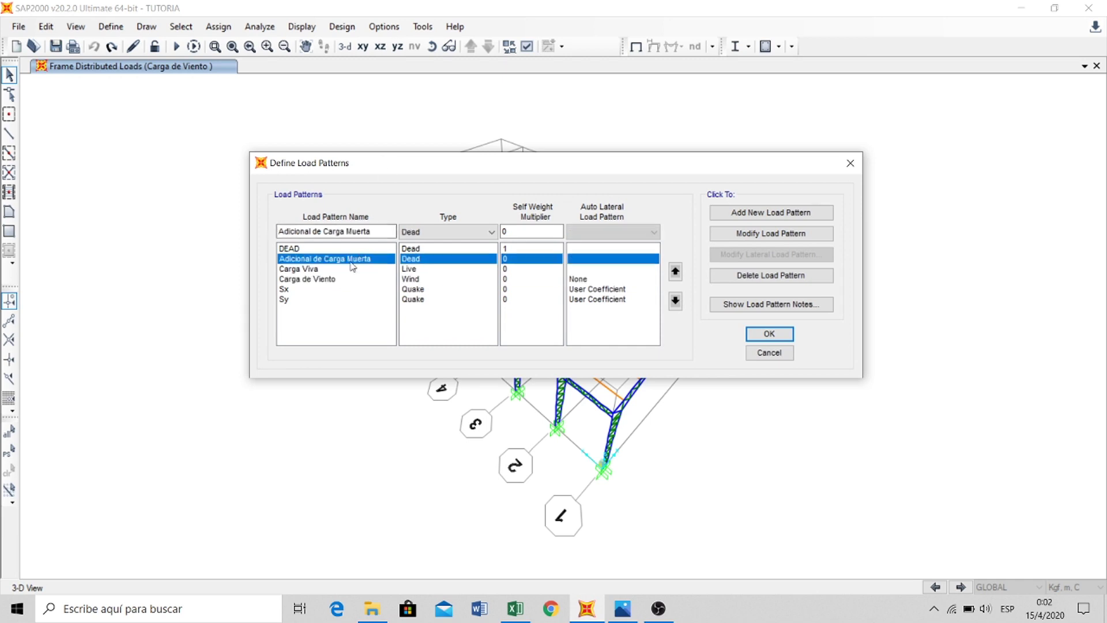
left_click(307, 272)
left_click(312, 281)
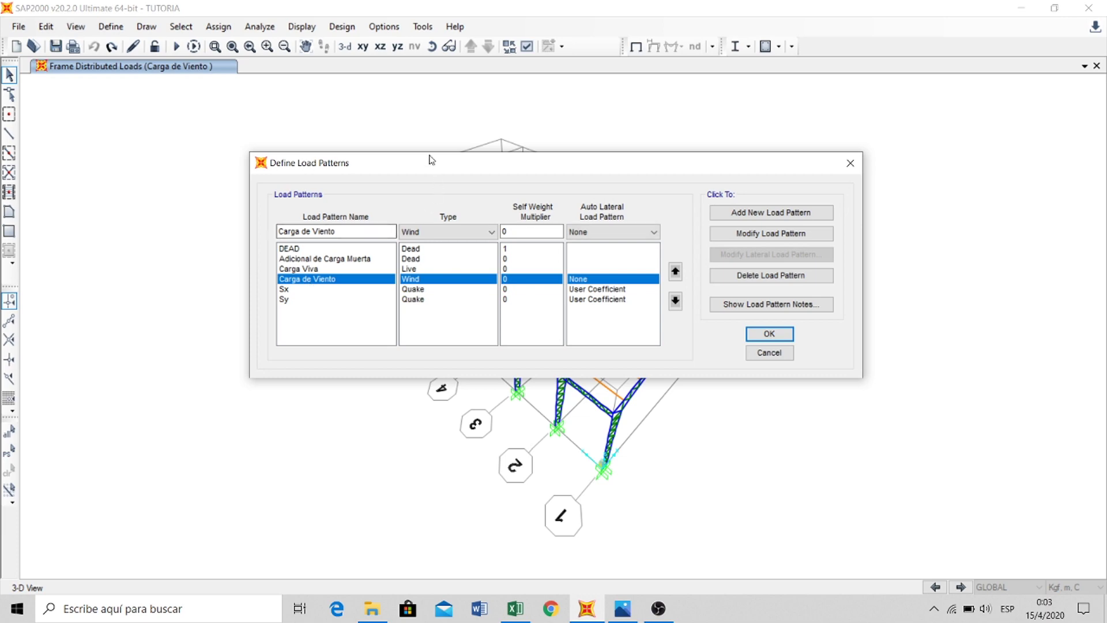
left_click_drag(430, 159, 399, 169)
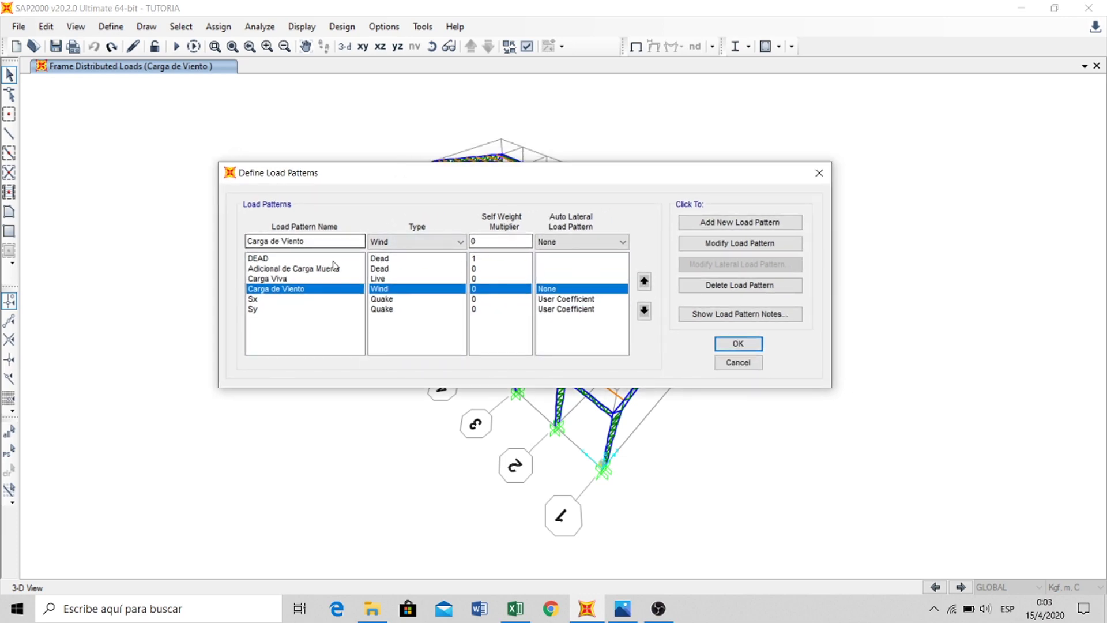
left_click(738, 344)
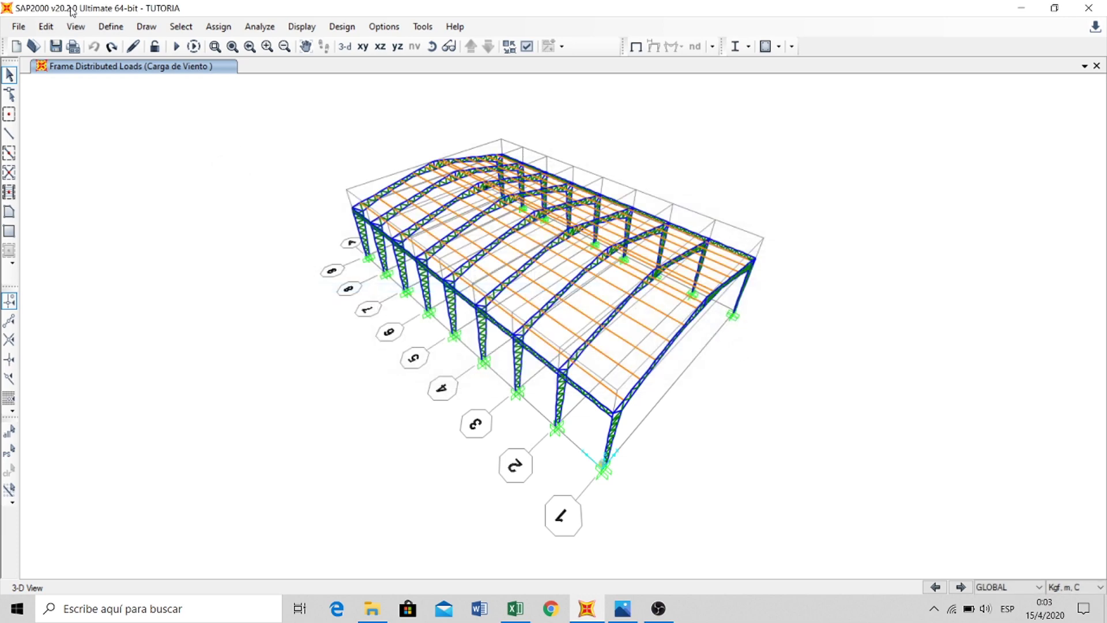
- Inspect the period and acceleration values and the graph of the Espectro response spectrum function
left_click(110, 26)
mouse_move(160, 244)
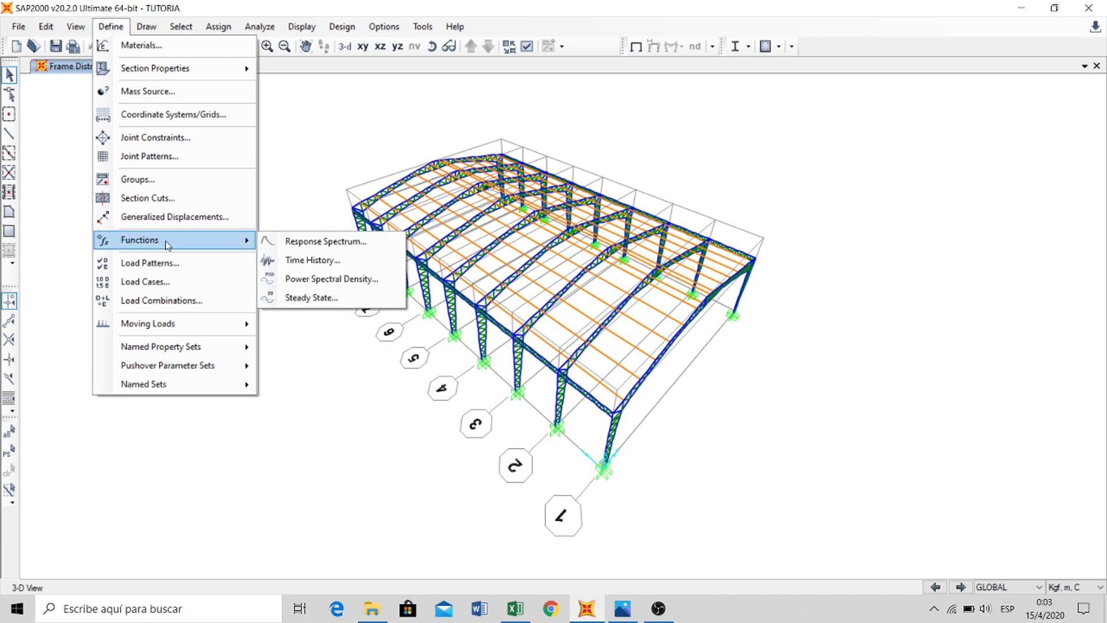
left_click(353, 248)
left_click(601, 329)
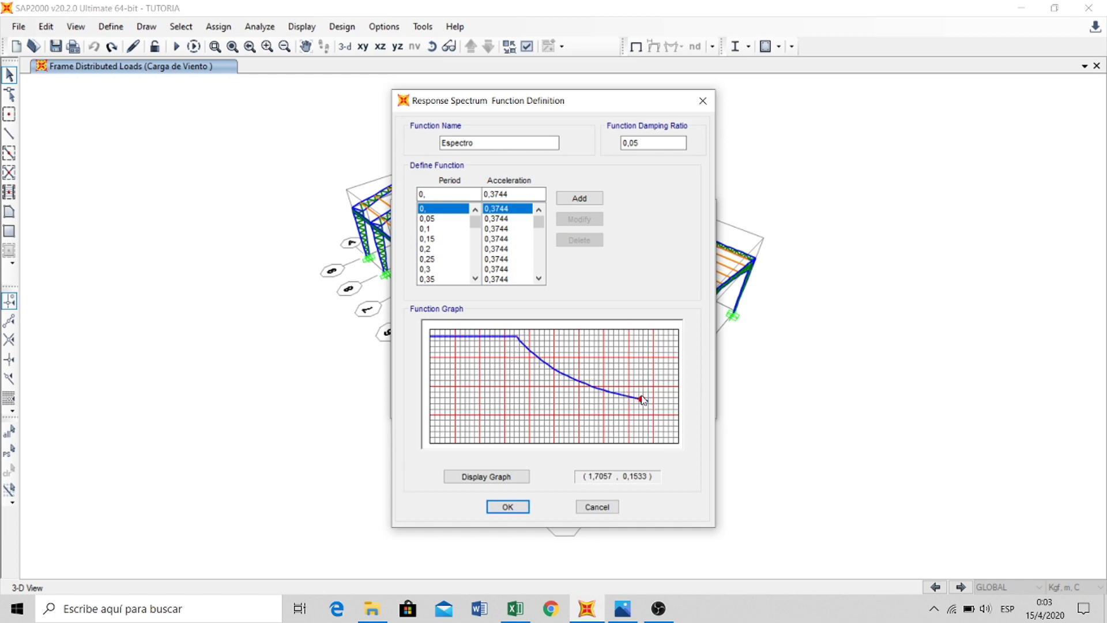
left_click(517, 507)
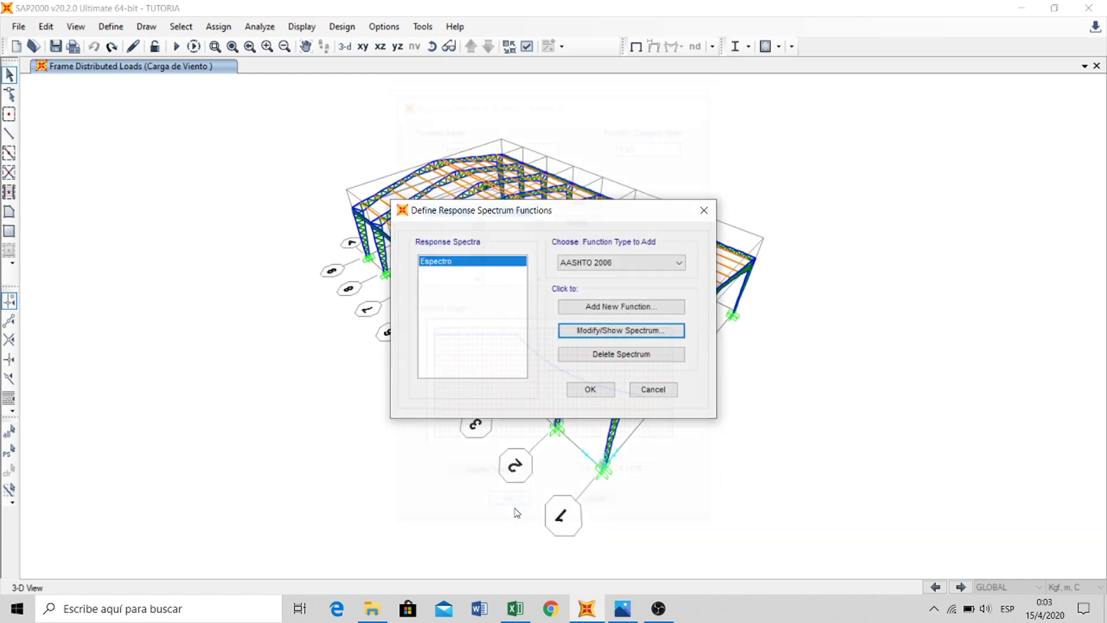
left_click(589, 387)
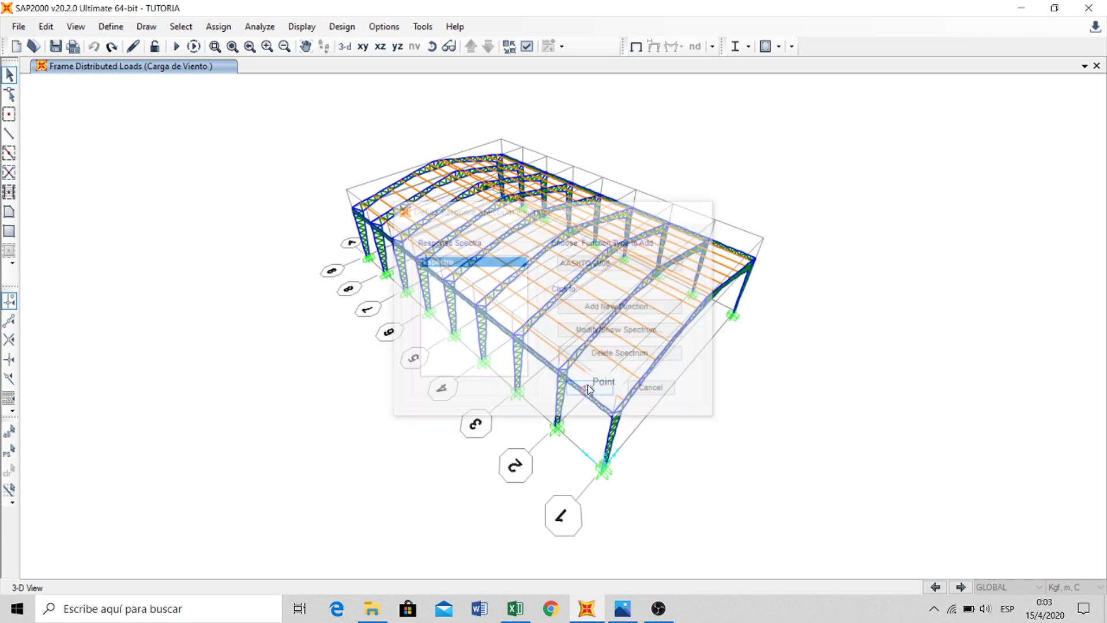
- Open the load combination definitions and look through the whole list, including the wind combinations
left_click(103, 29)
left_click(172, 298)
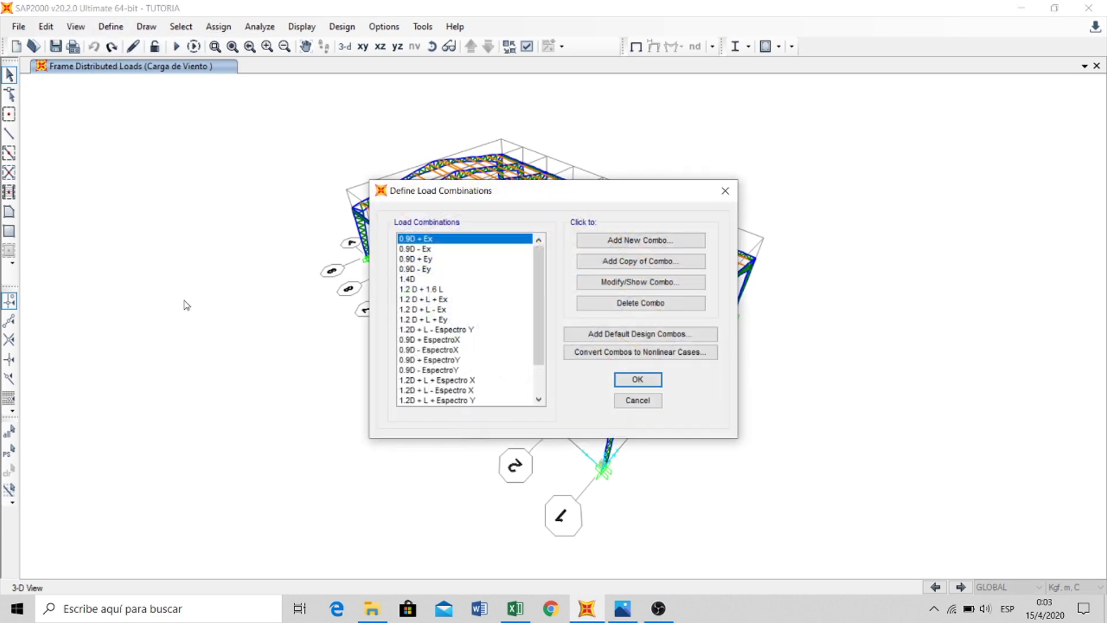
scroll(538, 293, "down", 2)
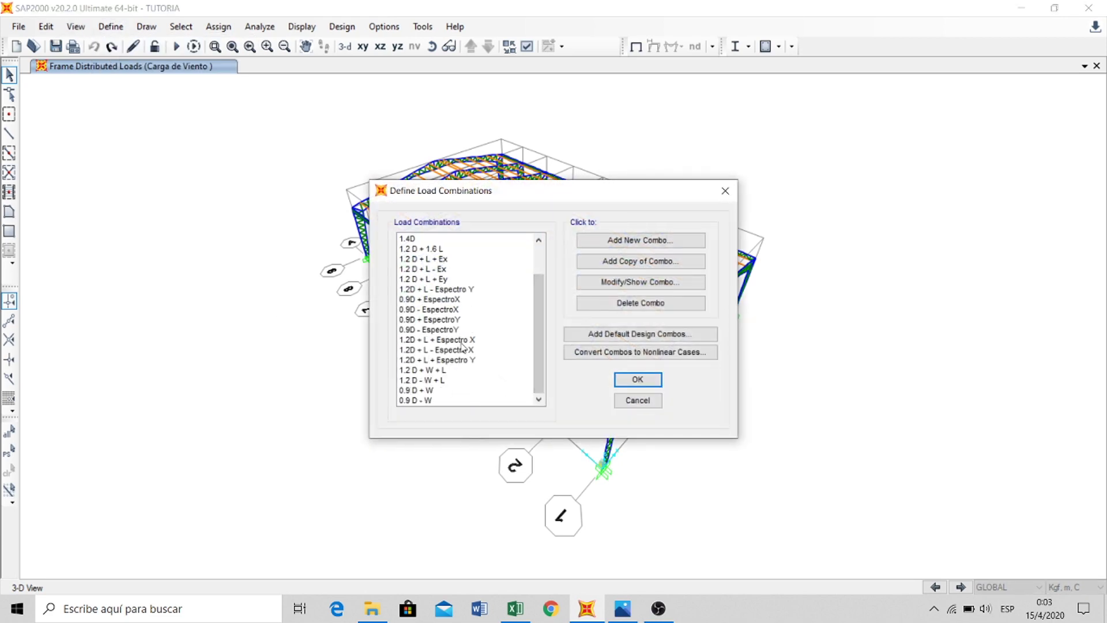
scroll(535, 372, "up", 2)
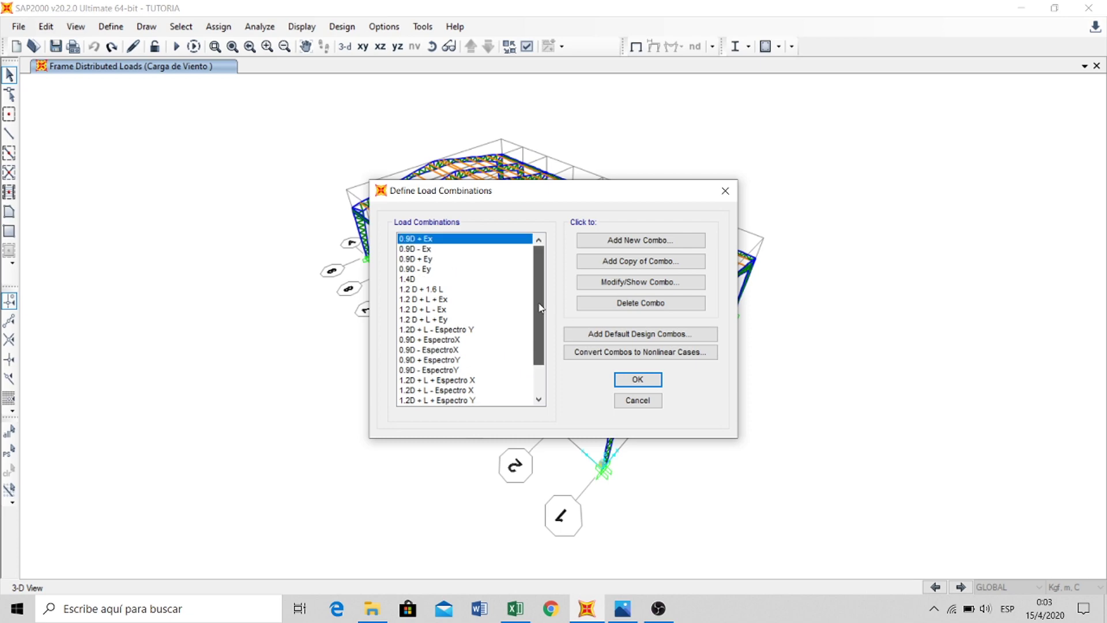
- Examine the load cases and scale factors in the 0.9D - Ey combination, then close the combination definitions
left_click(430, 250)
left_click(439, 270)
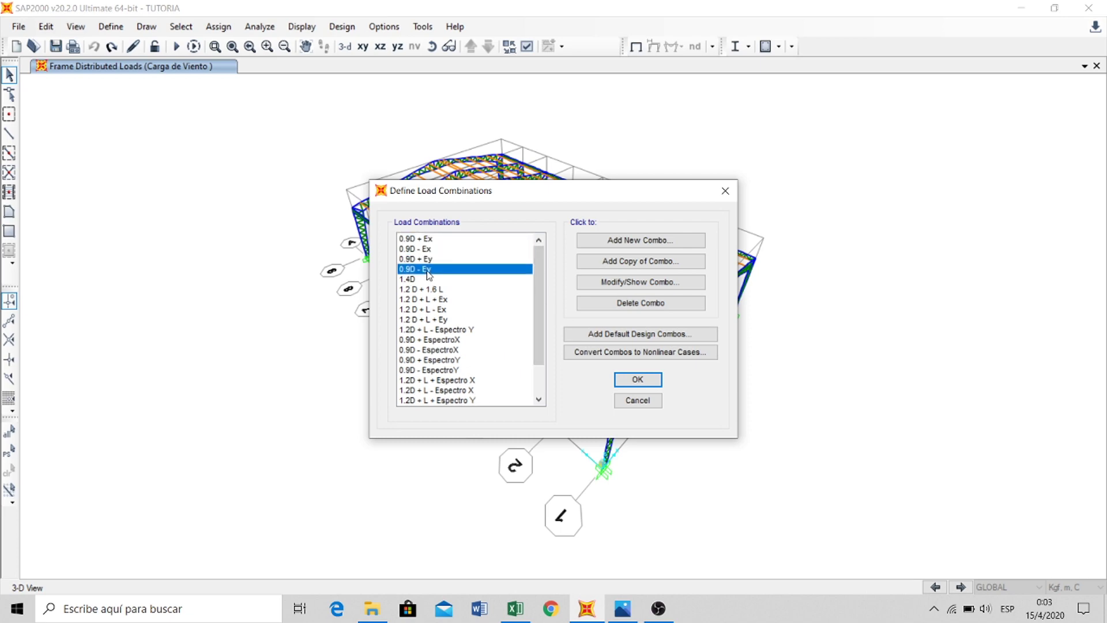
left_click(614, 283)
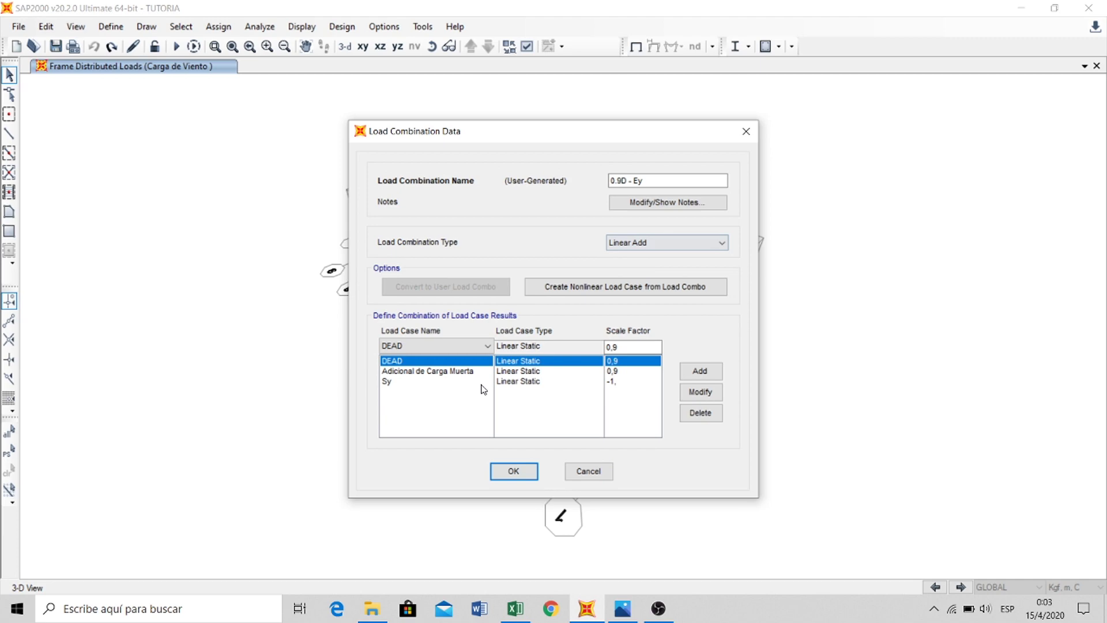
left_click(457, 372)
left_click(414, 382)
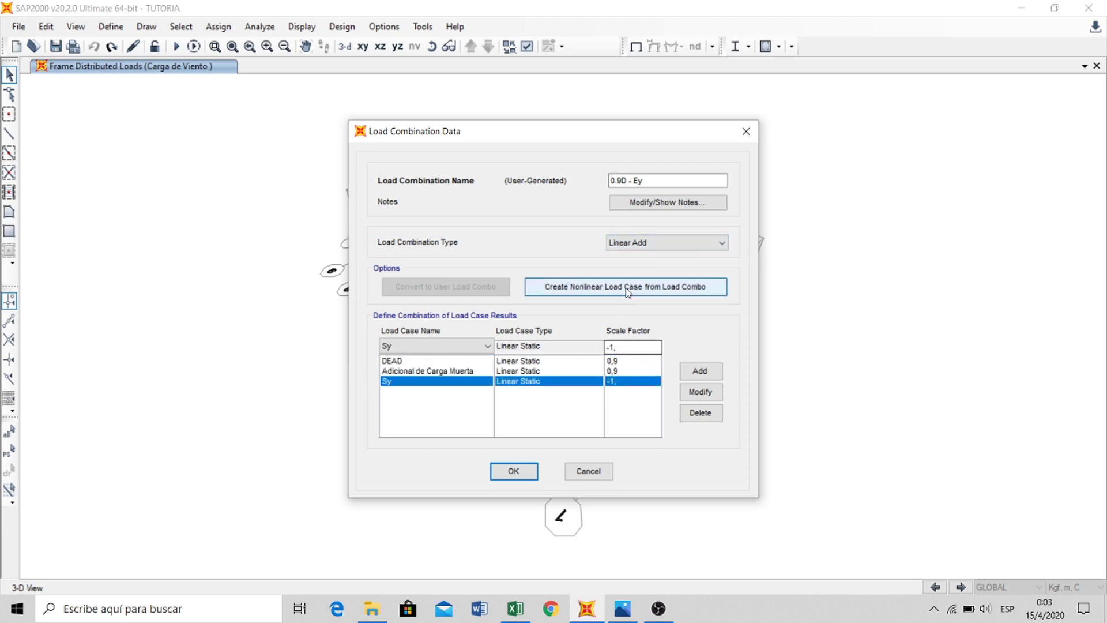
left_click(521, 472)
left_click(637, 380)
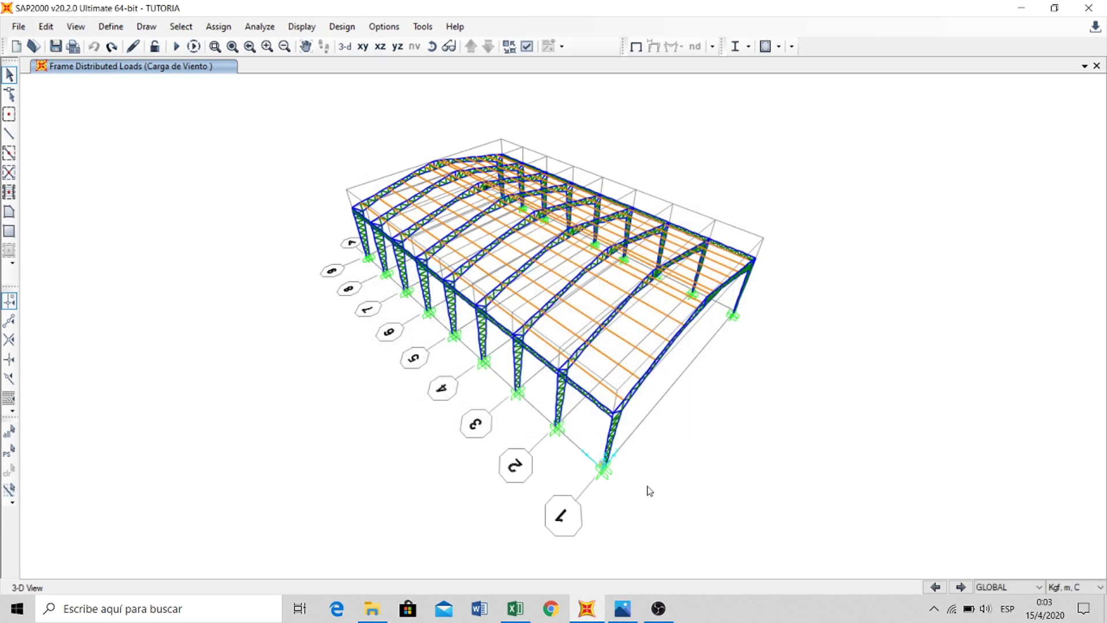
- Delete the frames and purlins behind the axis 2 frame, keeping the first bay between axes 1 and 2
middle_click_drag(674, 503, 625, 447, "shift")
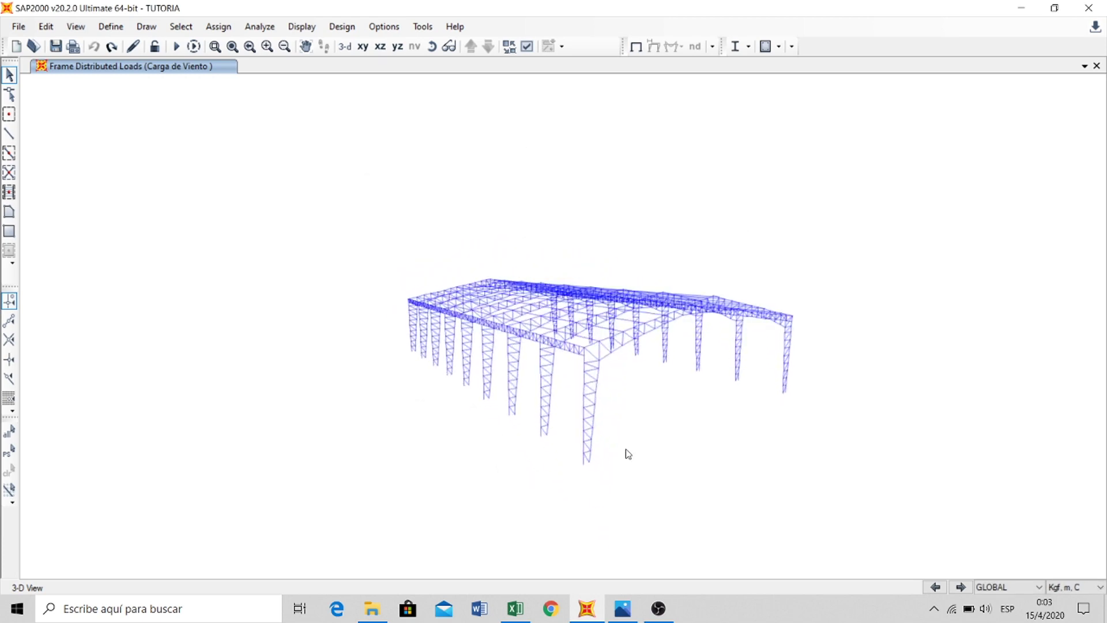
middle_click_drag(712, 423, 633, 410, "shift")
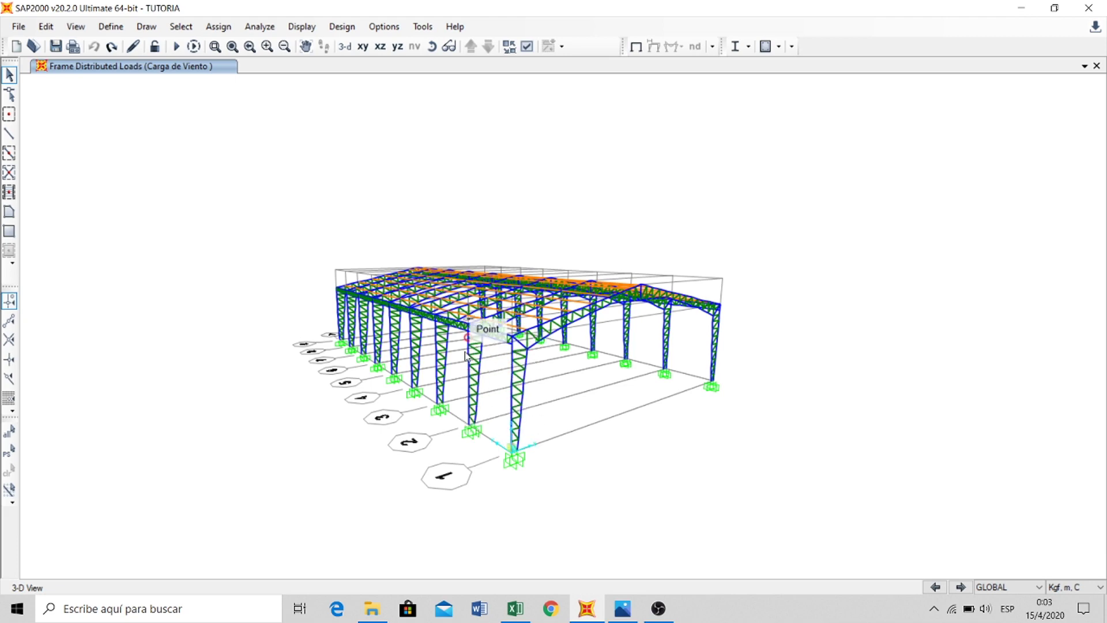
left_click(363, 47)
left_click(345, 46)
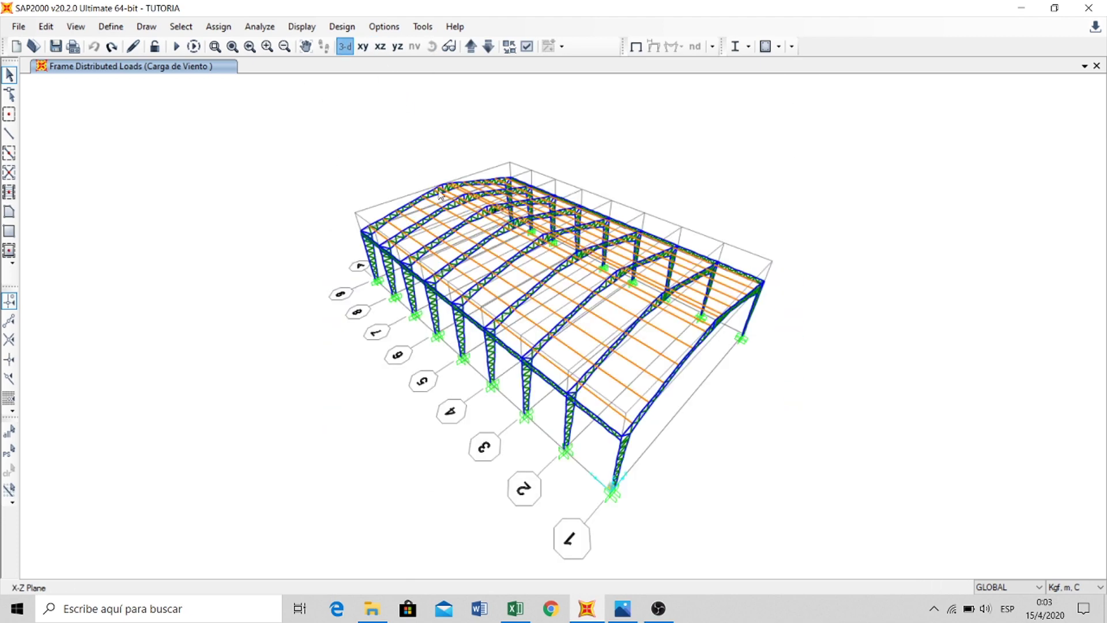
middle_click_drag(796, 462, 619, 146, "shift")
left_click_drag(734, 414, 420, 149)
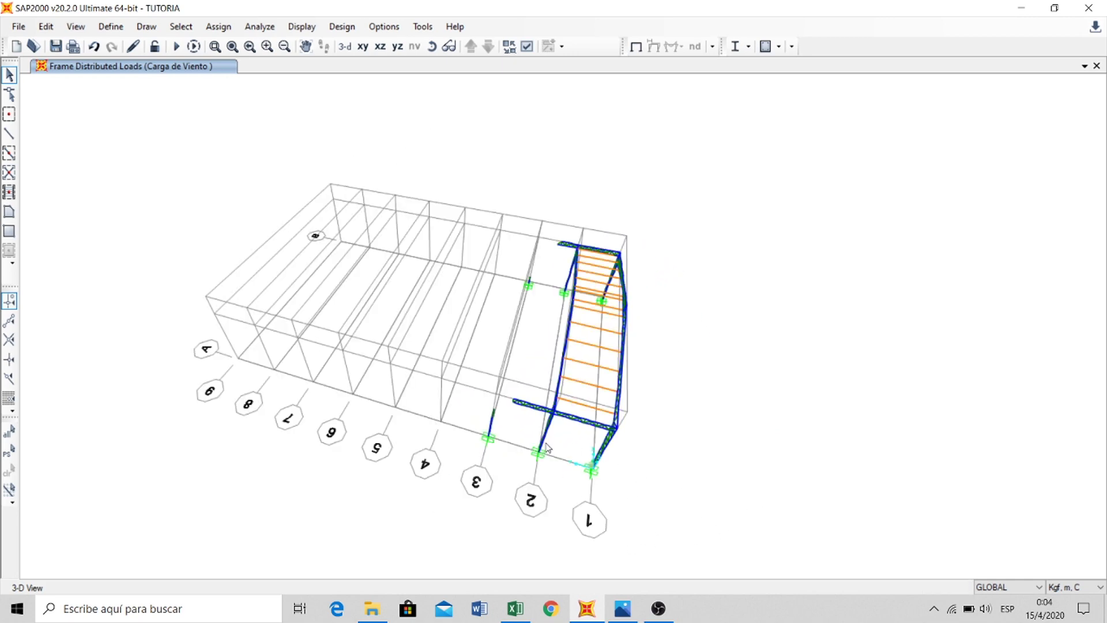
- Delete the leftover column stubs at axis 3 and the axis A edge truss piece overhanging past axis 2
left_click_drag(512, 477, 463, 373)
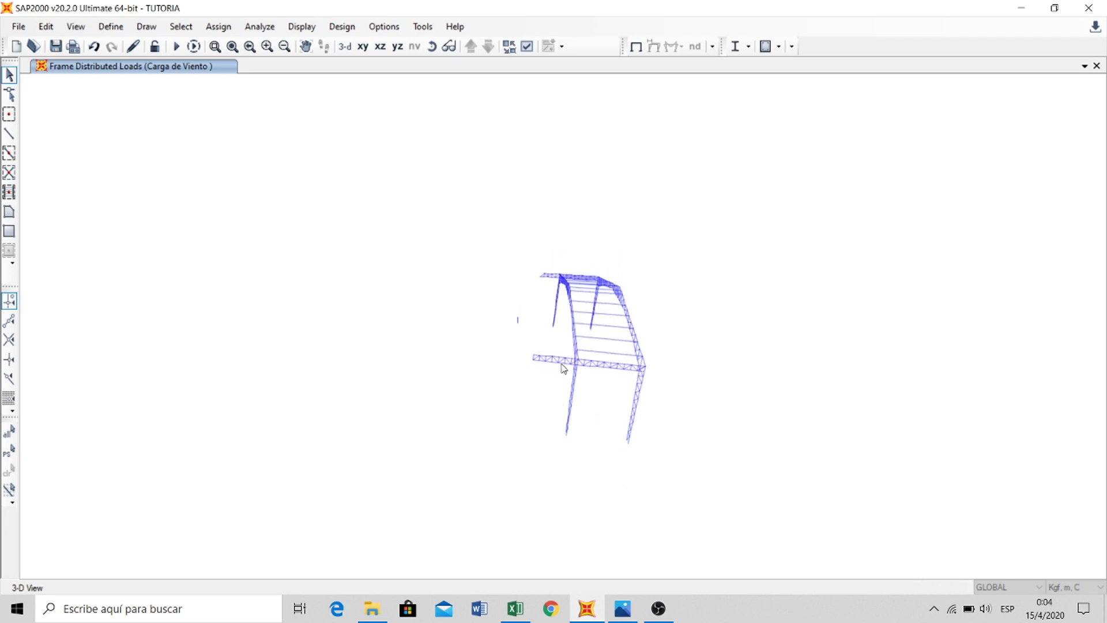
scroll(564, 369, "up", 3)
scroll(578, 407, "down", 2)
left_click_drag(539, 468, 374, 376)
key("Delete")
left_click_drag(464, 358, 399, 291)
key("Delete")
- Delete the axis B edge truss piece overhanging past the axis 2 frame and restore the default 3-D view
left_click_drag(580, 154, 543, 123)
key("Escape")
middle_click_drag(564, 194, 561, 300, "shift")
scroll(555, 224, "up", 6)
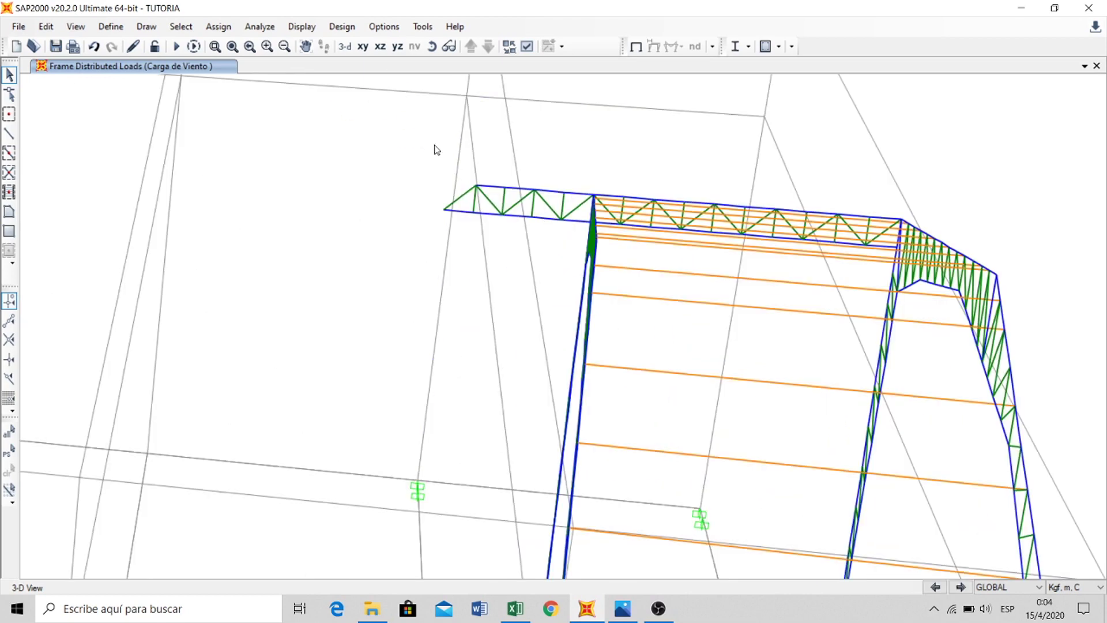
left_click_drag(573, 231, 415, 148)
key("Delete")
middle_click_drag(356, 396, 479, 304)
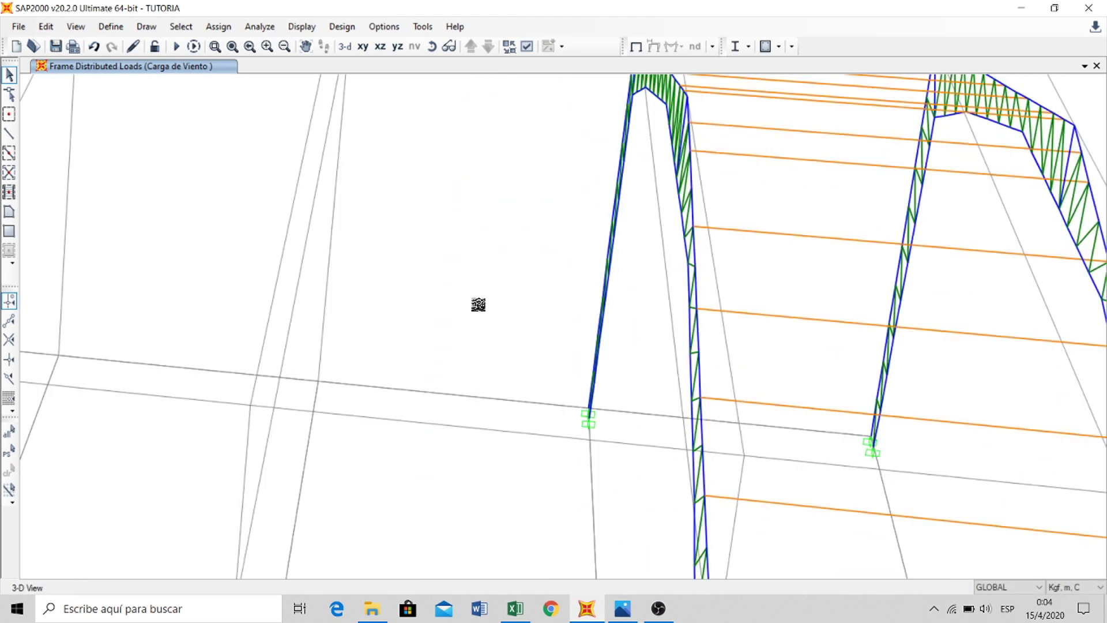
left_click(346, 49)
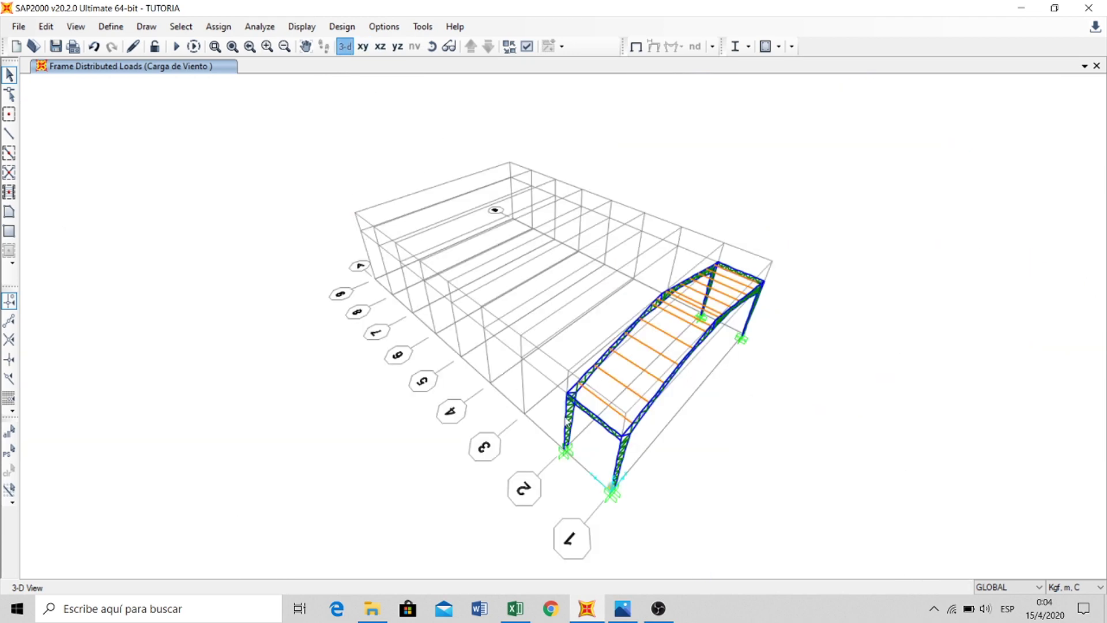
- Examine the reference image cargas en galpon.JPG for which frame members carry the wind load, then return to the SAP2000 model
middle_click_drag(688, 493, 479, 396, "shift")
middle_click_drag(460, 469, 434, 369, "shift")
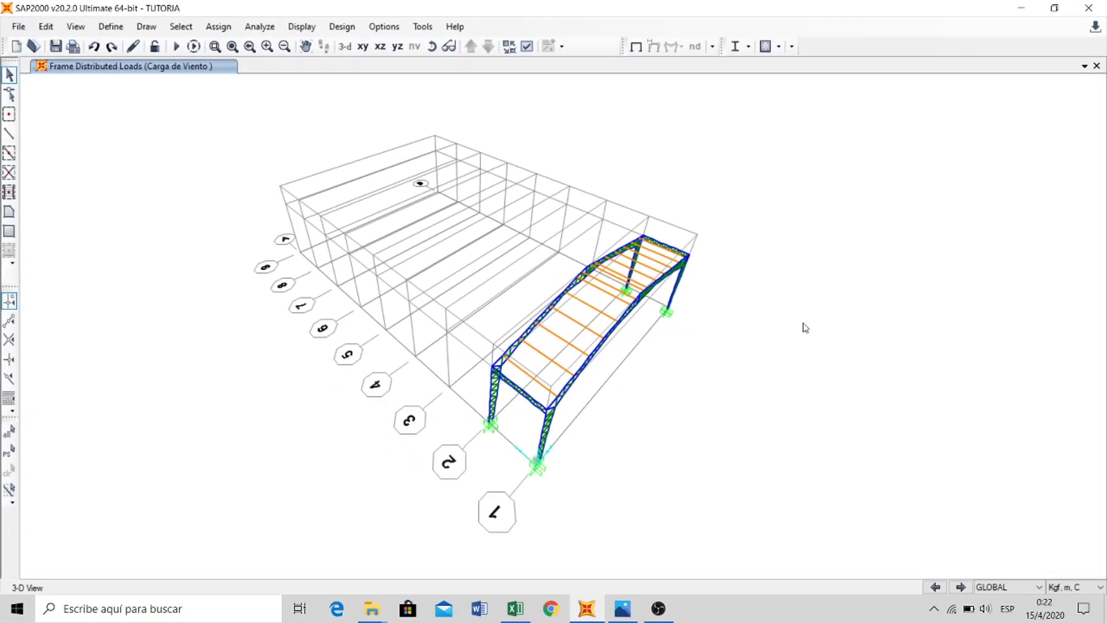
middle_click_drag(742, 338, 757, 340)
middle_click_drag(664, 448, 547, 376, "shift")
left_click(623, 609)
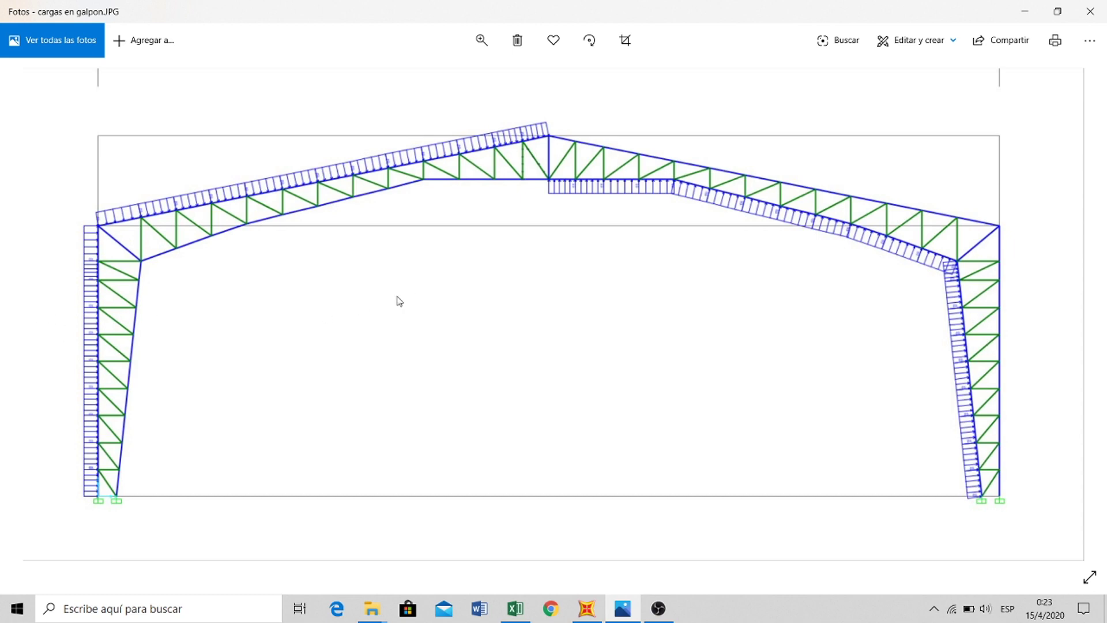
left_click(1025, 11)
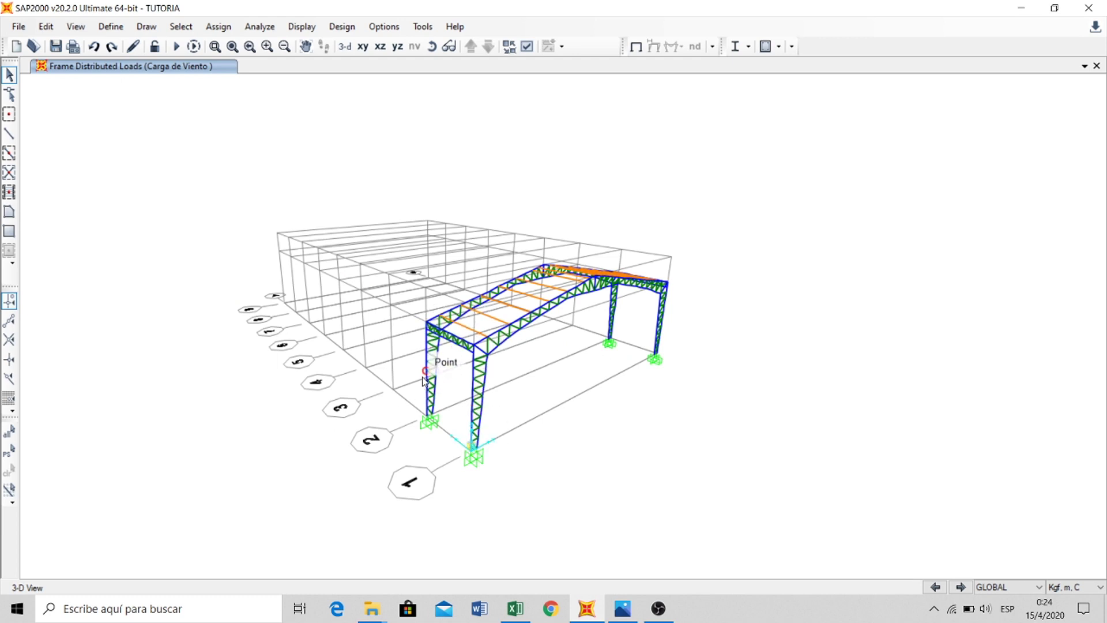
- Display the X-Z elevation of the frame on axis 2
left_click(380, 46)
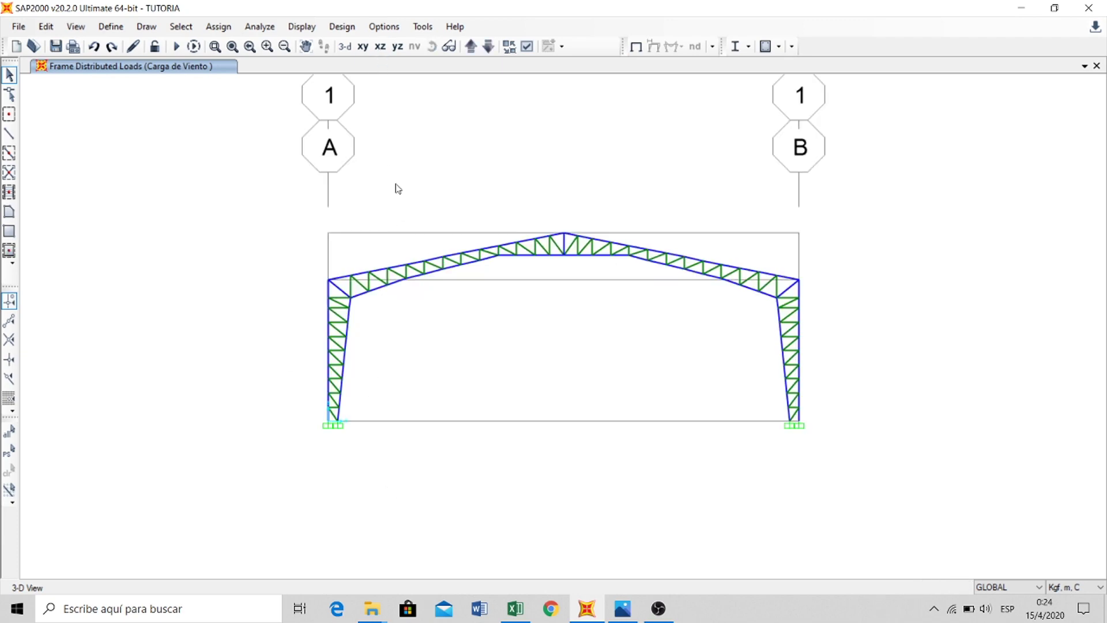
middle_click_drag(397, 204, 395, 224)
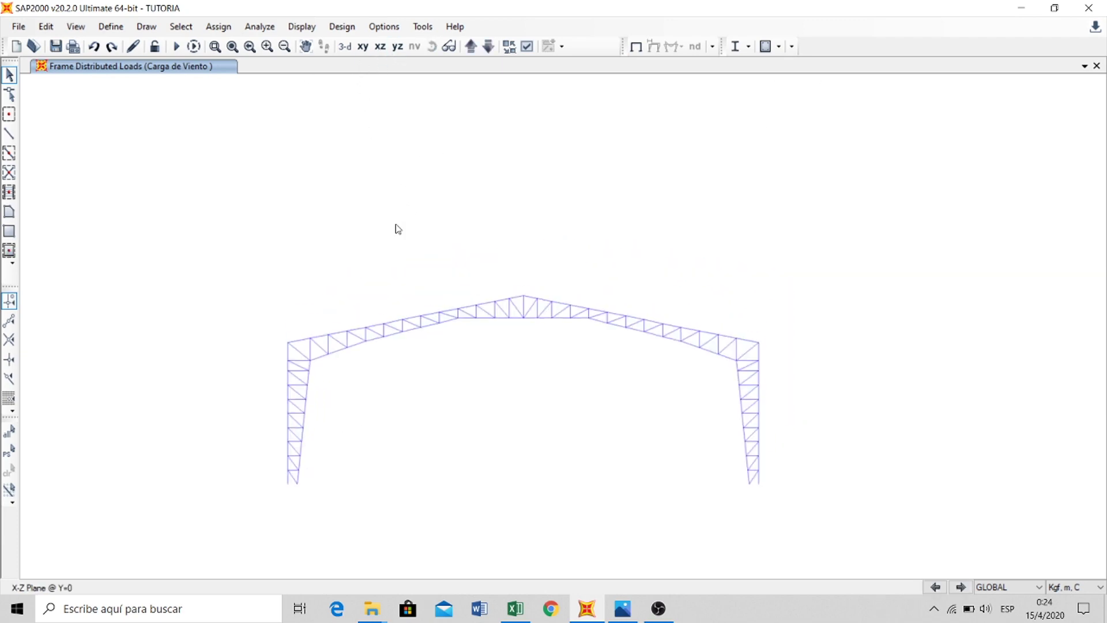
left_click(471, 48)
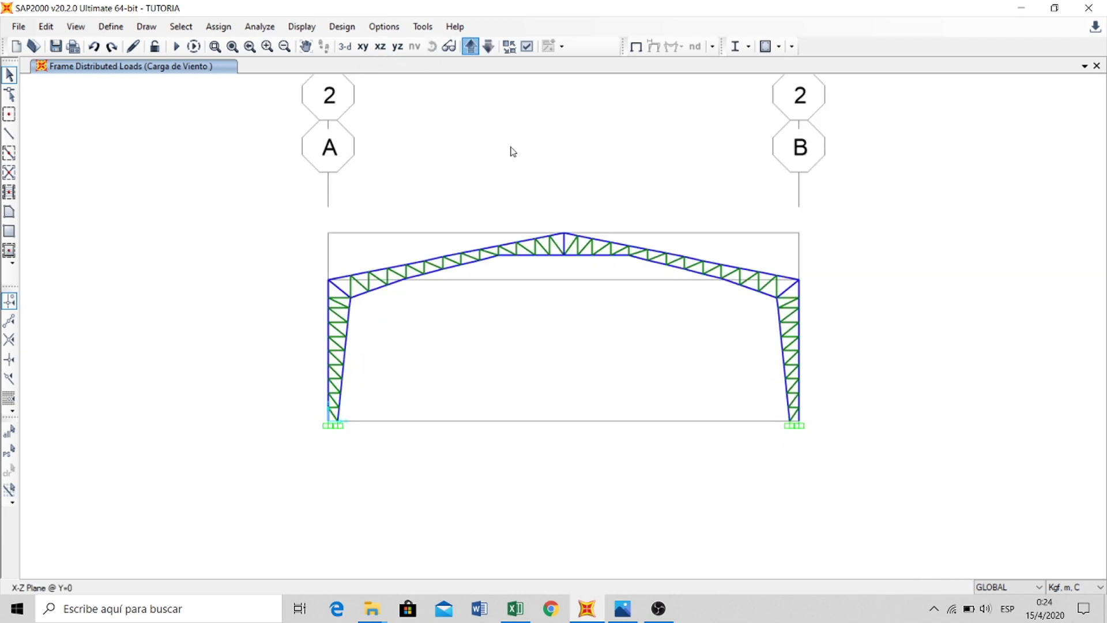
- Look up the distributed wind load in cell E167 of the Excel calculation sheet, above the edge columns section, then return to SAP2000
left_click(515, 608)
scroll(332, 363, "up", 10)
scroll(327, 346, "up", 17)
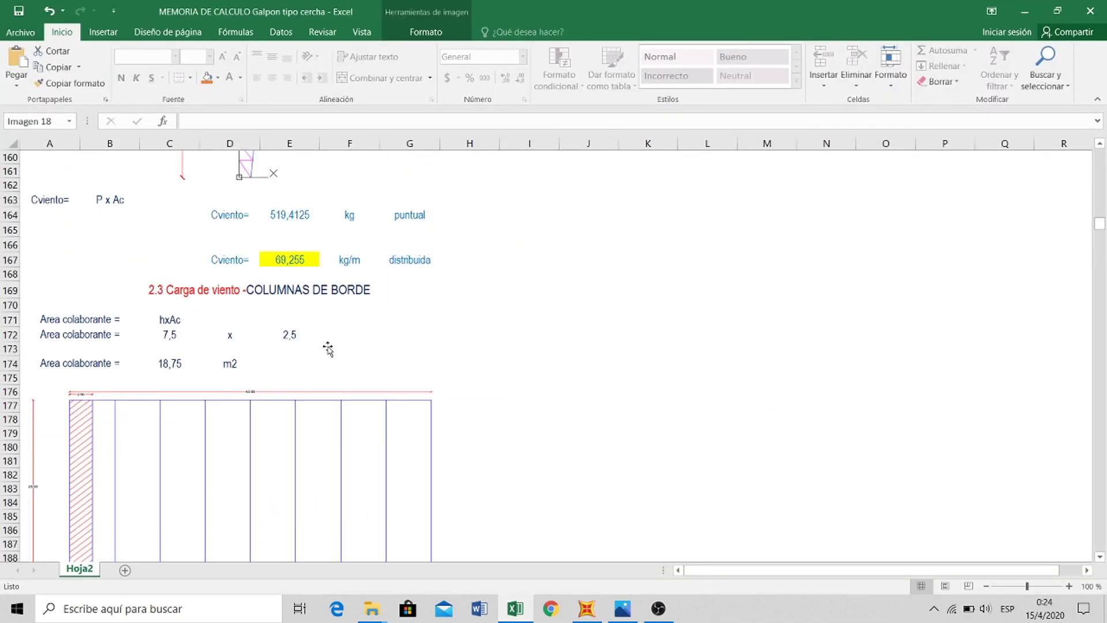
scroll(326, 346, "down", 6)
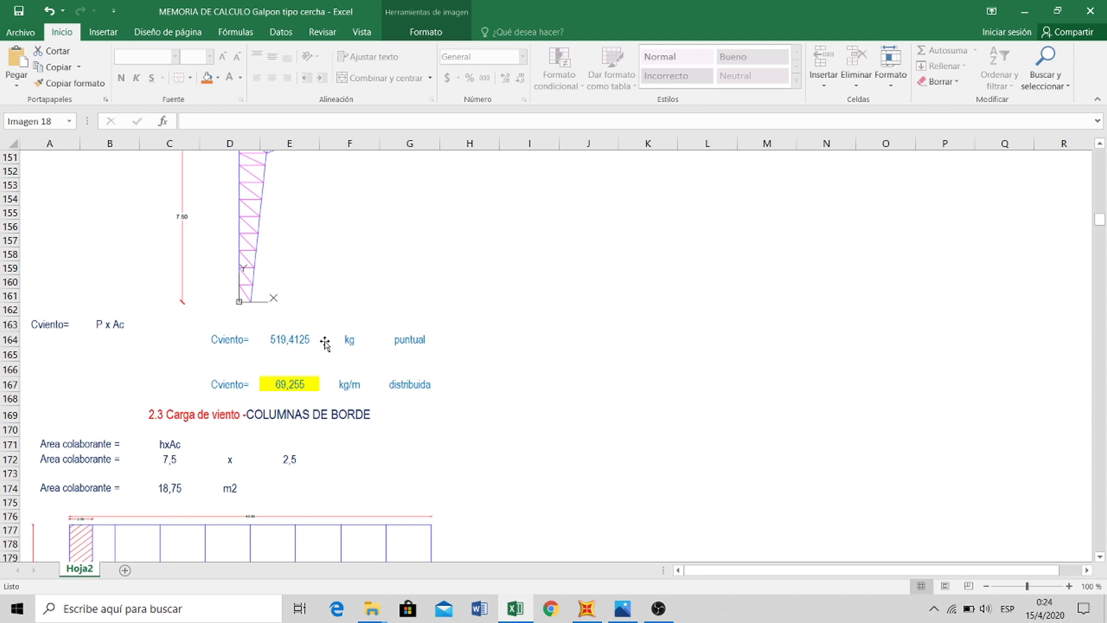
left_click(283, 384)
scroll(220, 254, "up", 7)
scroll(220, 268, "down", 6)
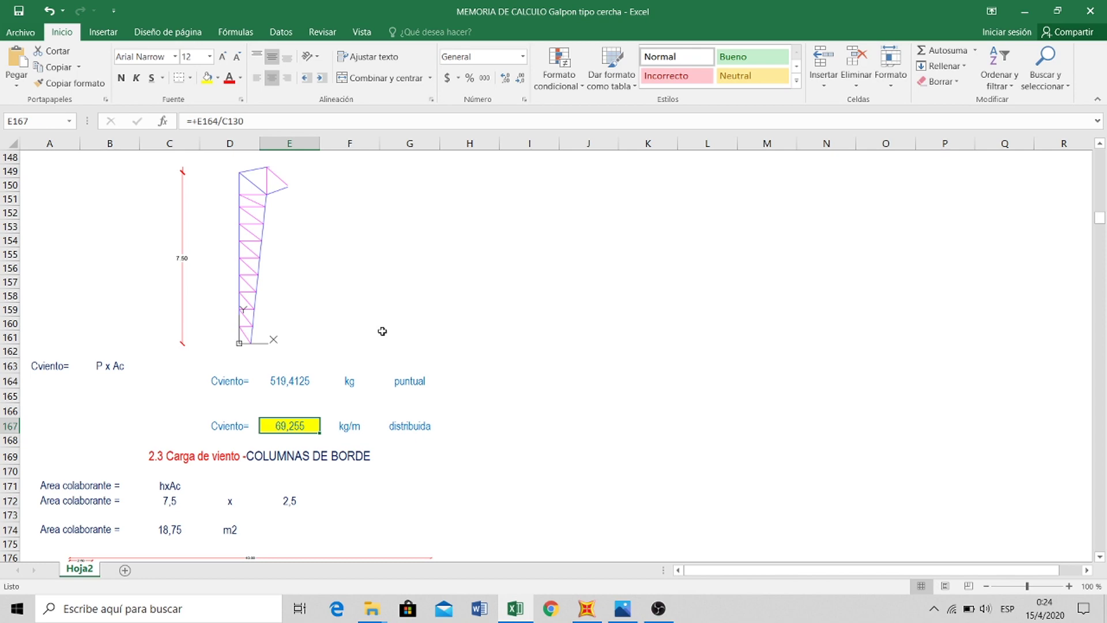
left_click(1025, 10)
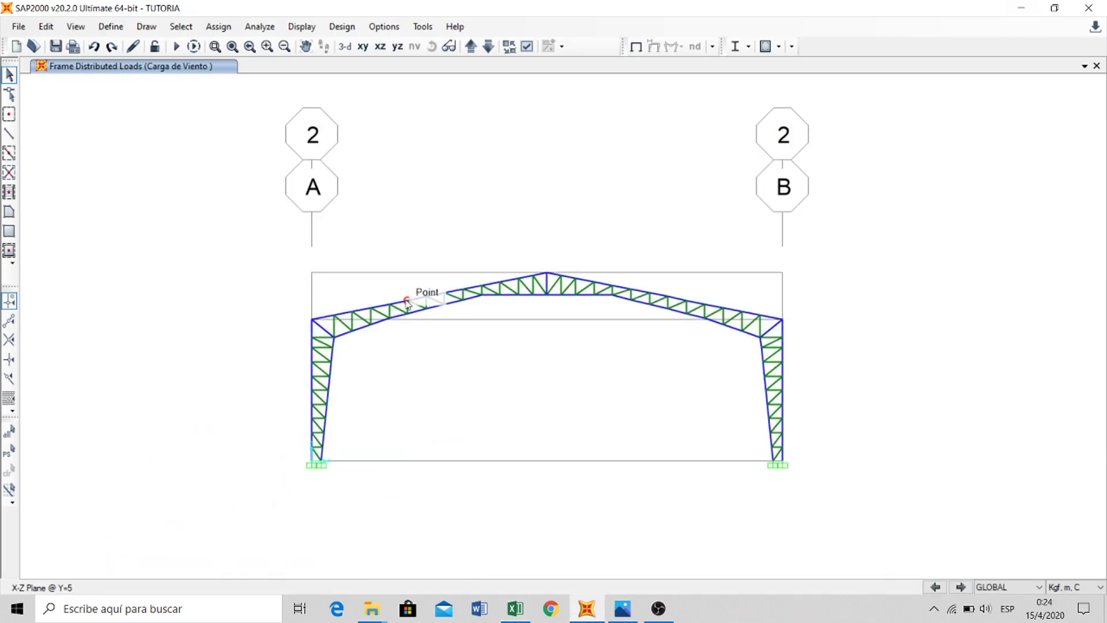
- Select the outer chord of the axis A column and the full inner chord of the axis B column
middle_click_drag(401, 383, 391, 373)
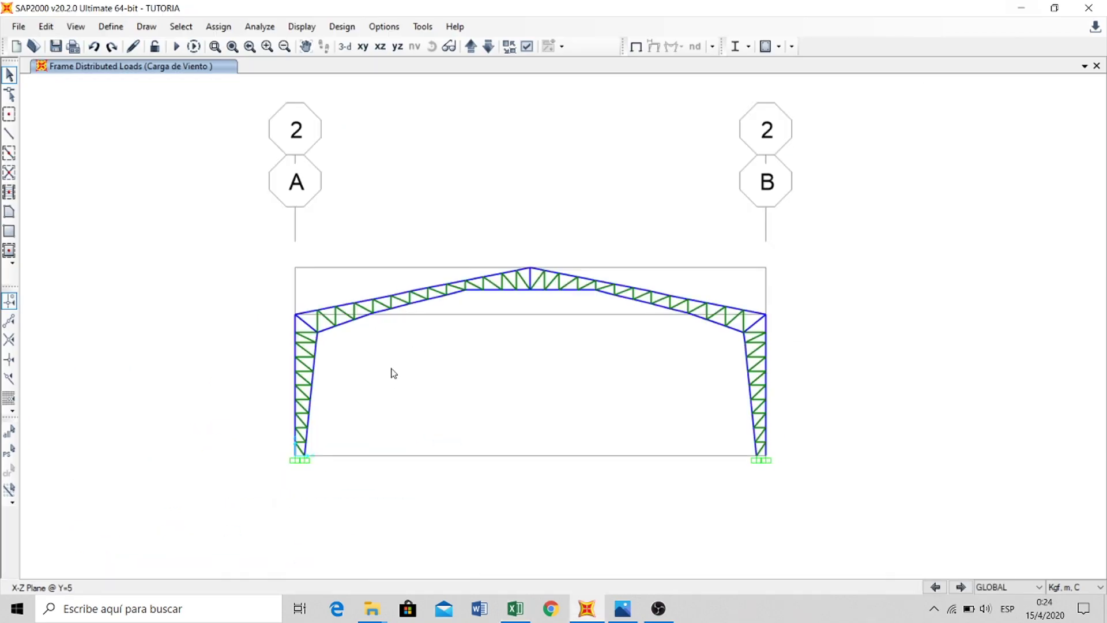
left_click_drag(269, 297, 302, 473)
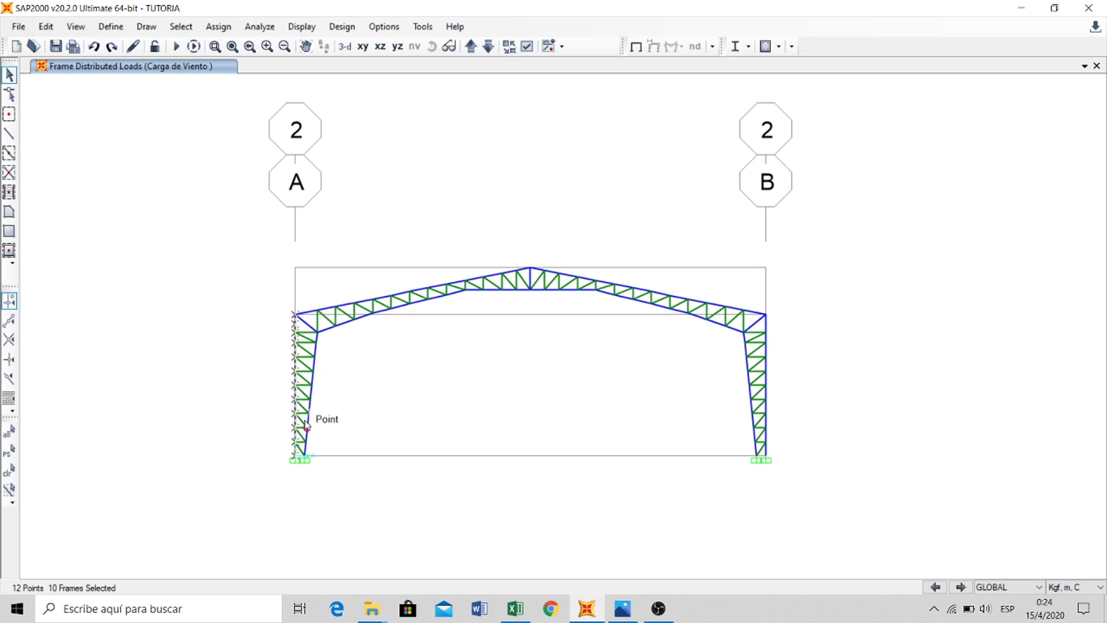
middle_click_drag(694, 359, 681, 359)
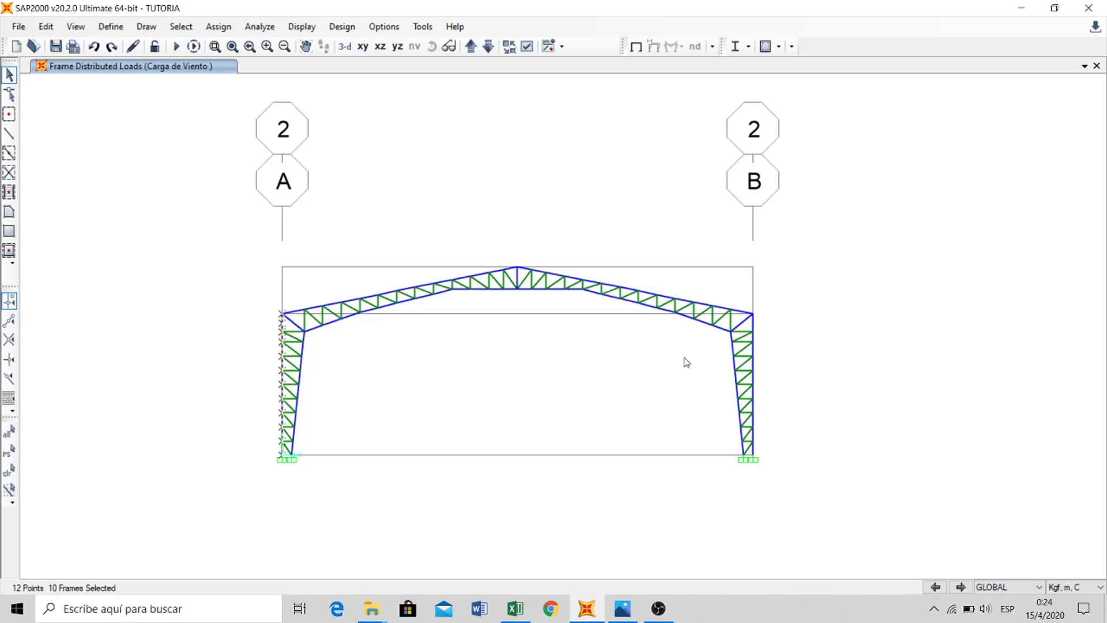
middle_click_drag(705, 358, 680, 351)
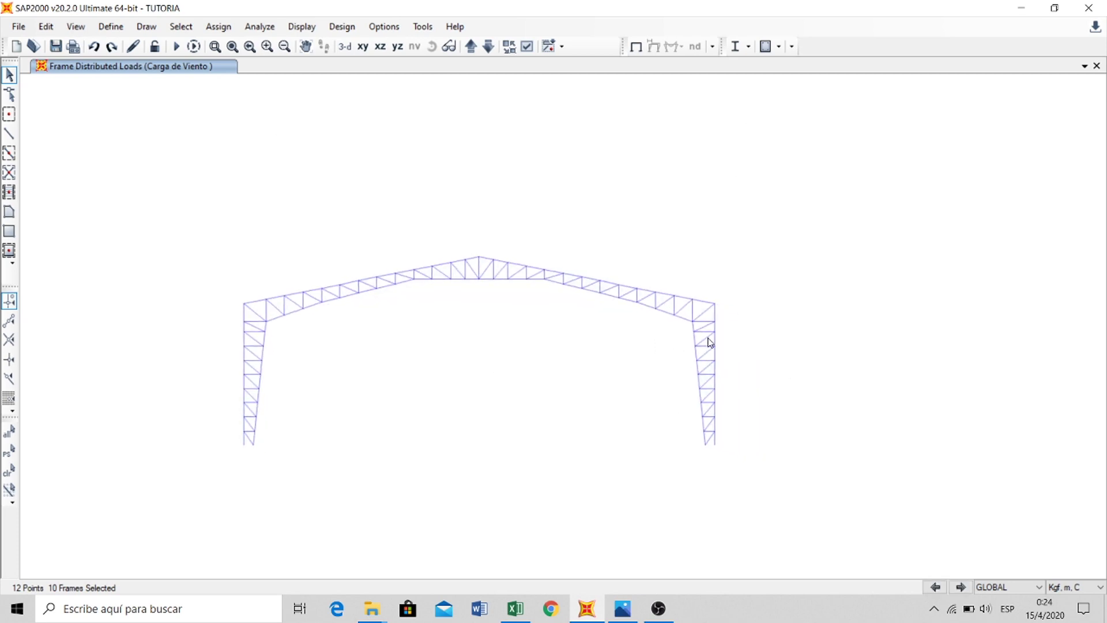
scroll(703, 320, "up", 3)
left_click_drag(668, 295, 707, 528)
middle_click_drag(821, 440, 766, 278)
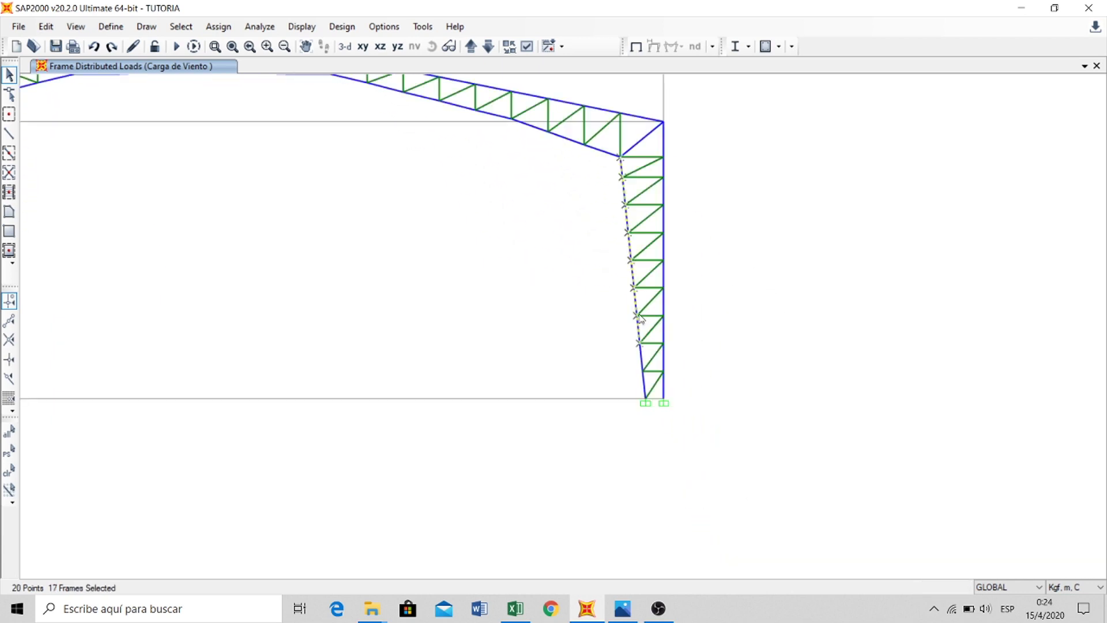
left_click_drag(579, 311, 655, 426)
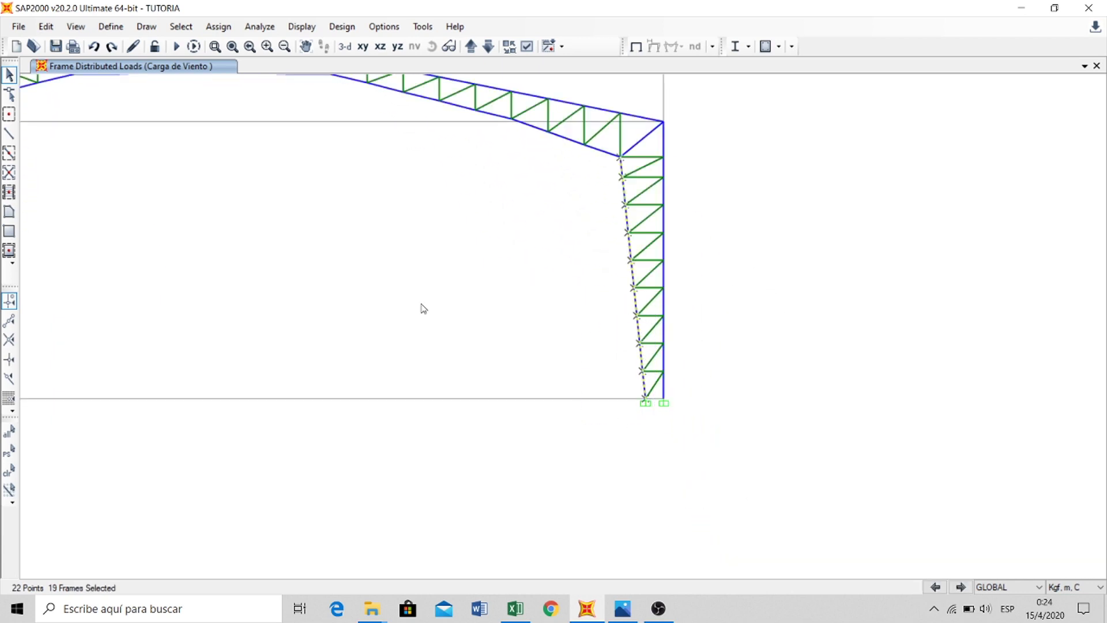
middle_click_drag(421, 304, 568, 436)
left_click(380, 47)
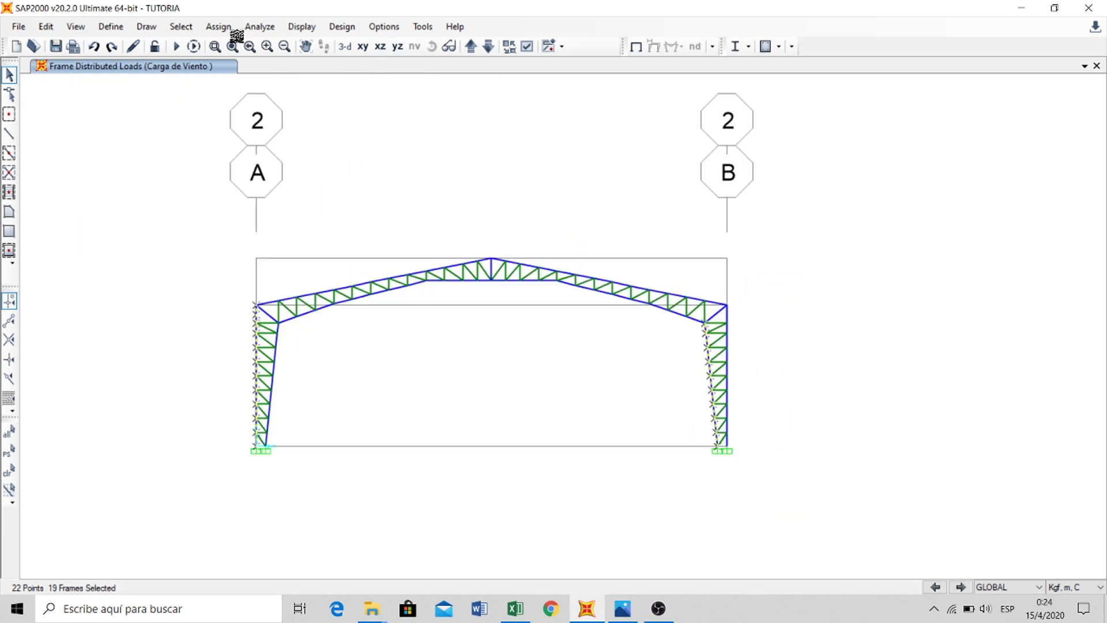
- Start assigning distributed frame loads to the selected chords, with the Carga de Viento pattern and the Local coordinate system
left_click(217, 26)
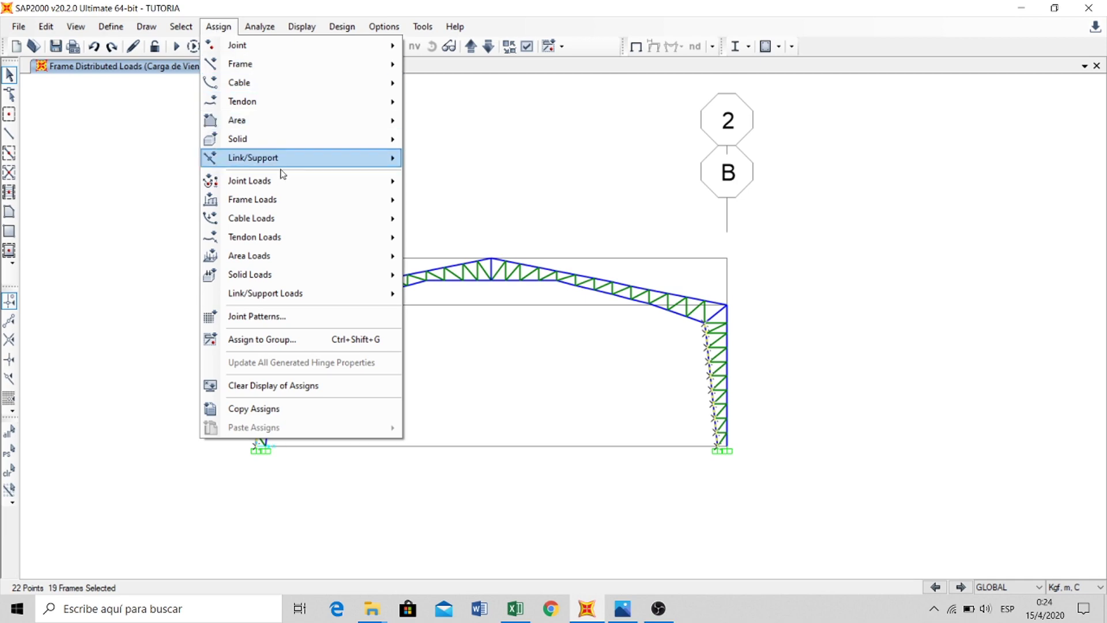
mouse_move(267, 203)
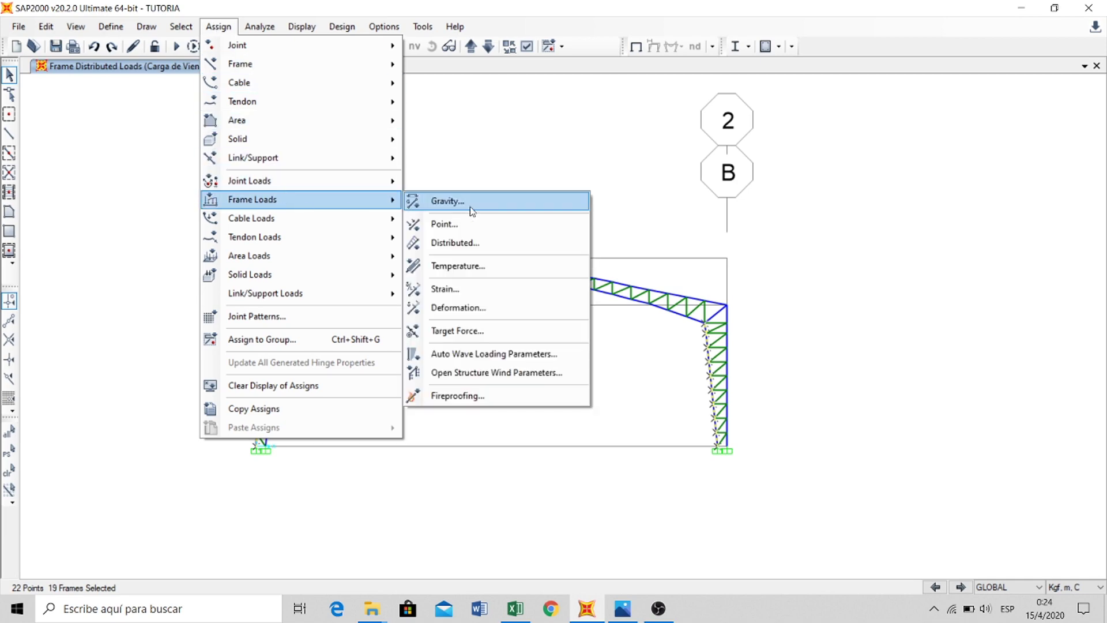
left_click(476, 243)
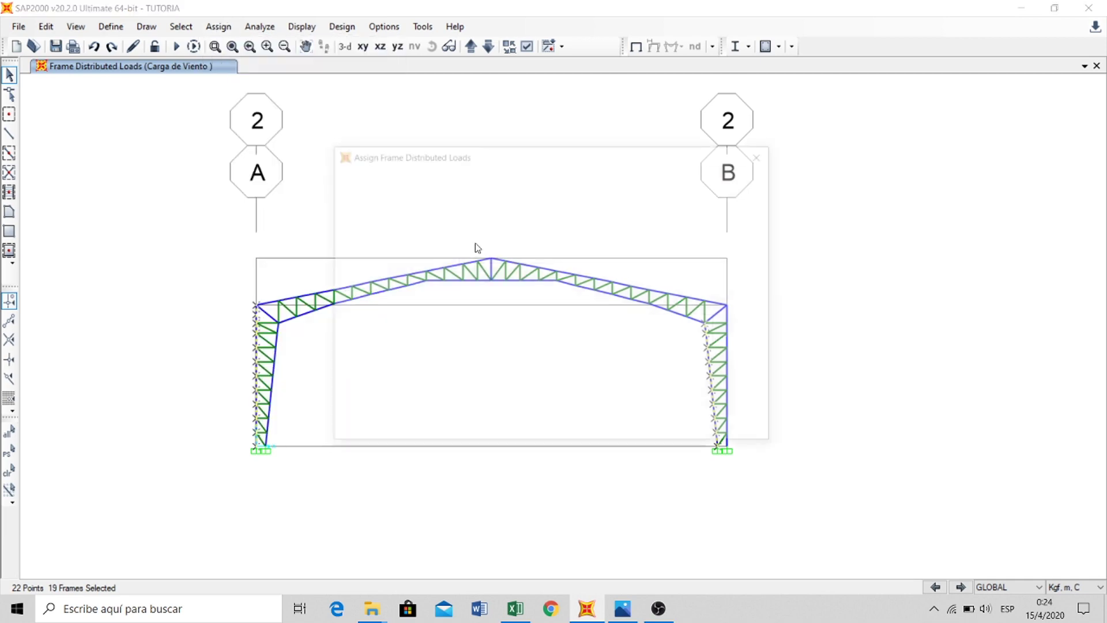
left_click_drag(514, 153, 464, 159)
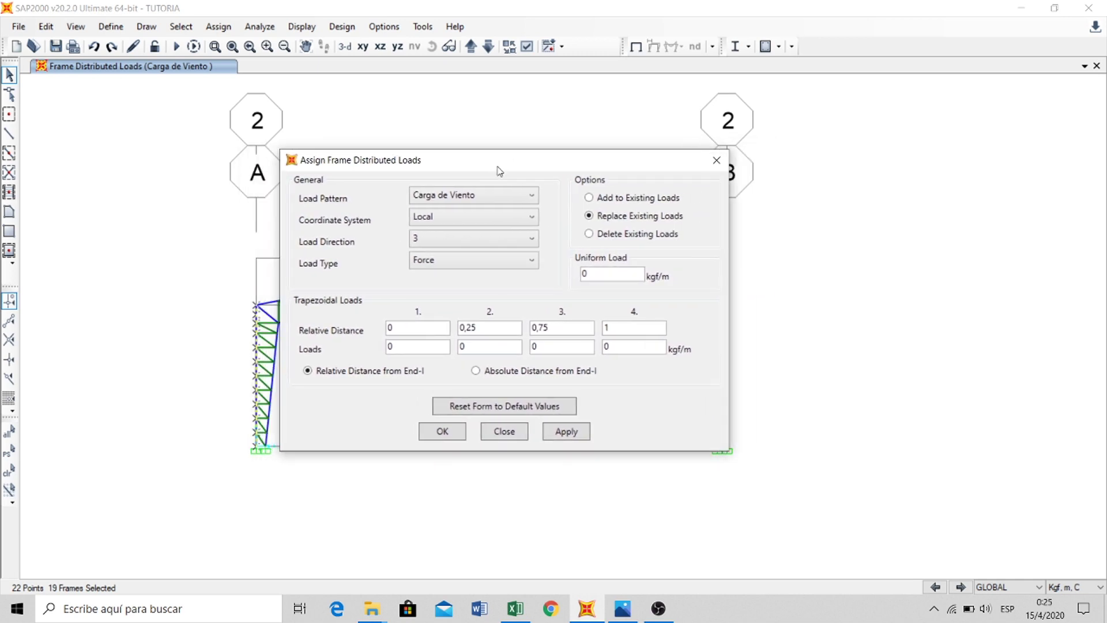
left_click(480, 197)
left_click(456, 225)
left_click(416, 223)
left_click(427, 247)
- Check the load orientation in the reference image and keep Local coordinates with load direction 3
left_click(623, 609)
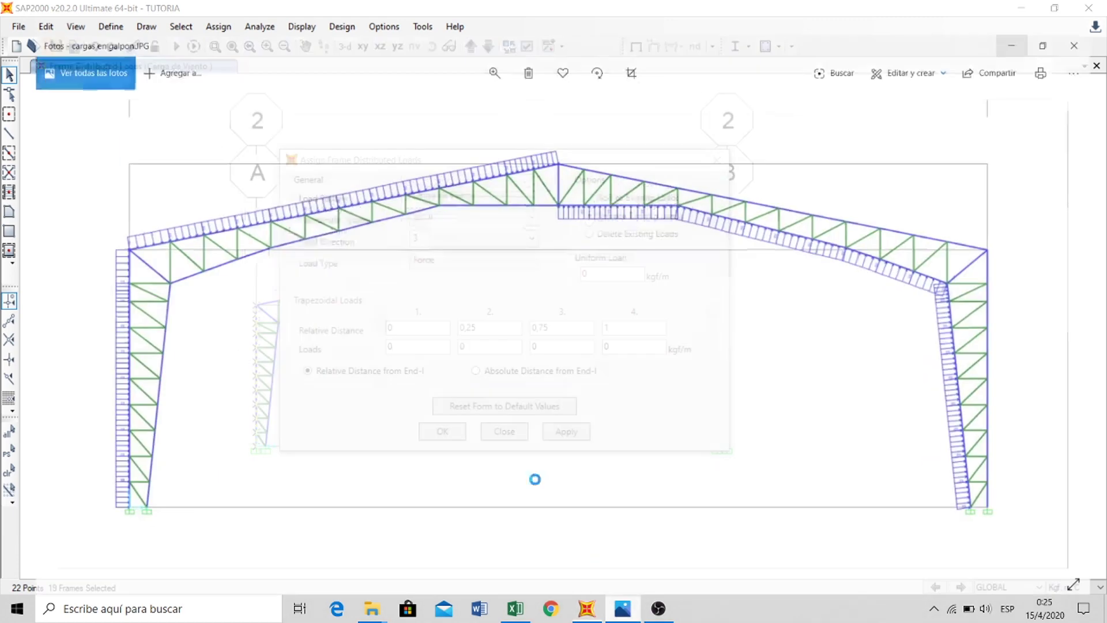
left_click(1018, 16)
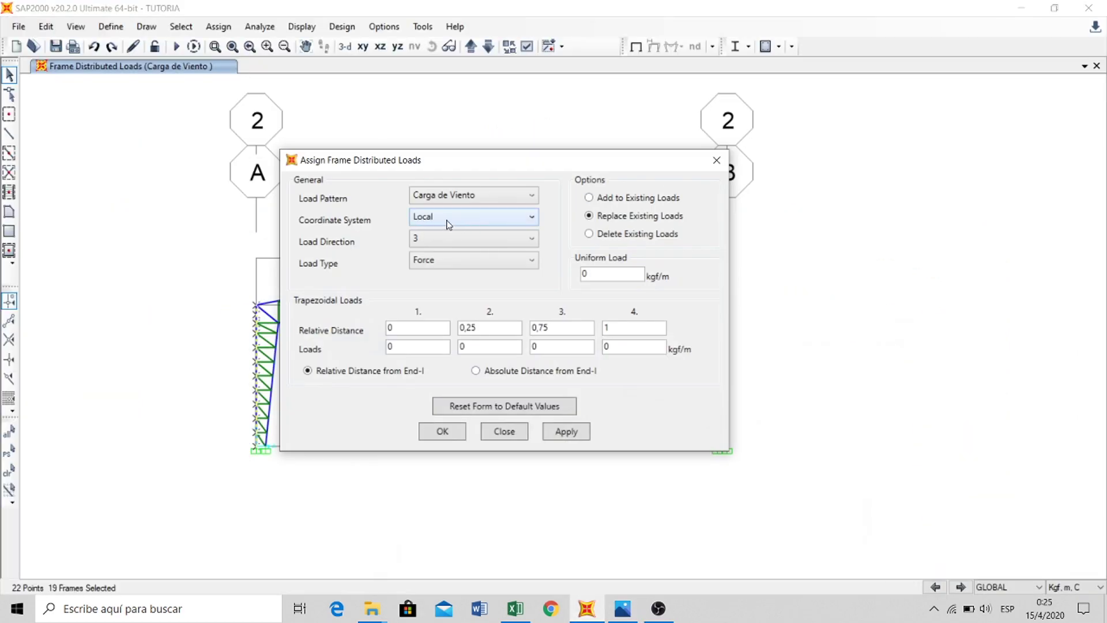
left_click(444, 220)
left_click(441, 244)
left_click(458, 241)
left_click(450, 281)
- Recheck the reference image and the calculation sheet, and apply a uniform wind load of -69,26 kgf/m to the selected chords
left_click(622, 609)
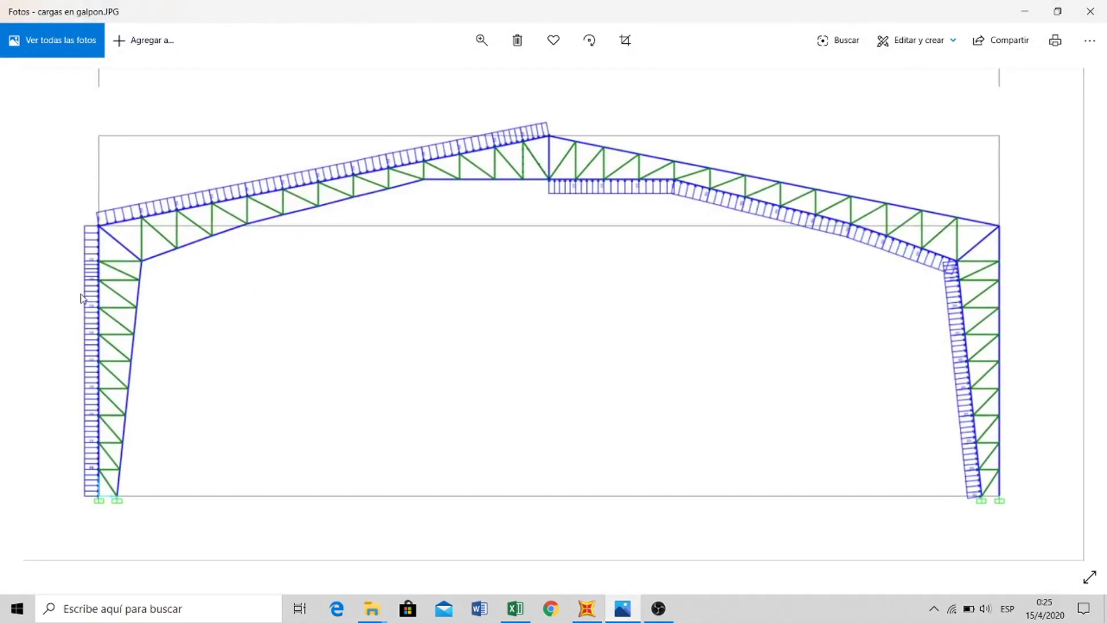
left_click(1025, 11)
double_click(600, 271)
left_click(515, 608)
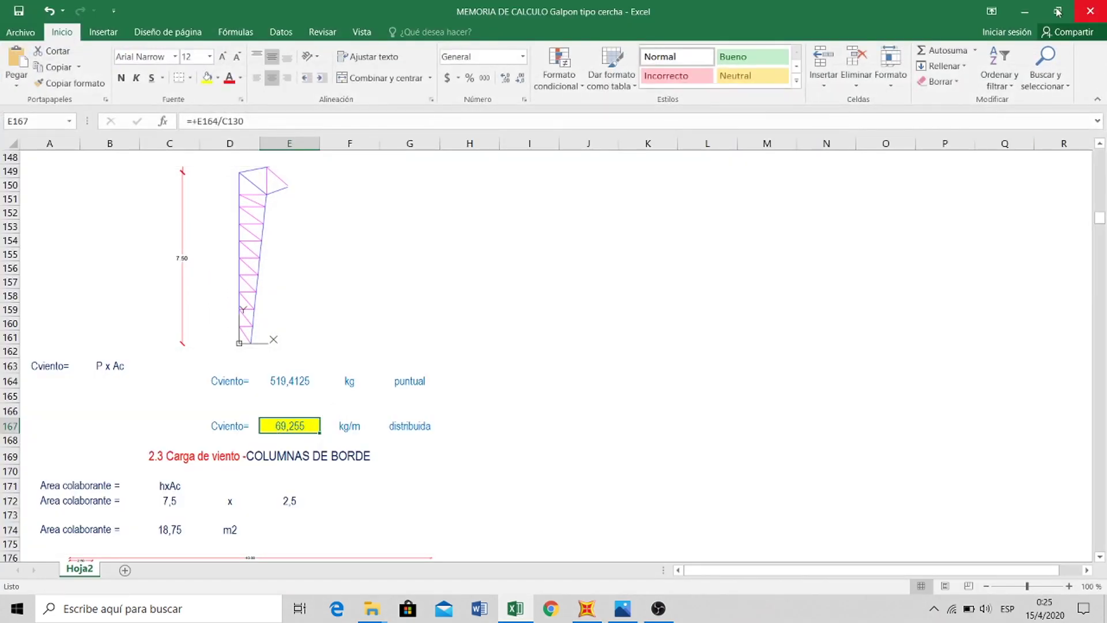
left_click(1025, 12)
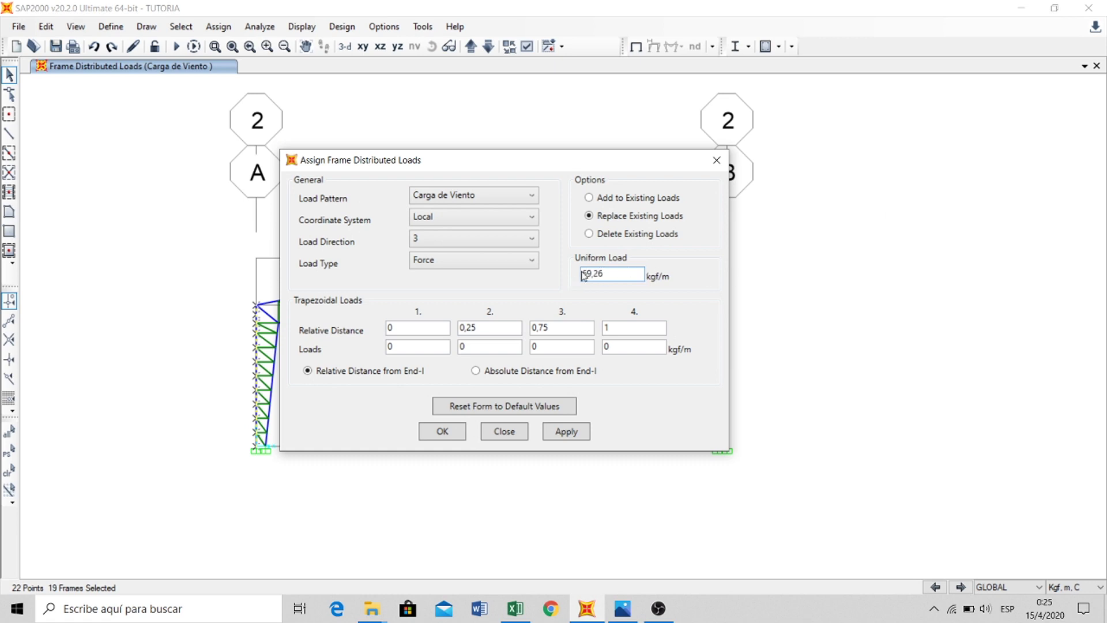
type("-")
left_click(567, 432)
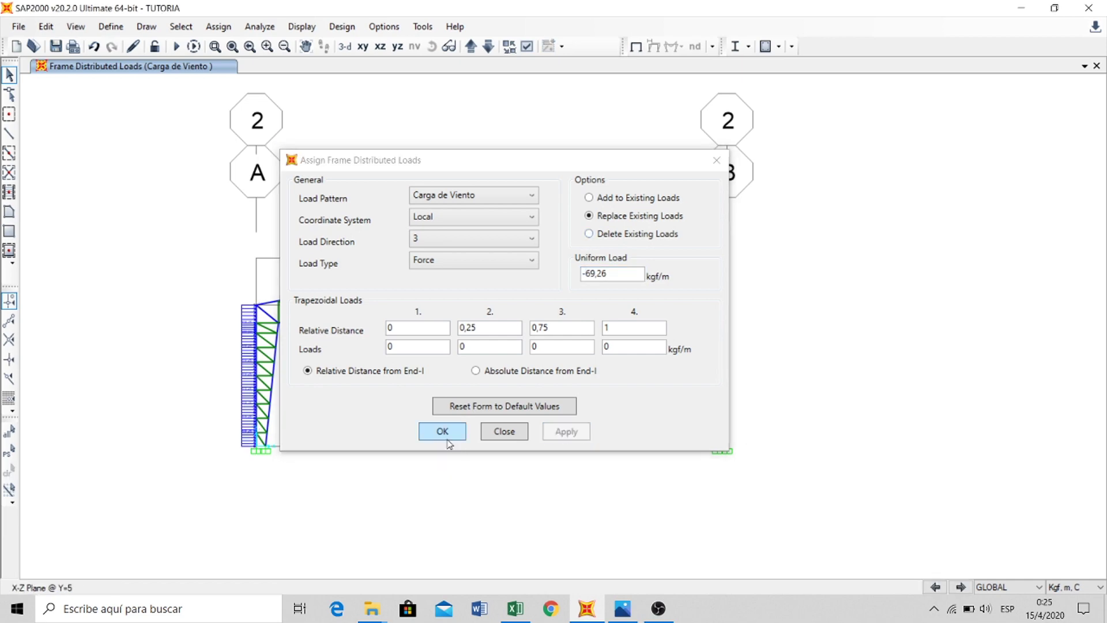
- Close the finished load assignment, show the X-Z elevation at Y=0, and look up the edge columns' distributed wind load in the Excel calculation sheet
left_click(443, 432)
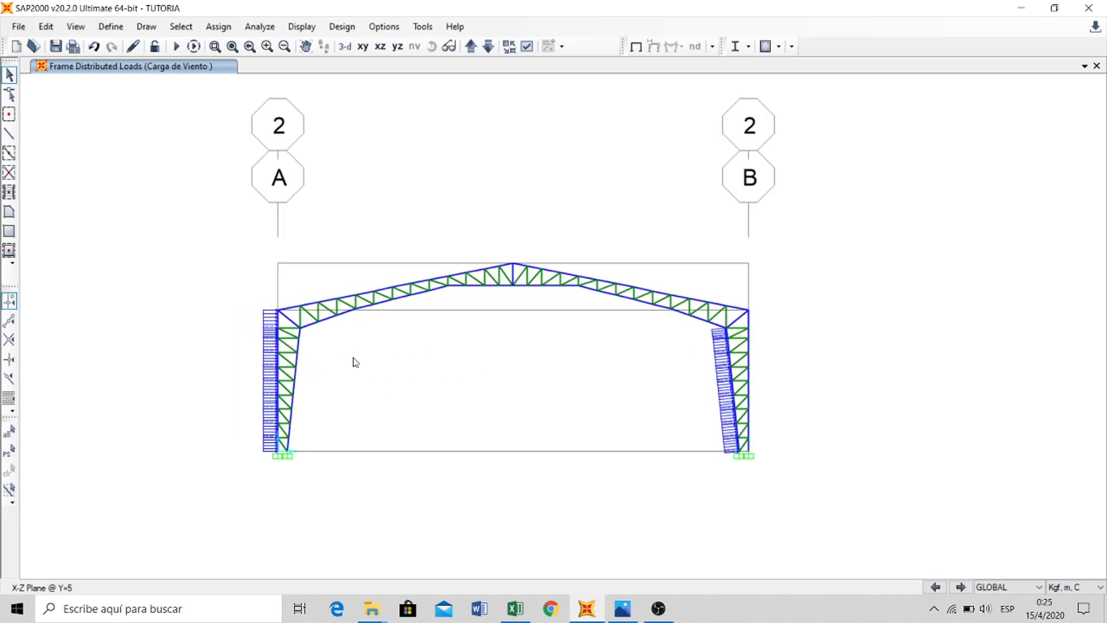
left_click(494, 49)
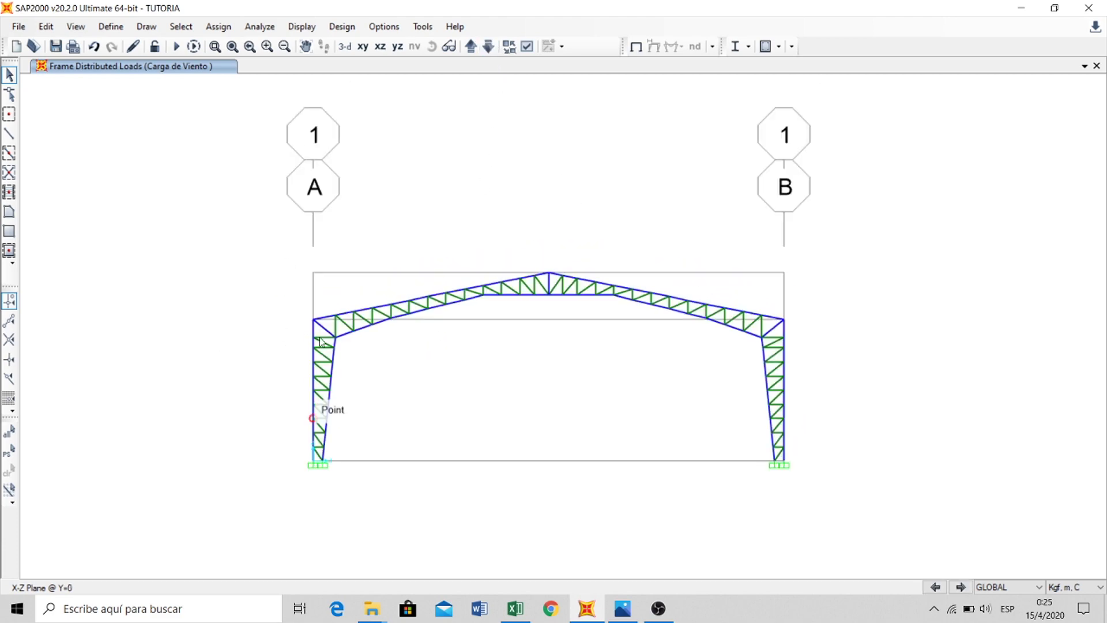
left_click(522, 609)
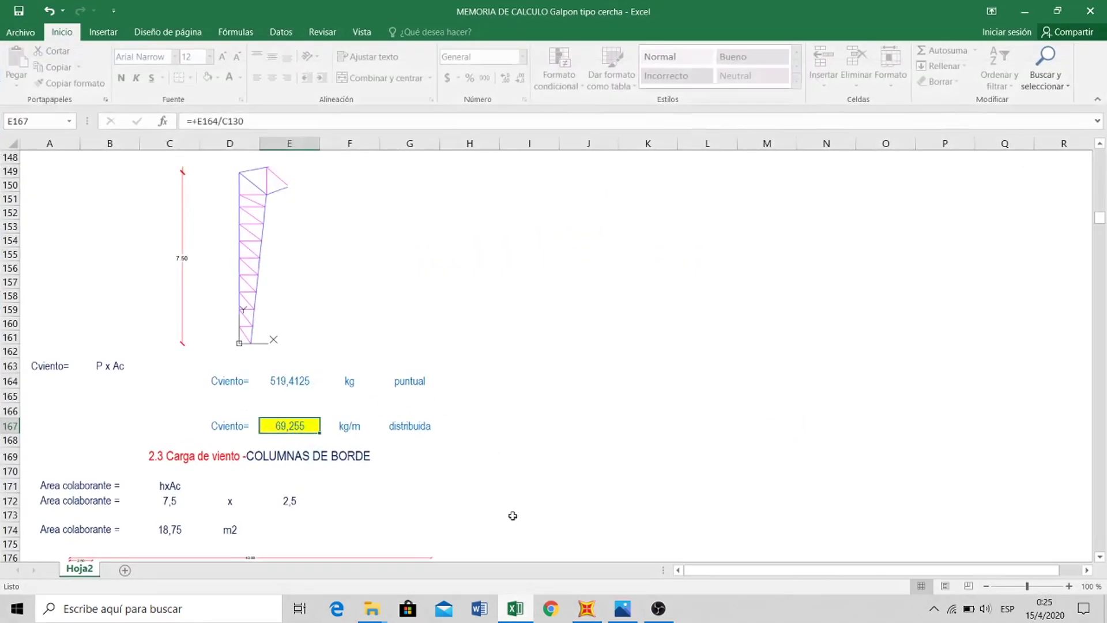
scroll(455, 356, "down", 9)
scroll(448, 355, "down", 6)
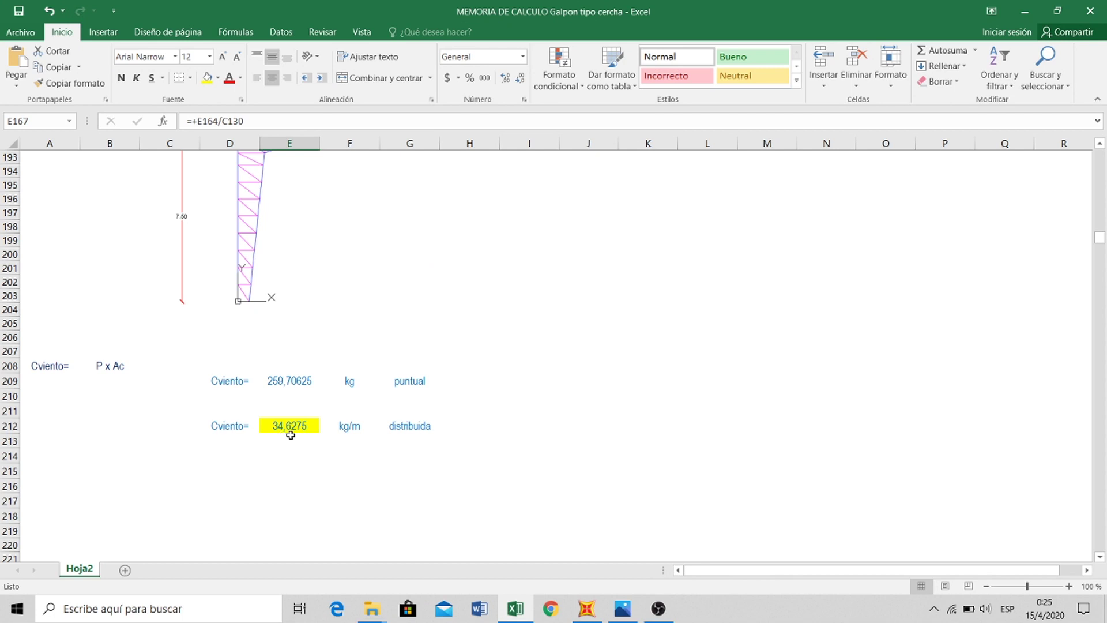
- Back in SAP2000, select the outer chord of the axis A column and the inner chord of the axis B column on grid line 1
left_click(586, 608)
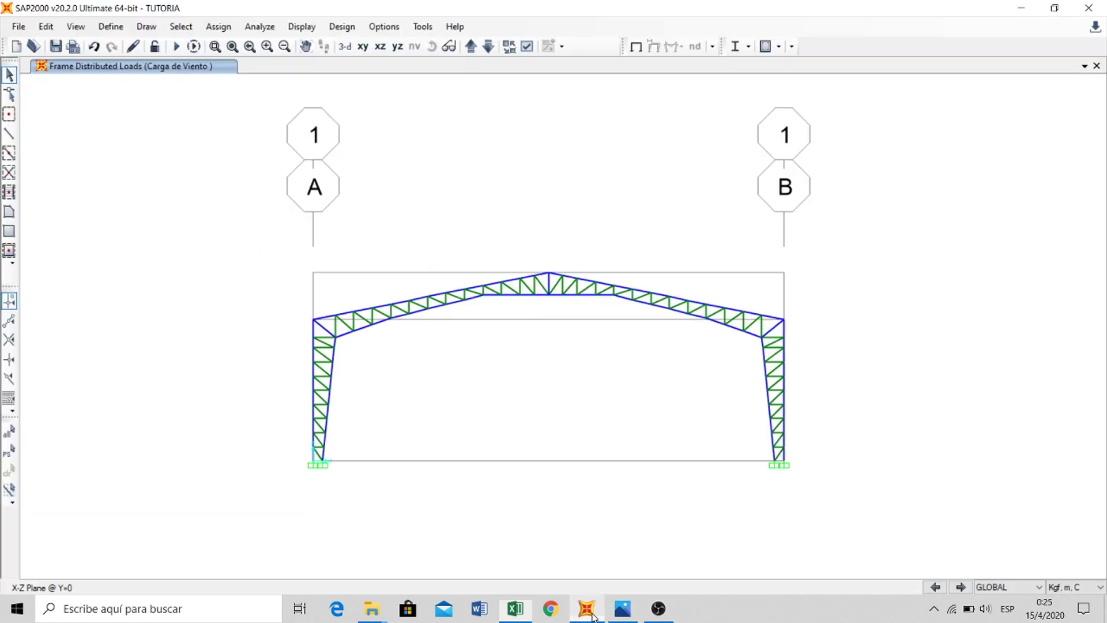
left_click_drag(285, 286, 322, 465)
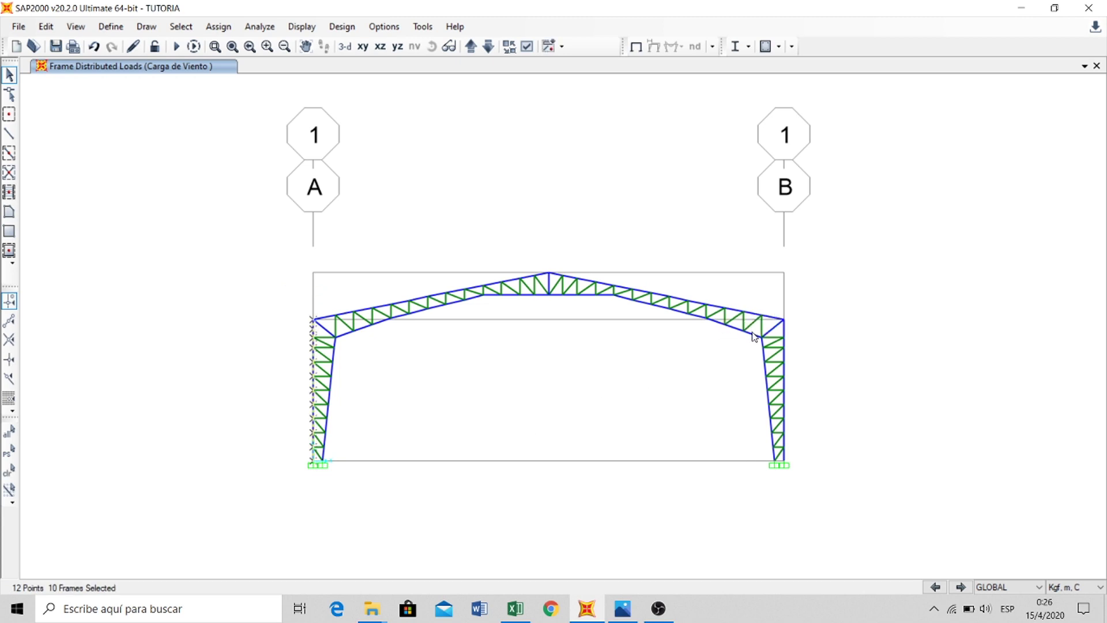
left_click_drag(752, 329, 780, 486)
middle_click_drag(490, 158, 417, 172)
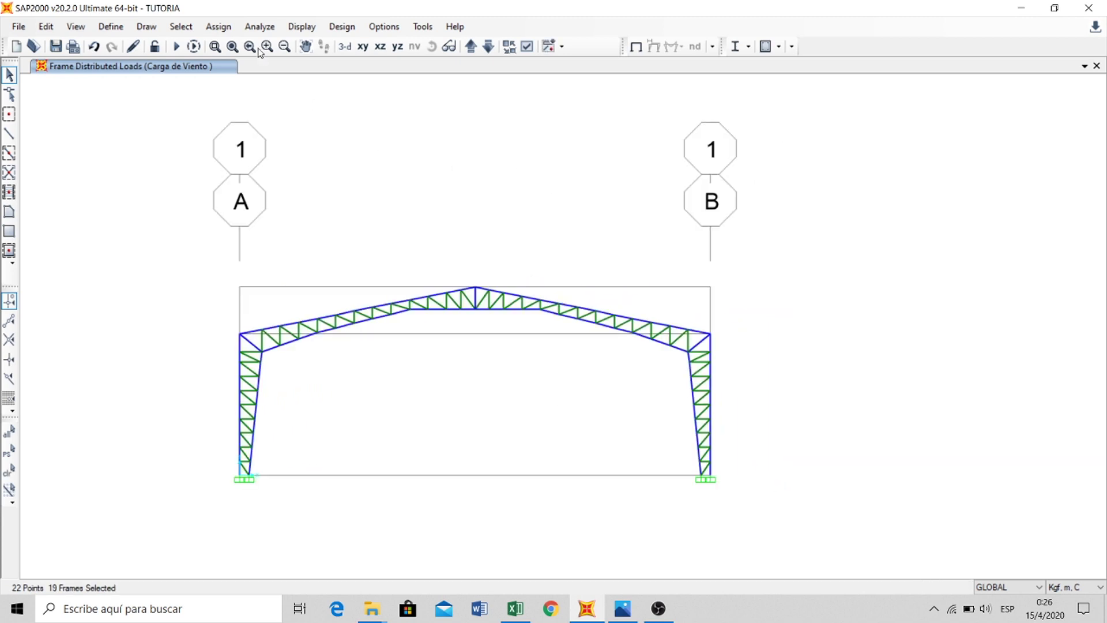
- Assign the sheet's 34,6275 kg/m edge-column wind load to the selected chords as a uniform Carga de Viento load in Local direction 3, replacing existing loads
left_click(231, 33)
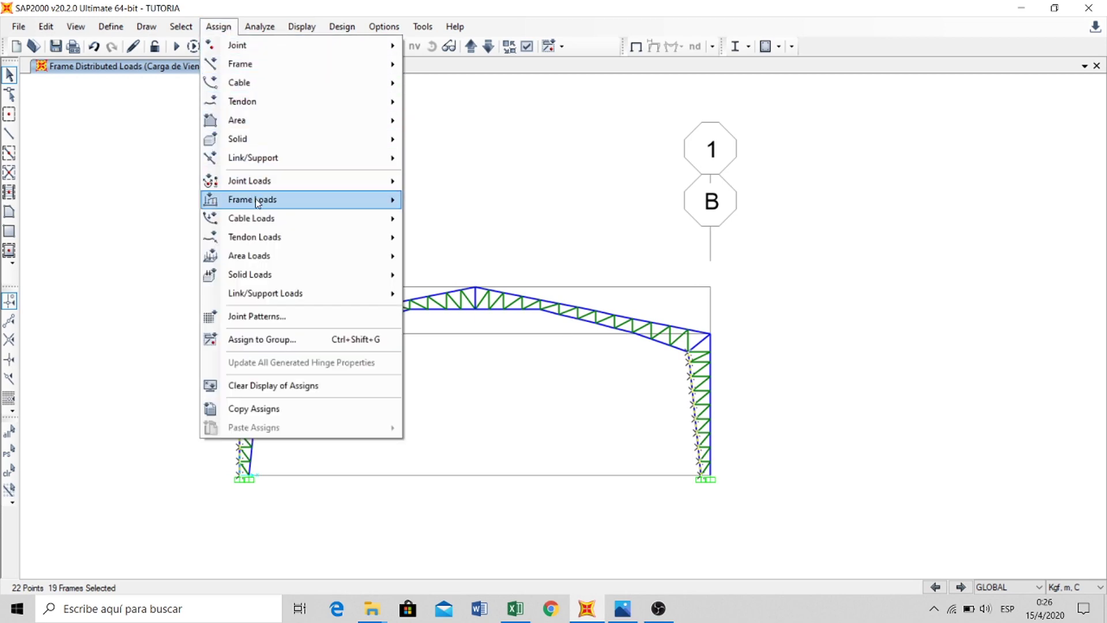
mouse_move(255, 199)
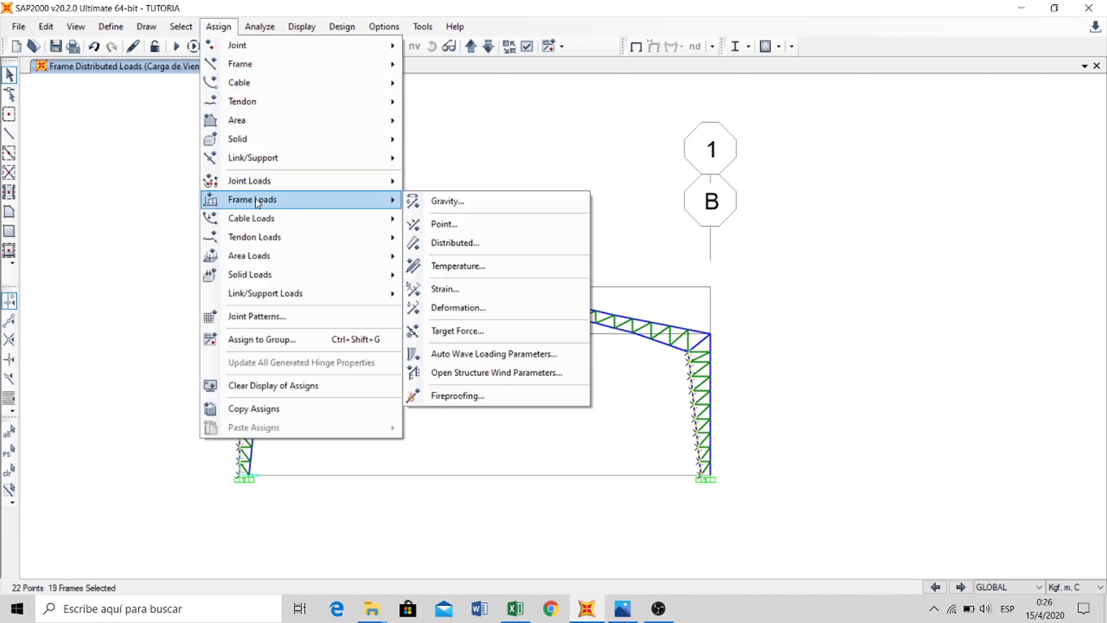
left_click(485, 244)
left_click(515, 609)
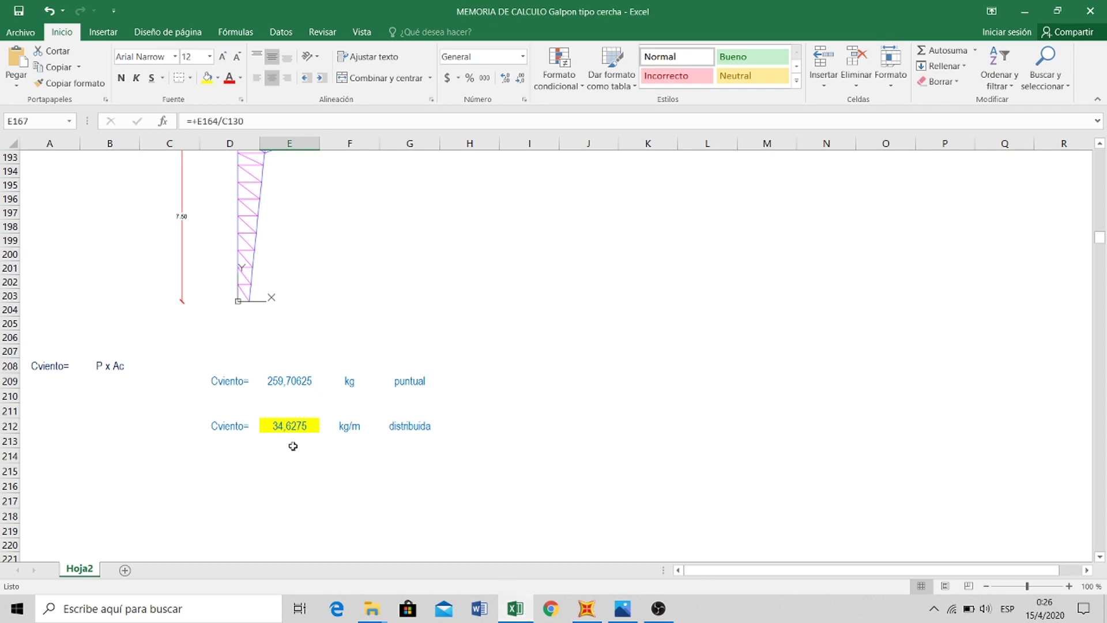
left_click(1026, 14)
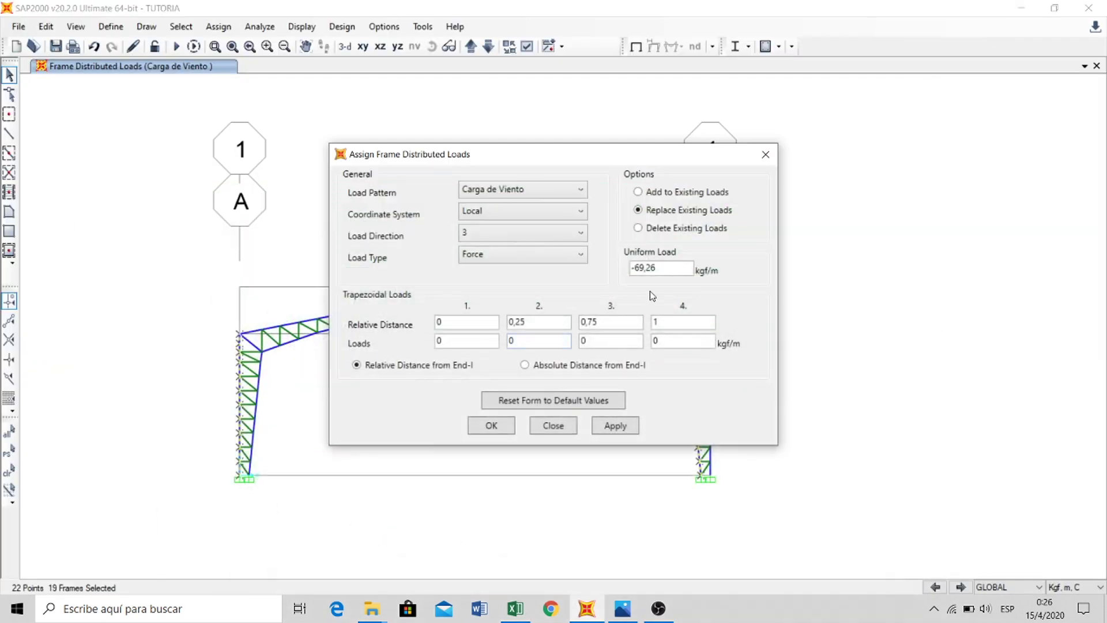
left_click(663, 267)
left_click(613, 427)
left_click(490, 426)
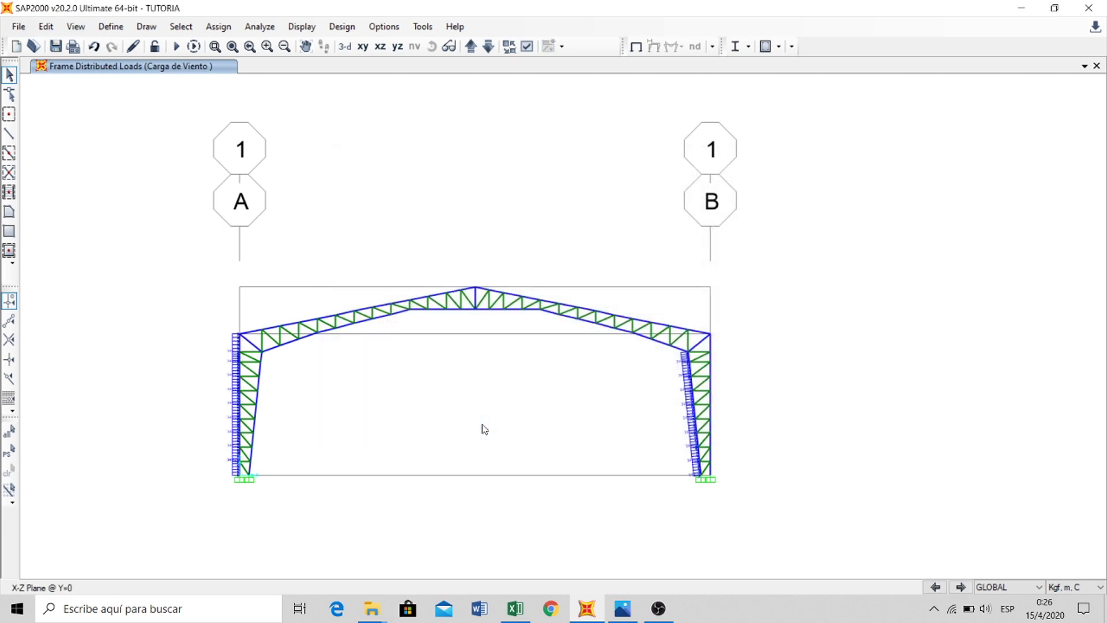
middle_click_drag(466, 205, 490, 214)
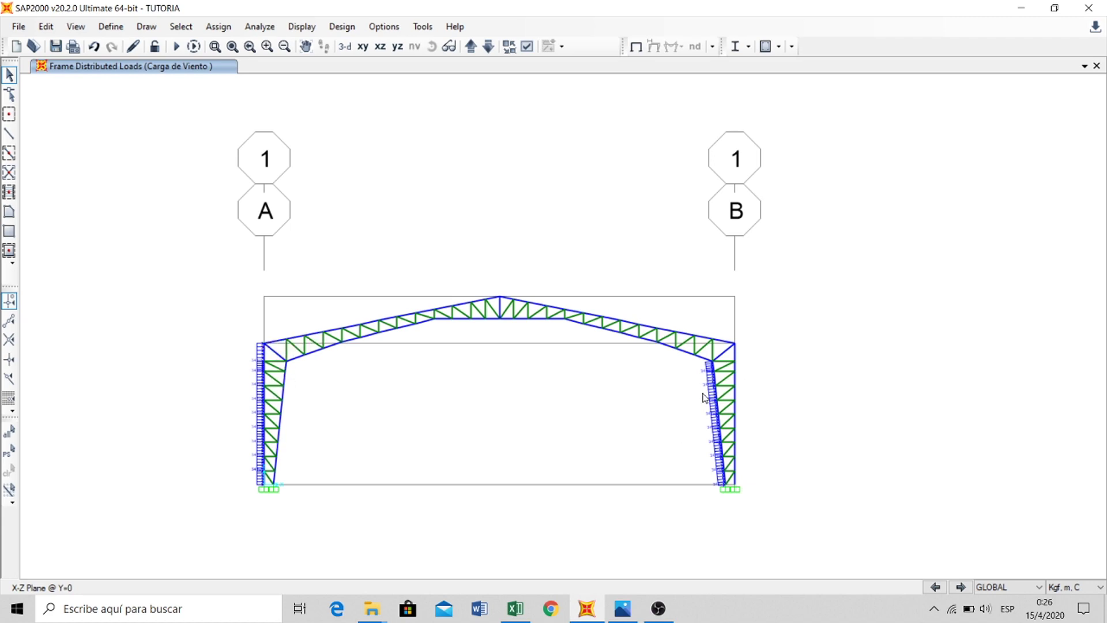
middle_click_drag(529, 248, 553, 210)
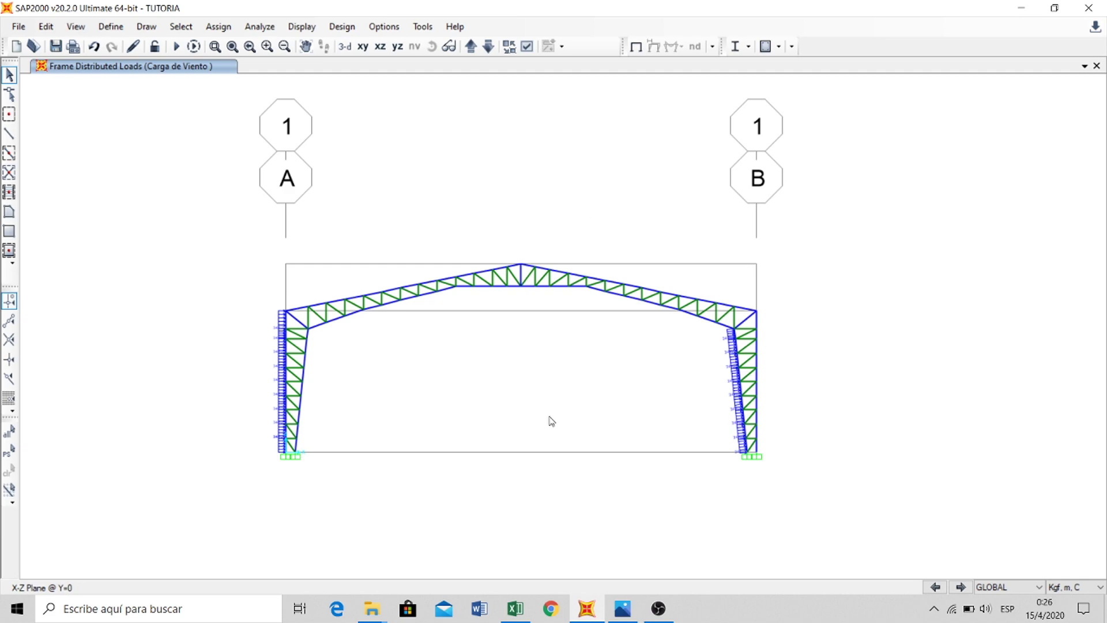
middle_click_drag(556, 415, 565, 418)
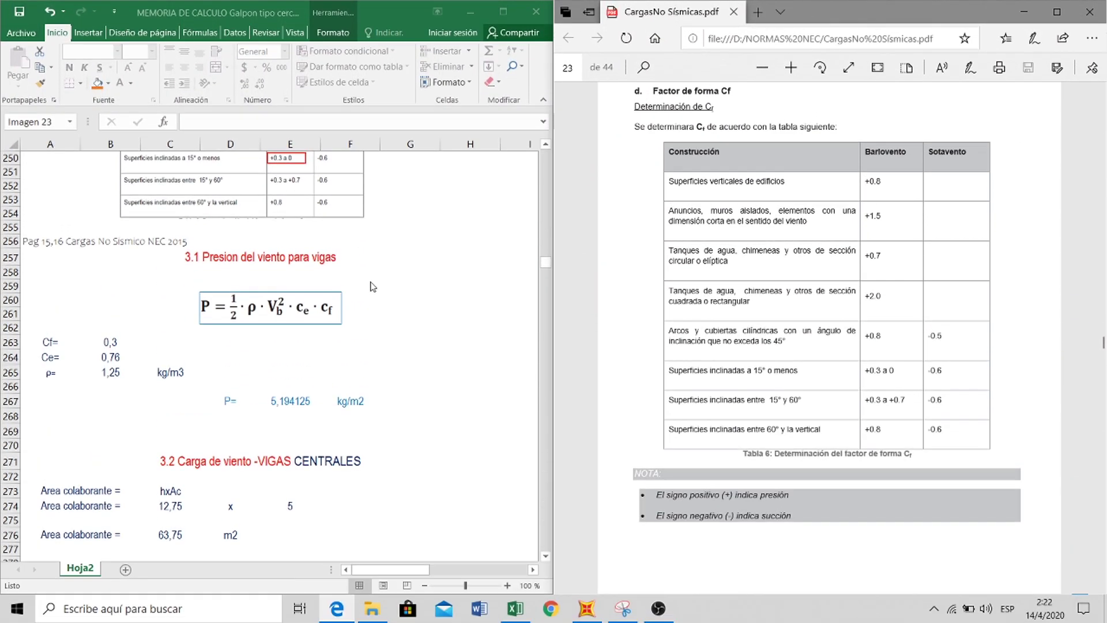
- Review the beam wind pressure formula in Excel and compare the vertical and inclined surface categories in the standard's form factor Cf table
left_click(243, 255)
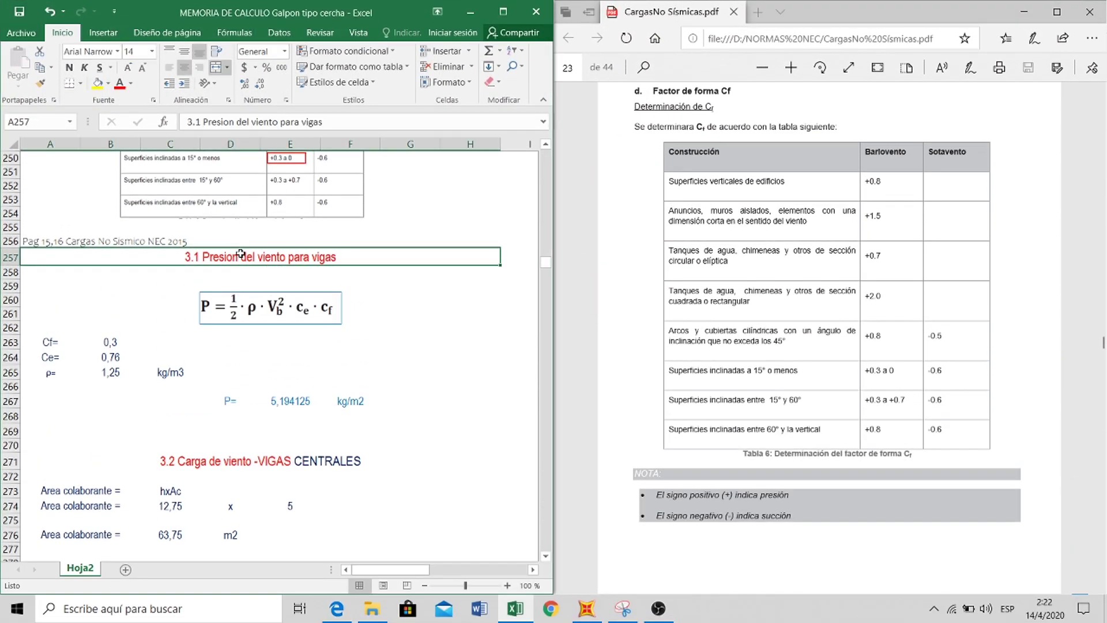
left_click(375, 304)
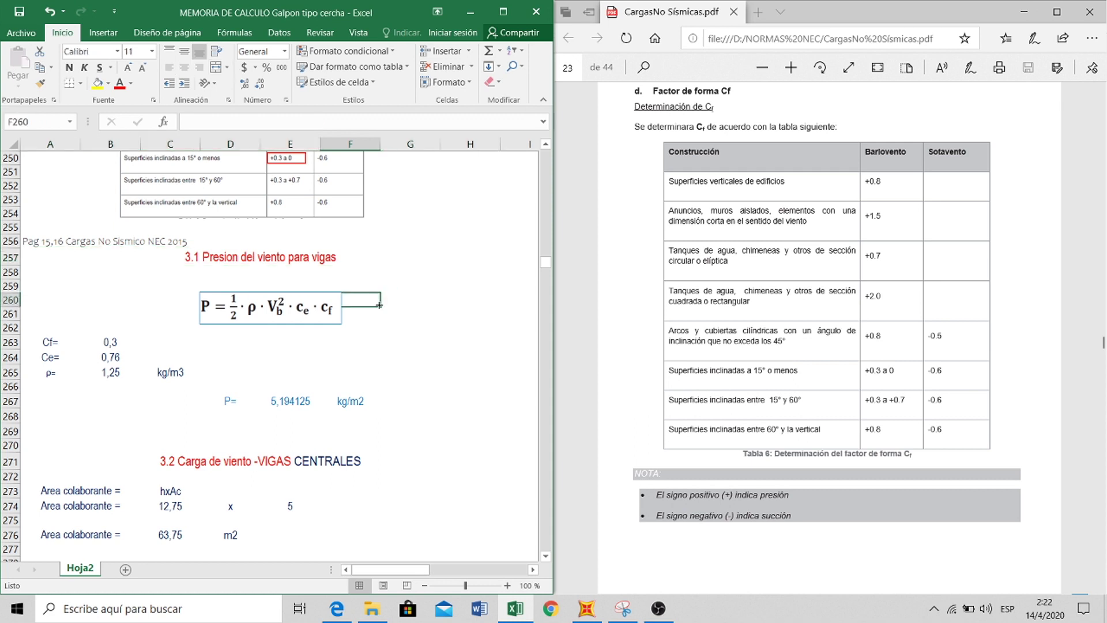
left_click(258, 308)
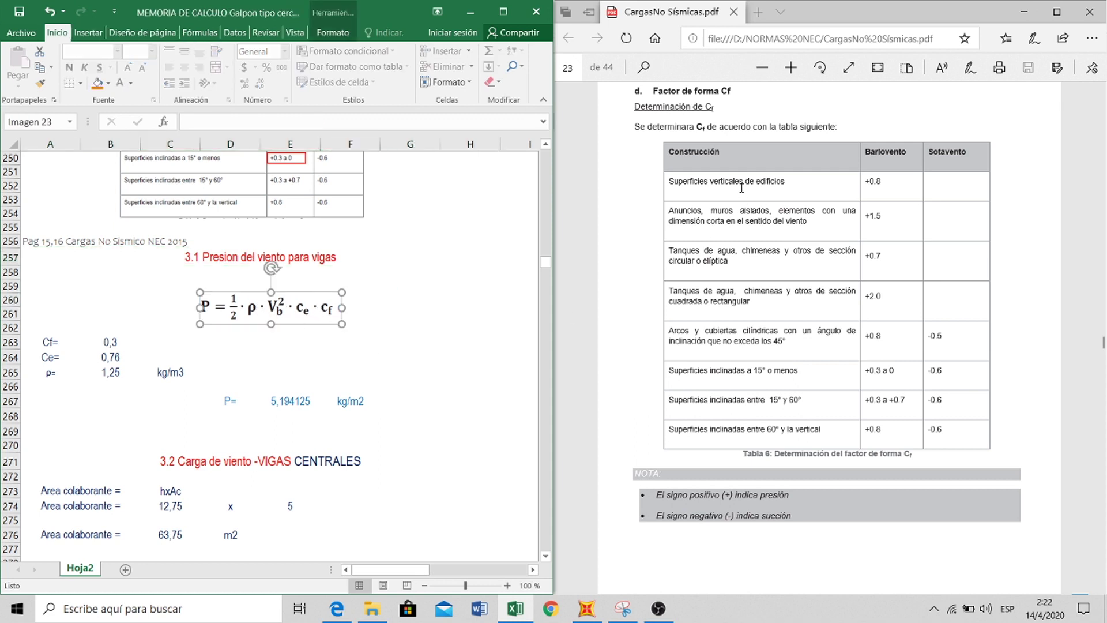
left_click_drag(810, 182, 700, 187)
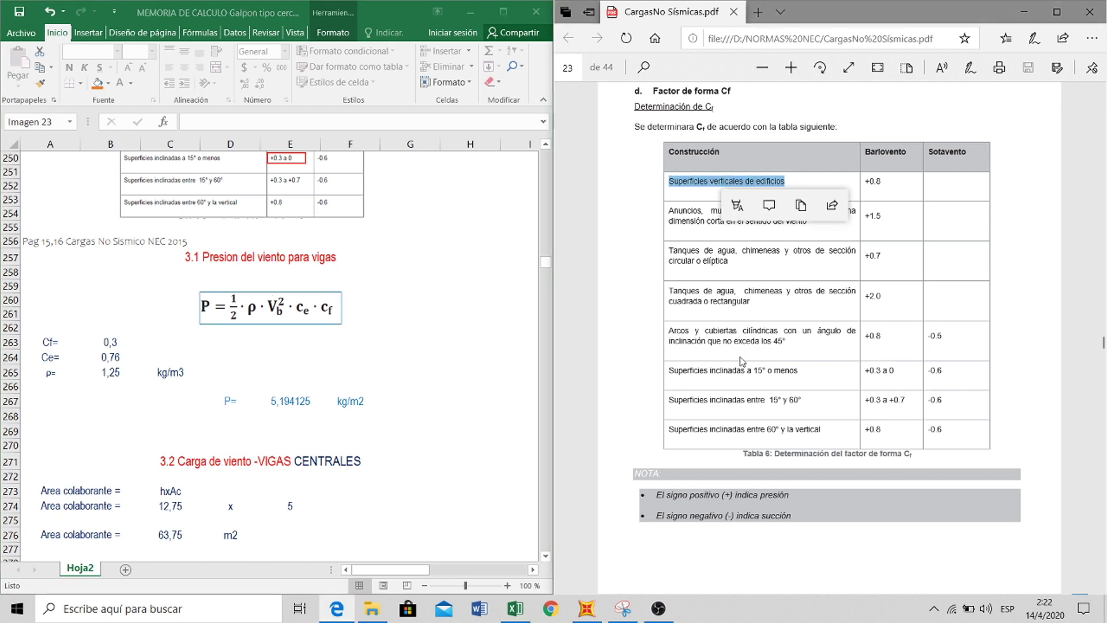
left_click_drag(804, 372, 657, 378)
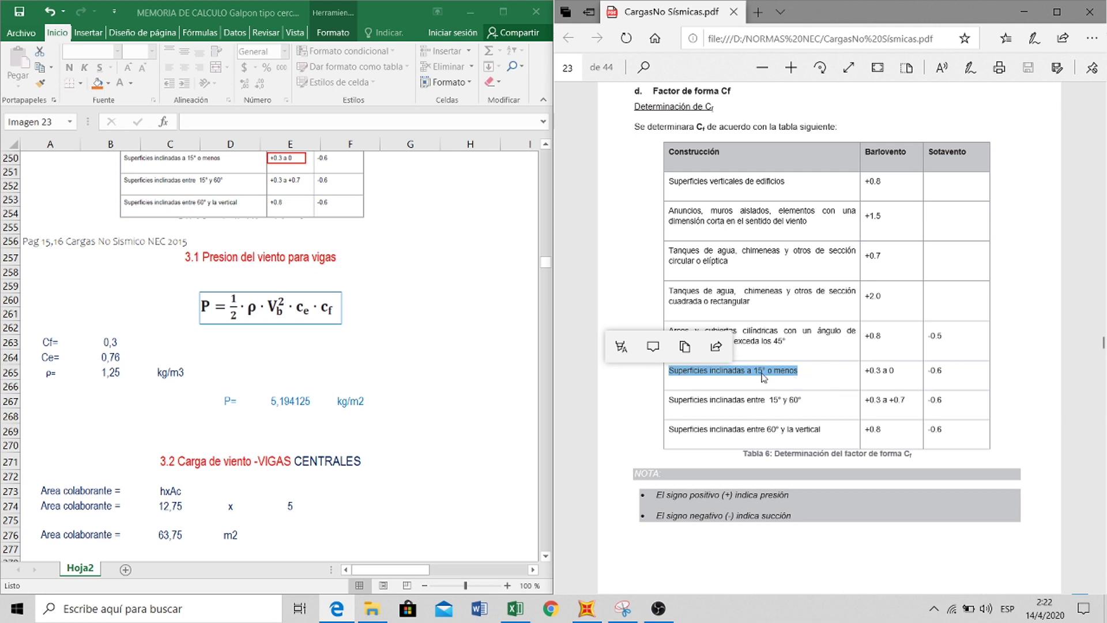
double_click(773, 400)
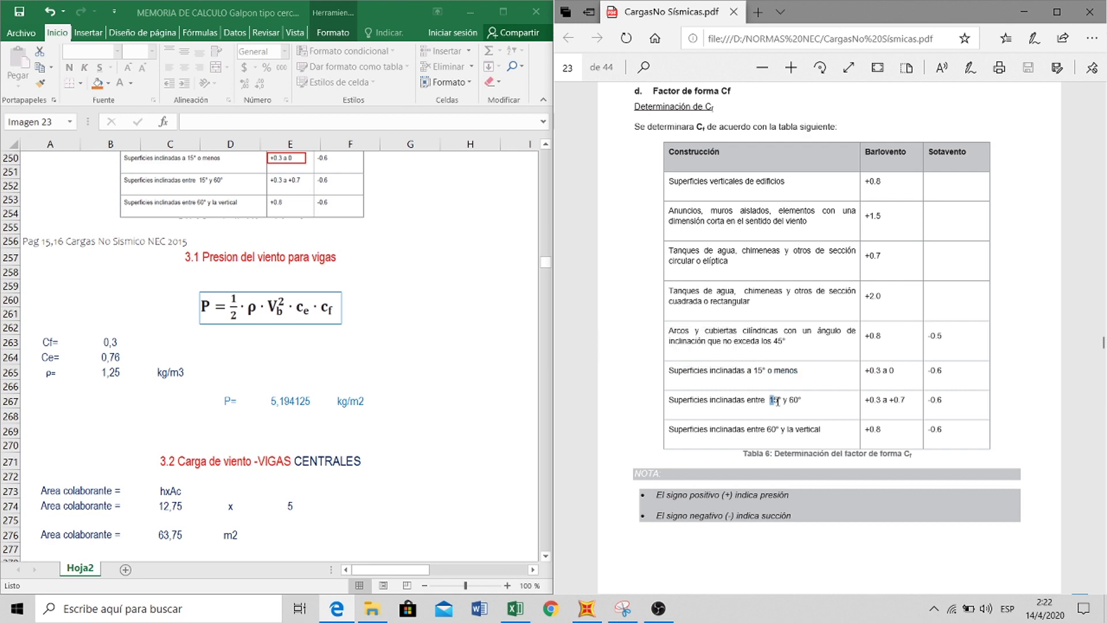
left_click(795, 375)
- Examine the central beams' wind load section, including the tributary area, the inclined truss sketch and the distributed load calculation
scroll(427, 383, "down", 3)
scroll(425, 378, "down", 4)
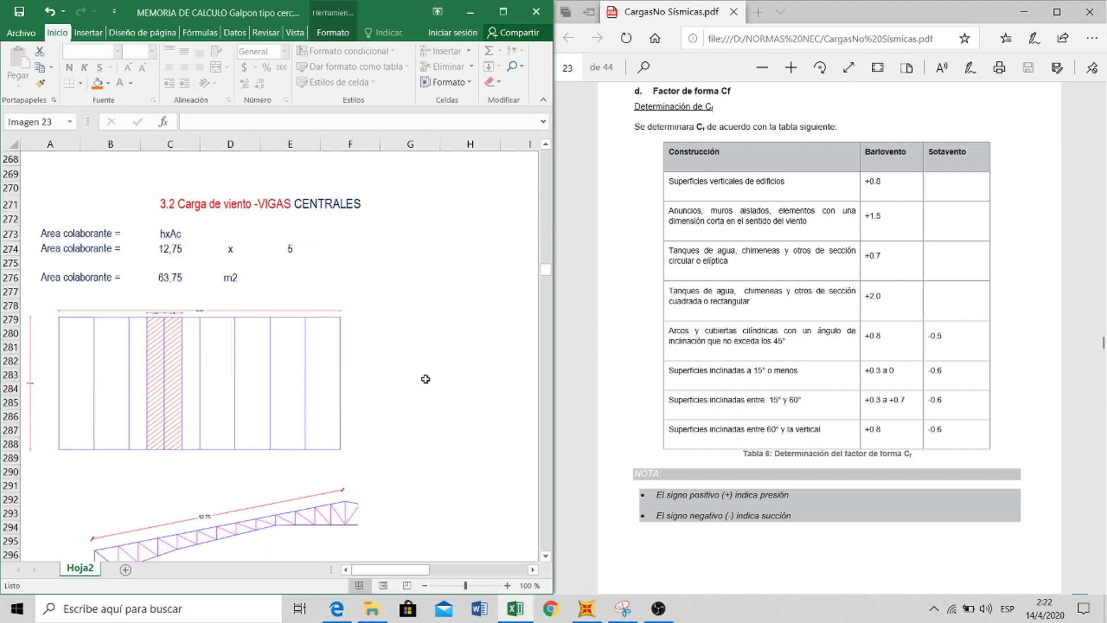
scroll(384, 418, "down", 2)
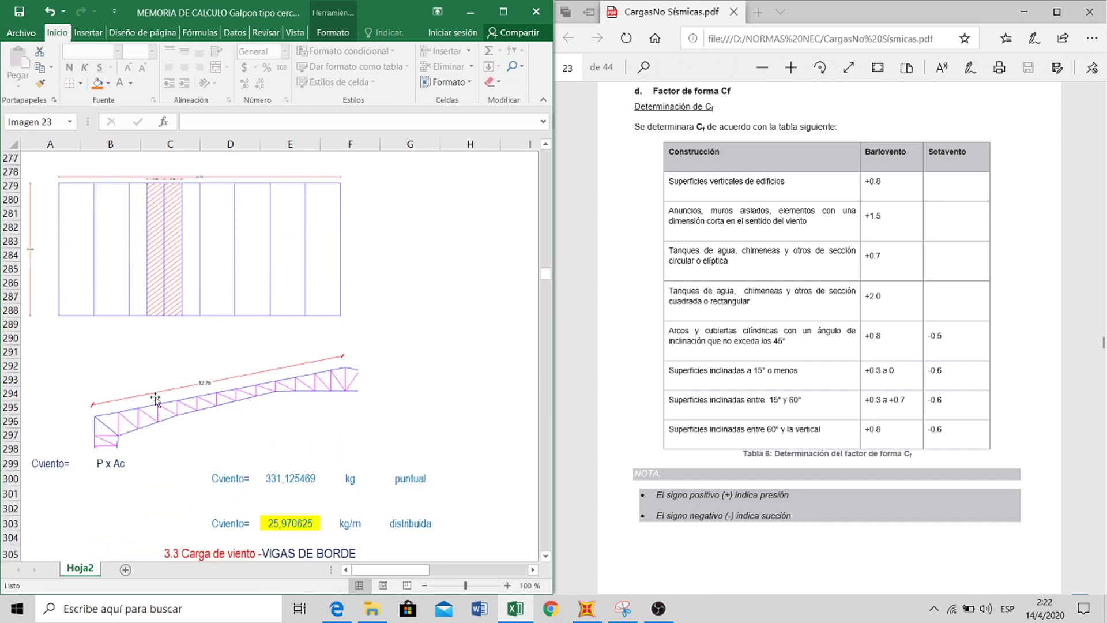
scroll(158, 389, "down", 2)
scroll(158, 387, "up", 1)
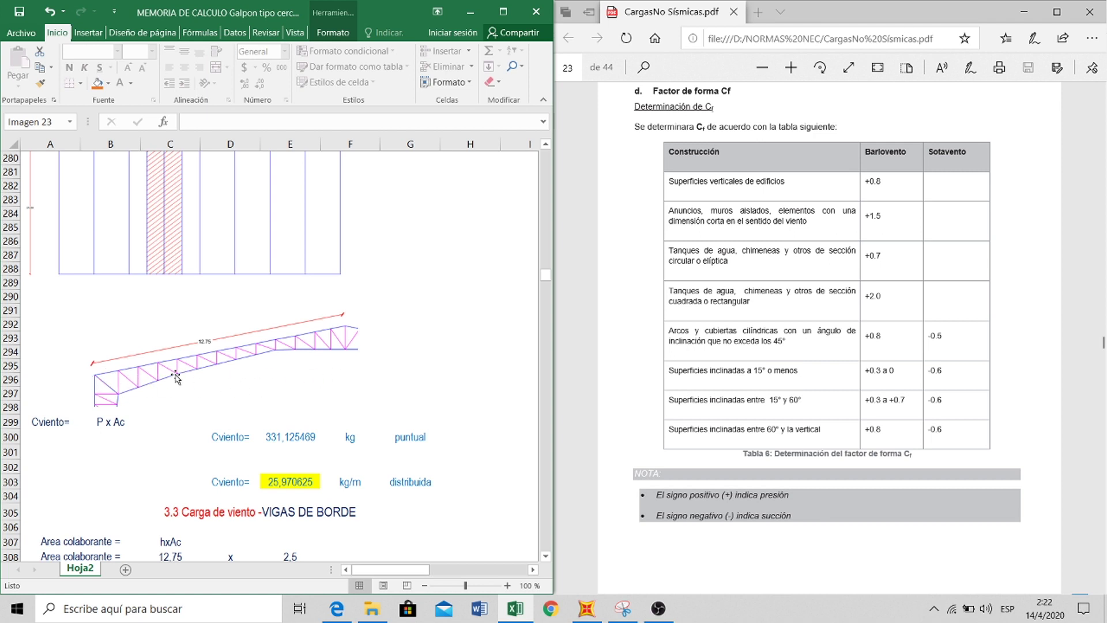
scroll(218, 389, "up", 1)
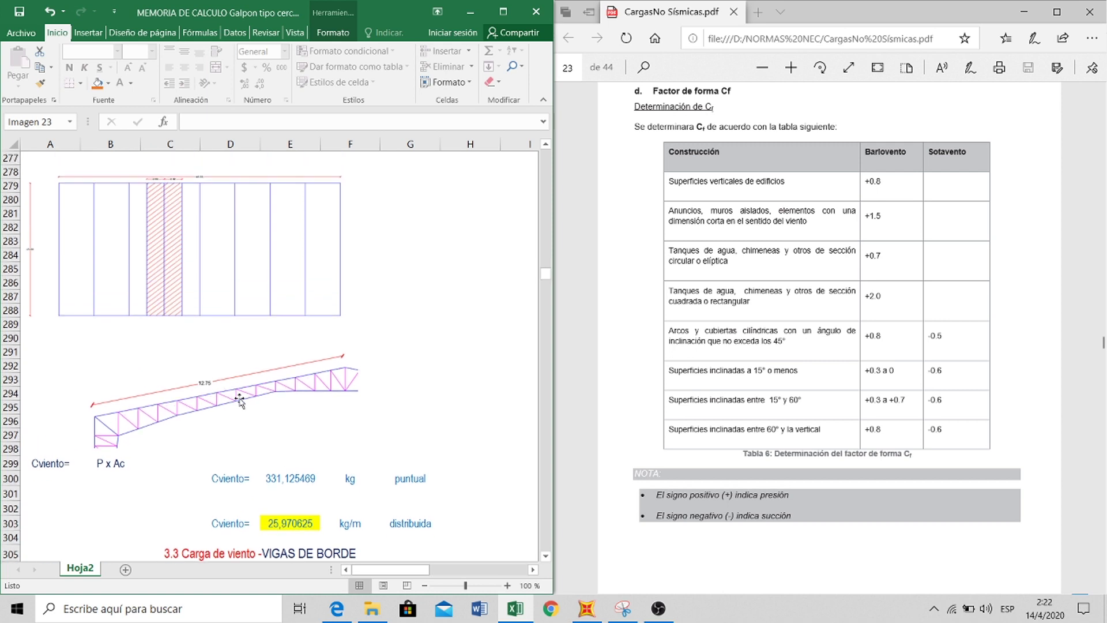
scroll(239, 402, "up", 1)
- Examine the windward and leeward Cf factors for surfaces inclined at 15° or less in Table 6 of the standard
left_click(770, 375)
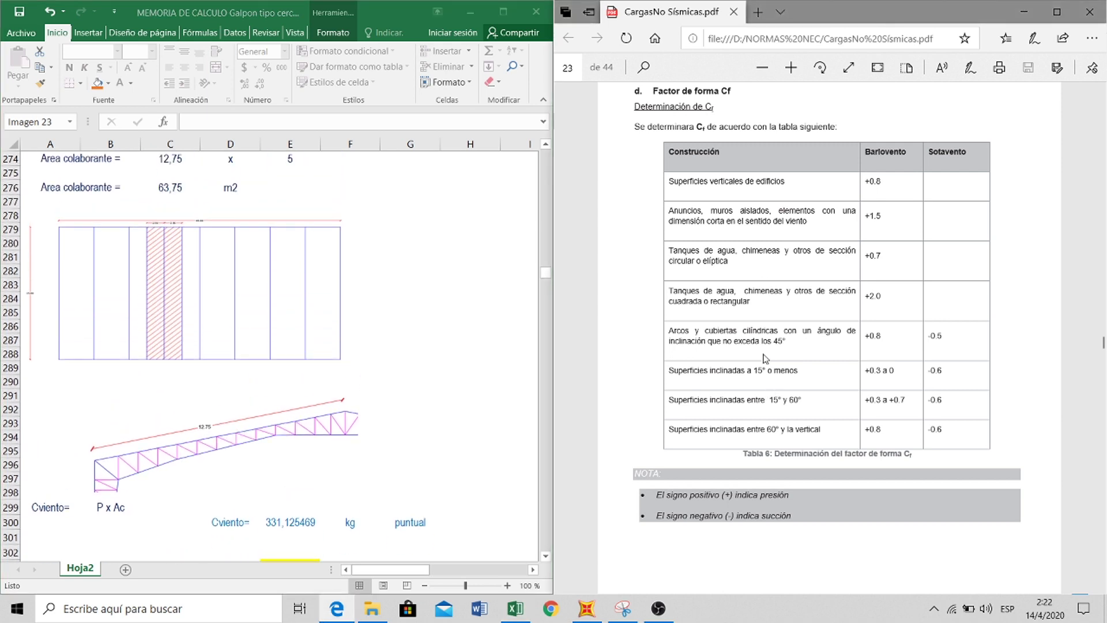
left_click_drag(798, 370, 710, 371)
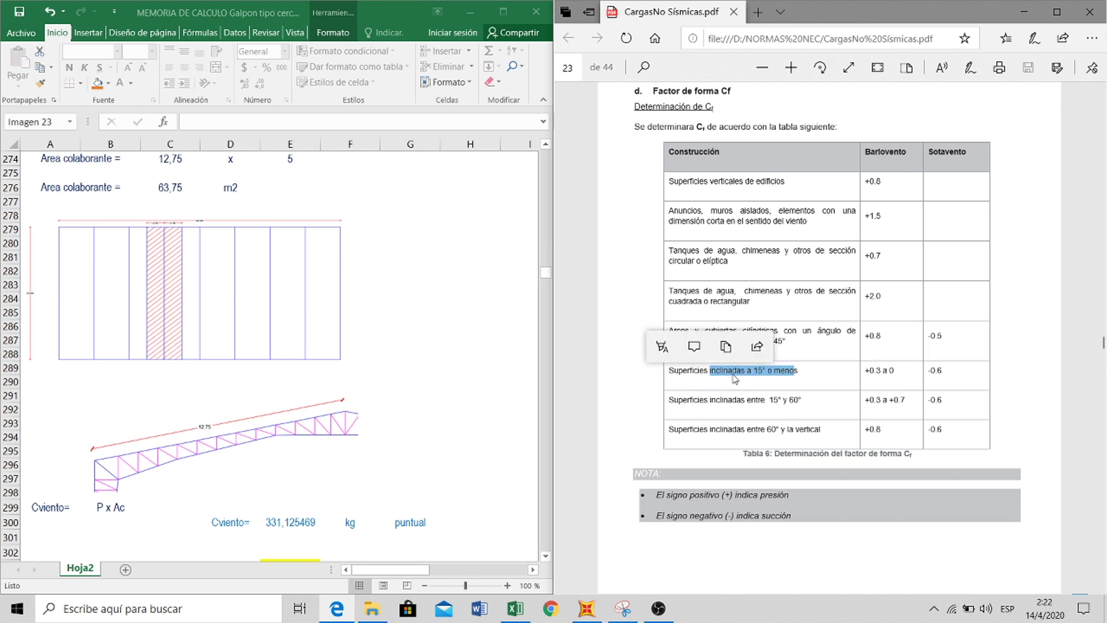
left_click(767, 373)
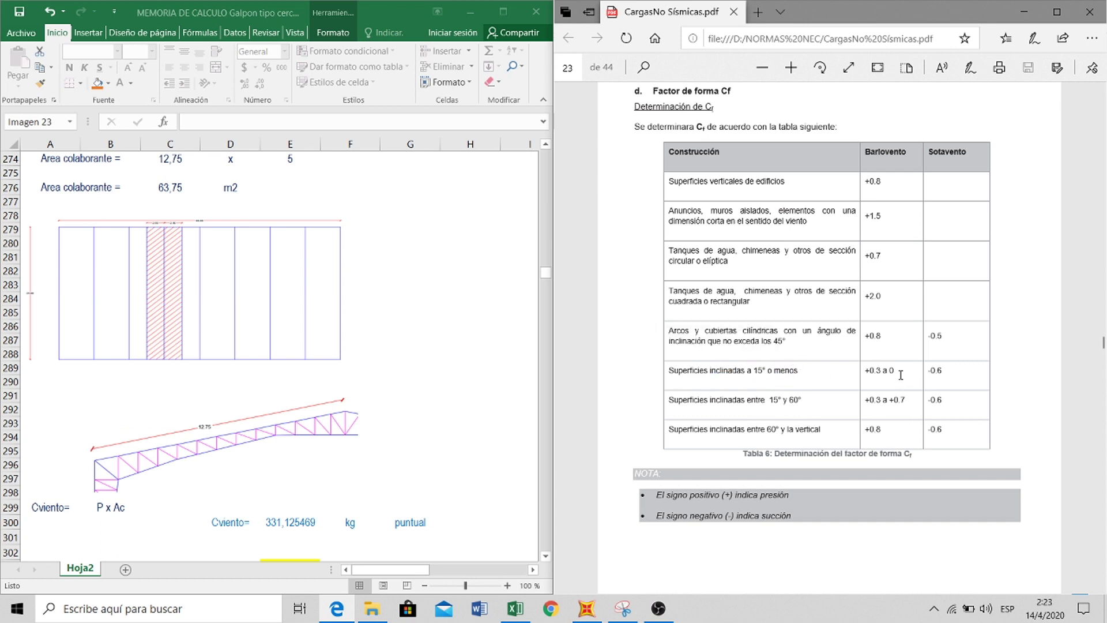
left_click_drag(909, 373, 870, 371)
left_click(871, 371)
left_click(947, 378)
left_click_drag(944, 371, 927, 375)
left_click(744, 375)
- Compare the windward Cf factor with the beam pressure calculation in cell E267, and review the central beams' tributary area
left_click(449, 360)
scroll(445, 286, "up", 7)
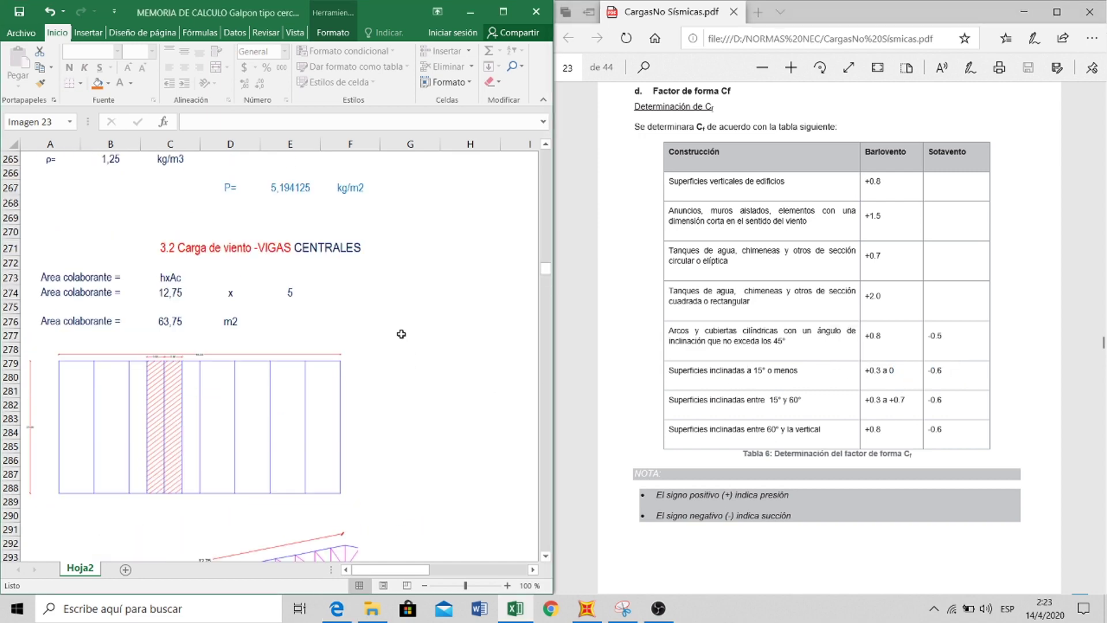
scroll(330, 300, "up", 1)
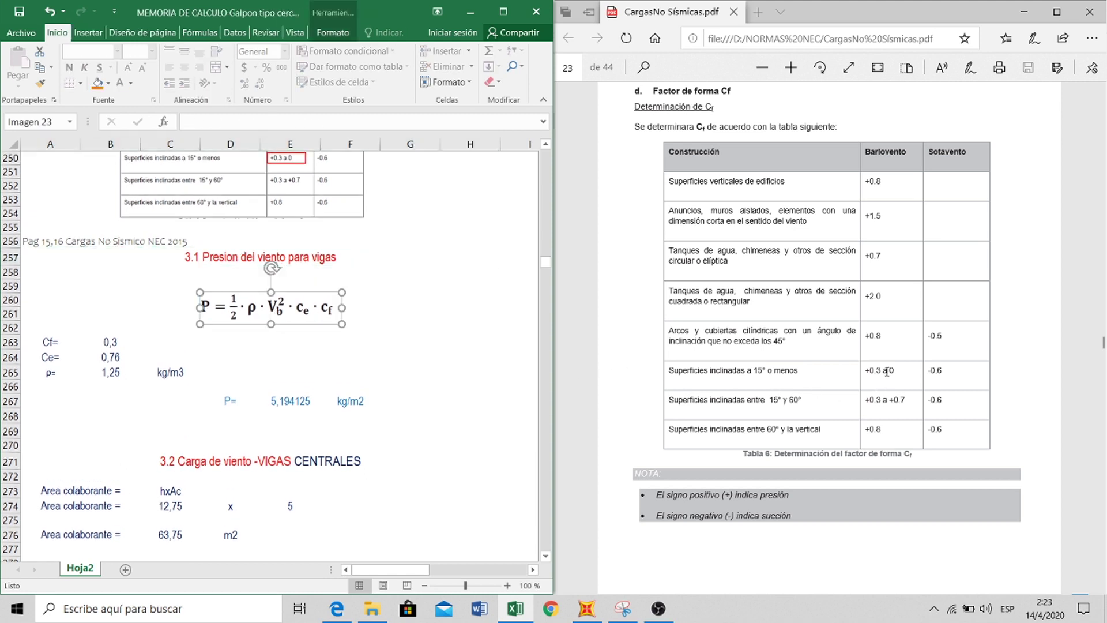
left_click_drag(882, 371, 876, 371)
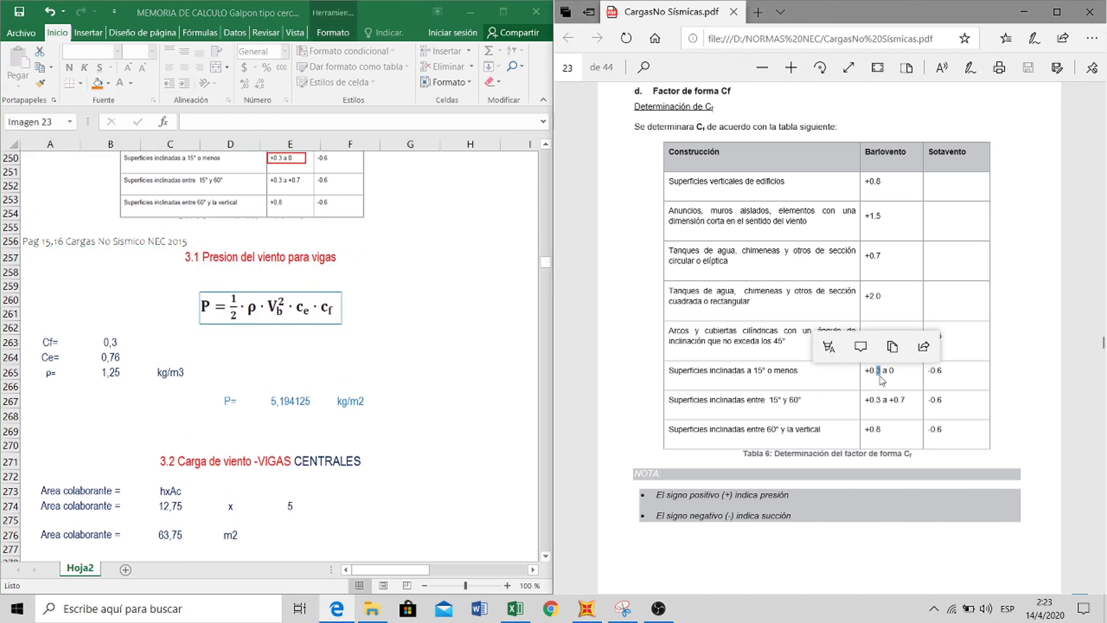
left_click(245, 316)
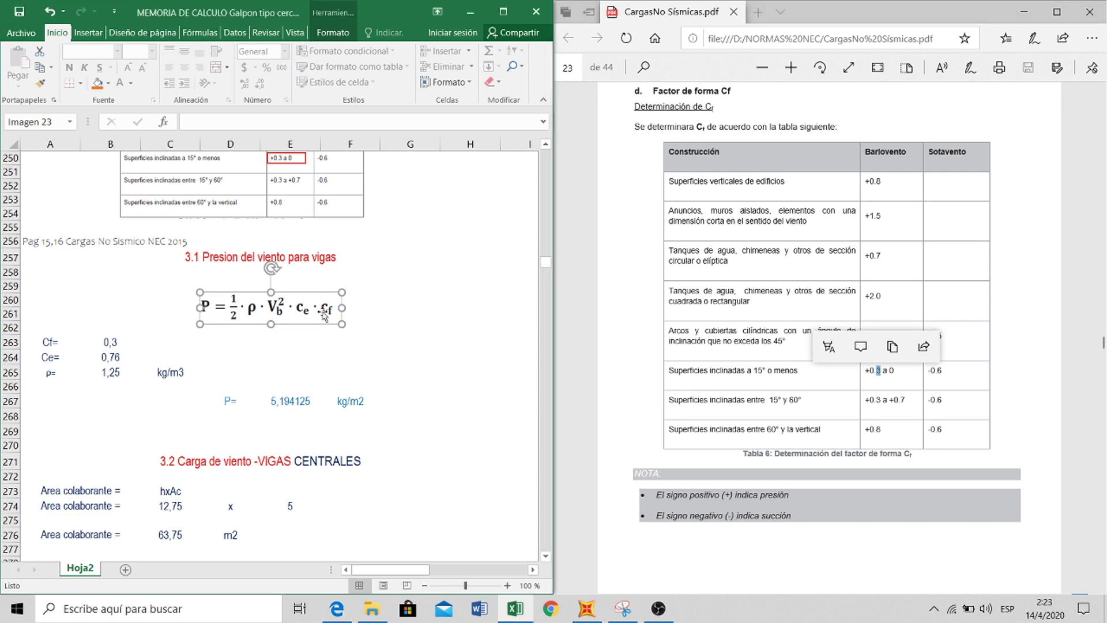
left_click(284, 403)
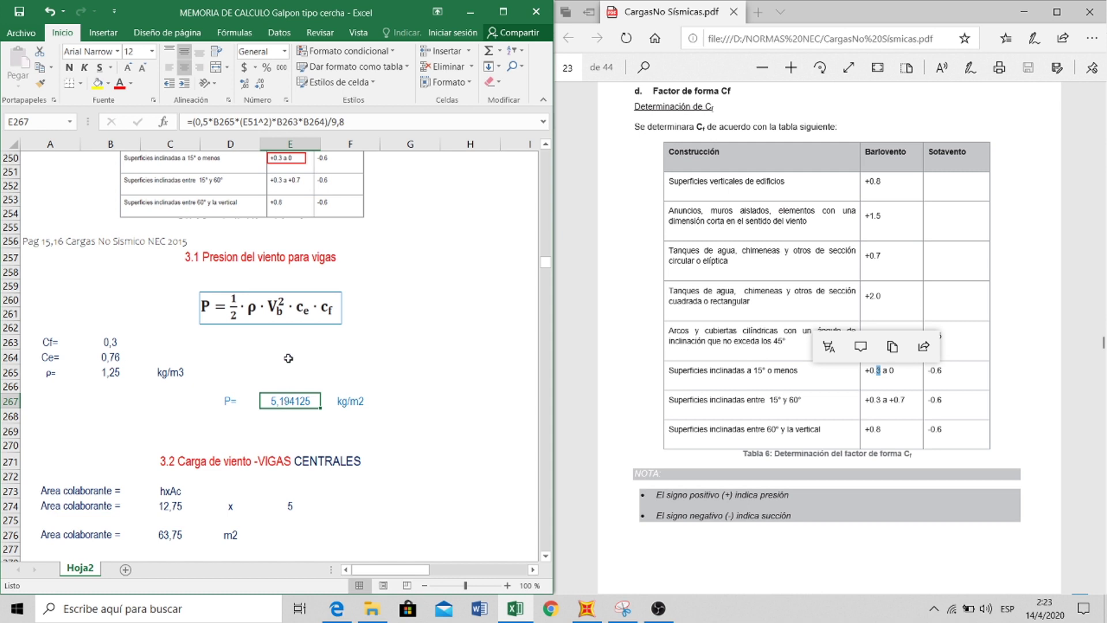
scroll(289, 358, "down", 1)
scroll(298, 367, "down", 2)
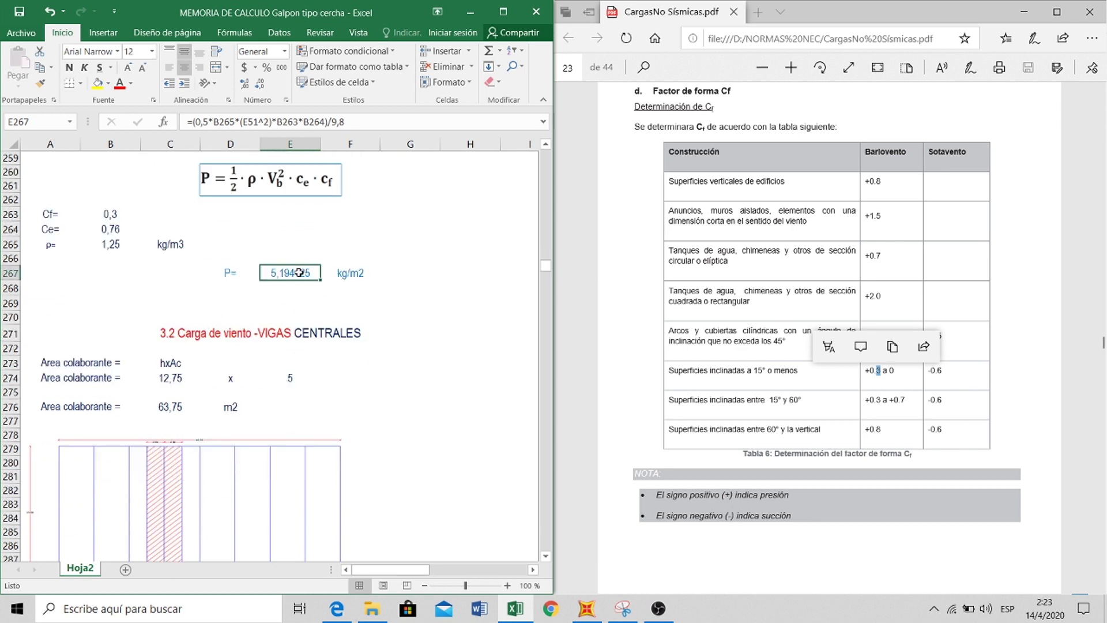
scroll(282, 370, "down", 2)
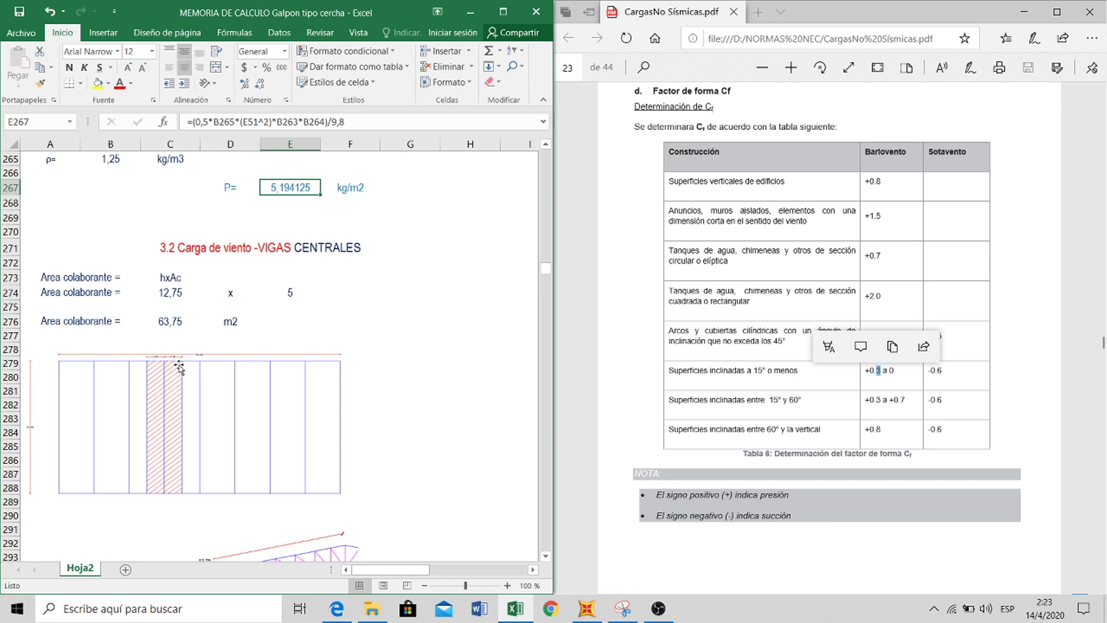
- Review the central beams' tributary area calculation in cells C274, E274 and C276 against the plan and truss sketches
scroll(157, 374, "up", 1)
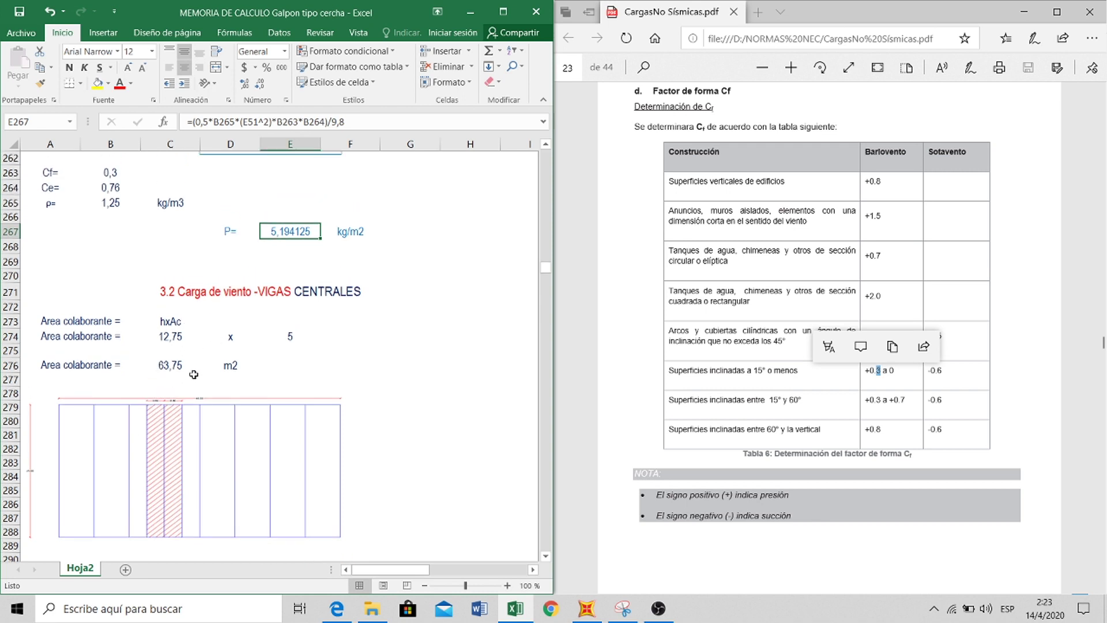
scroll(200, 368, "down", 1)
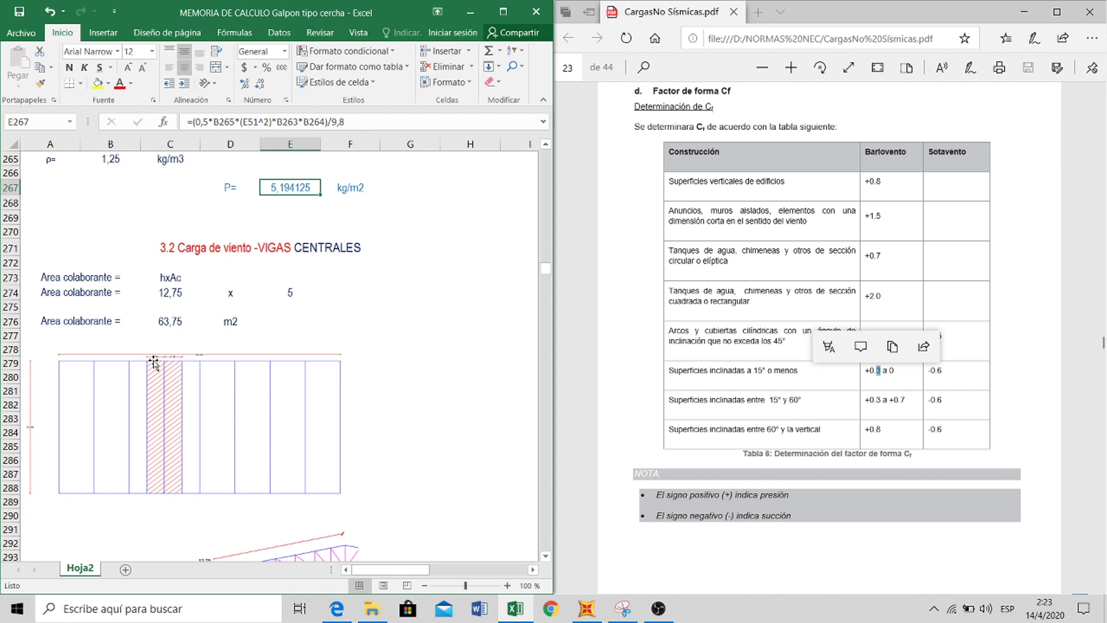
left_click(300, 293)
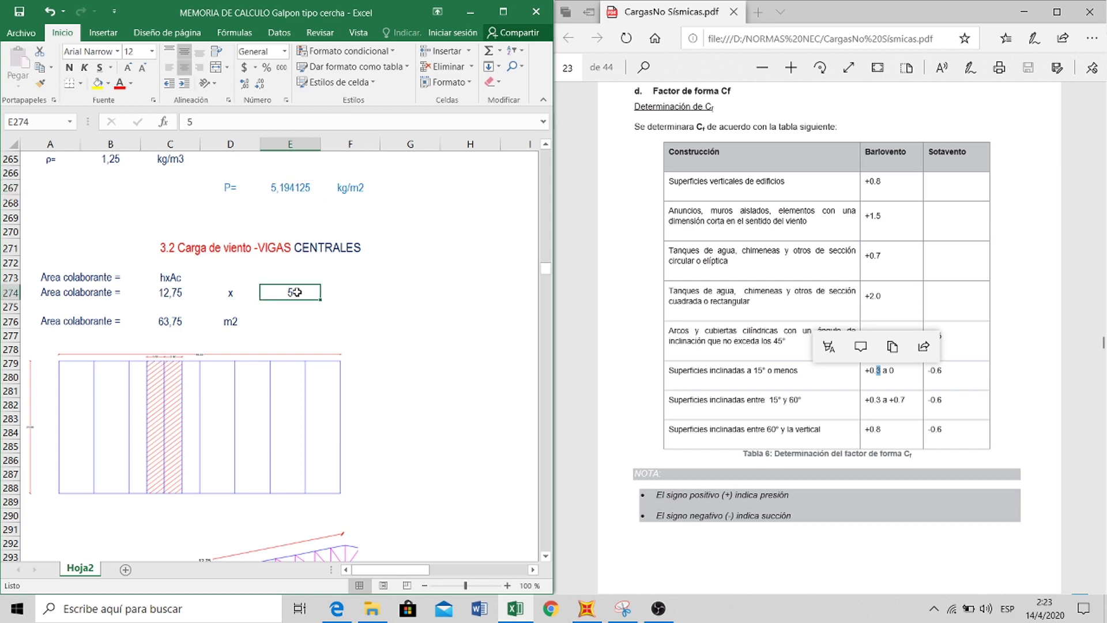
left_click(166, 293)
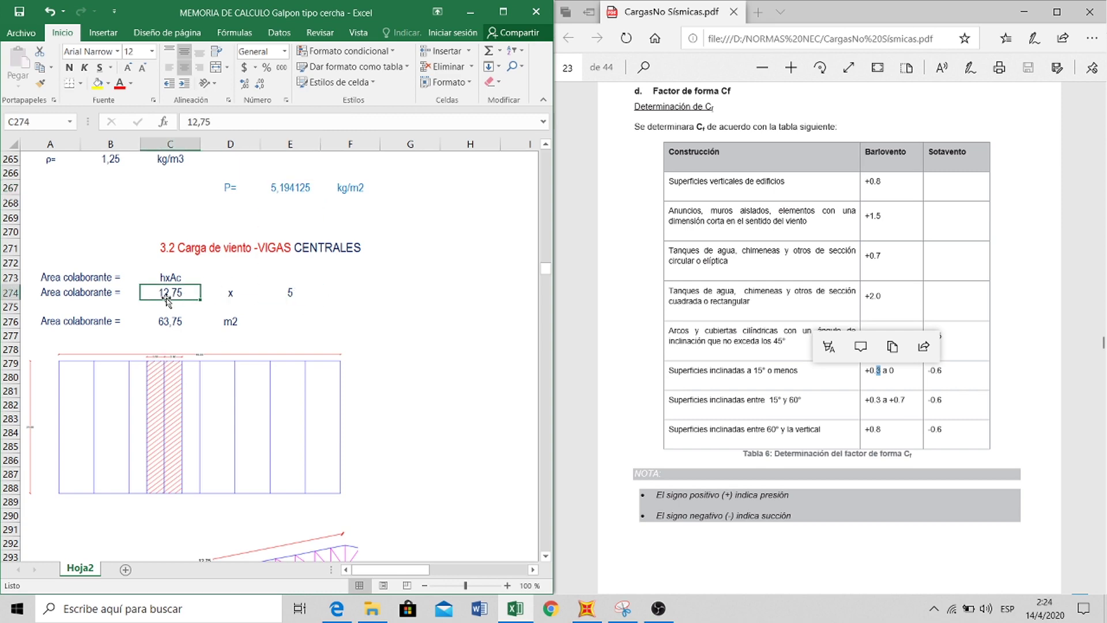
scroll(167, 301, "down", 6)
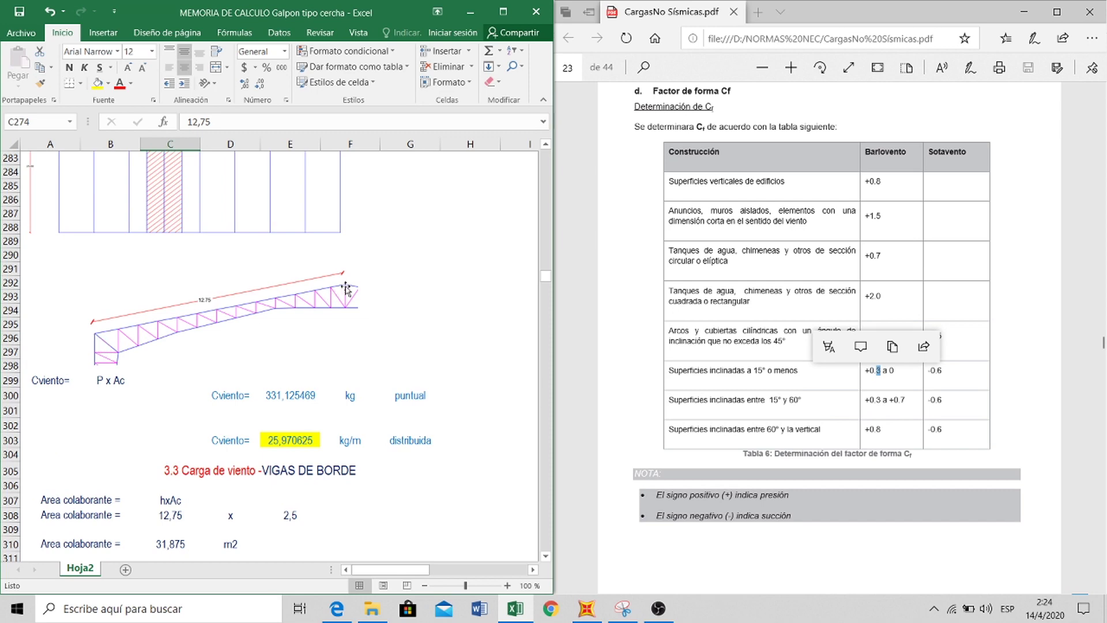
scroll(241, 311, "up", 6)
left_click(172, 321)
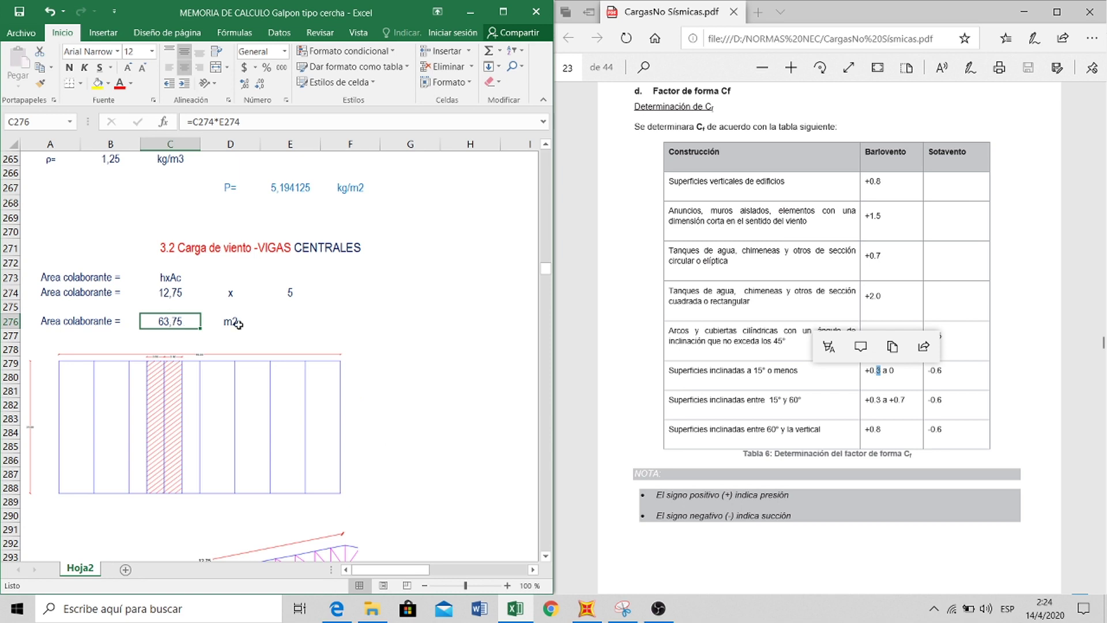
- Trace the central beams' wind load from the pressure in E267 to the point load in E300 and distributed load in E303
scroll(215, 320, "up", 2)
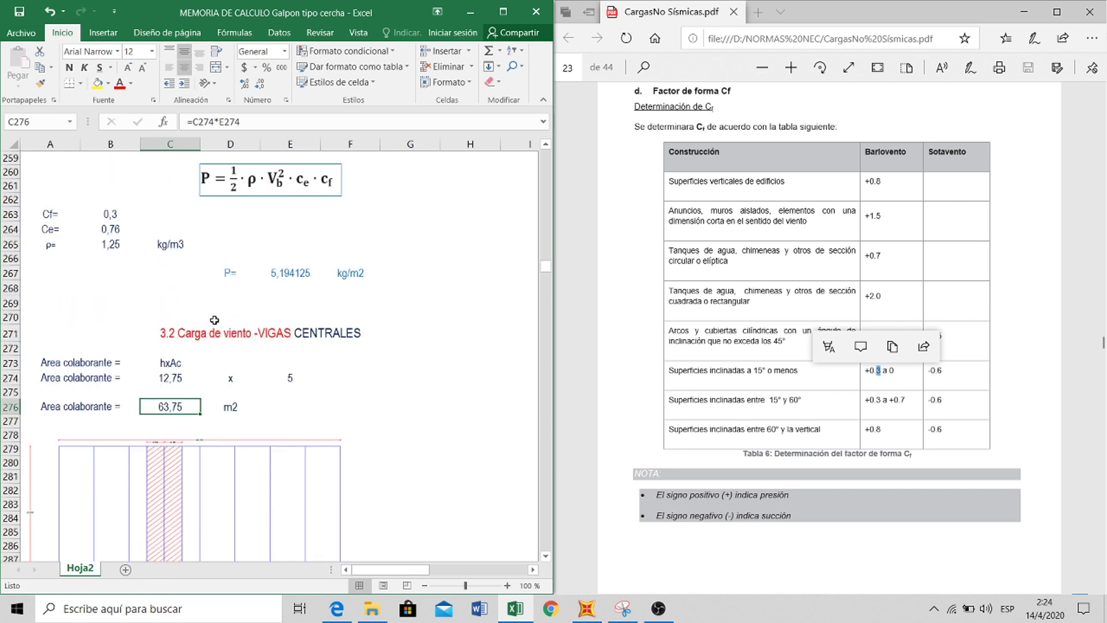
left_click(291, 273)
scroll(288, 270, "up", 2)
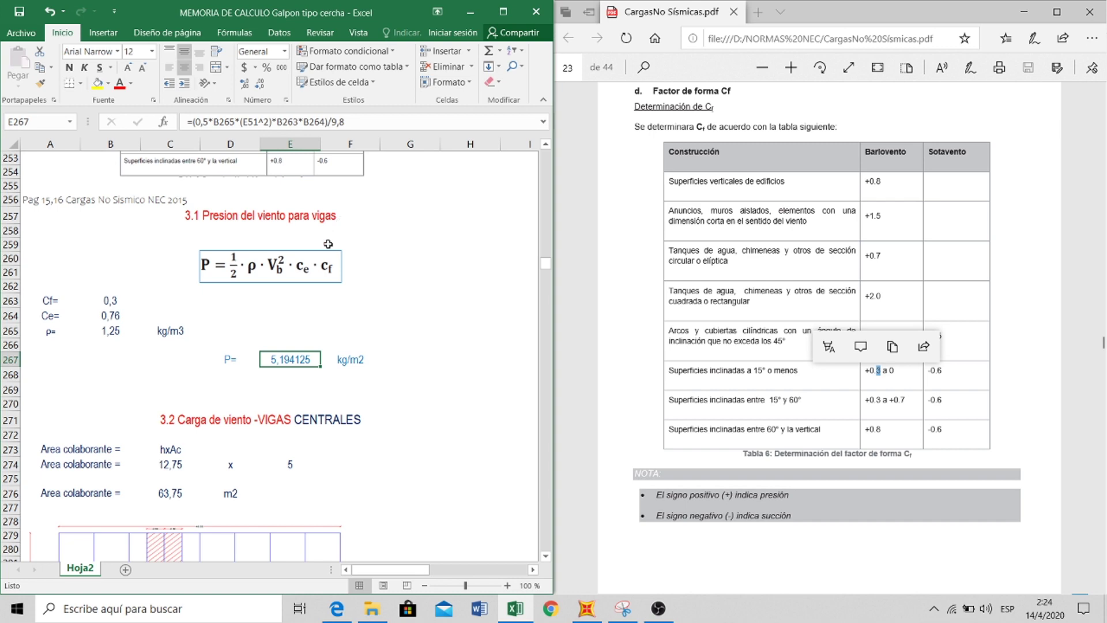
scroll(271, 328, "down", 12)
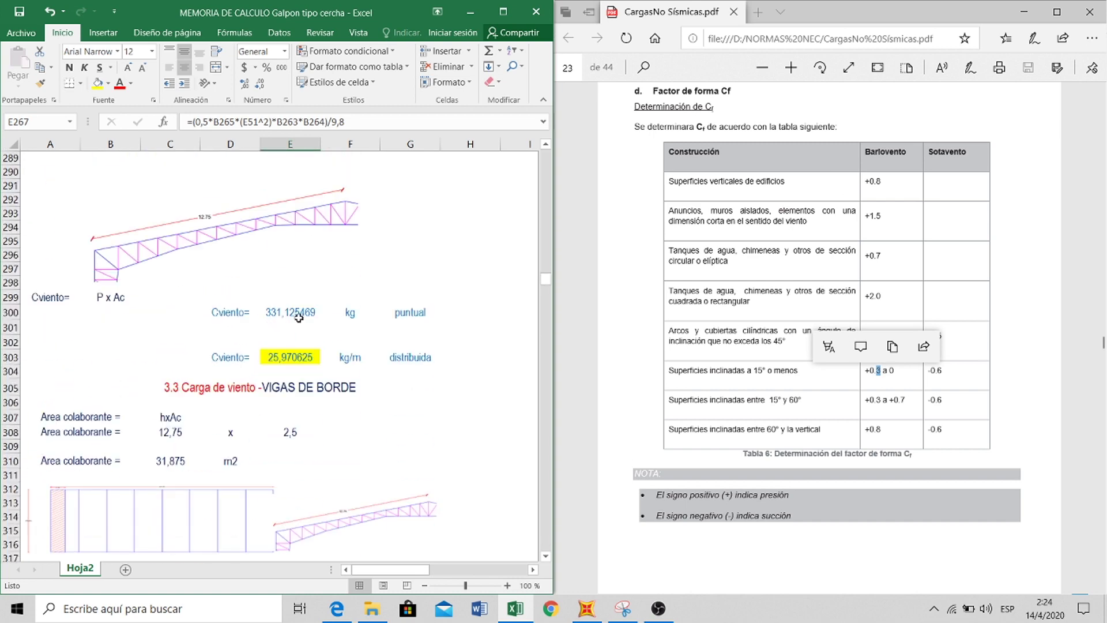
left_click(290, 312)
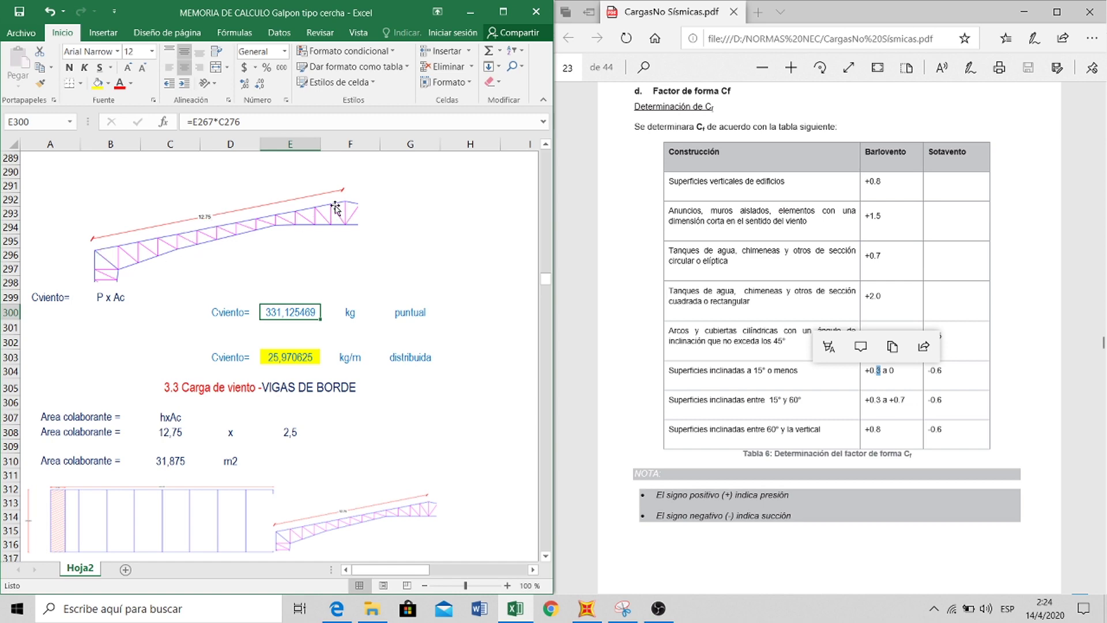
left_click(276, 358)
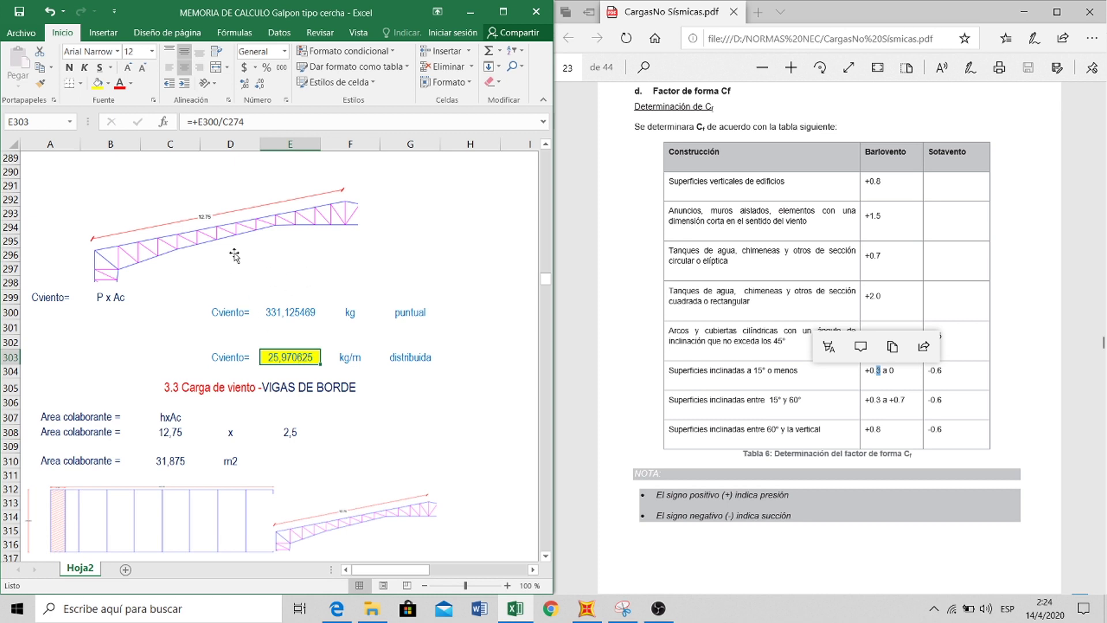
scroll(319, 263, "down", 1)
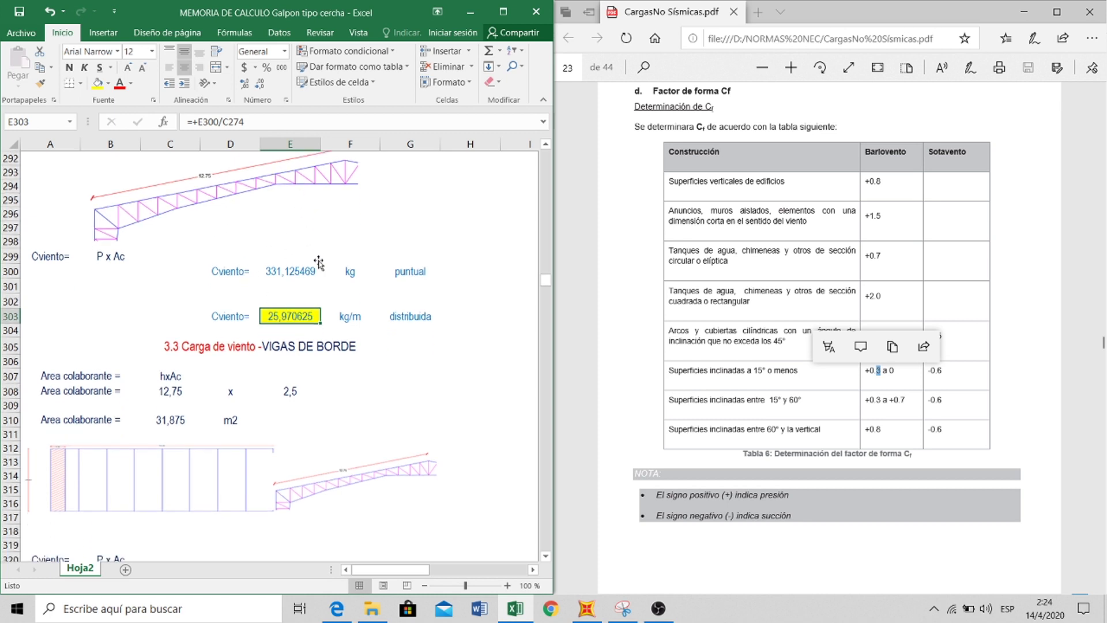
- Check the leeward Cf factor for surfaces inclined at 15° or less in the standard's Table 6
left_click(945, 371)
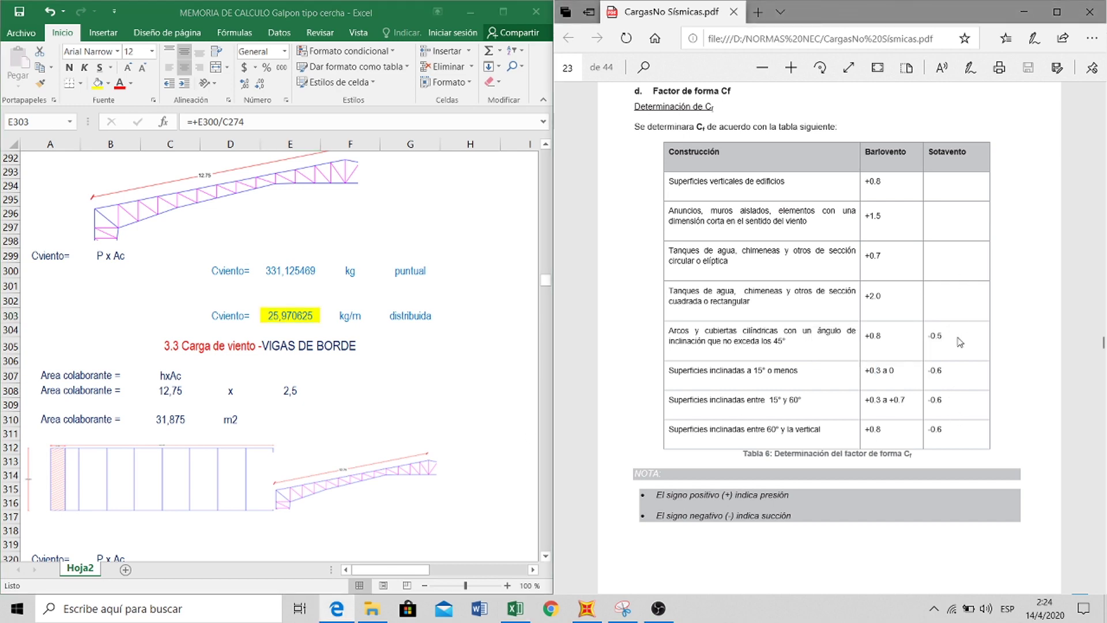
left_click_drag(946, 372, 932, 372)
left_click(895, 373)
- Compare the central beams' tributary strip with the edge beams' wind load section in Excel
left_click(376, 380)
scroll(340, 340, "down", 2)
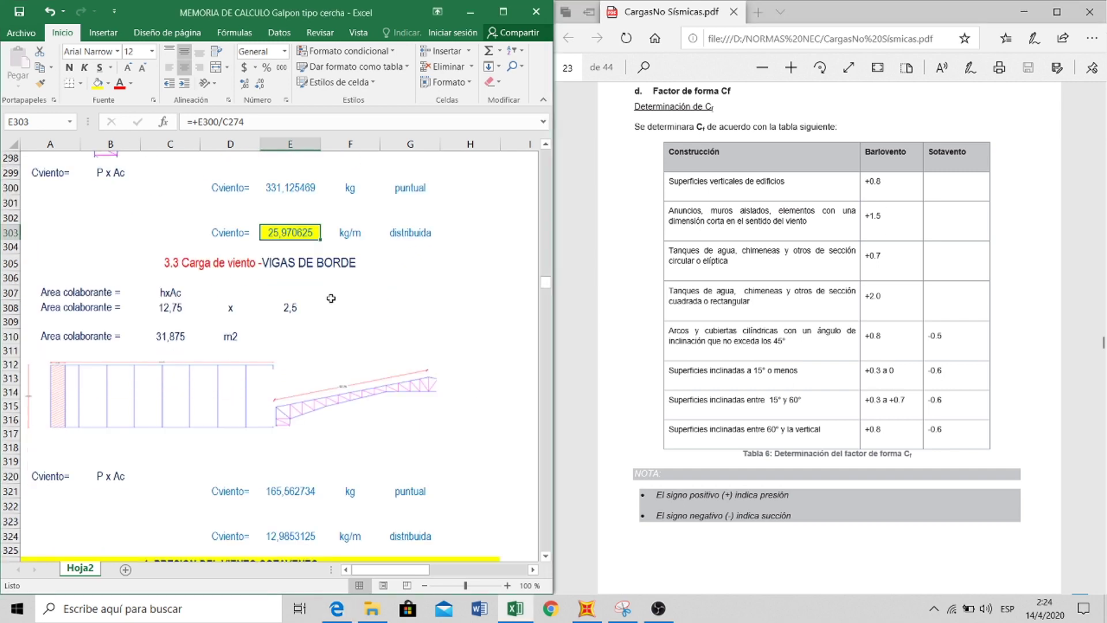
scroll(330, 305, "up", 8)
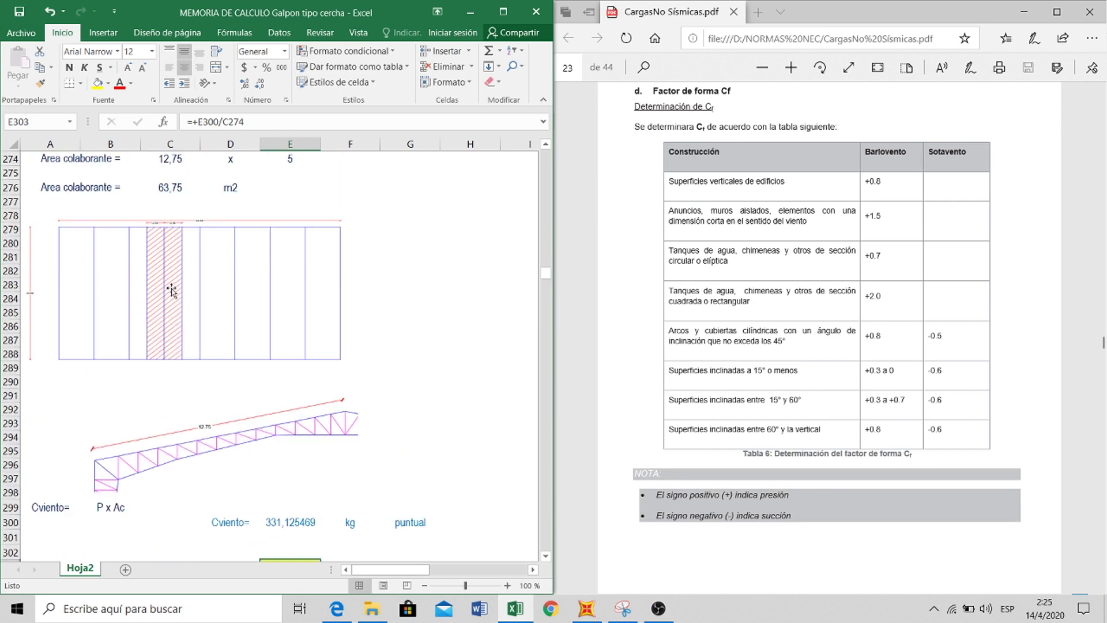
scroll(173, 277, "down", 8)
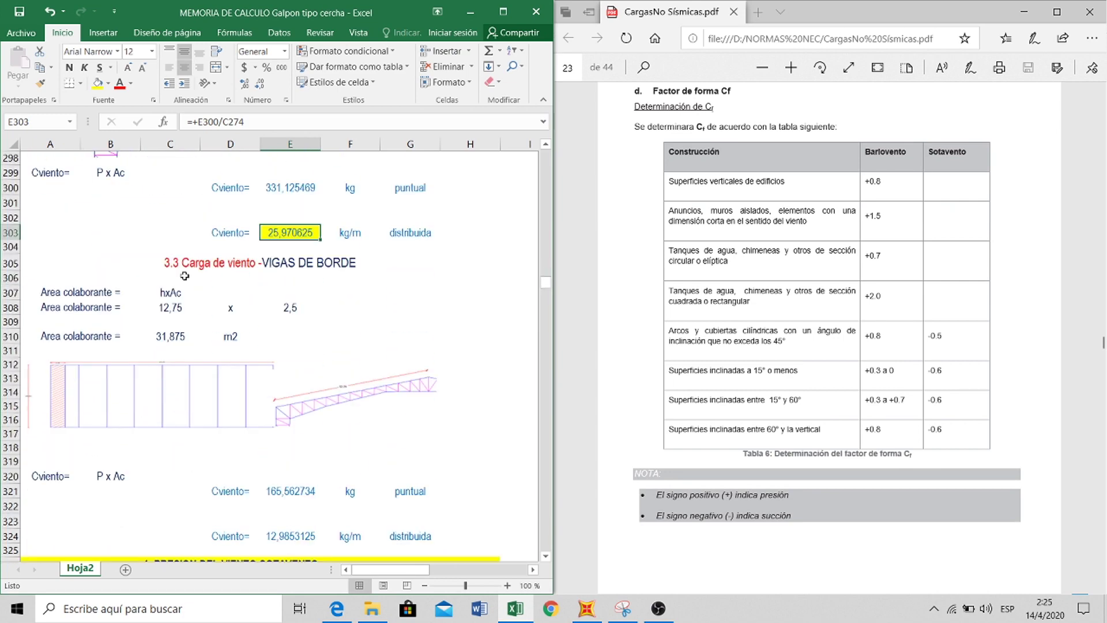
scroll(224, 280, "up", 8)
scroll(196, 253, "down", 8)
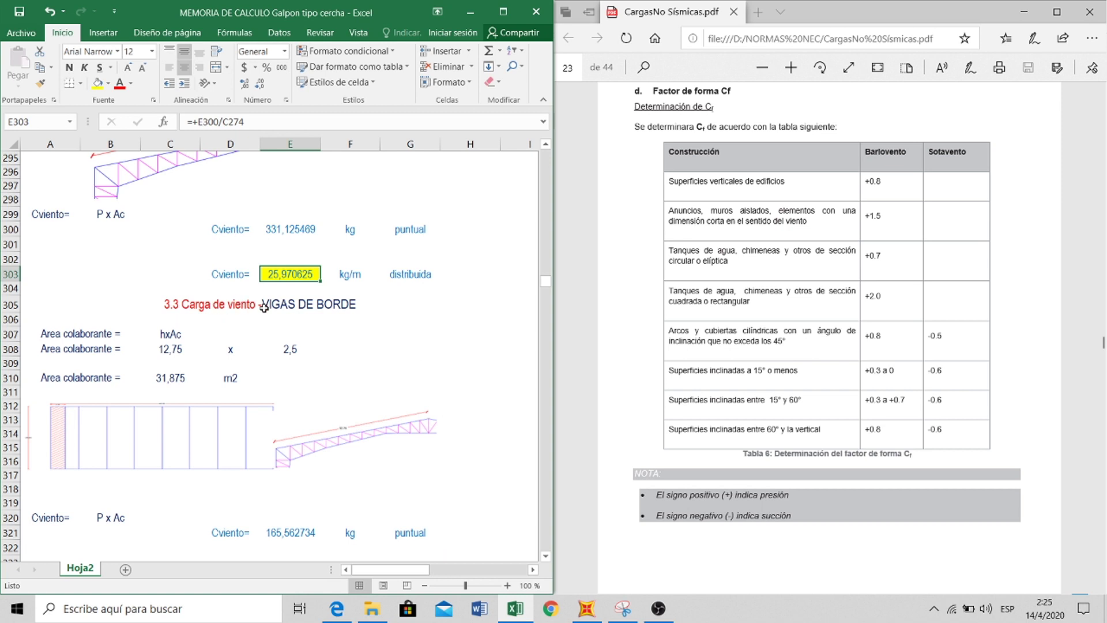
scroll(263, 310, "down", 1)
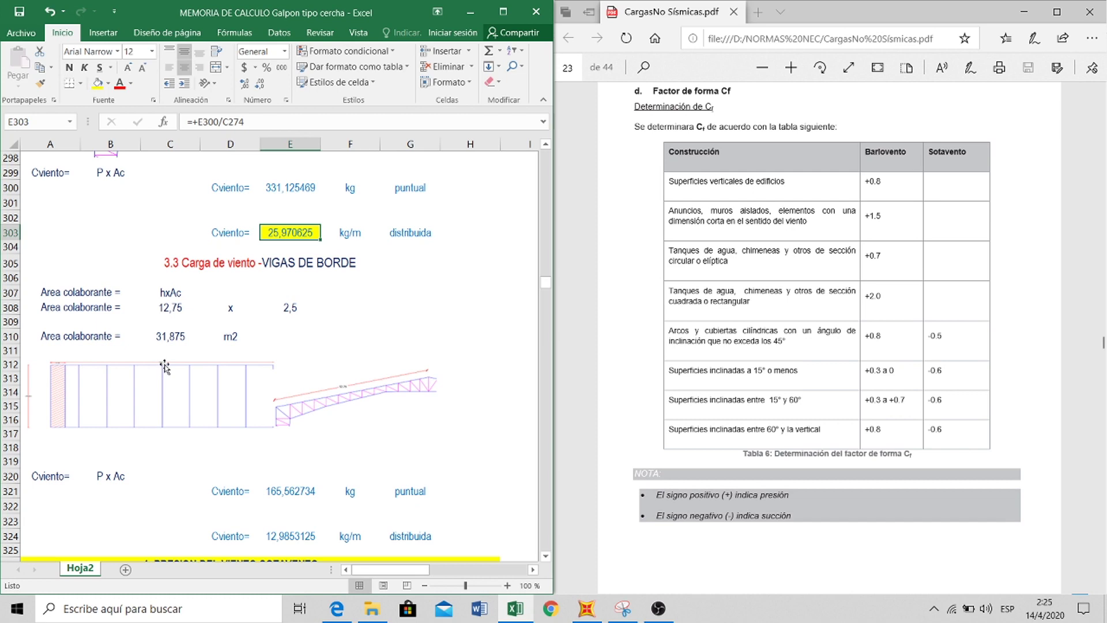
scroll(199, 340, "down", 2)
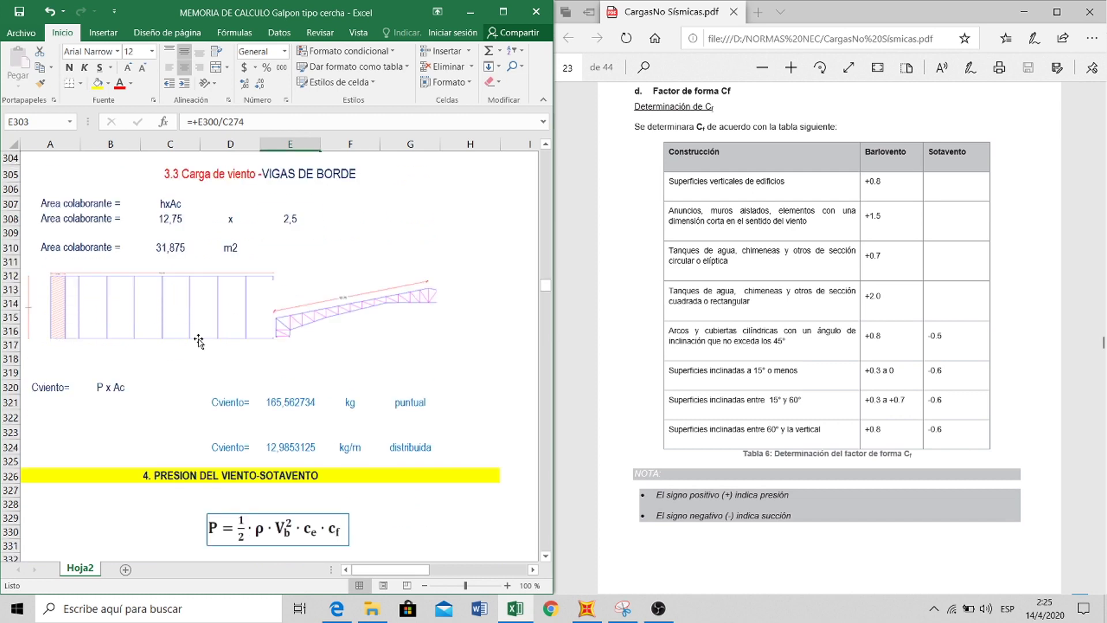
- Examine the edge beams' tributary area formula in C310 and the beam wind pressure in E267
left_click(163, 219)
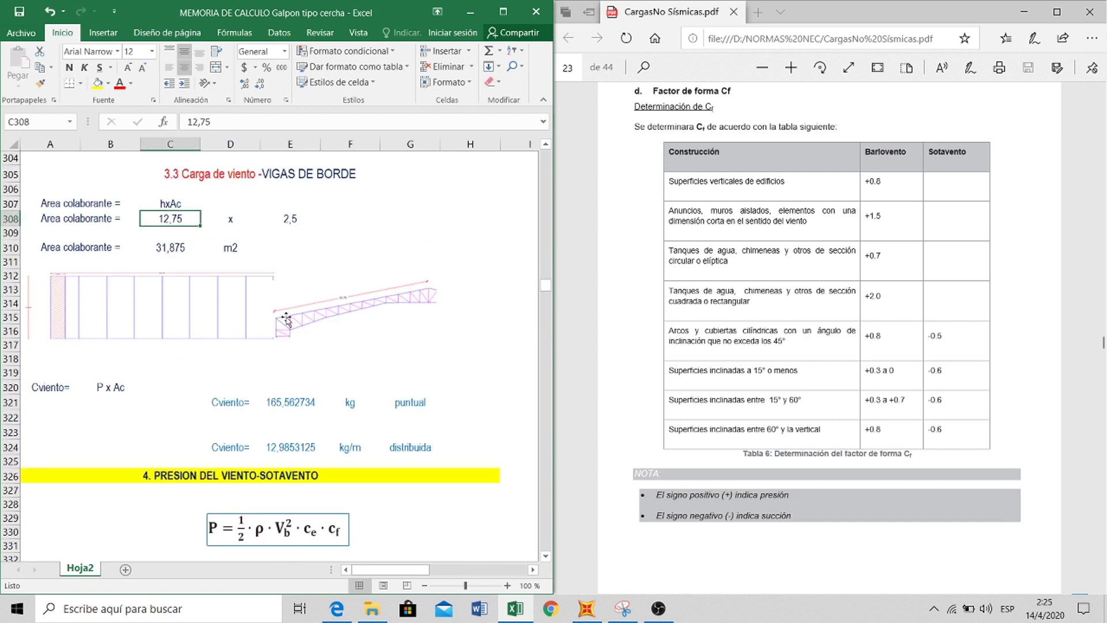
left_click(173, 248)
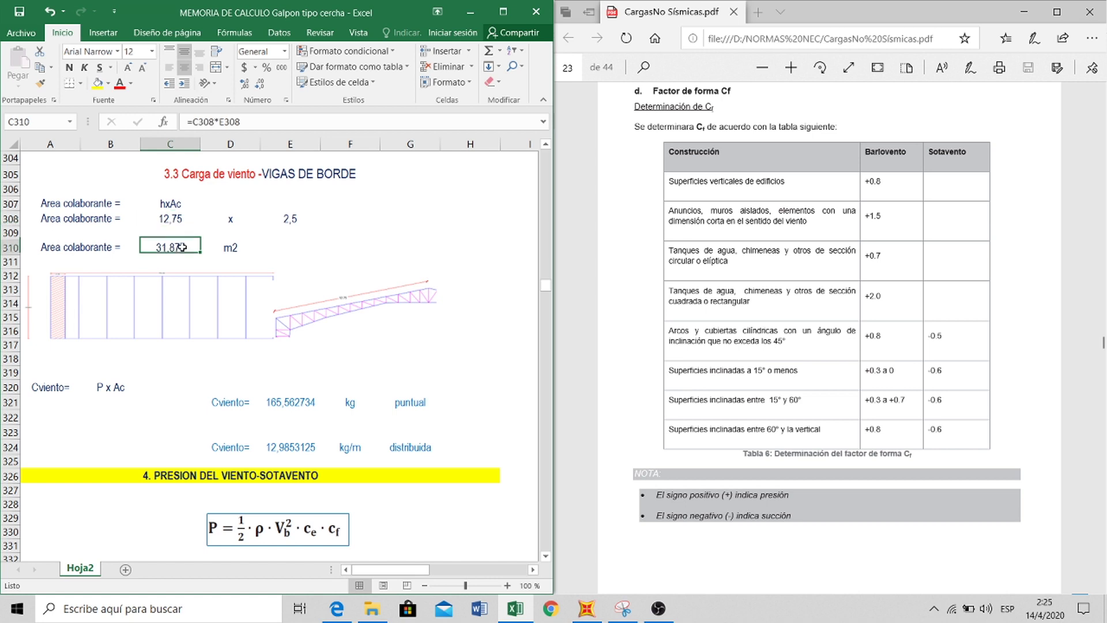
scroll(301, 226, "up", 1)
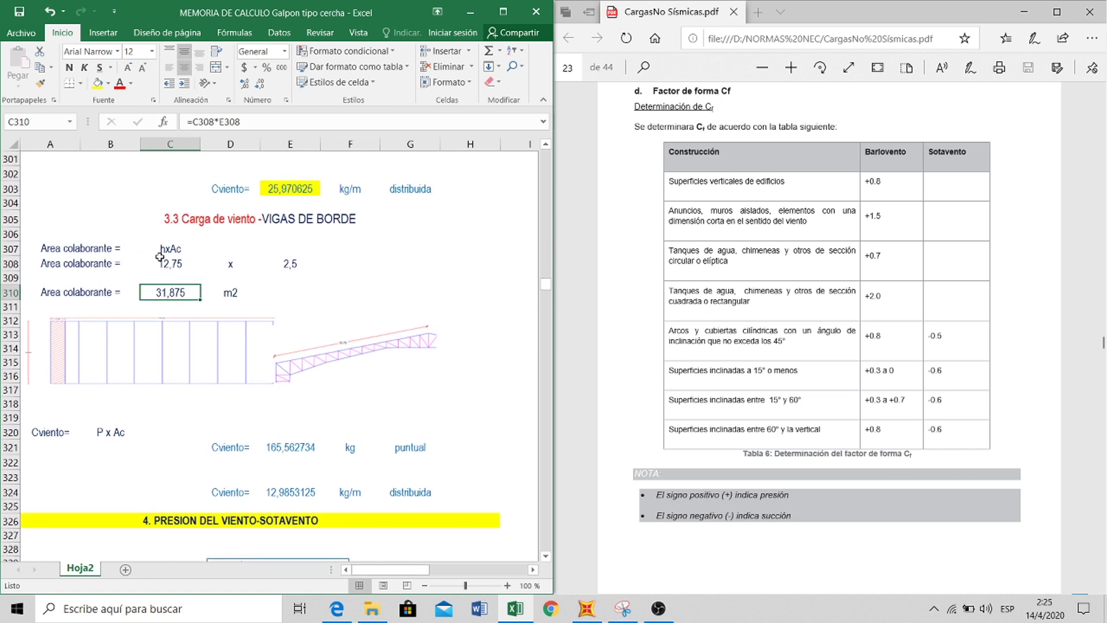
scroll(184, 304, "up", 1)
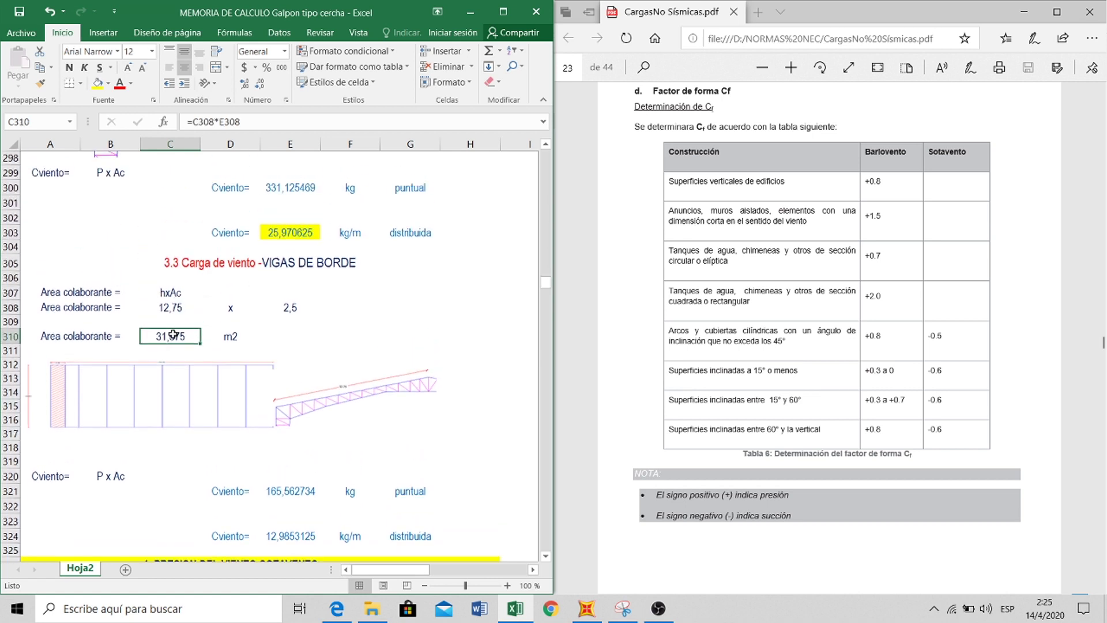
scroll(167, 338, "up", 16)
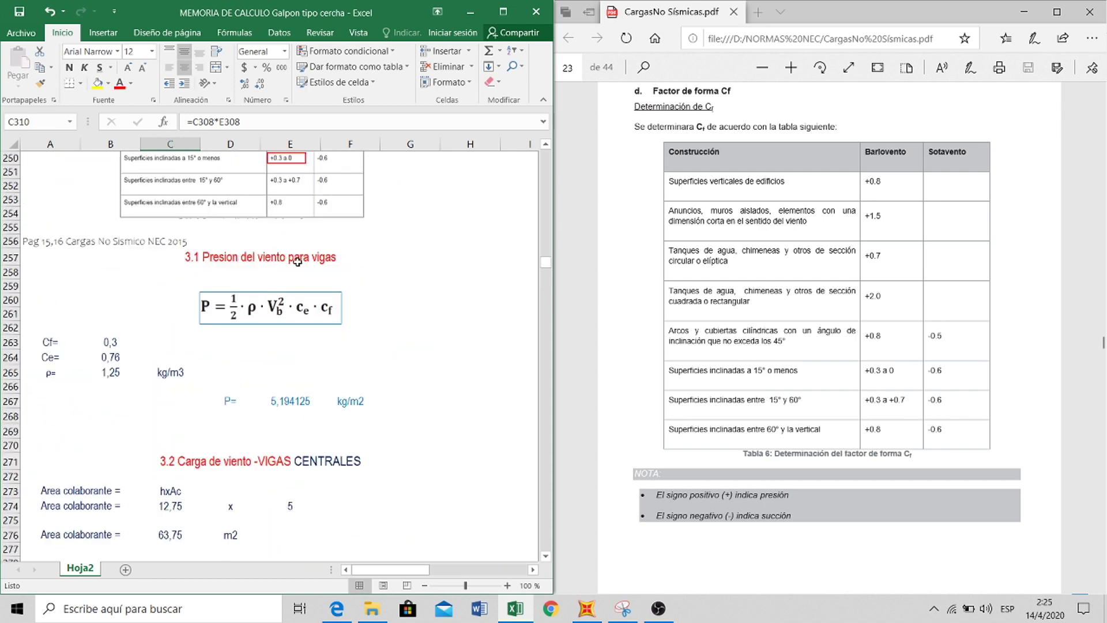
scroll(298, 314, "down", 2)
left_click(299, 316)
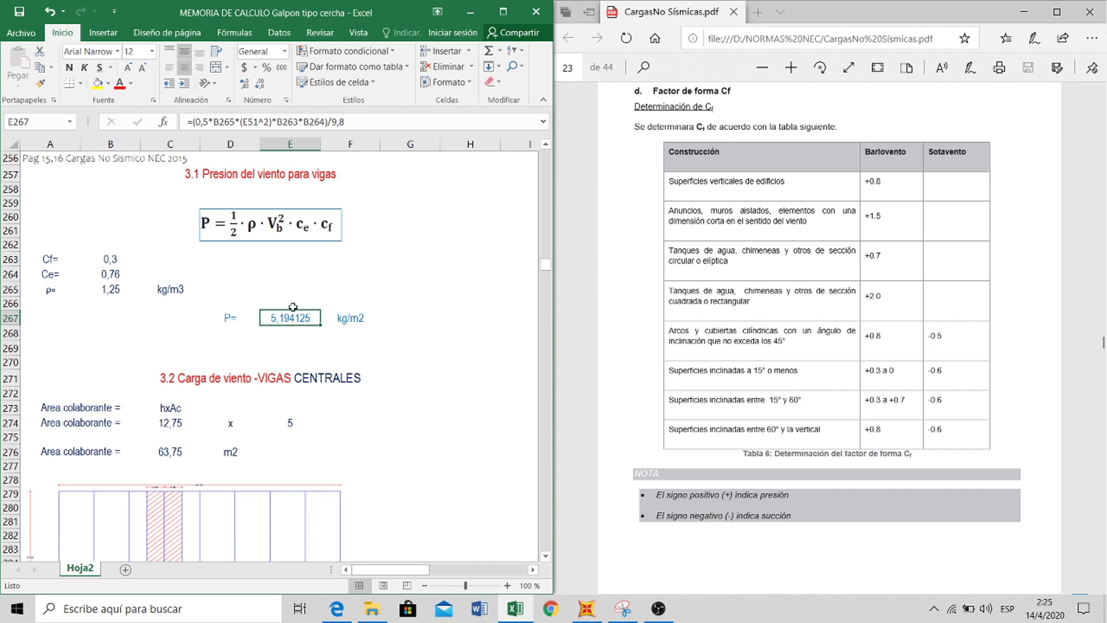
- Check the edge beams' point load formula in E321 and highlight the distributed wind load in E324 in yellow
scroll(287, 312, "down", 15)
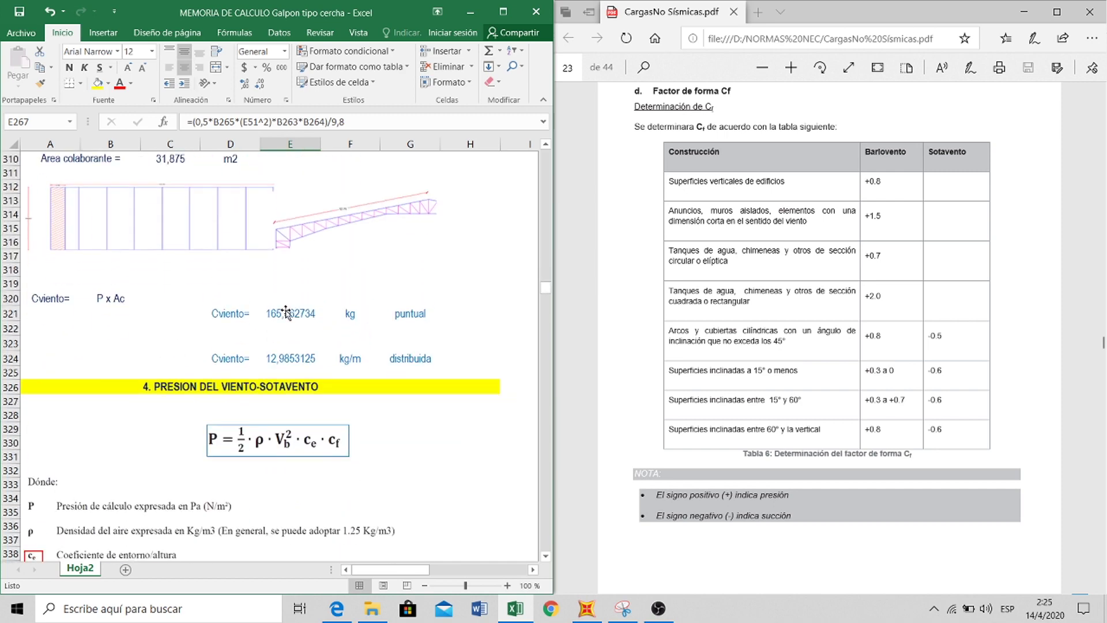
scroll(253, 296, "down", 1)
left_click(287, 405)
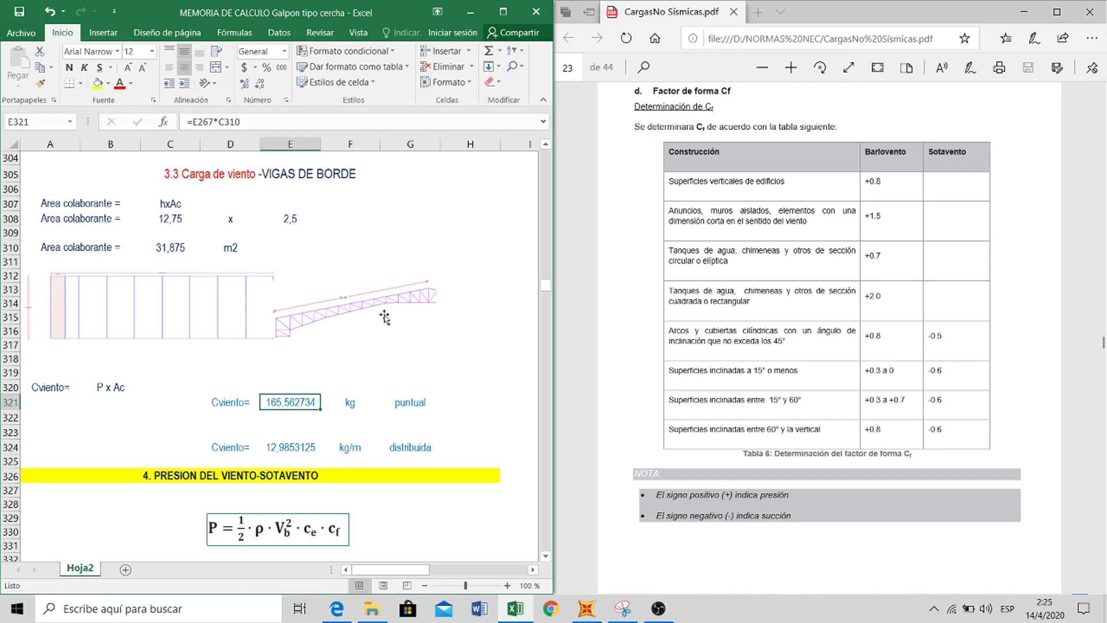
left_click(287, 449)
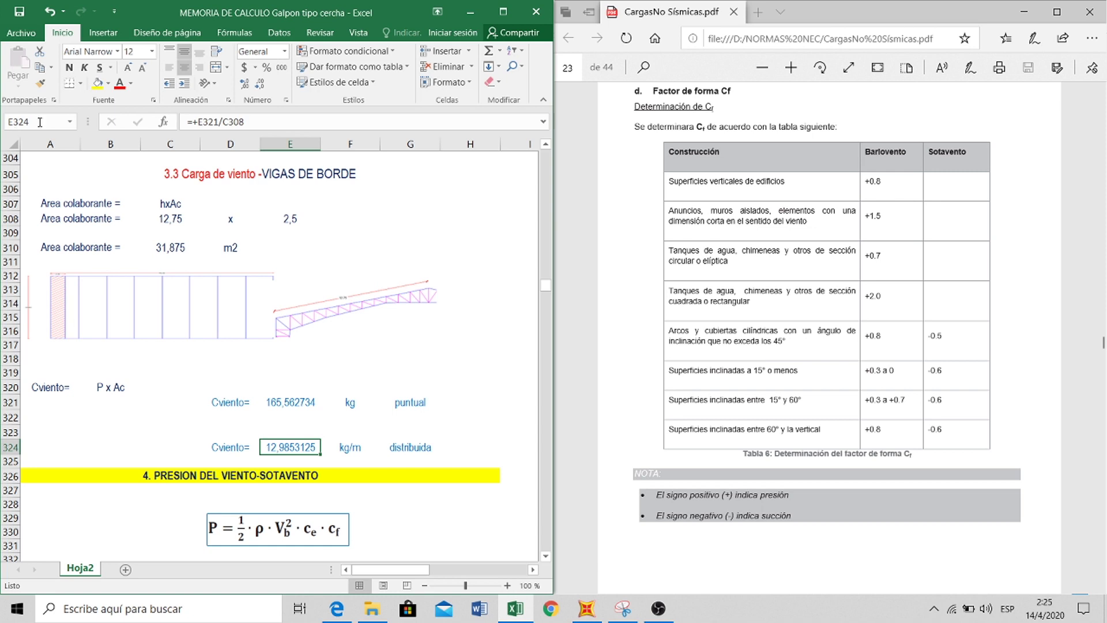
left_click(98, 82)
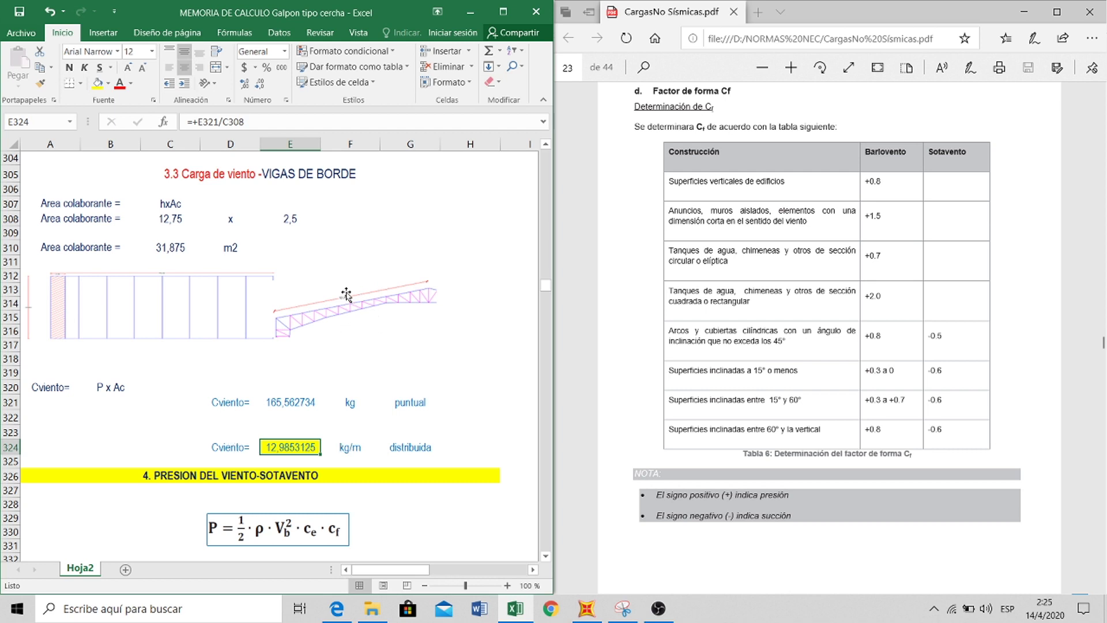
- Review the leeward wind pressure formula in section 4 and the matching leeward Cf value in the standard
scroll(346, 295, "down", 3)
scroll(347, 296, "down", 2)
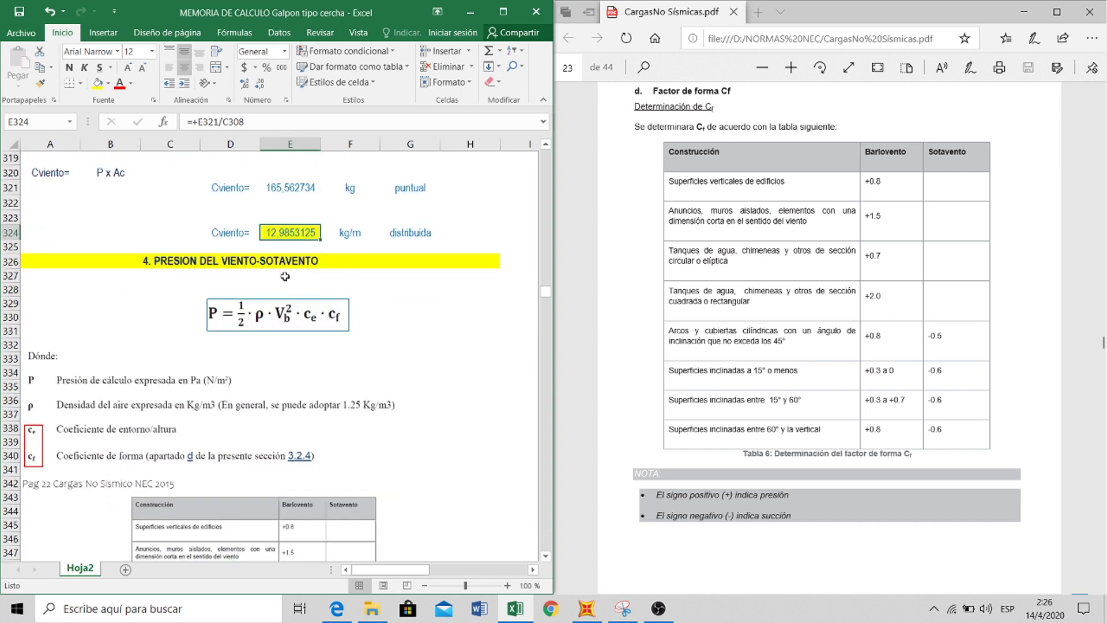
left_click(282, 326)
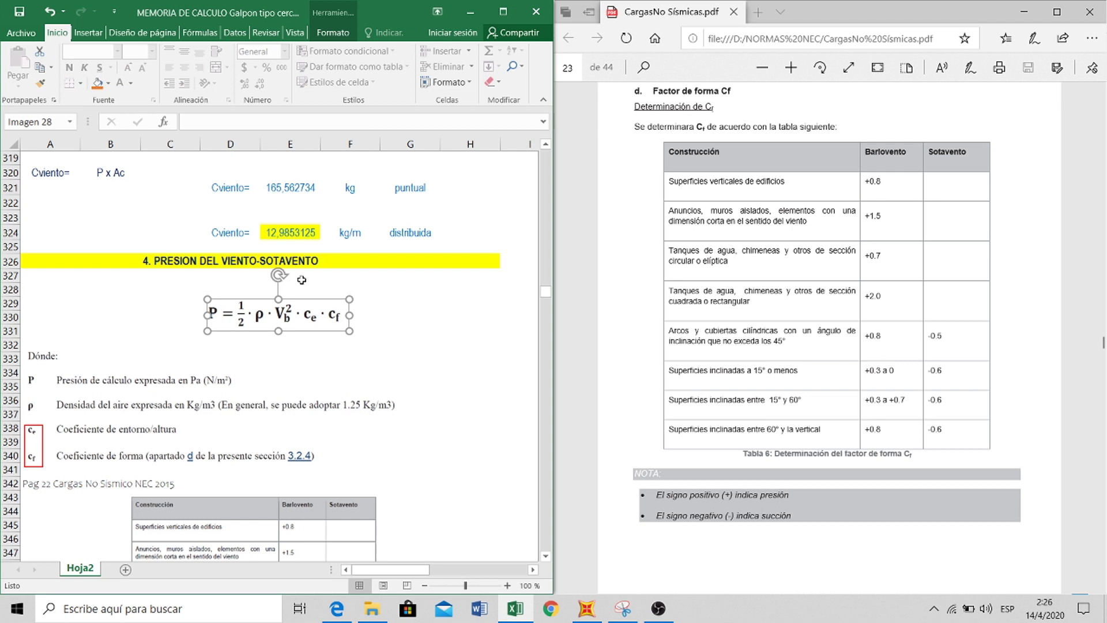
left_click(245, 265)
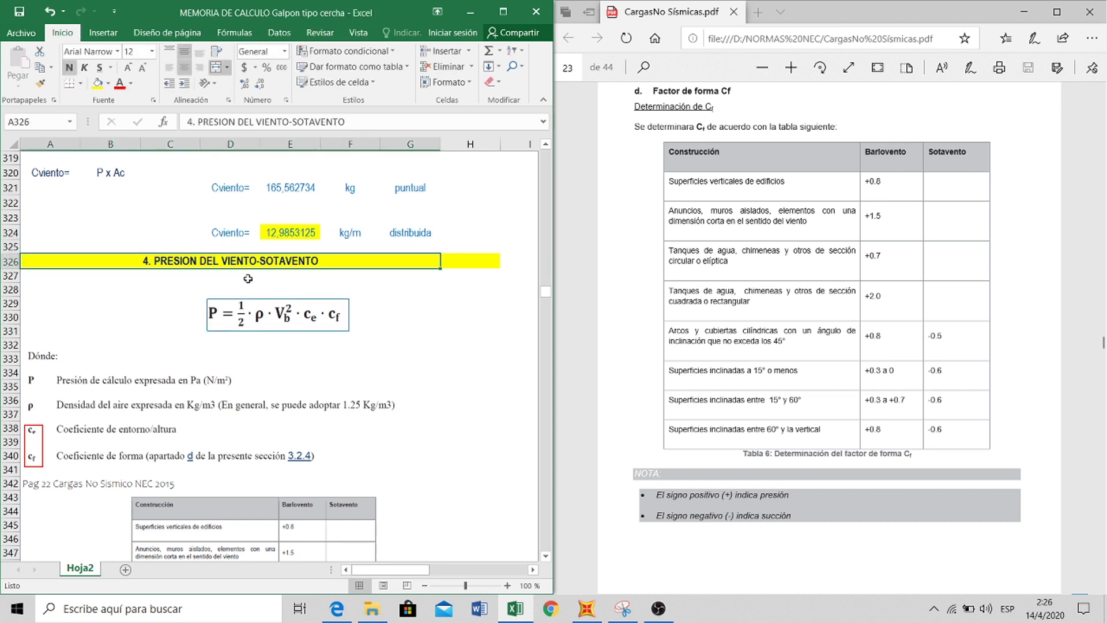
left_click(946, 370)
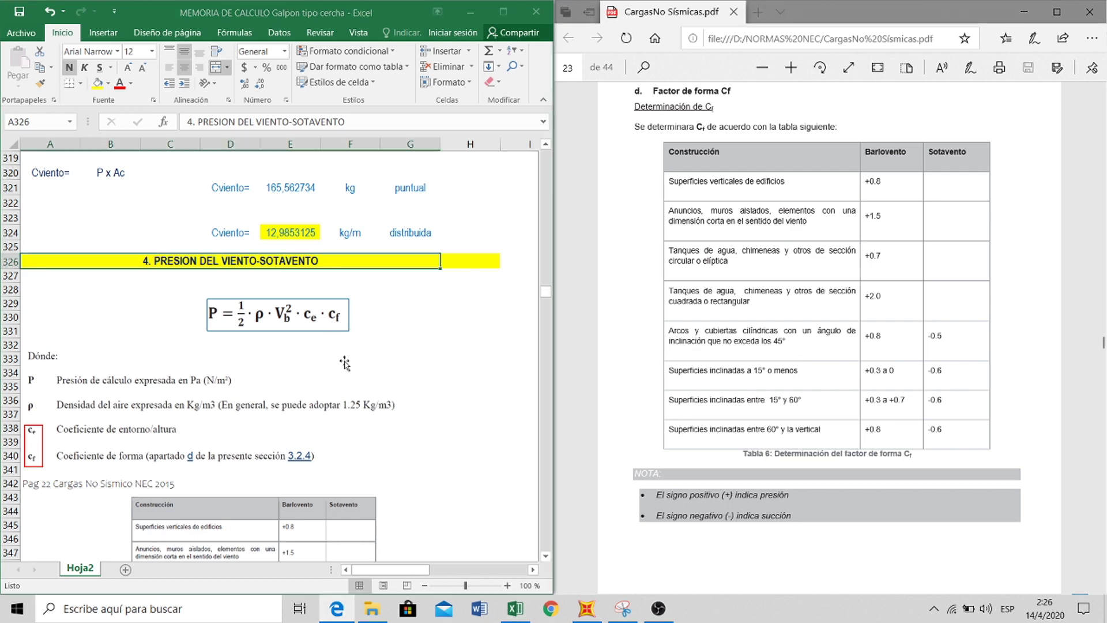
- Move the red rectangle in section 4's Cf table onto the leeward -0.6 value for surfaces inclined at 15° or less
scroll(310, 320, "down", 5)
scroll(364, 338, "down", 1)
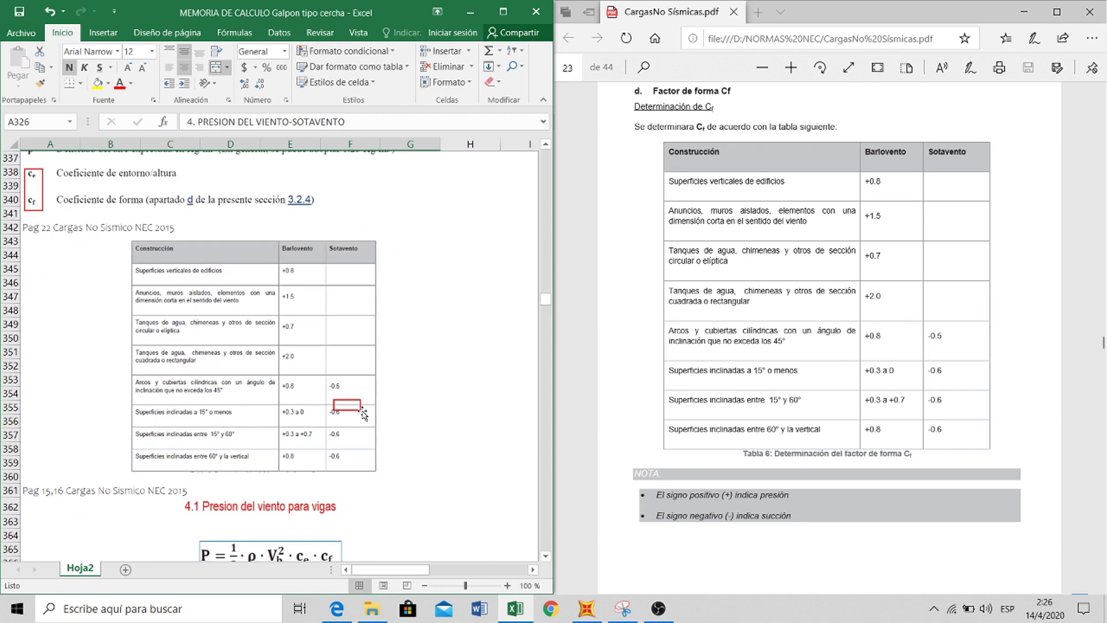
left_click_drag(351, 401, 341, 407)
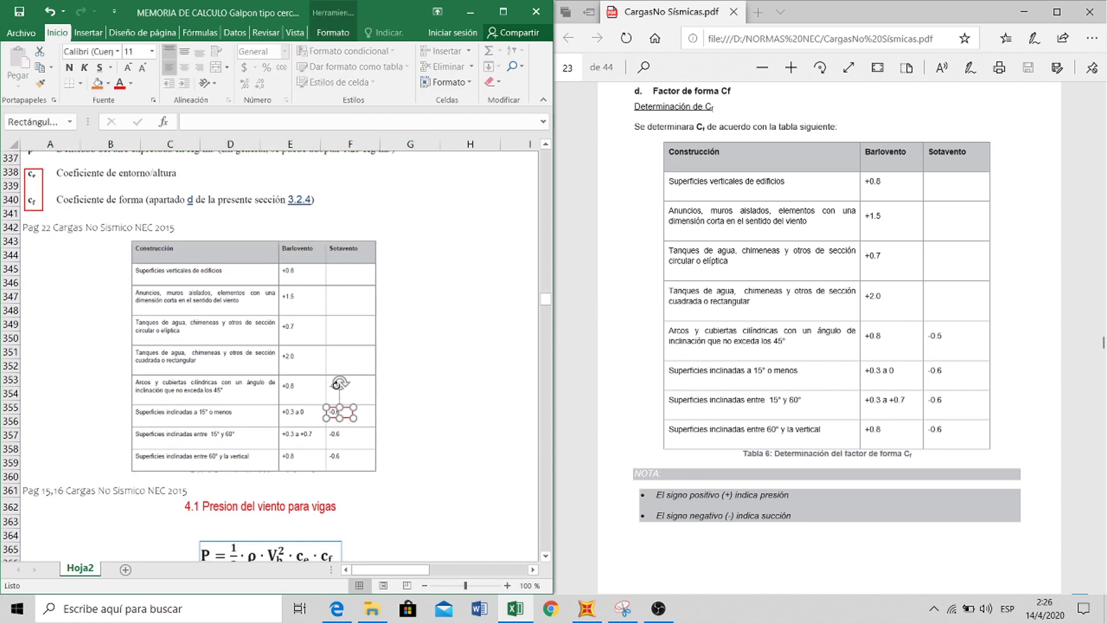
scroll(332, 382, "down", 2)
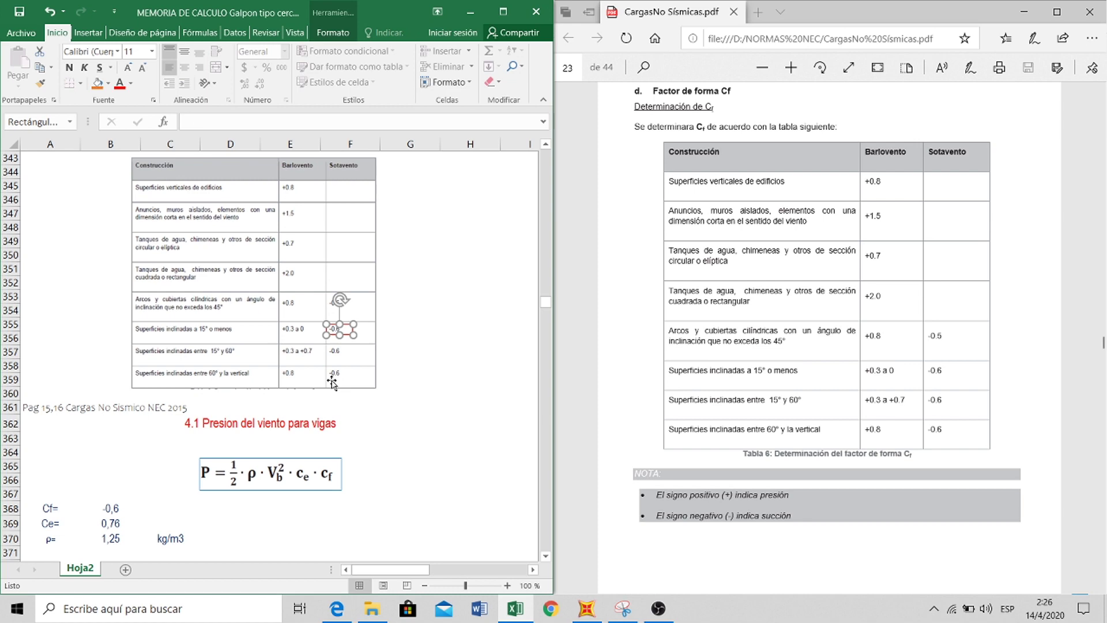
- Review the Cf, Ce and air density inputs and the wind pressure formula for beams in section 4.1
scroll(332, 382, "down", 3)
left_click(106, 384)
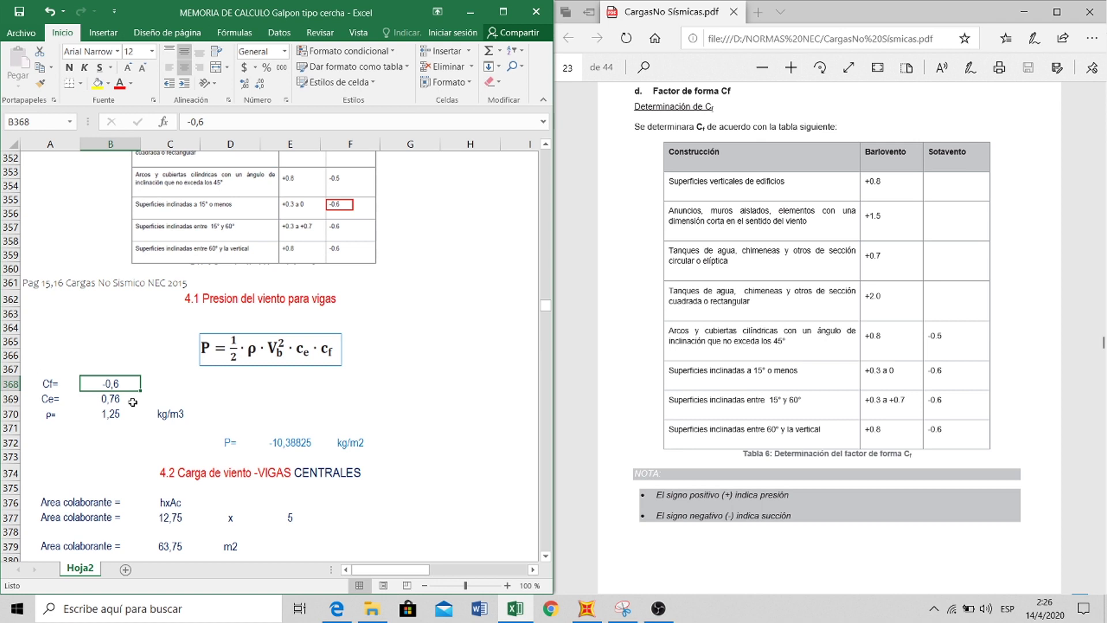
left_click(109, 396)
left_click(113, 414)
left_click(107, 383)
scroll(303, 399, "down", 2)
left_click(290, 360)
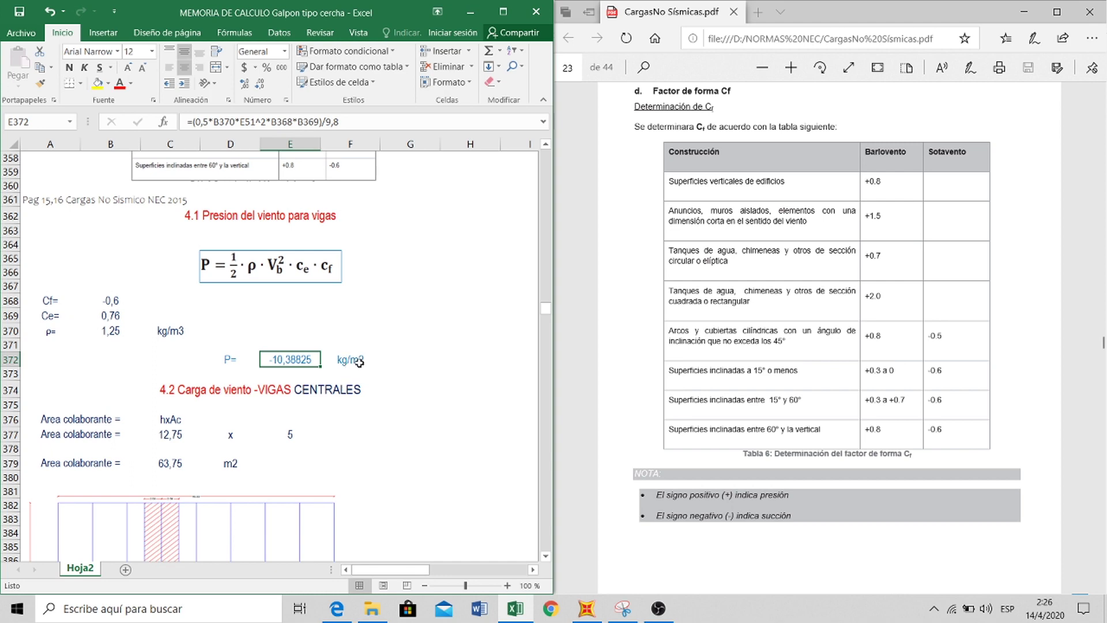
scroll(360, 363, "down", 1)
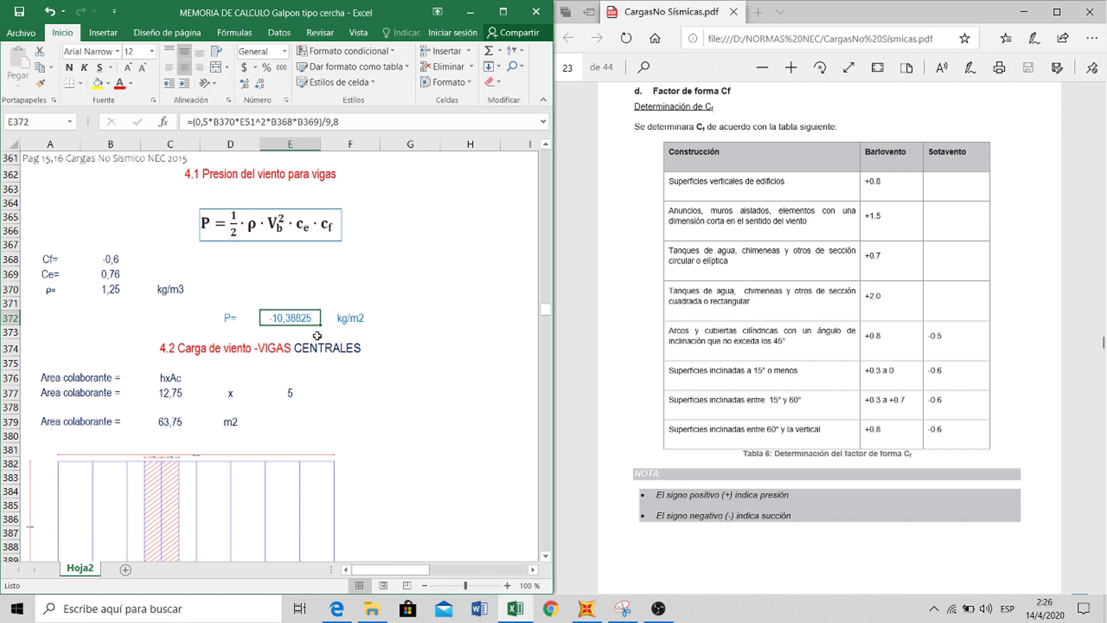
left_click(332, 226)
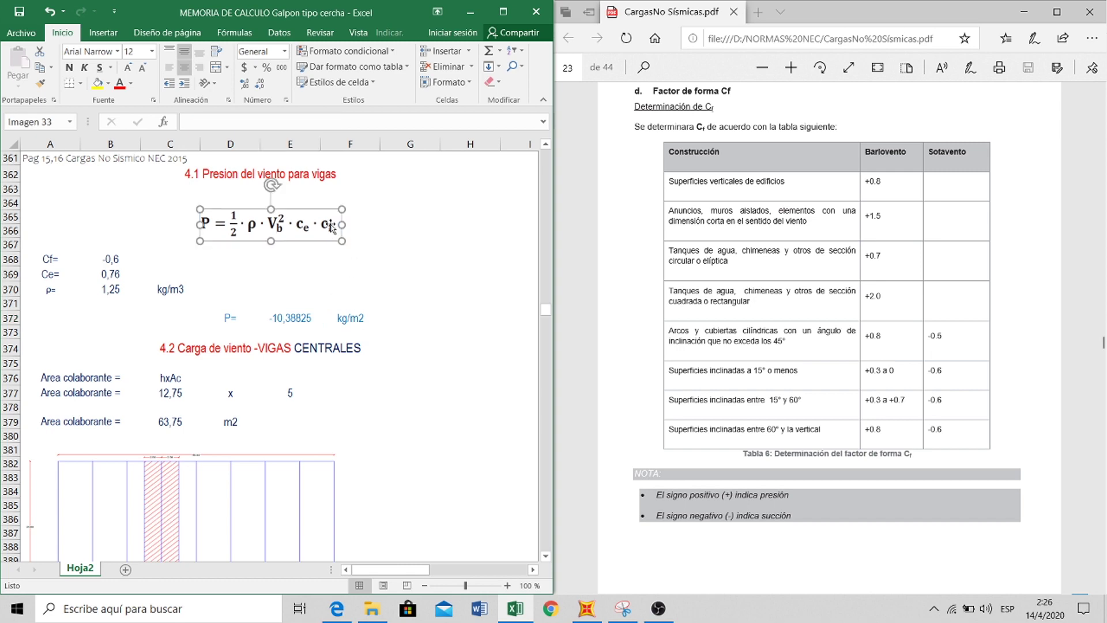
left_click(288, 316)
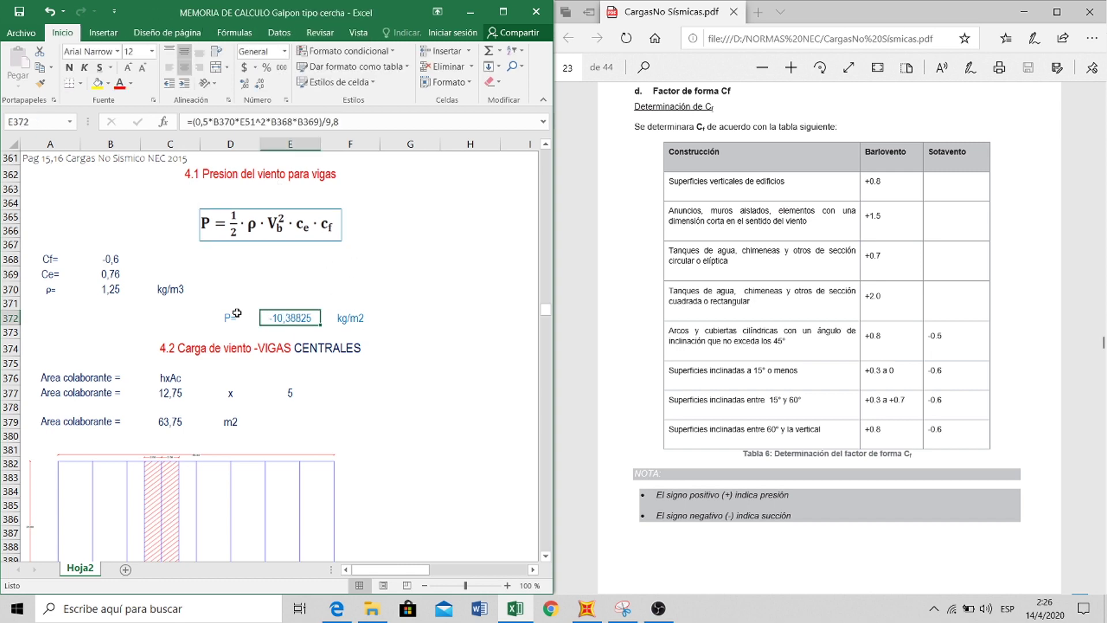
- Examine the central beams' collaborating area and their point and distributed wind load formulas in section 4.2
left_click(173, 424)
scroll(193, 395, "down", 2)
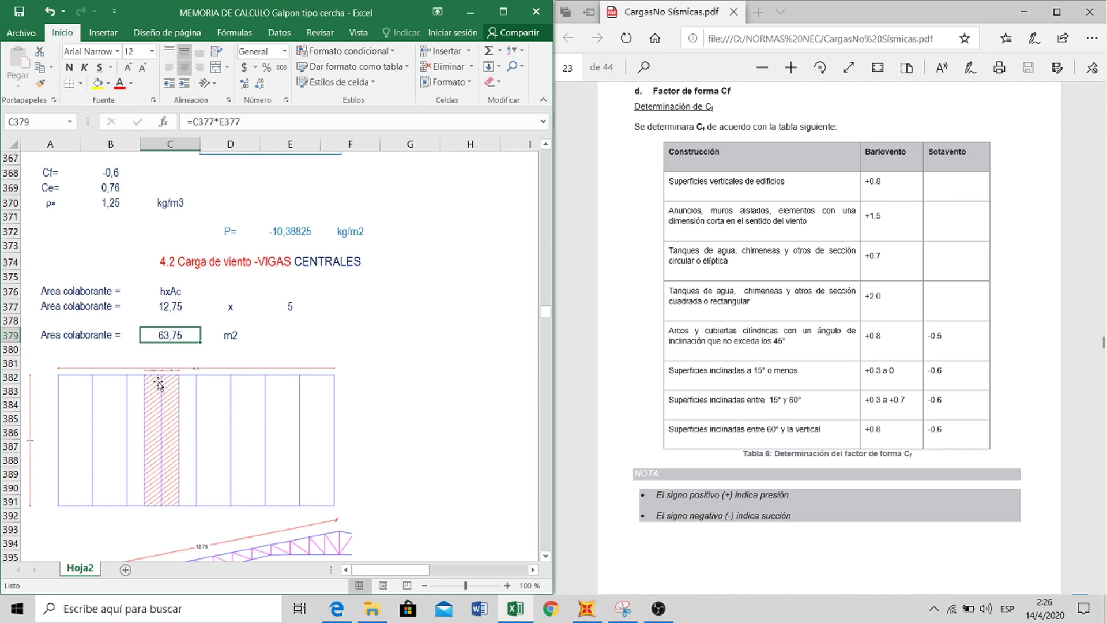
scroll(204, 423, "down", 2)
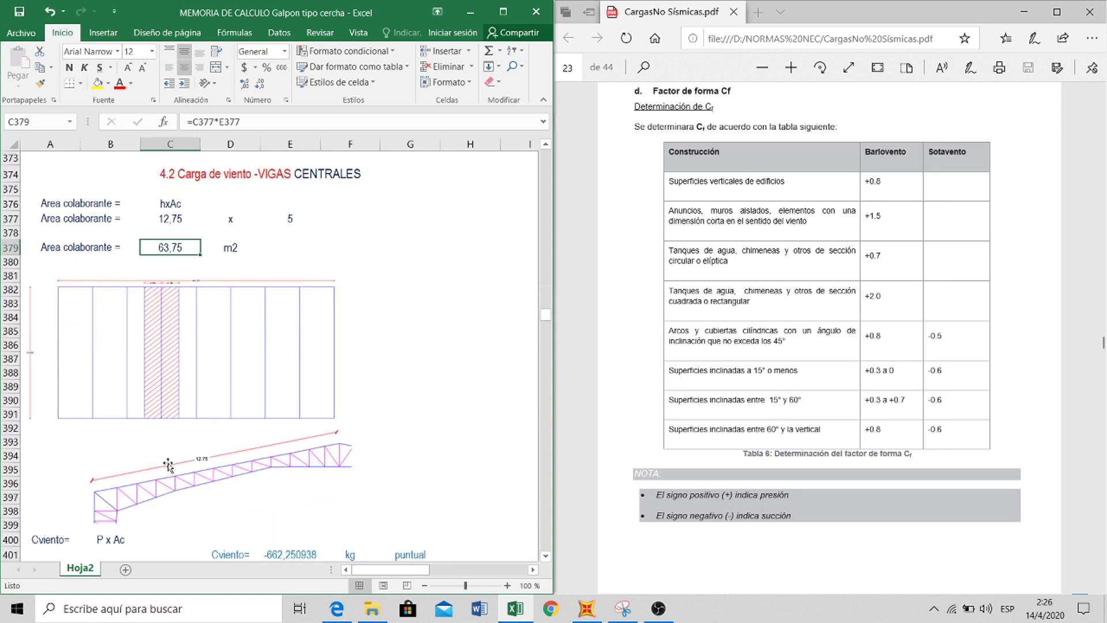
scroll(186, 294, "up", 3)
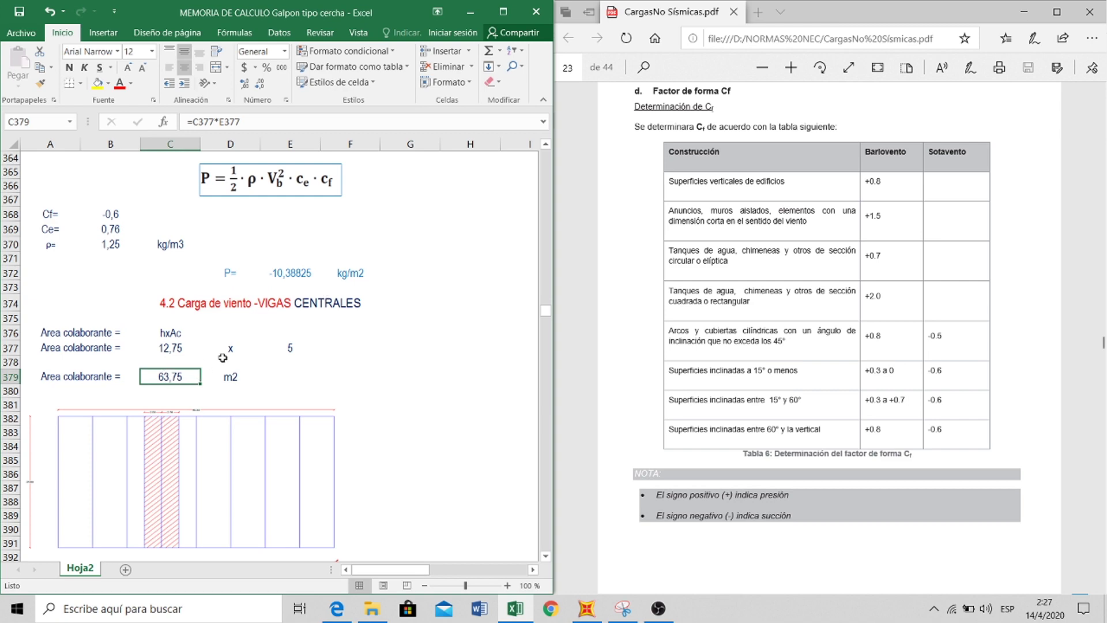
scroll(274, 309, "up", 2)
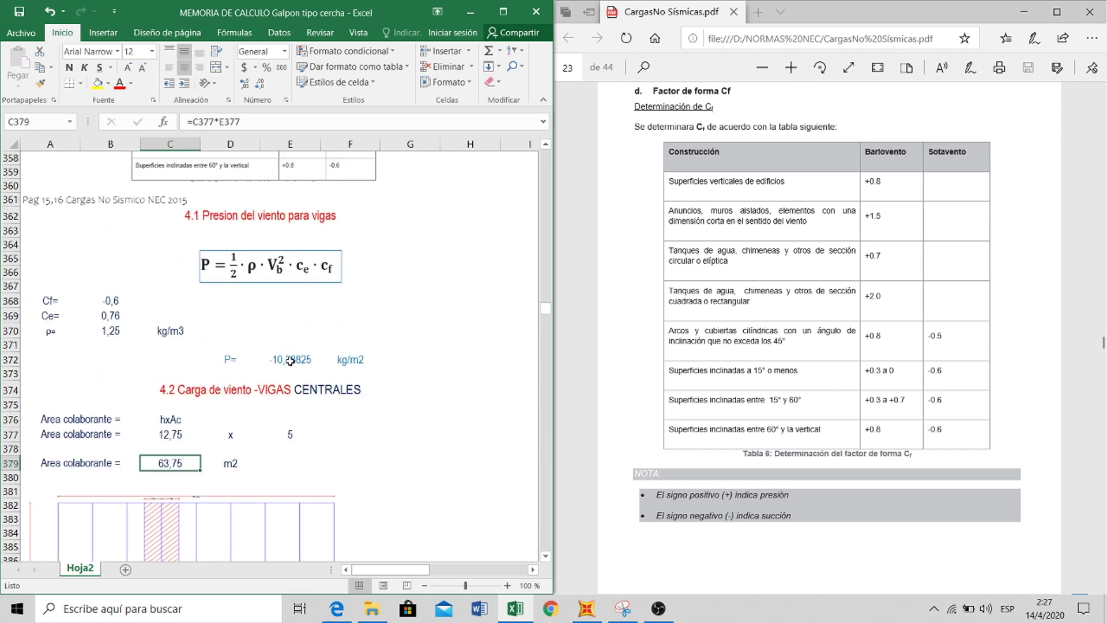
scroll(290, 361, "down", 9)
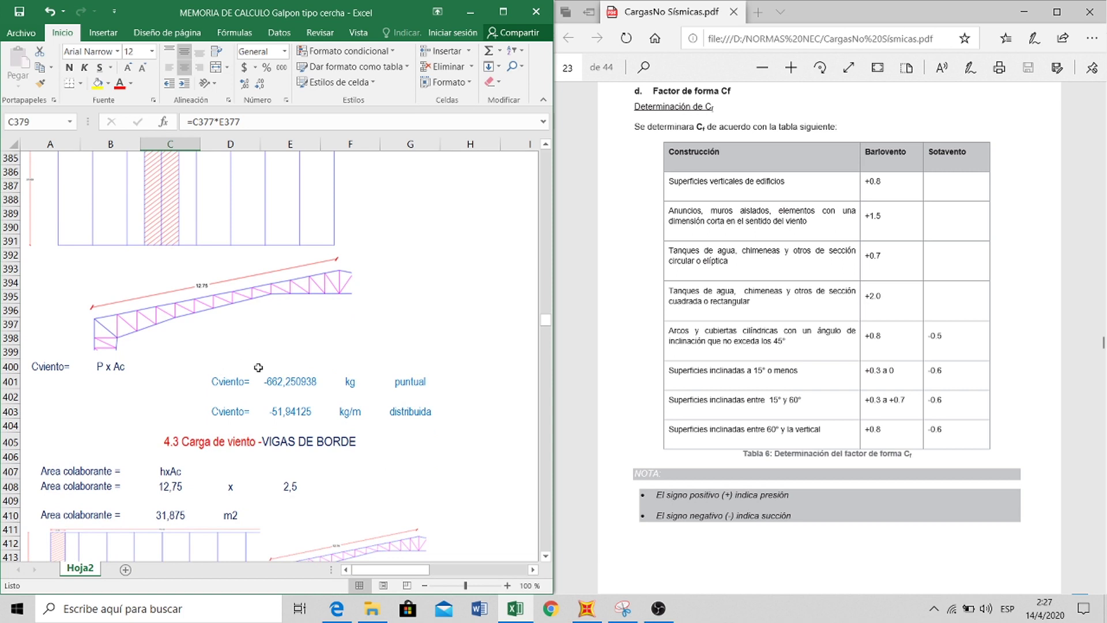
left_click(281, 385)
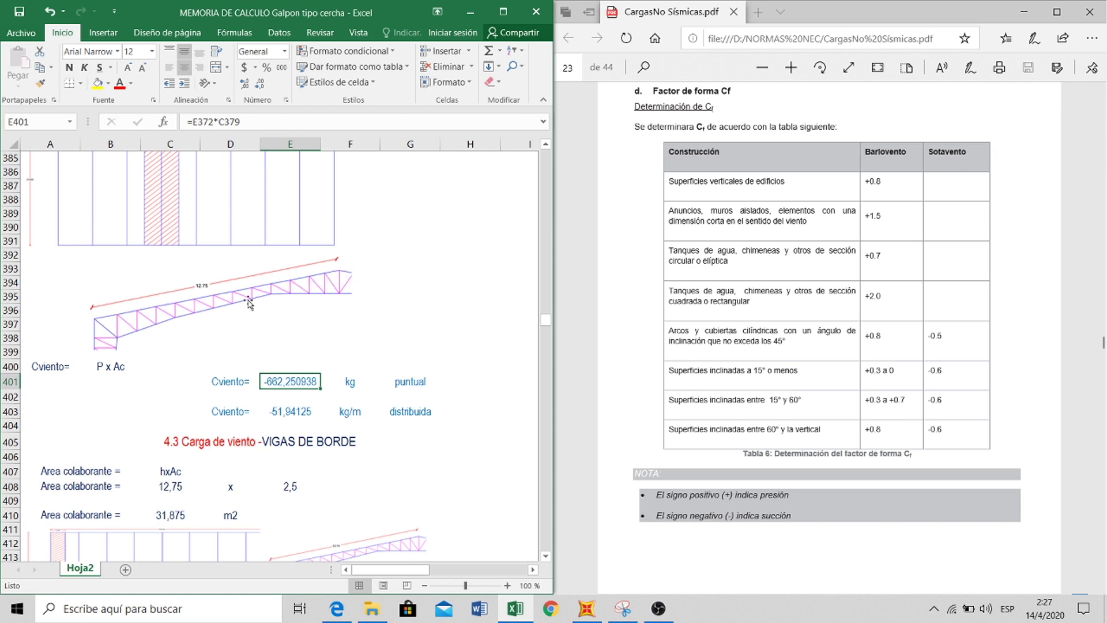
left_click(282, 411)
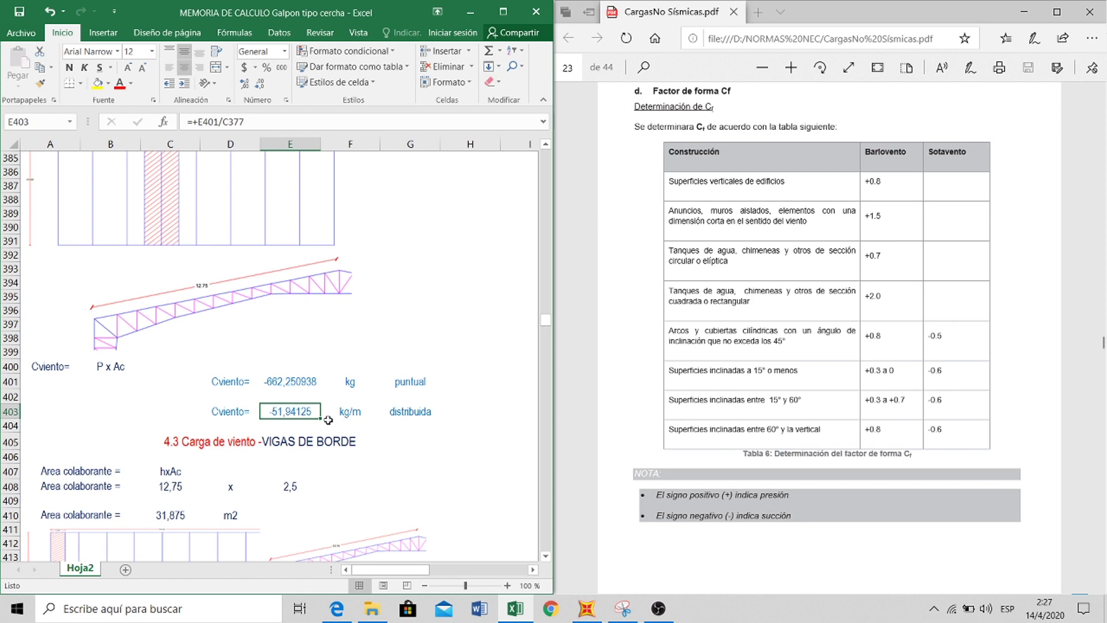
- Examine the collaborating area formula and its dimensions for the edge beams in section 4.3
scroll(312, 418, "down", 4)
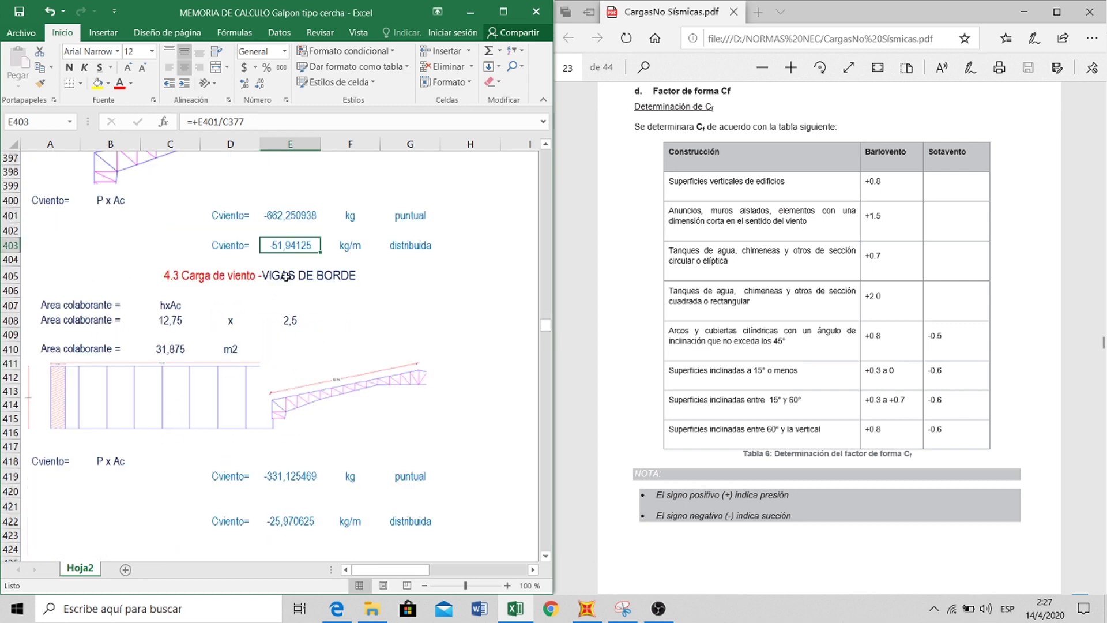
left_click(167, 349)
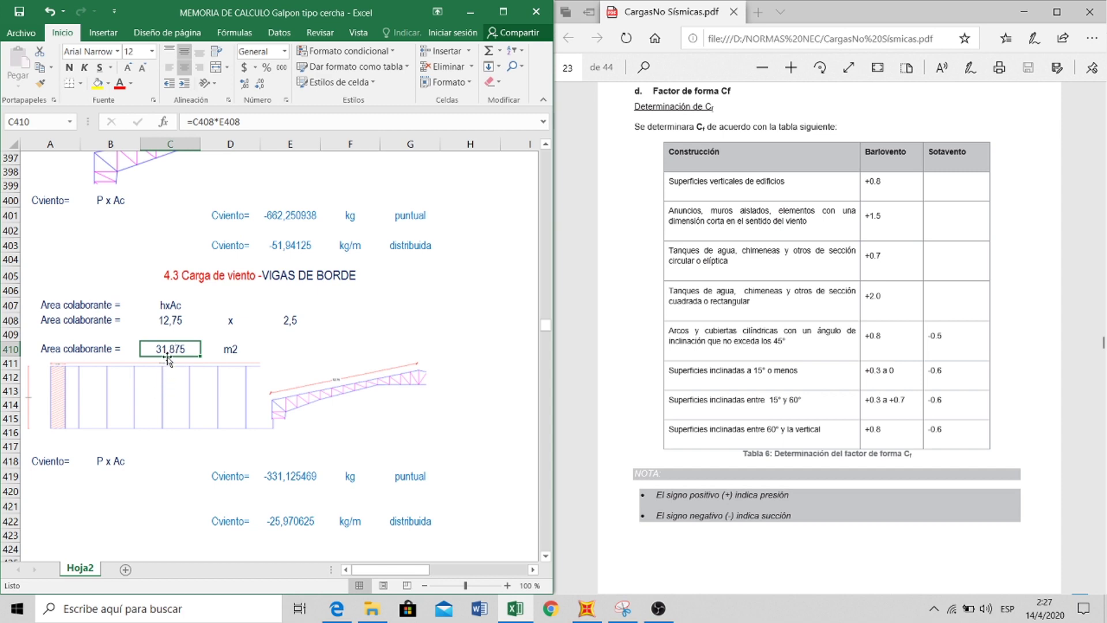
left_click(171, 319)
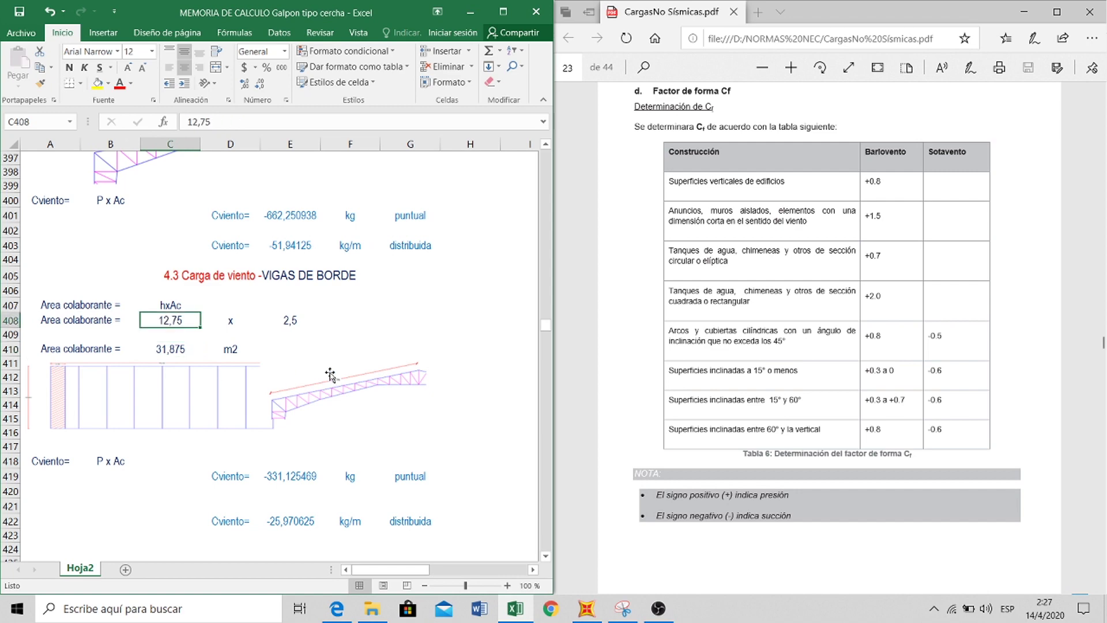
left_click(290, 322)
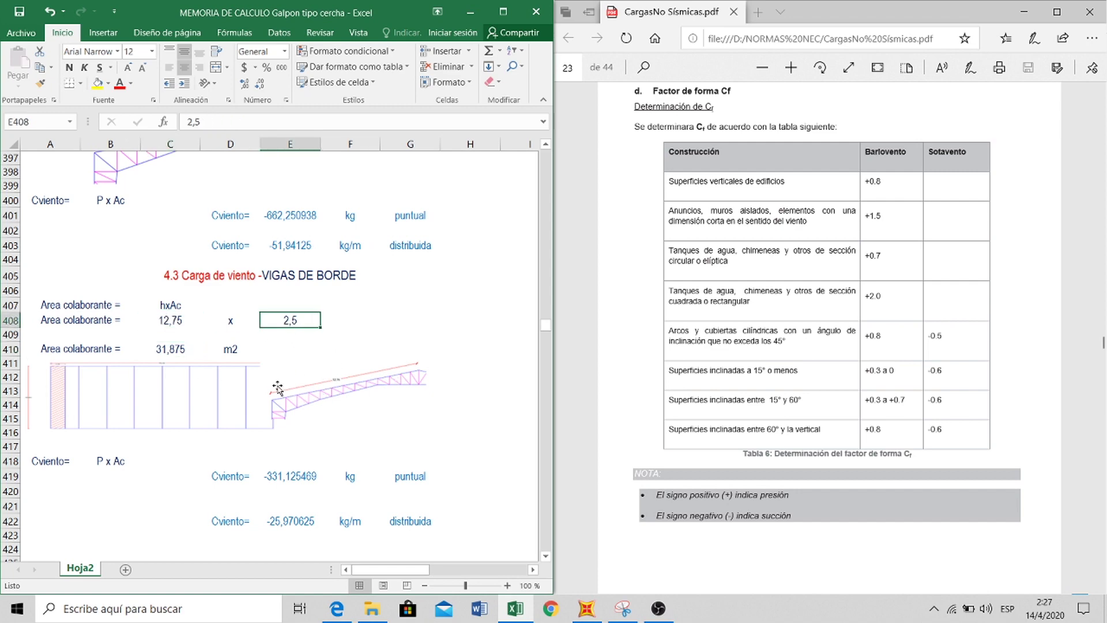
scroll(190, 360, "down", 2)
left_click(174, 261)
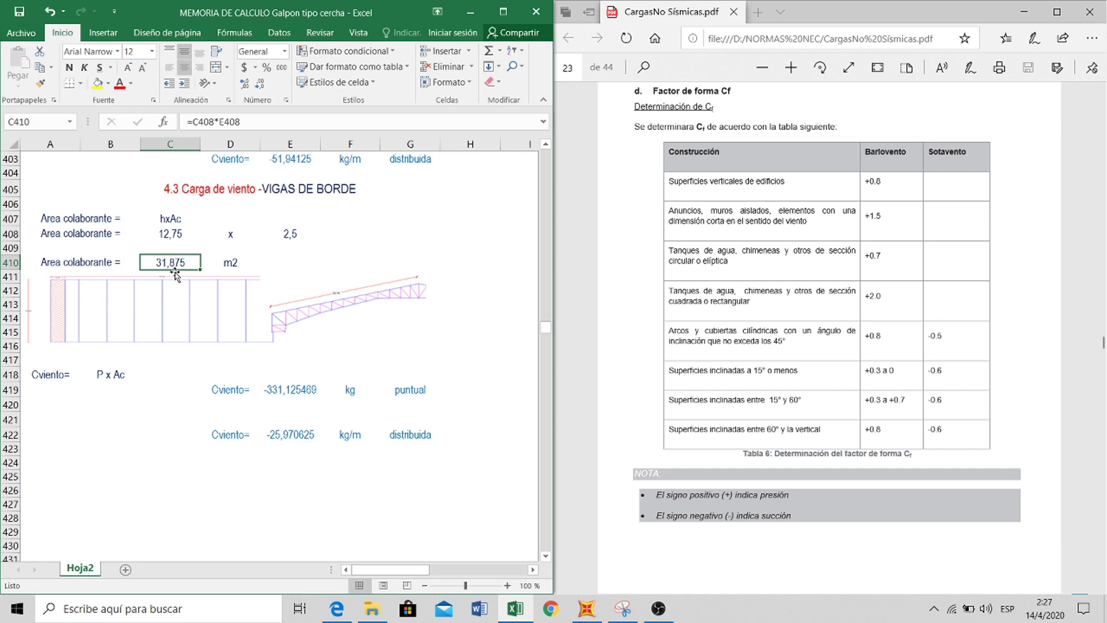
- Trace the edge beams' point and distributed wind loads back to the wind pressure P in section 4.1
scroll(178, 297, "up", 14)
scroll(280, 307, "up", 1)
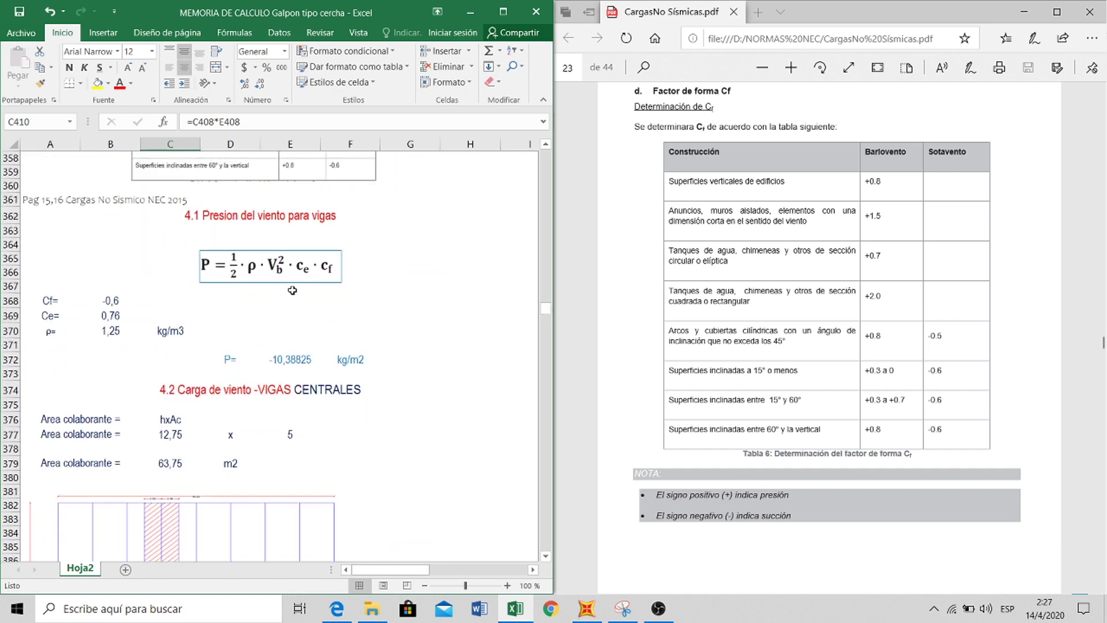
left_click(288, 359)
scroll(286, 361, "down", 18)
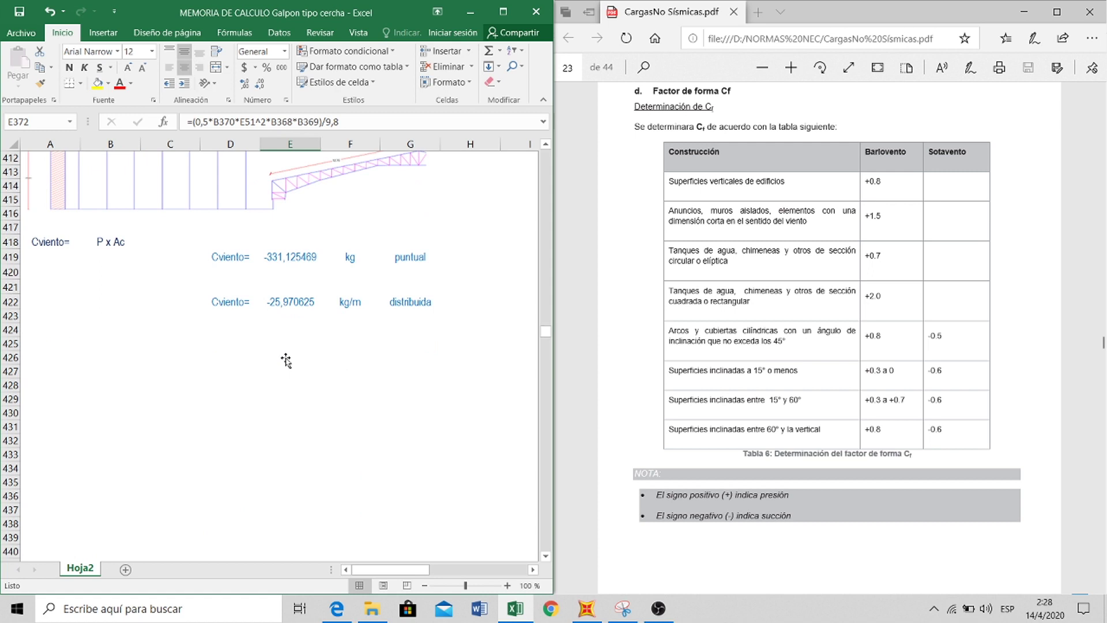
scroll(280, 292, "up", 1)
left_click(290, 302)
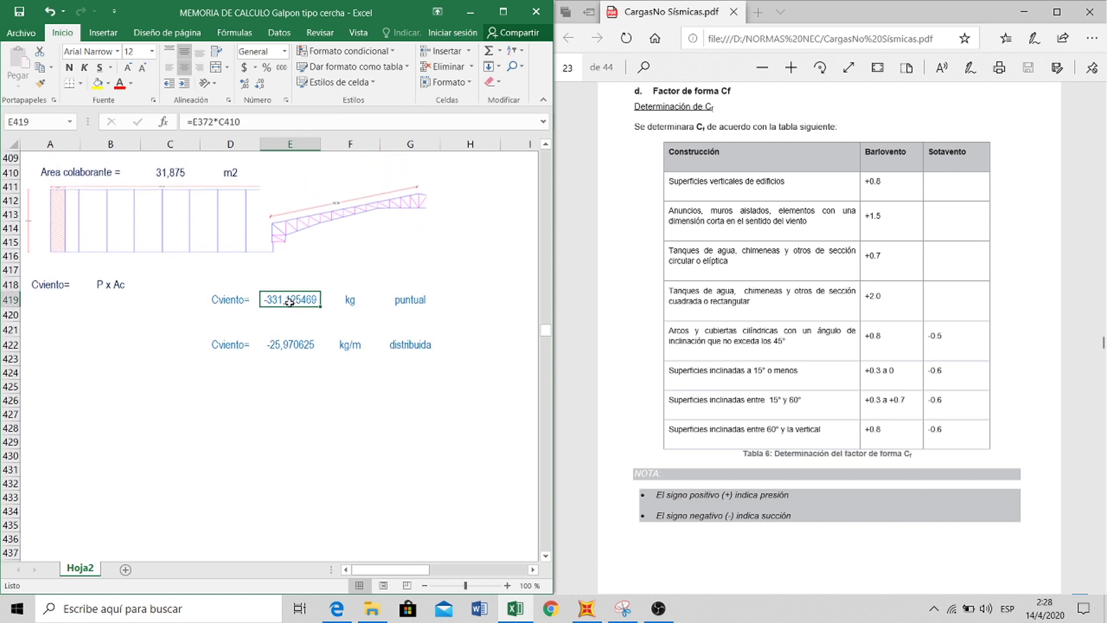
scroll(292, 297, "up", 1)
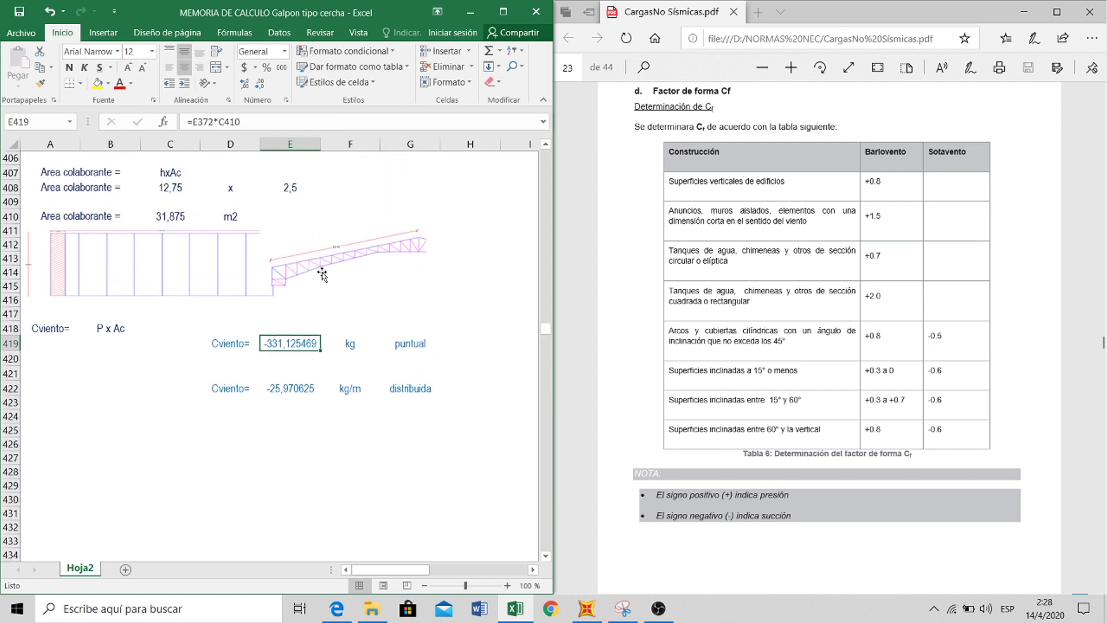
left_click(351, 355)
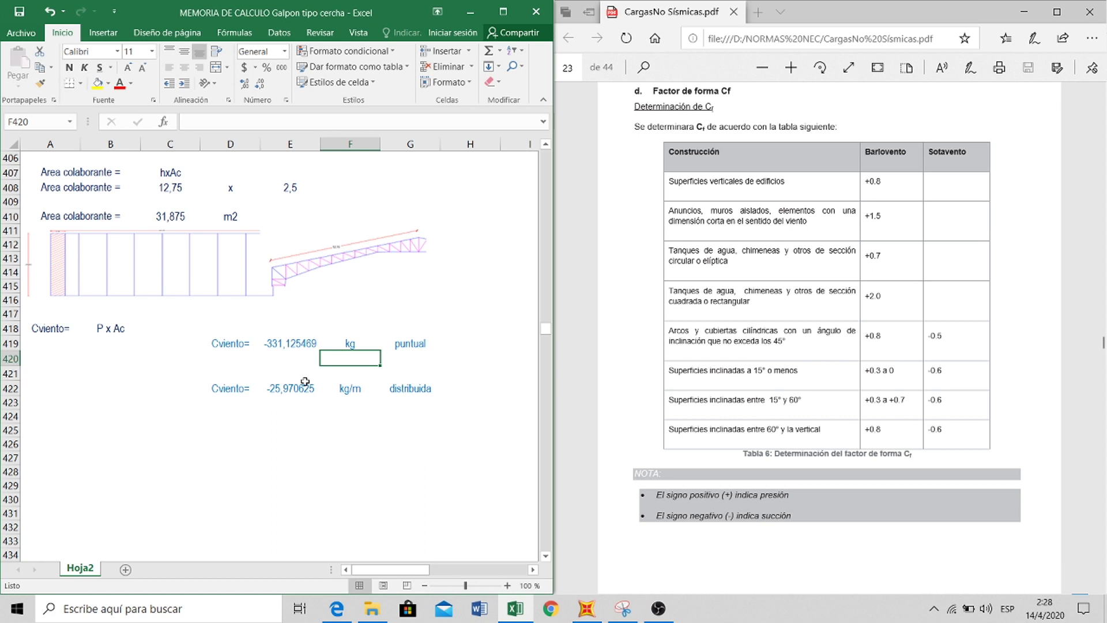
left_click(283, 391)
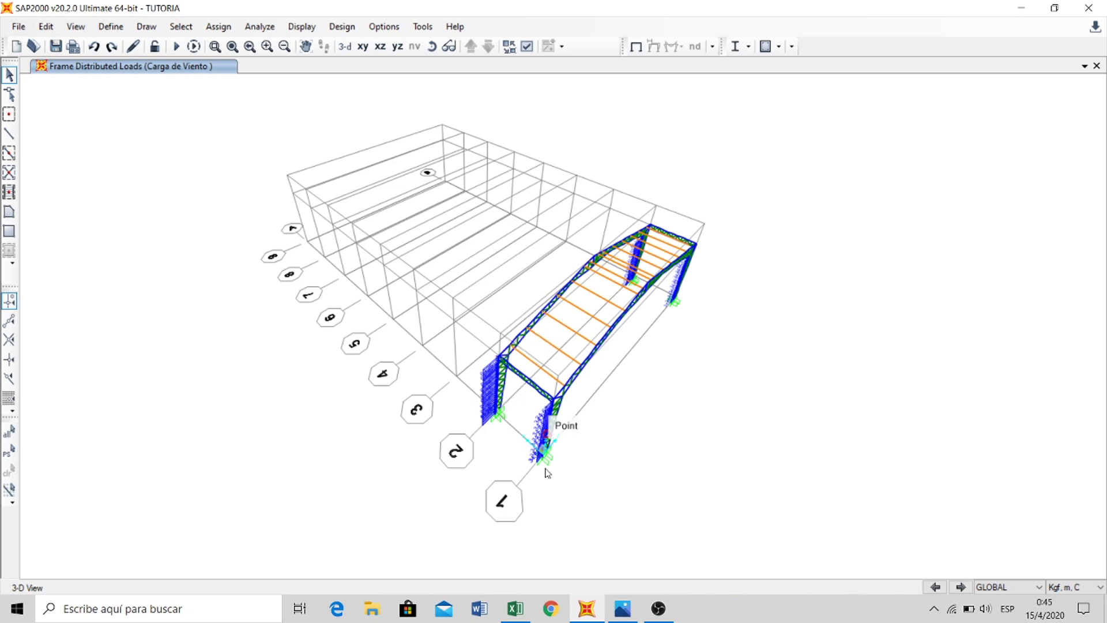
- In SAP2000's X-Z elevation at Y=5, select all top-chord frames from the grid A column to the ridge
left_click(380, 46)
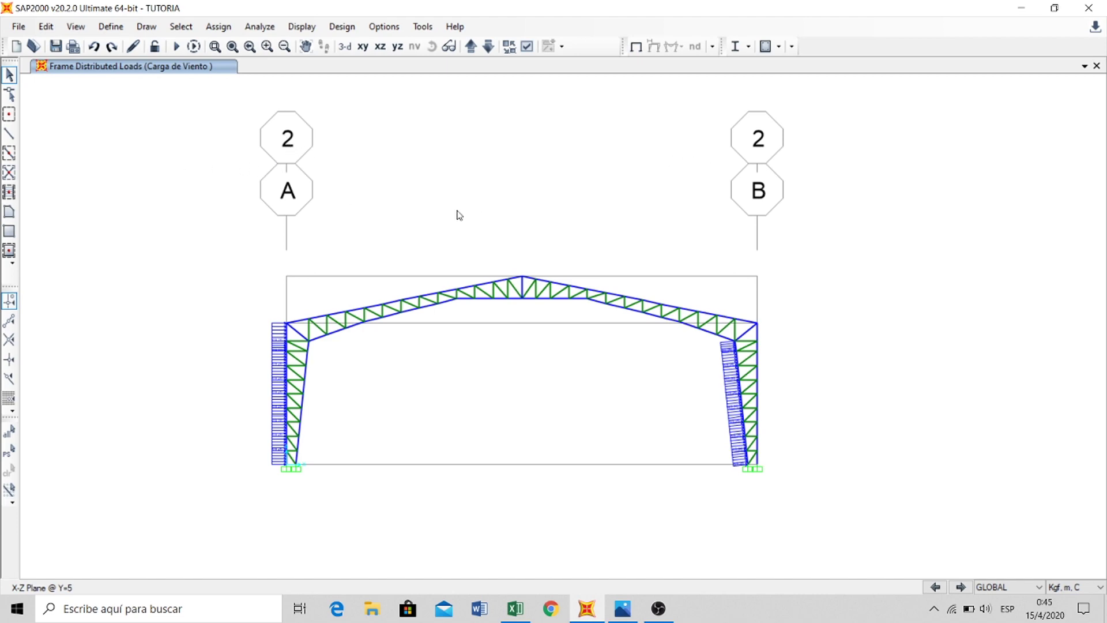
middle_click_drag(450, 198, 449, 222)
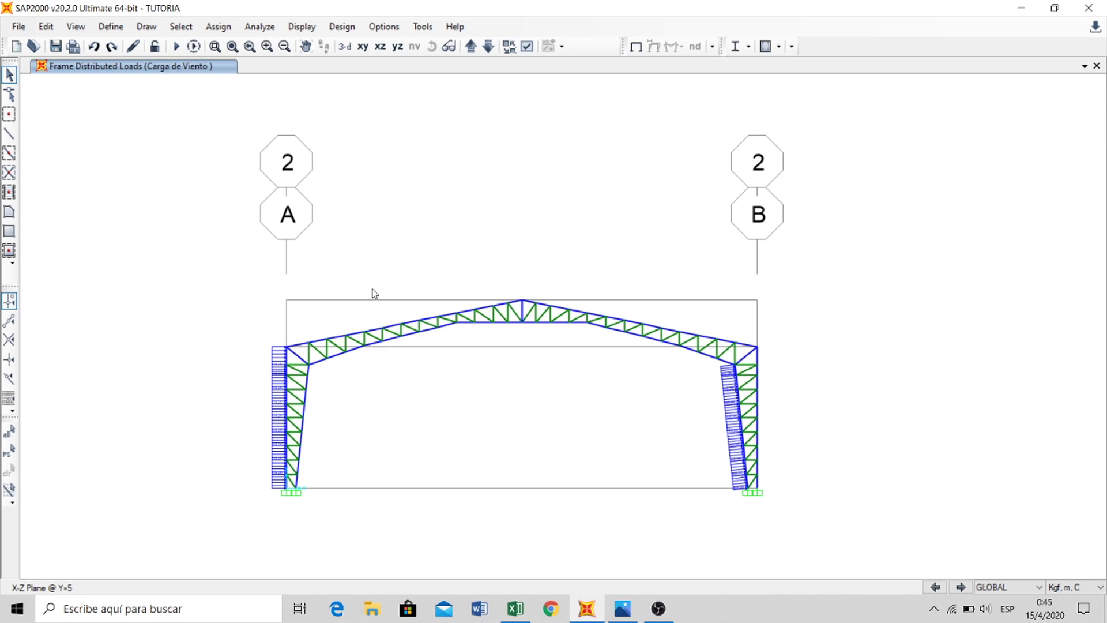
middle_click_drag(363, 288, 365, 272)
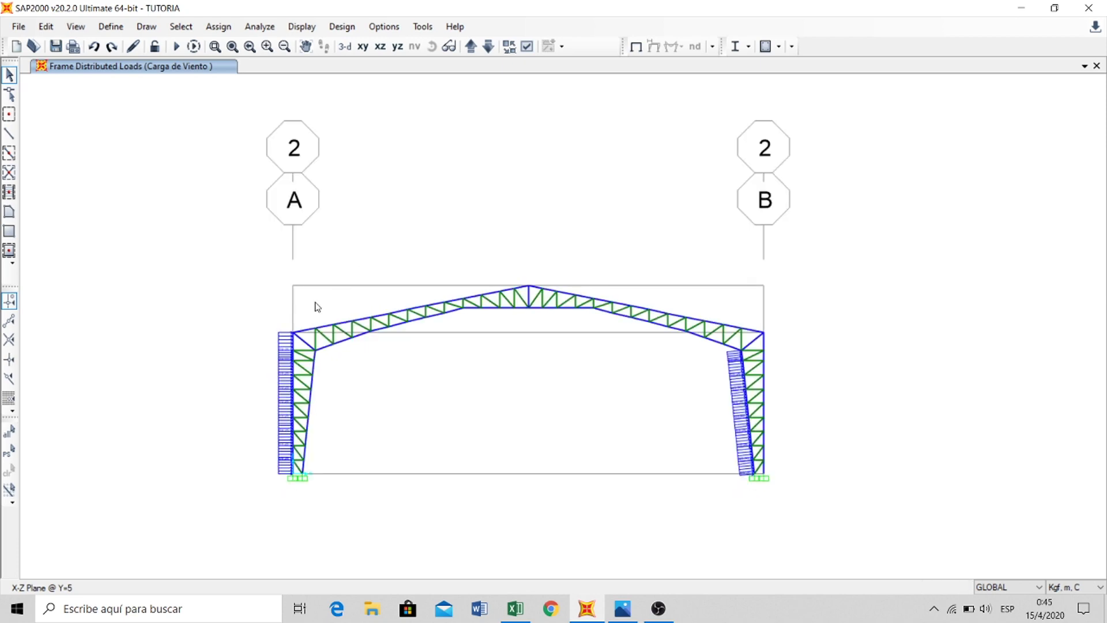
scroll(315, 306, "up", 2)
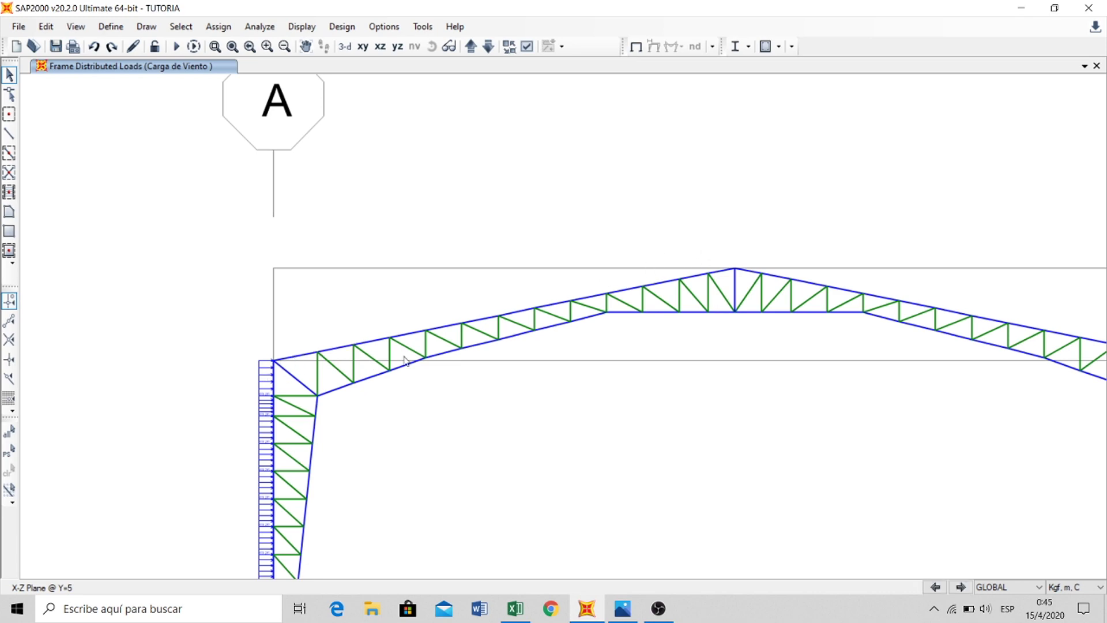
left_click(298, 356)
left_click(337, 348)
left_click(376, 341)
left_click(409, 335)
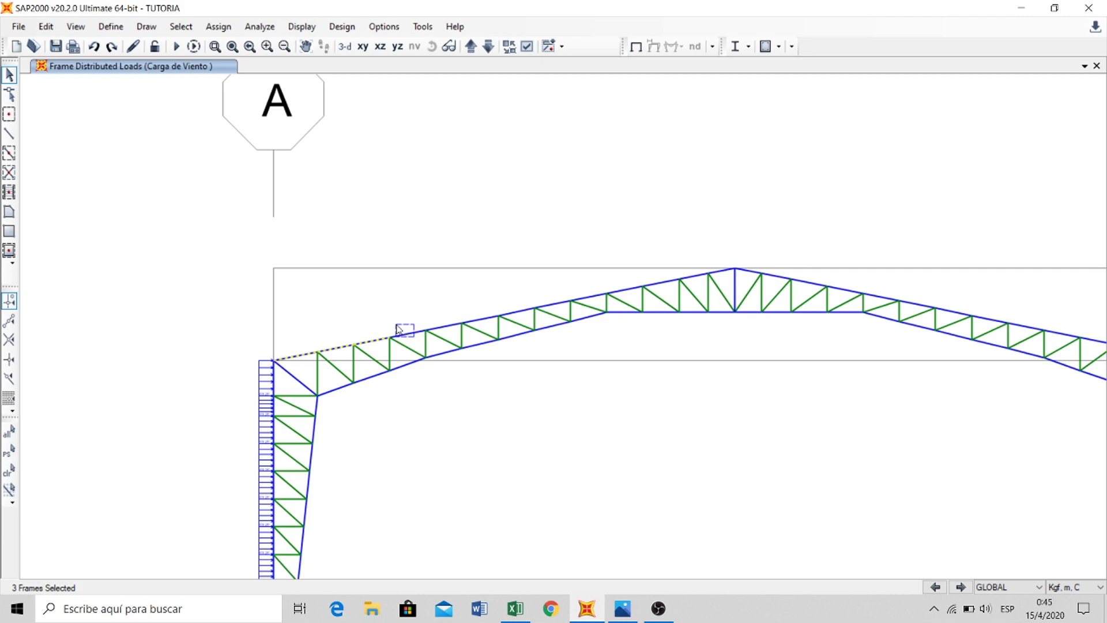
left_click(443, 326)
left_click(482, 319)
left_click(519, 316)
left_click(555, 309)
left_click(587, 298)
left_click(629, 289)
left_click(669, 282)
left_click(692, 275)
left_click(718, 269)
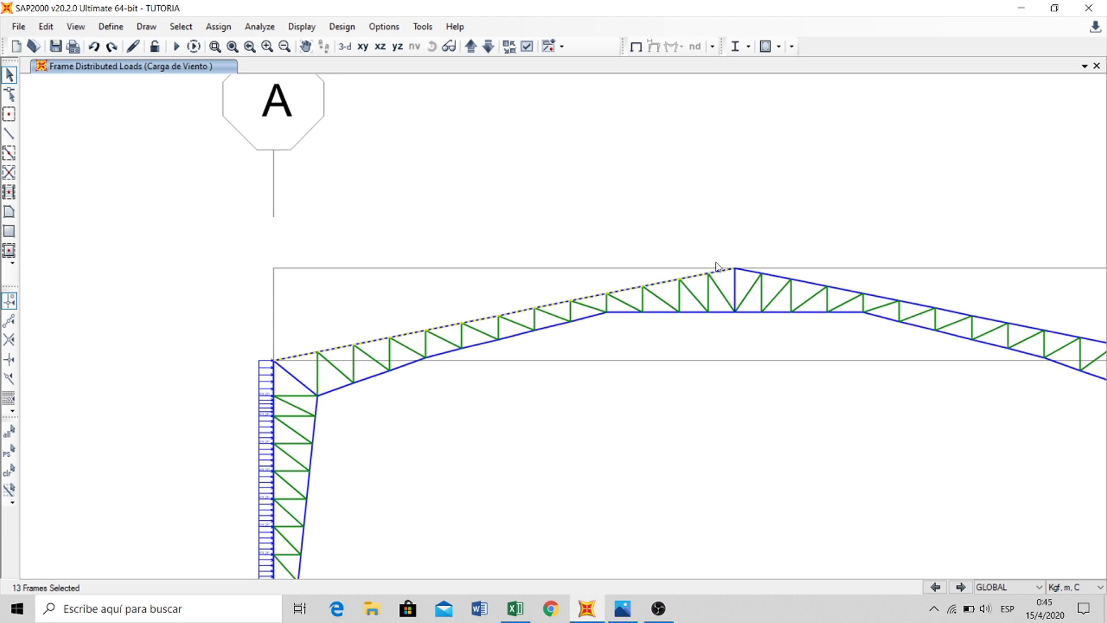
- Open the distributed frame load assignment for the selected top-chord frames and move its dialog clear
left_click(219, 26)
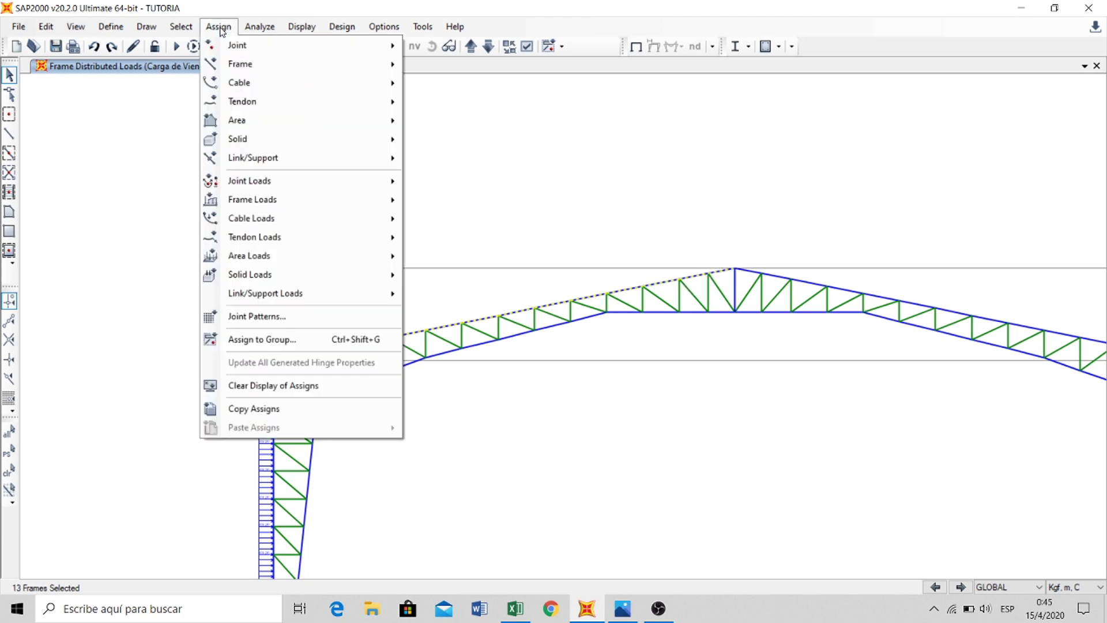
mouse_move(256, 204)
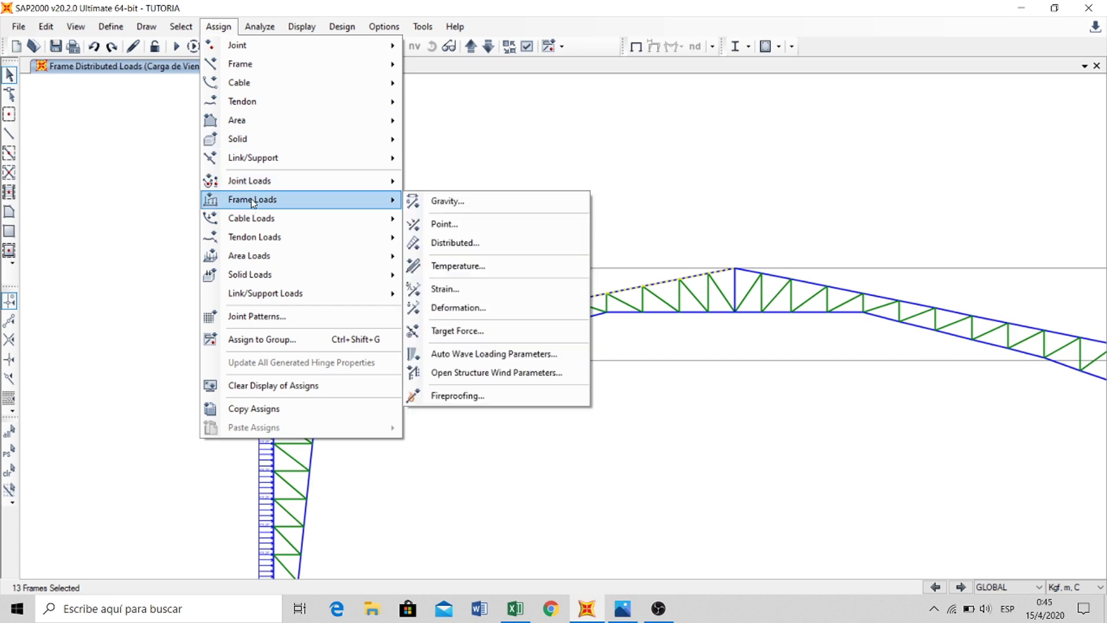
left_click(475, 254)
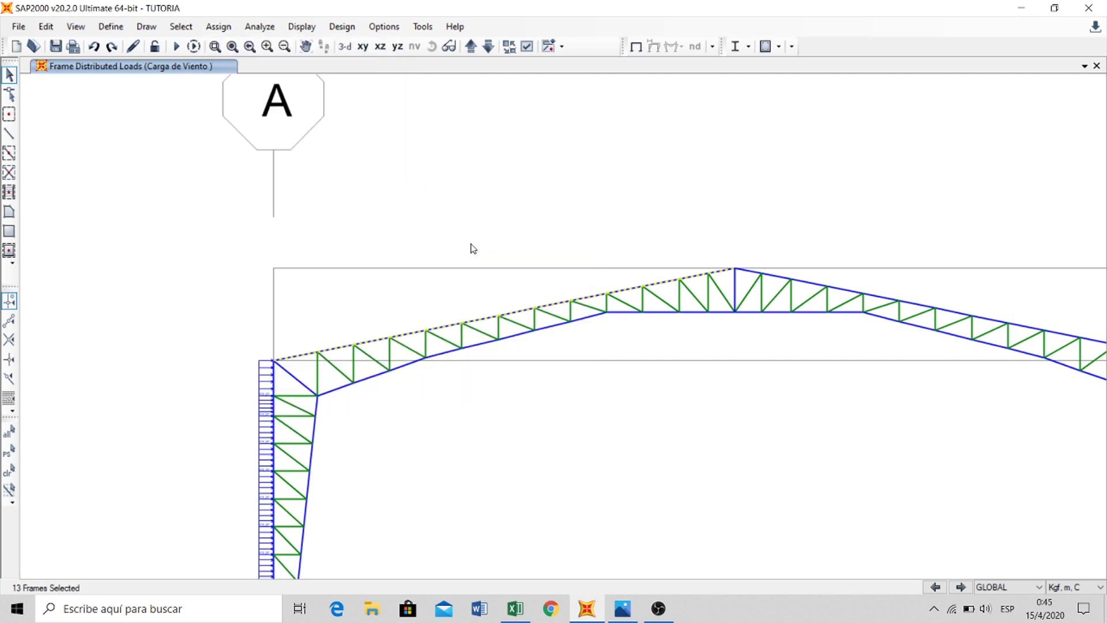
left_click_drag(534, 163, 506, 158)
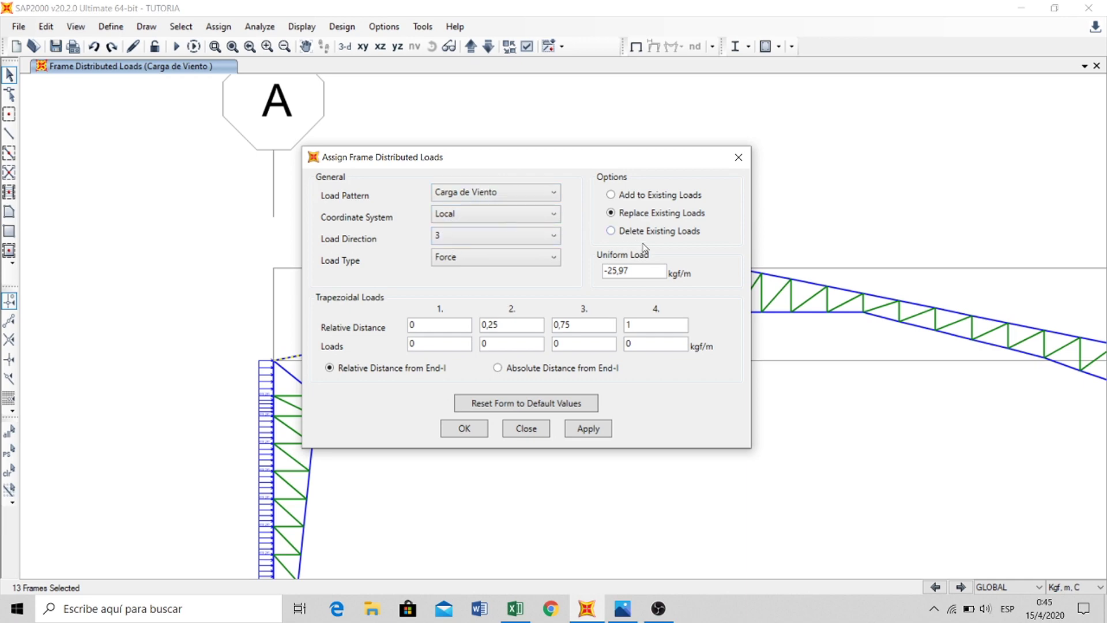
- Switch to the Excel calculation sheet and look up the distributed wind load for the central beams just before section 3.3
left_click(517, 613)
scroll(314, 284, "up", 7)
scroll(236, 275, "down", 5)
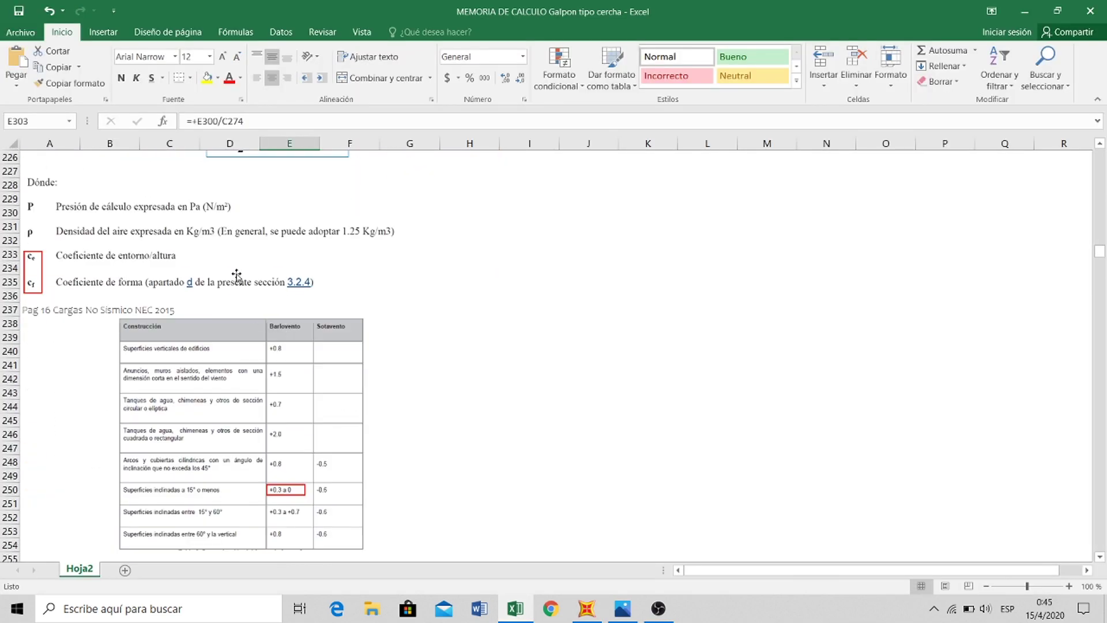
scroll(236, 276, "down", 6)
scroll(269, 287, "down", 12)
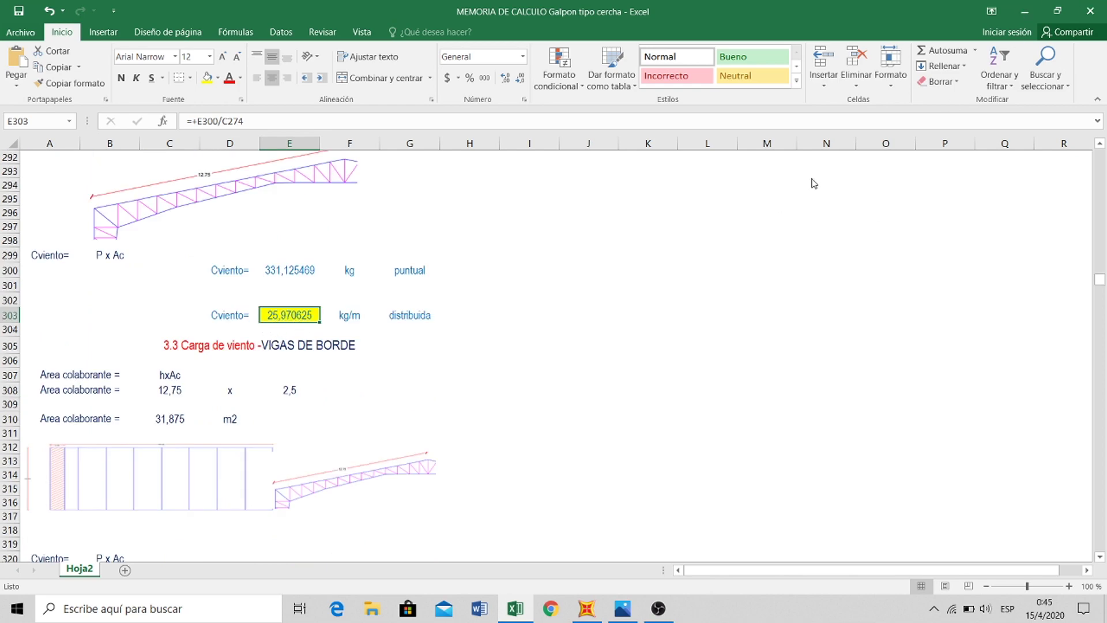
- Back in SAP2000, assign a uniform load of -25,97 kgf/m to the selected top-chord frames in local direction 3 under Carga de Viento
key("alt+Tab")
type("-25,97")
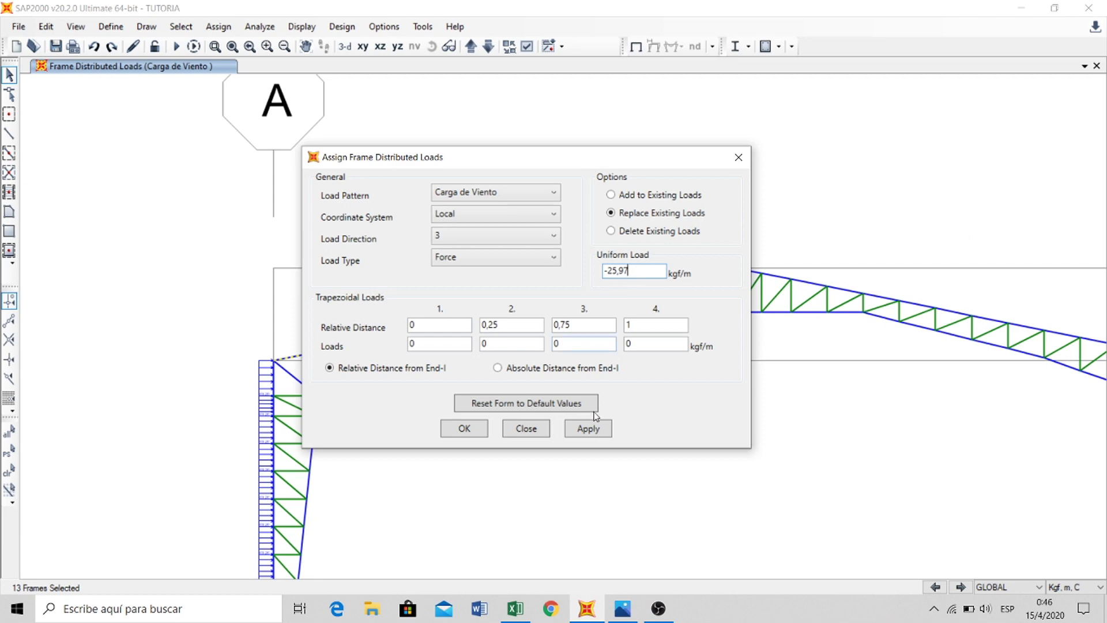
left_click(587, 429)
left_click(468, 427)
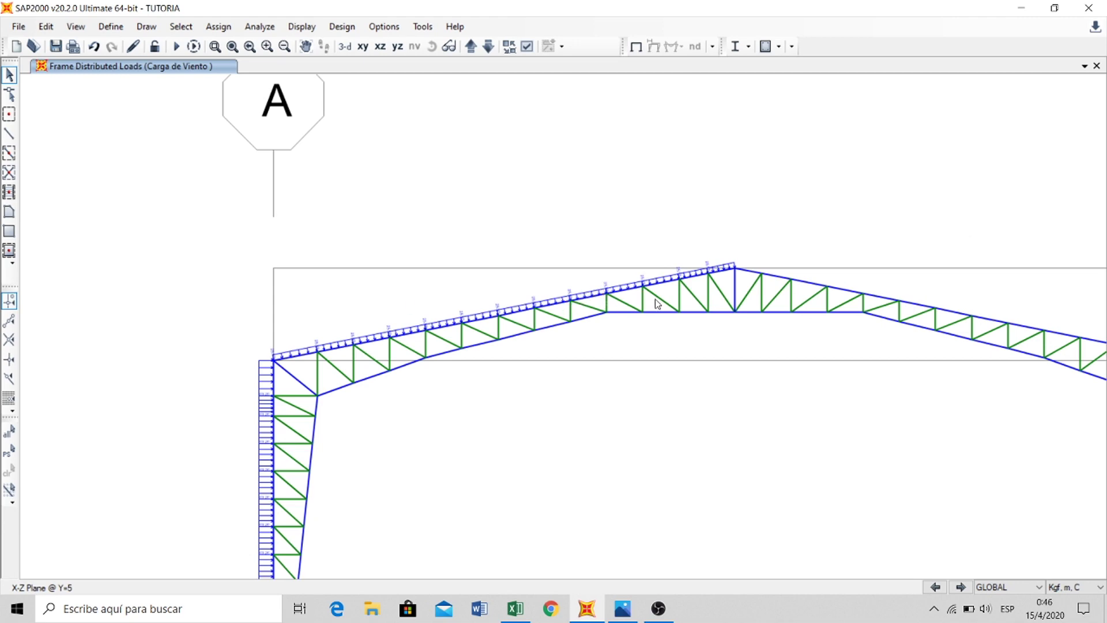
middle_click_drag(541, 190, 427, 262)
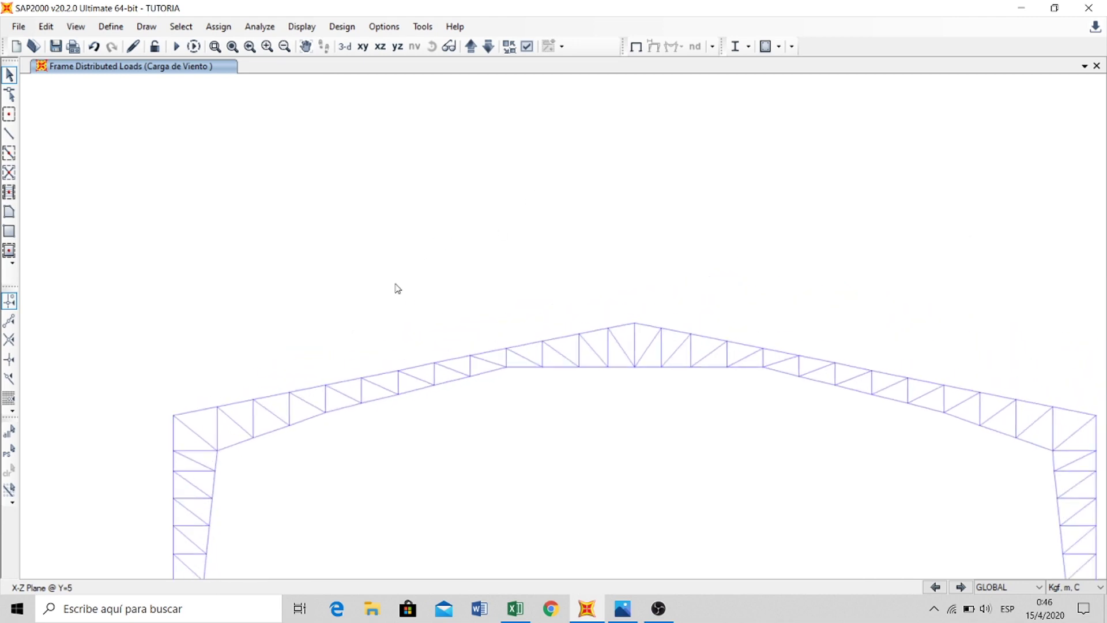
middle_click_drag(449, 224, 224, 125)
middle_click_drag(360, 149, 362, 75)
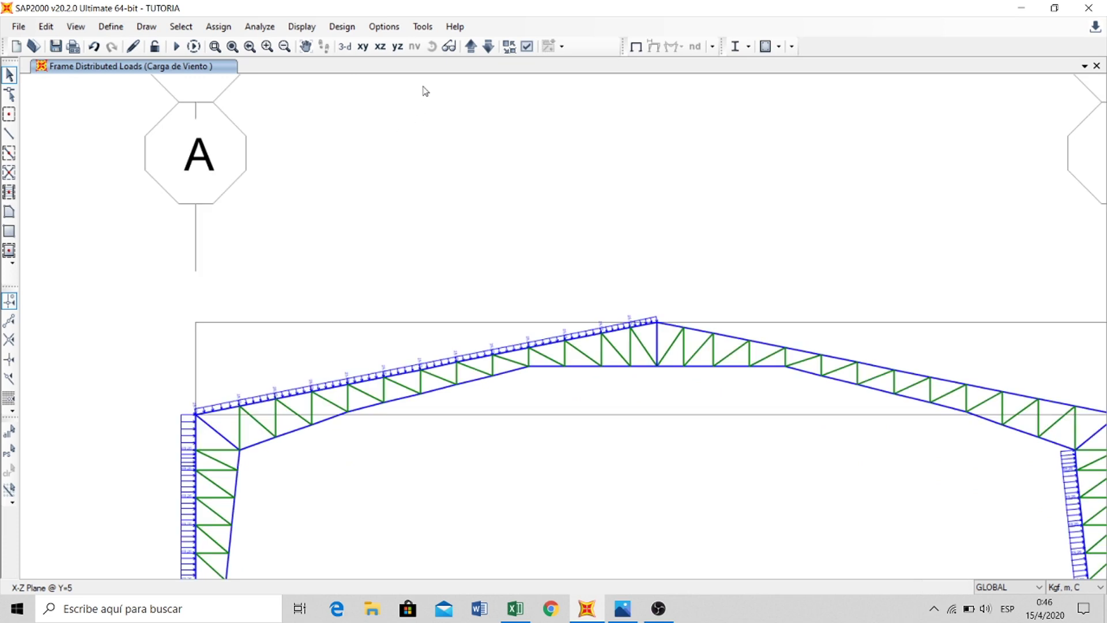
- In the X-Z elevation at Y=0, select all top-chord frames from the grid A column to the ridge
left_click(489, 46)
middle_click_drag(383, 141, 372, 184)
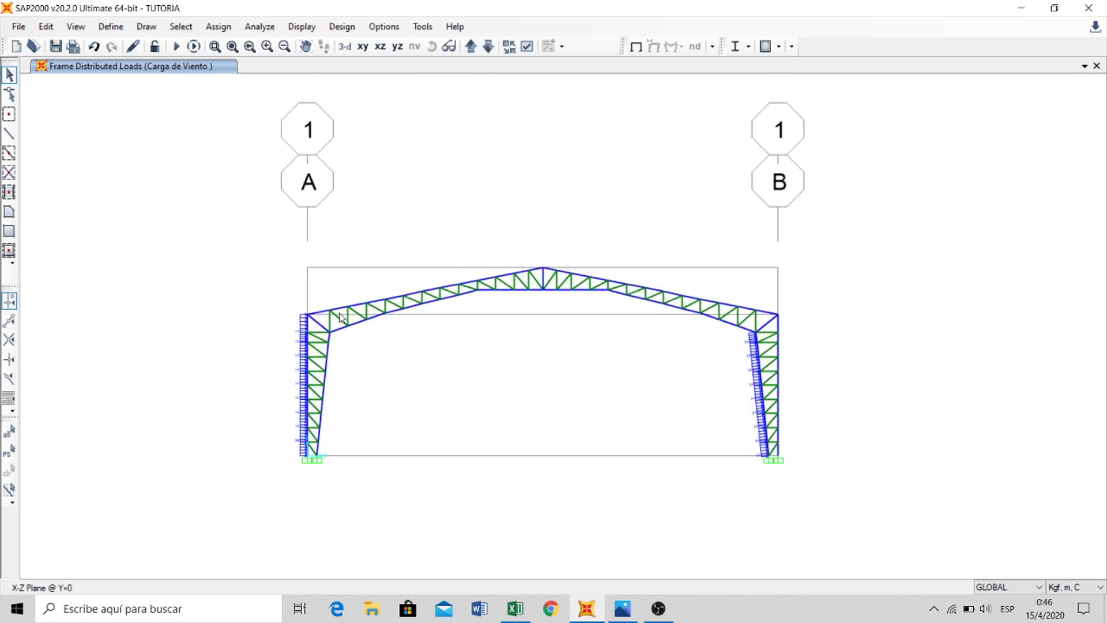
scroll(318, 304, "up", 2)
left_click(319, 325)
left_click(365, 317)
left_click_drag(401, 313, 464, 287)
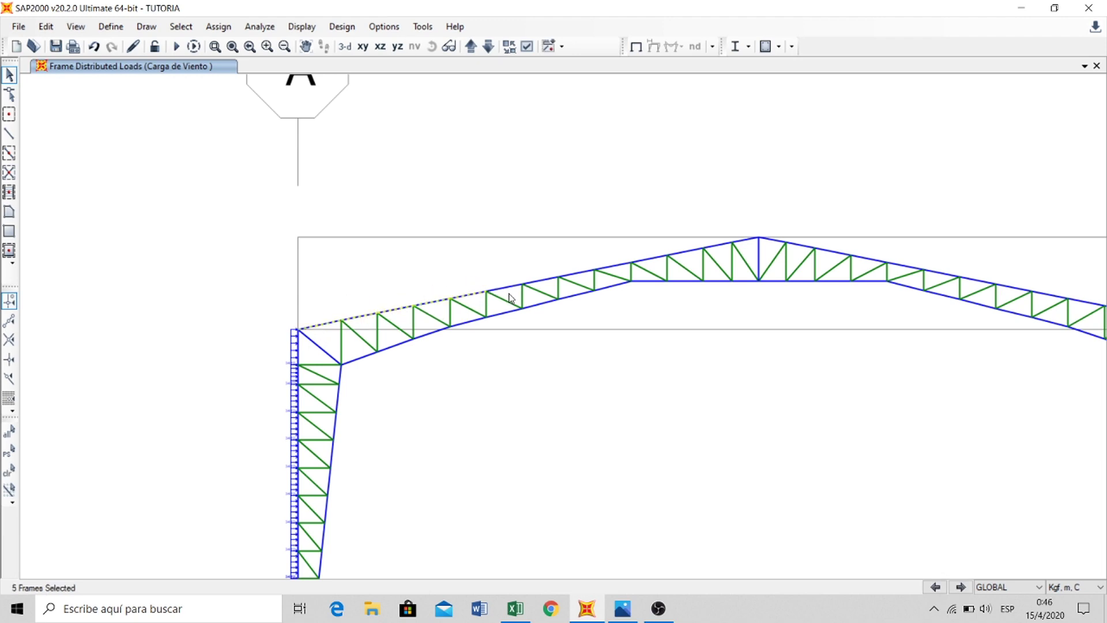
left_click_drag(551, 285, 536, 268)
left_click_drag(517, 309, 499, 286)
left_click(603, 270)
left_click_drag(583, 278, 566, 261)
left_click_drag(640, 252, 711, 237)
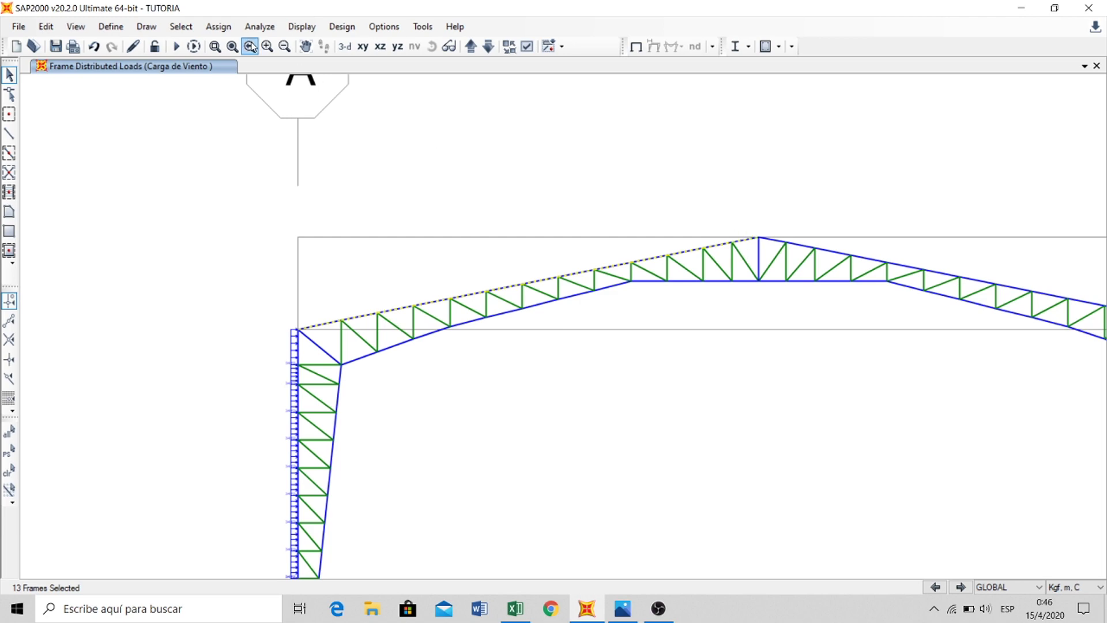
- Open the distributed frame load assignment for the top-chord frames selected at Y=0
left_click(219, 27)
mouse_move(273, 199)
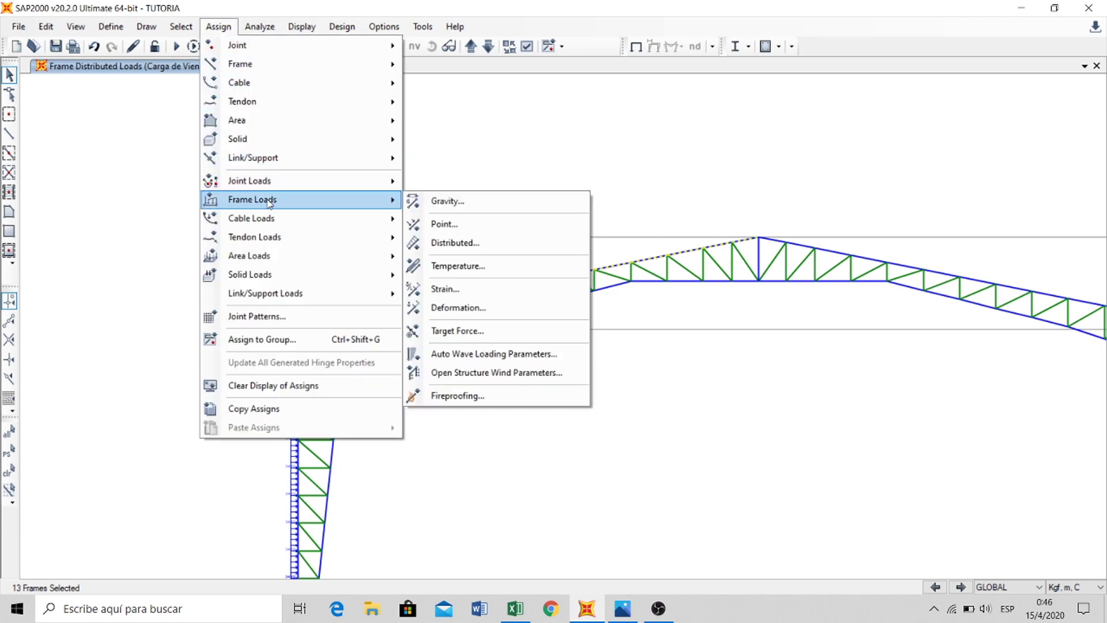
left_click(488, 243)
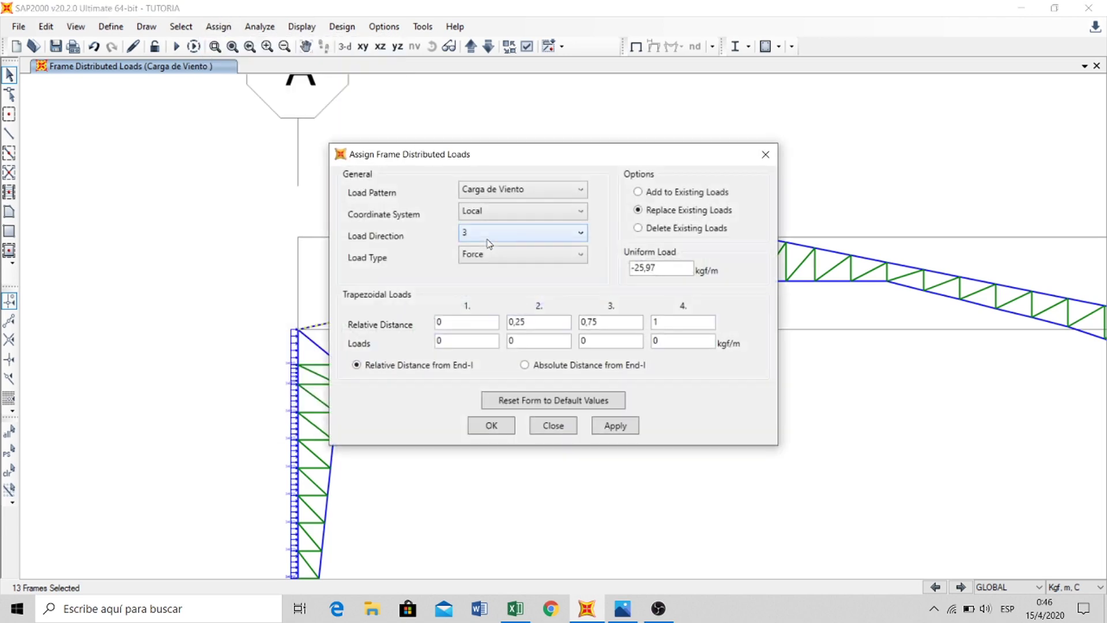
- Switch to the Excel calculation sheet and look up the edge beams' distributed wind load in section 3.3
left_click(515, 609)
scroll(411, 330, "down", 6)
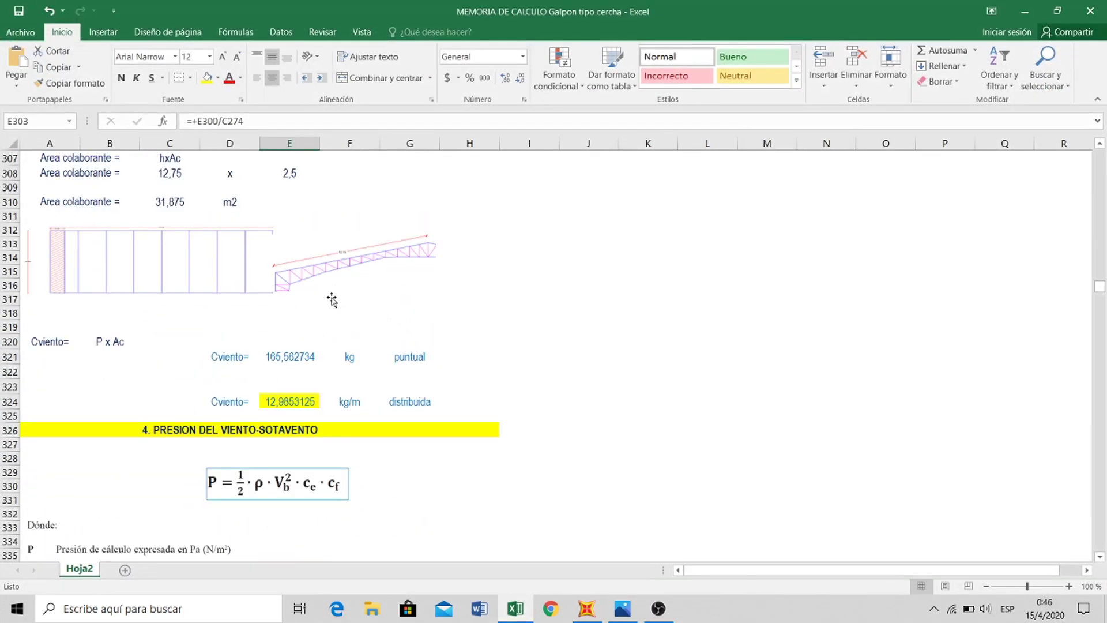
scroll(333, 299, "up", 3)
scroll(324, 271, "down", 2)
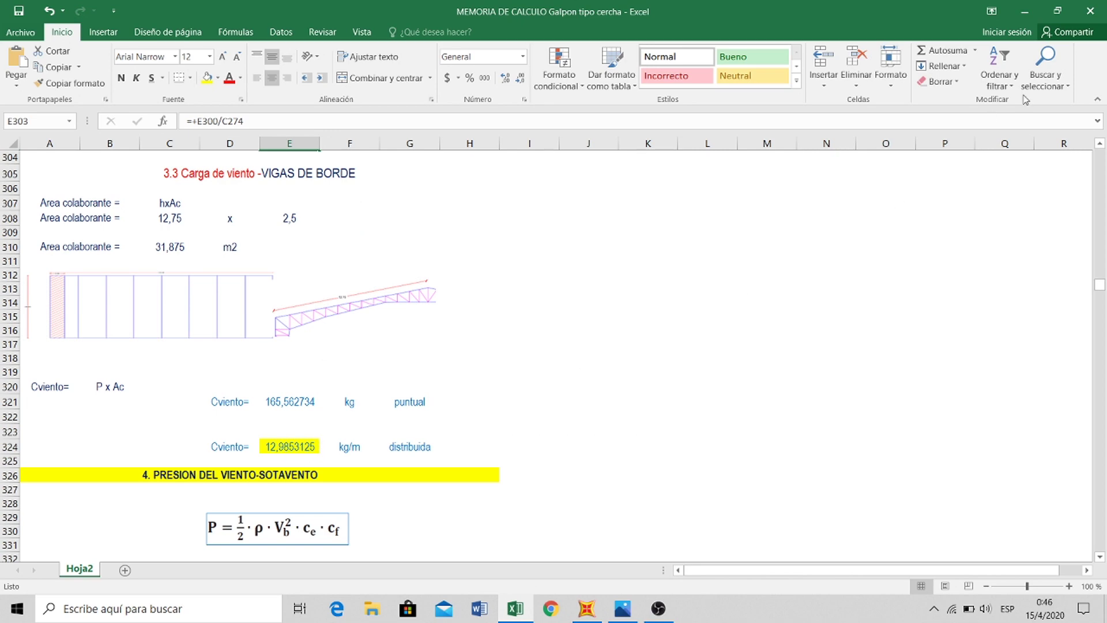
- Return to SAP2000 and assign a uniform load of -12,98 kgf/m to the selected edge-frame top chord under Carga de Viento
left_click(1025, 12)
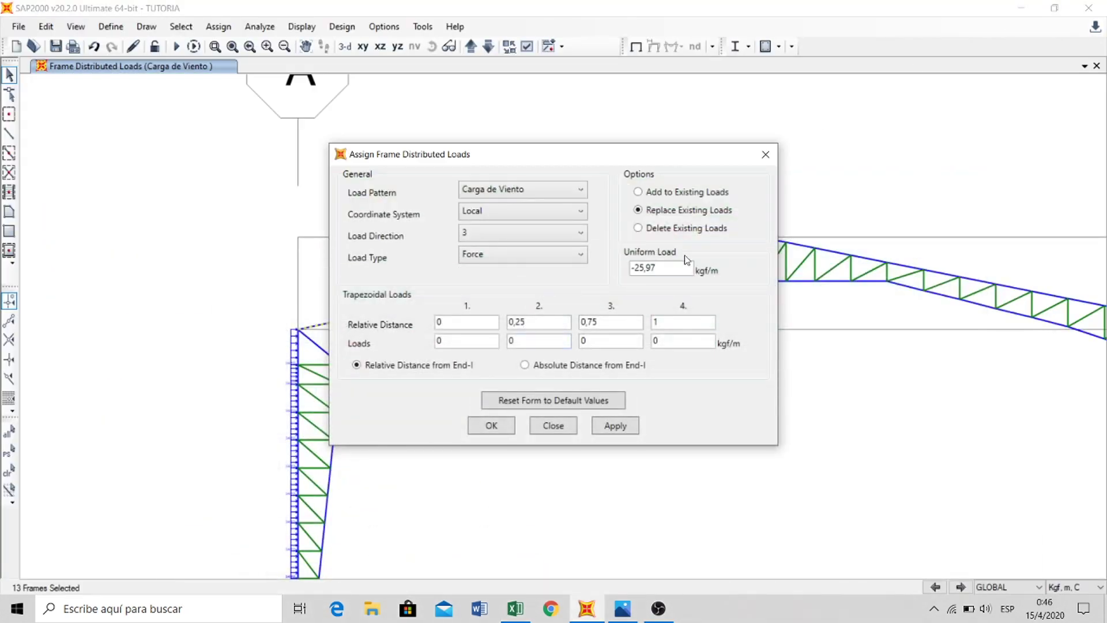
left_click_drag(660, 268, 618, 268)
type("-")
left_click(616, 425)
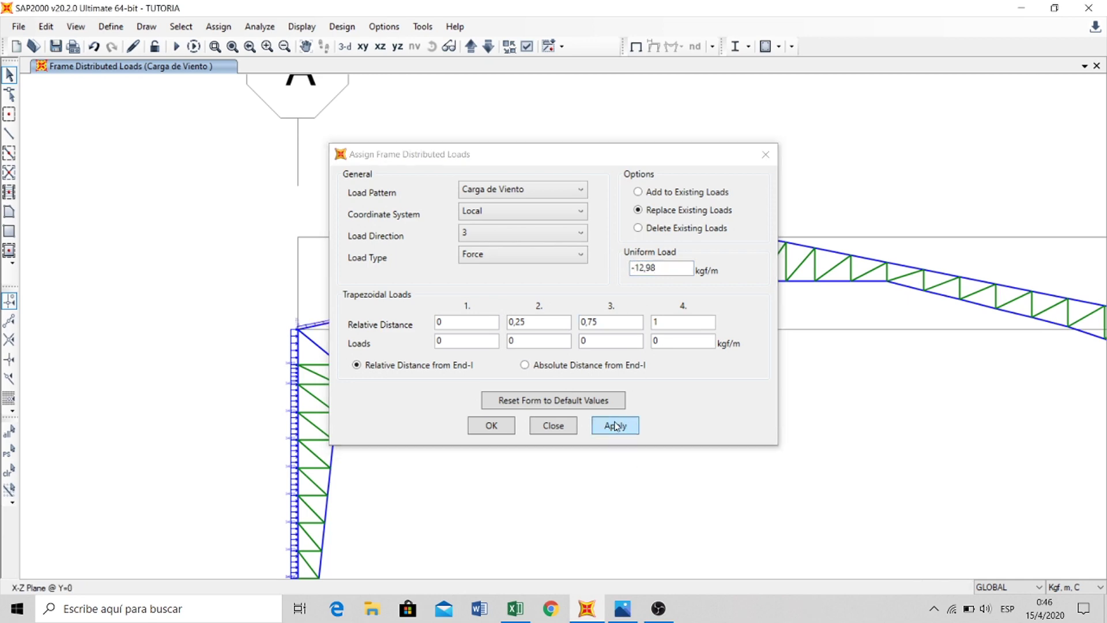
left_click(494, 426)
middle_click_drag(593, 206, 445, 233)
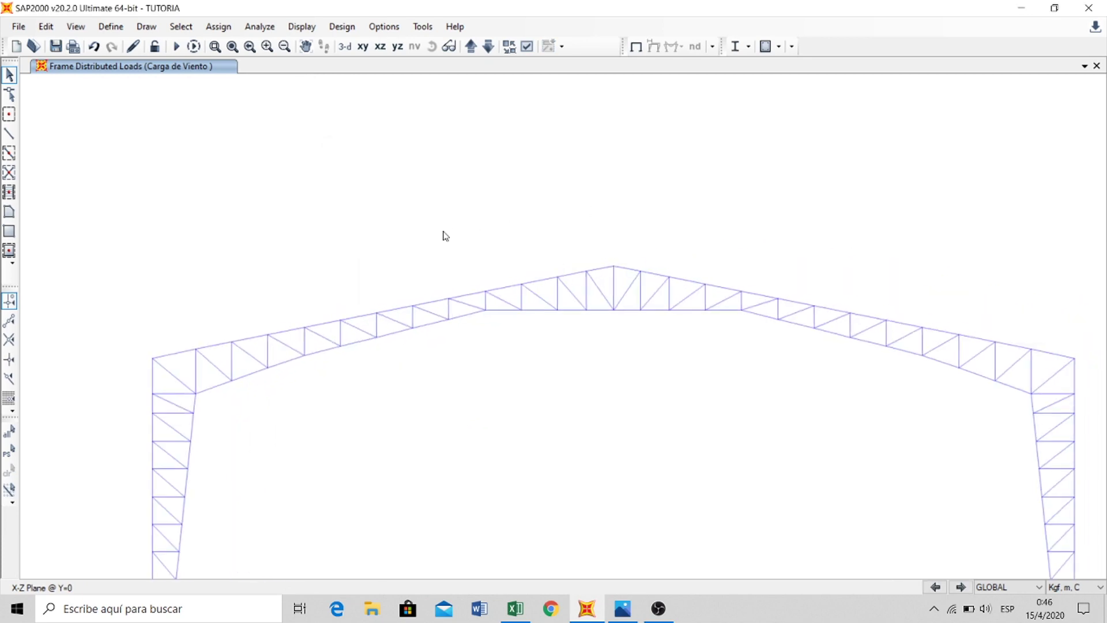
middle_click_drag(504, 211, 289, 356)
scroll(403, 240, "down", 2)
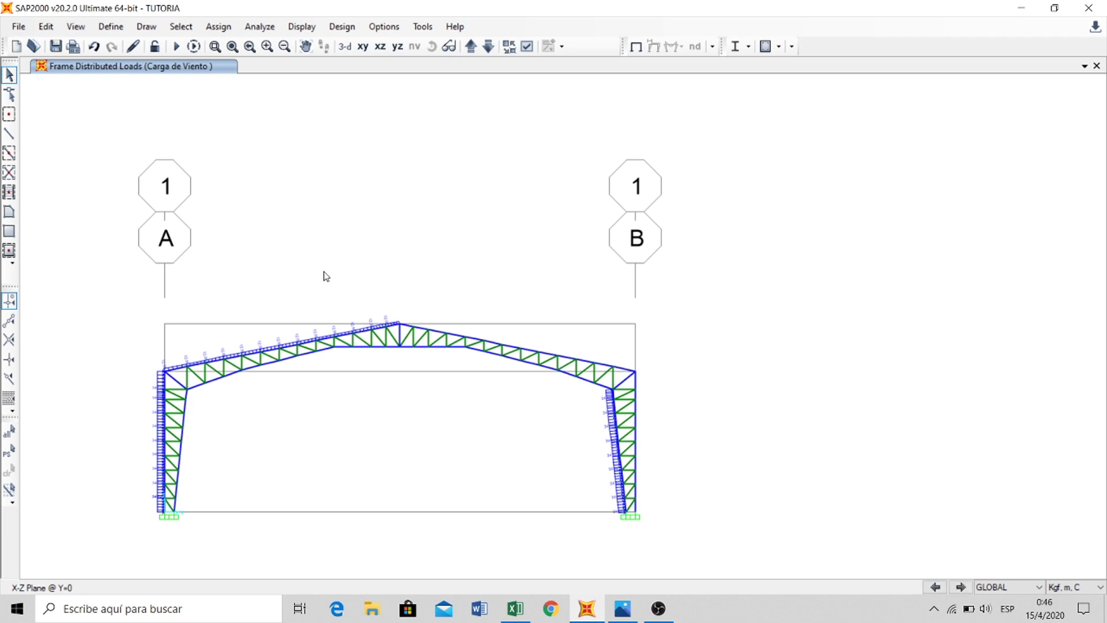
middle_click_drag(378, 343, 396, 349)
- In the X-Z elevation at Y=5, select all bottom-chord frames from the ridge to the grid B column
left_click(471, 47)
middle_click_drag(509, 177, 416, 234)
middle_click_drag(508, 340, 470, 358)
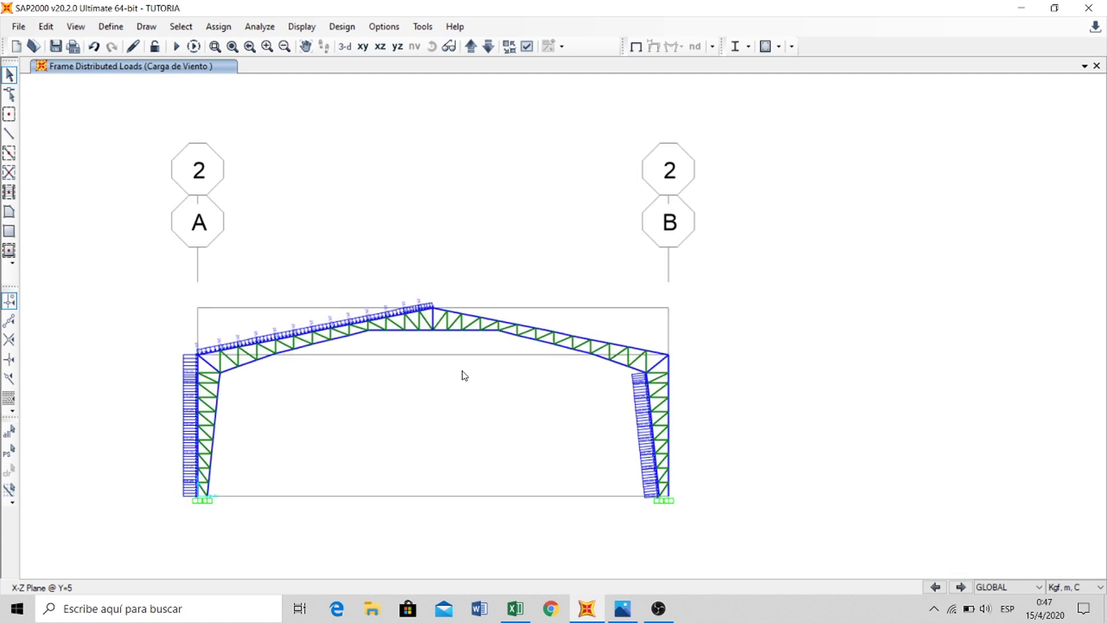
scroll(442, 351, "up", 2)
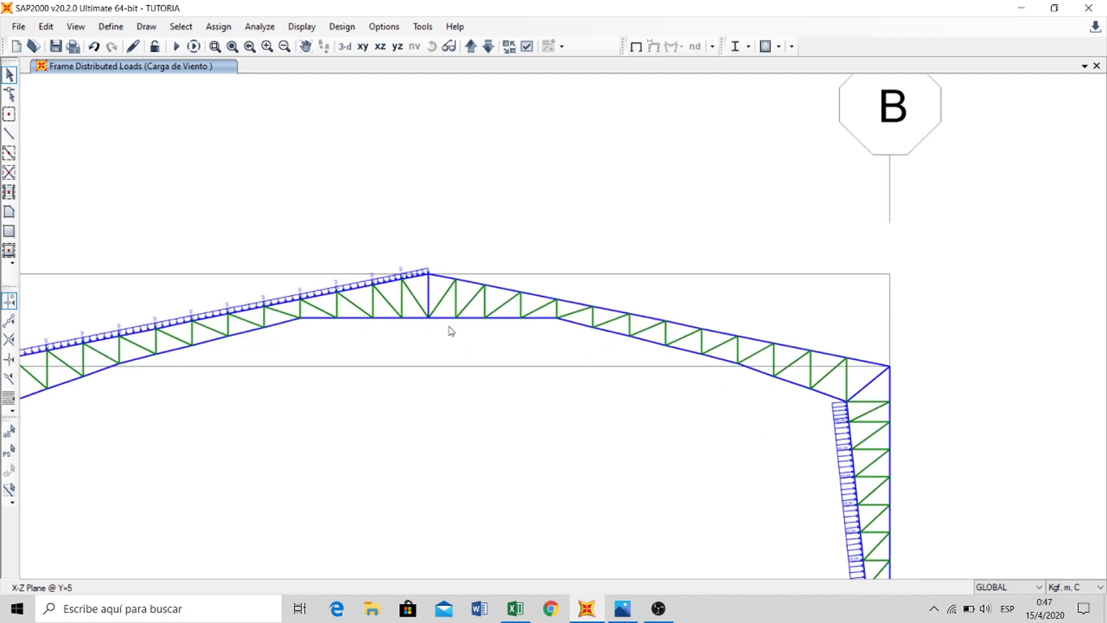
left_click(441, 318)
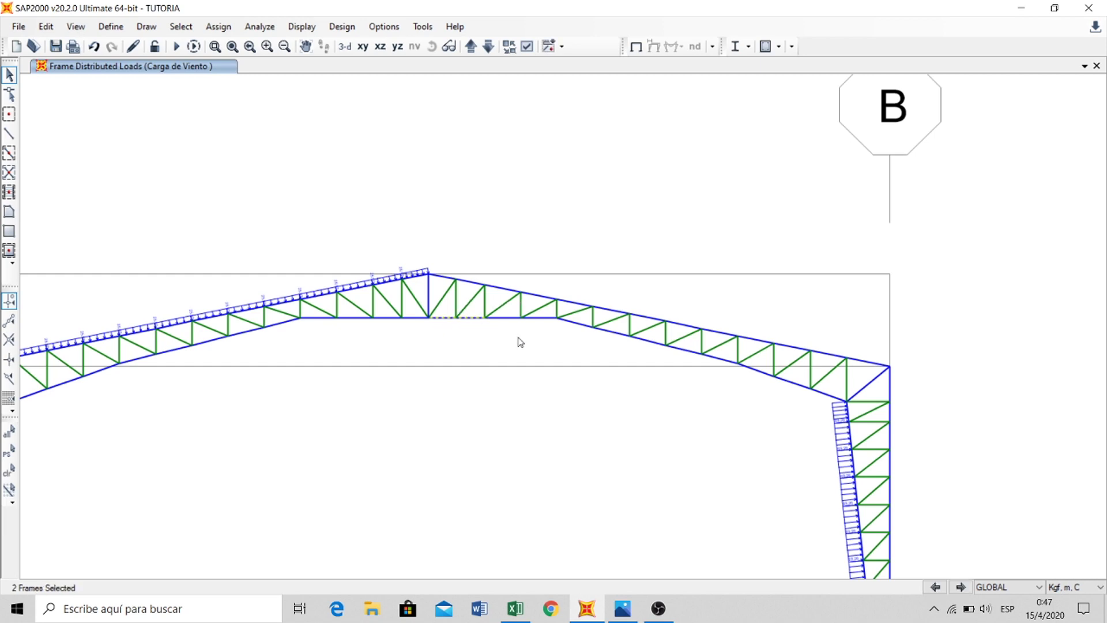
left_click_drag(444, 309, 594, 345)
left_click(574, 327)
left_click(645, 342)
left_click(609, 330)
left_click(684, 353)
left_click(718, 358)
left_click(755, 370)
left_click(783, 379)
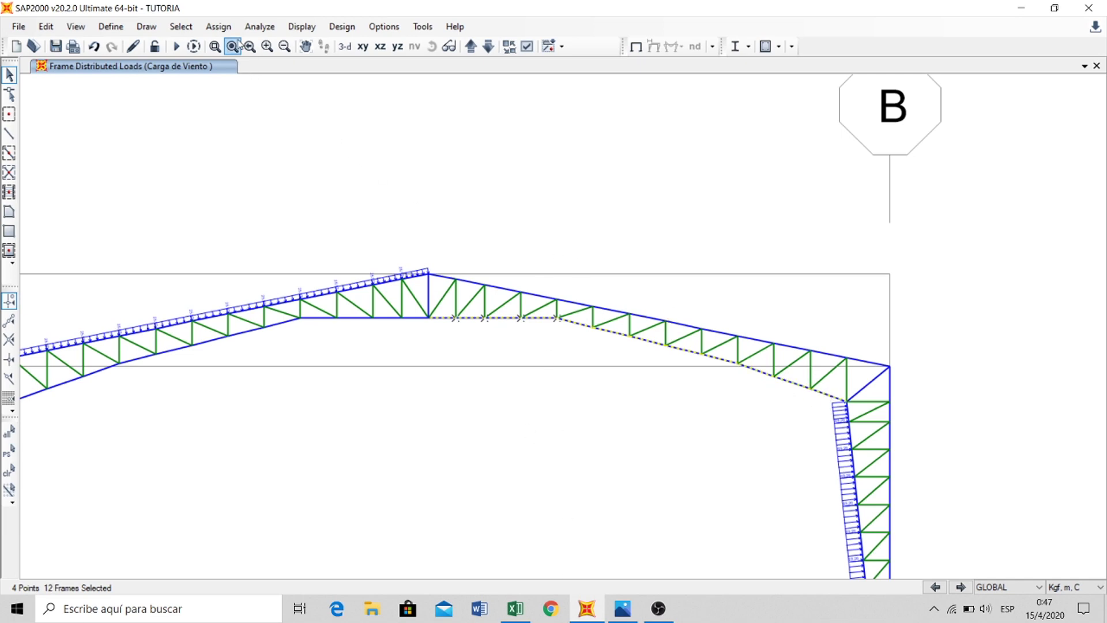
- Open the distributed frame load assignment for the selected bottom-chord frames and its uniform load value for editing
left_click(224, 27)
mouse_move(278, 203)
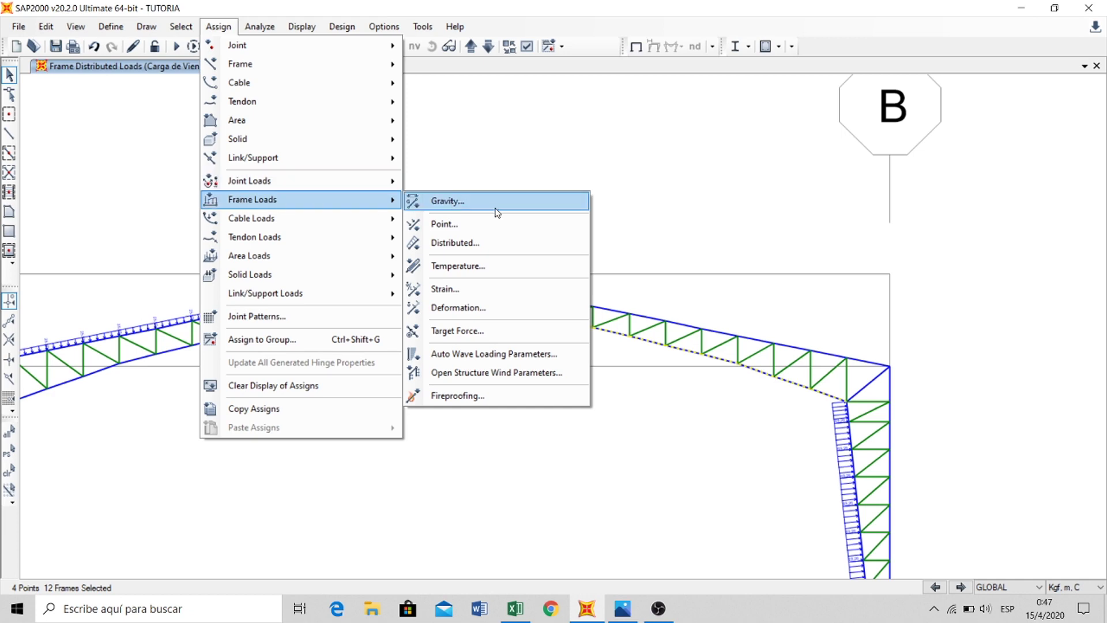
left_click(494, 242)
double_click(673, 269)
- In the Excel calculation sheet, look up the leeward distributed wind load for the central beams in section 4.2
left_click(515, 609)
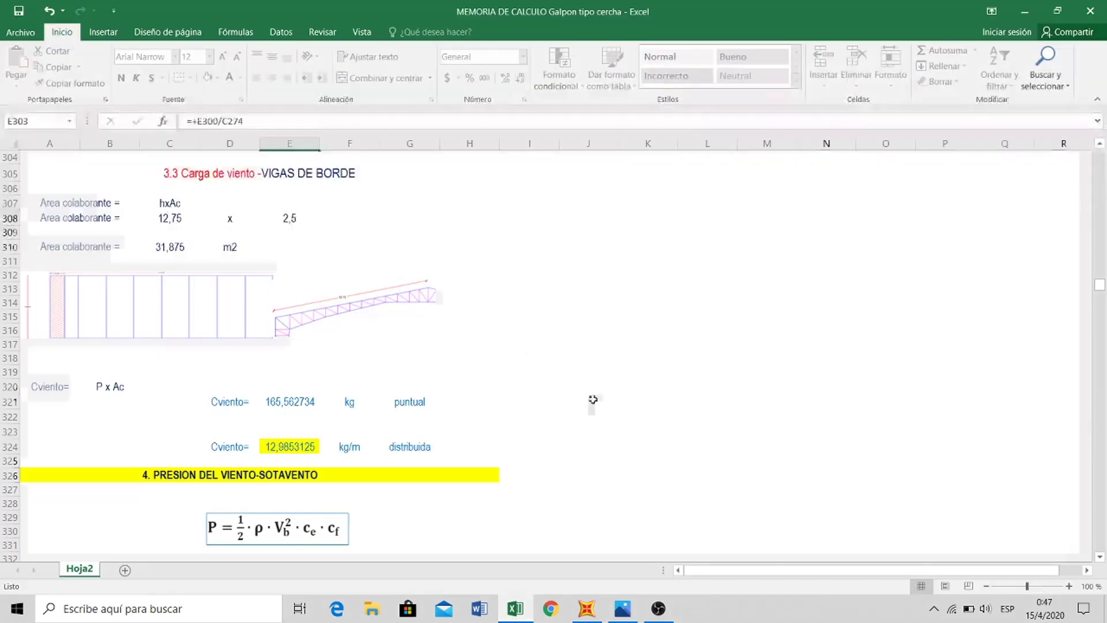
scroll(258, 221, "down", 8)
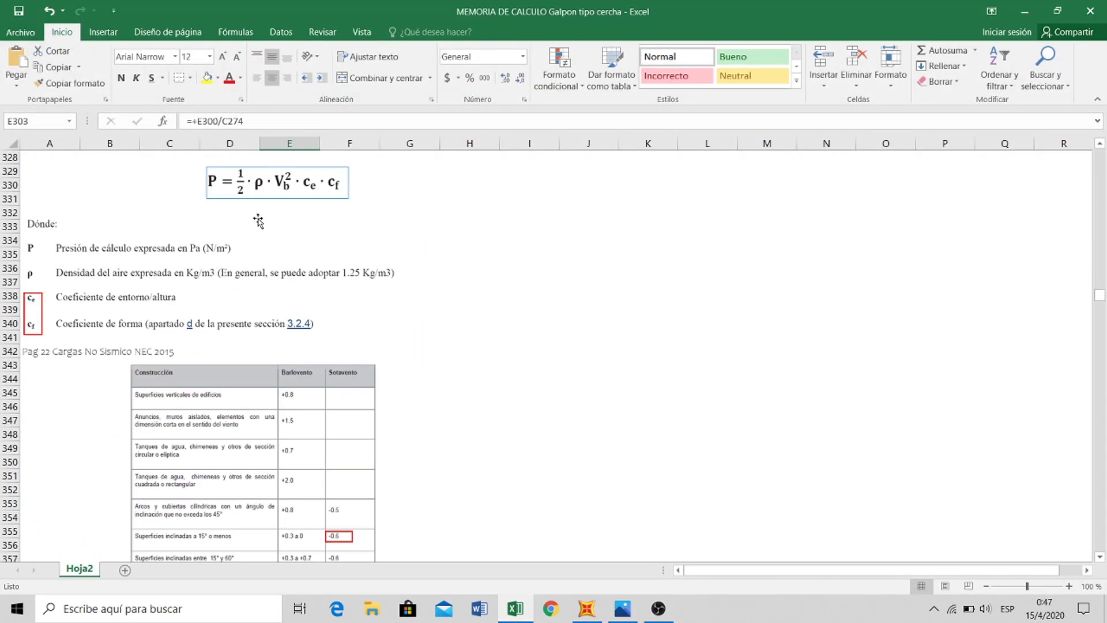
scroll(258, 221, "up", 2)
scroll(271, 238, "down", 8)
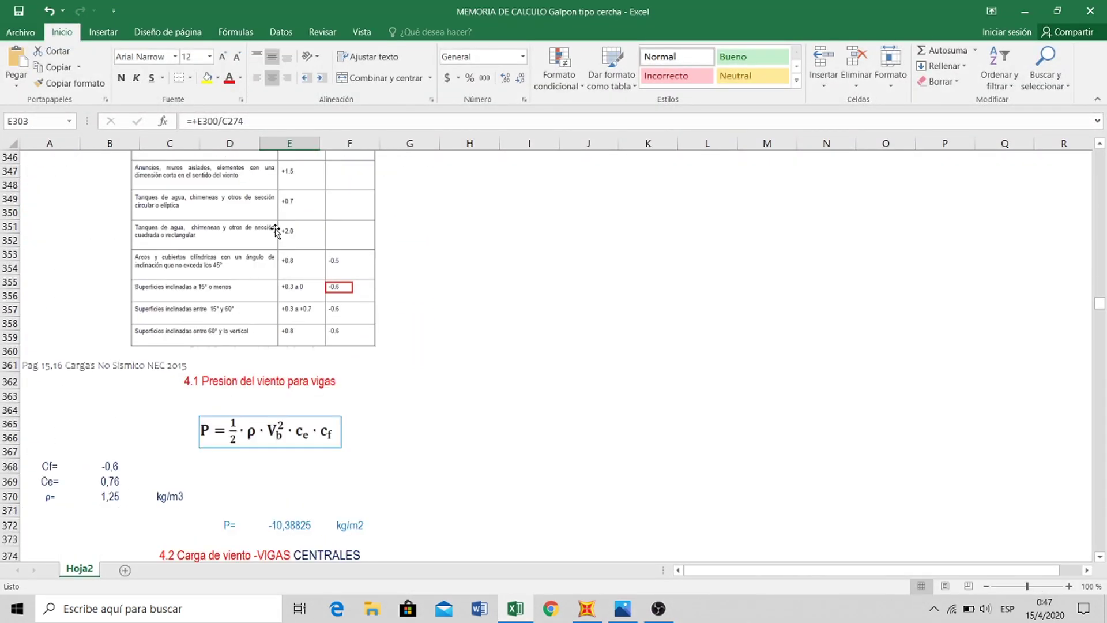
scroll(275, 231, "down", 11)
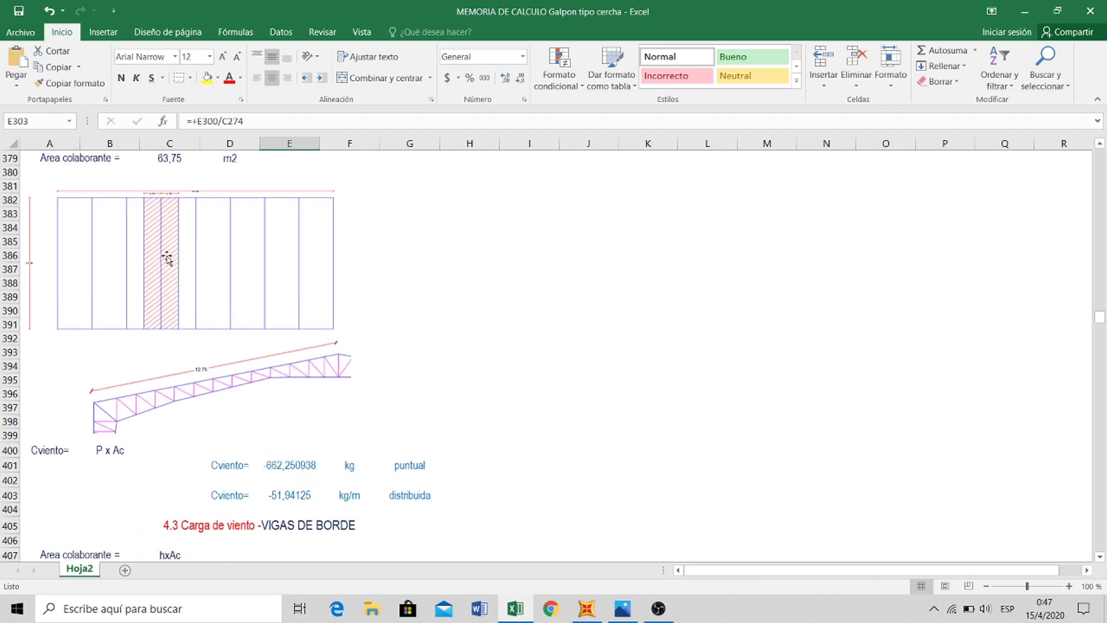
scroll(167, 259, "down", 6)
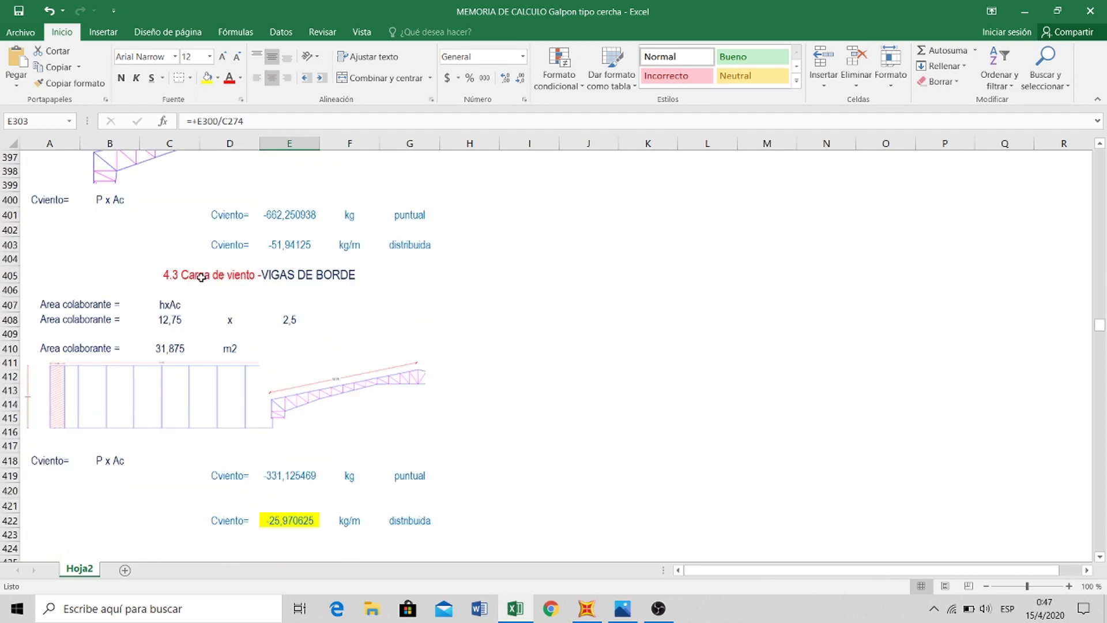
scroll(202, 276, "up", 2)
left_click(286, 329)
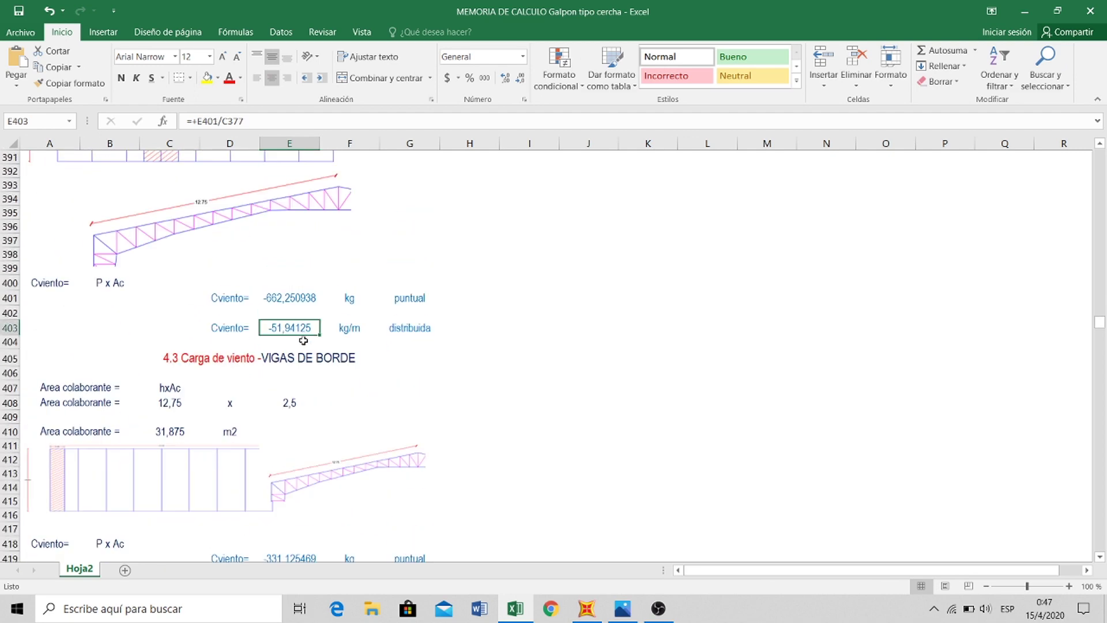
- Return to SAP2000 and assign a uniform load of -51,94 kgf/m to the selected bottom-chord frames under Carga de Viento
left_click(1025, 11)
left_click(630, 267)
double_click(631, 267)
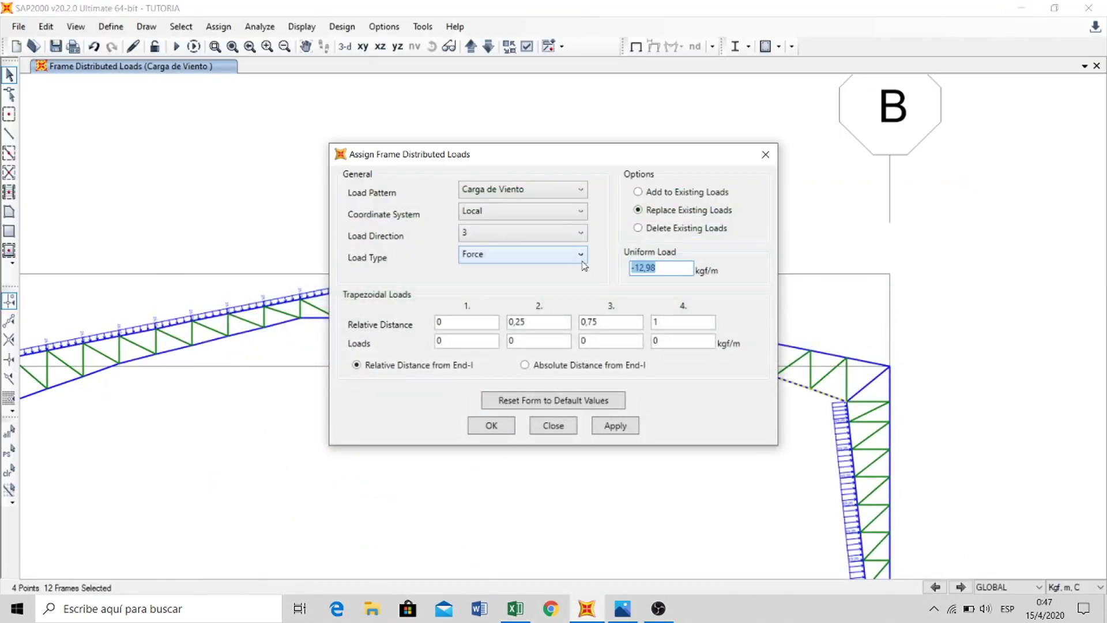
type("5")
left_click(610, 424)
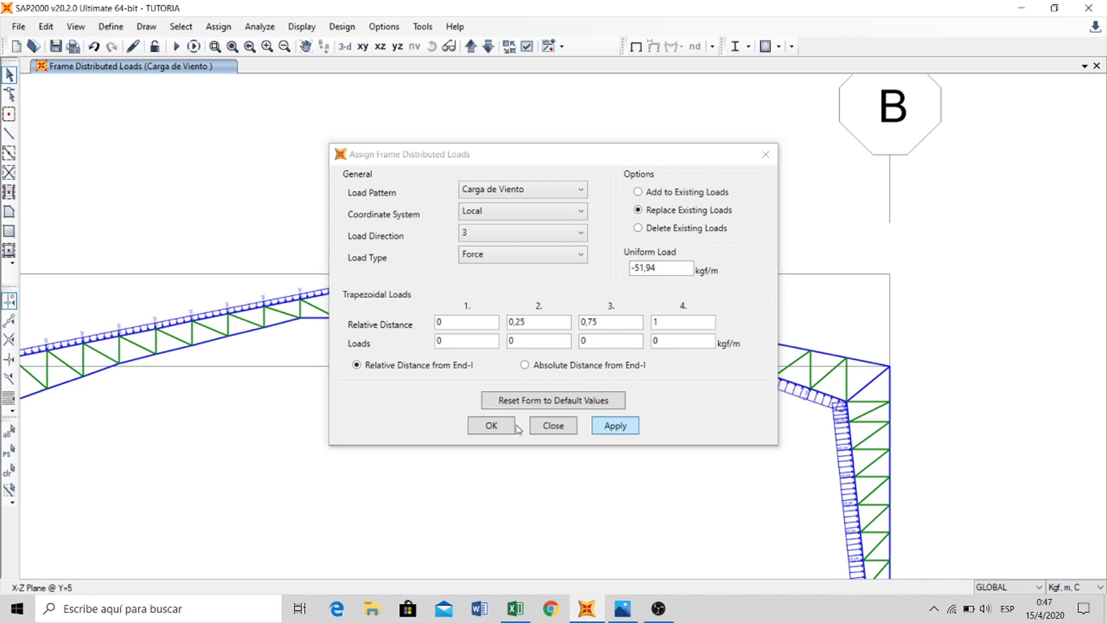
left_click(493, 425)
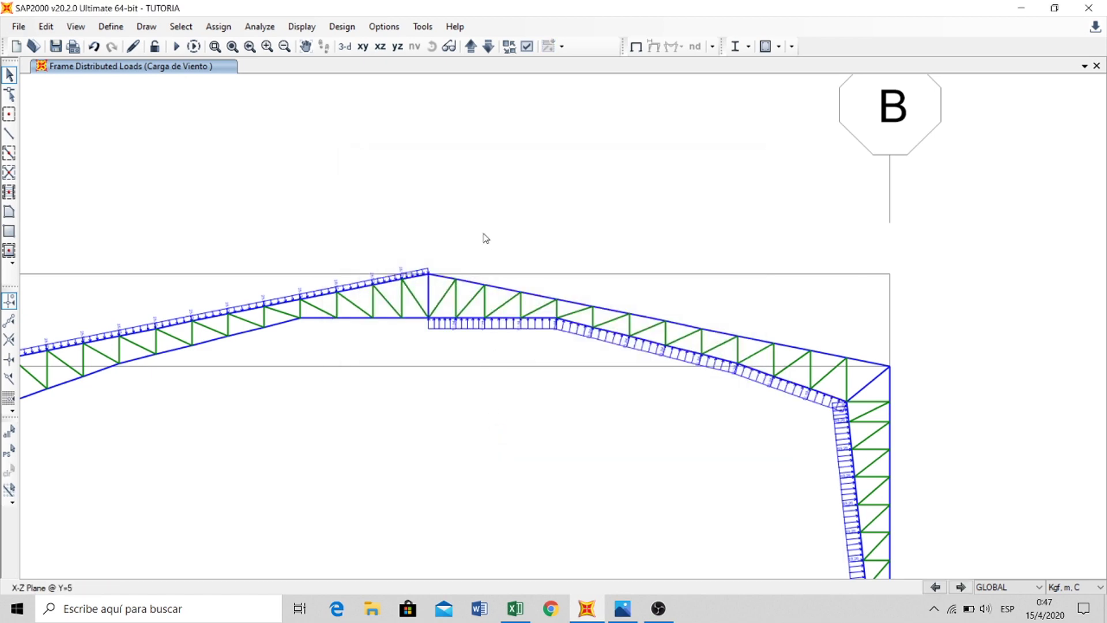
- In the X-Z elevation at Y=0, select all bottom-chord frames from the ridge to the grid B column
left_click(380, 47)
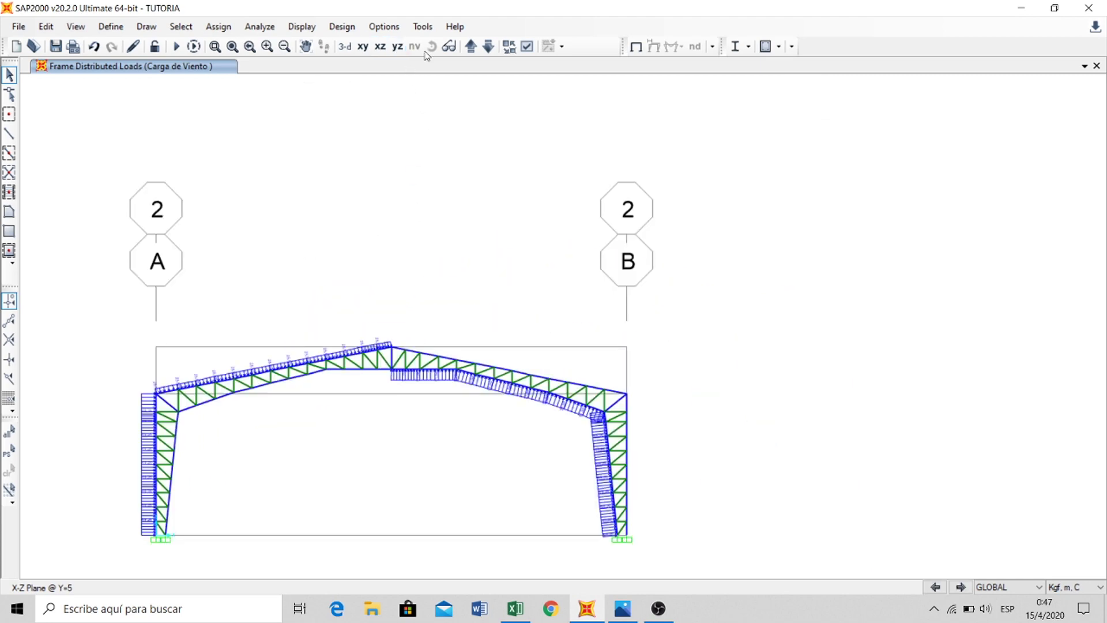
left_click(488, 46)
middle_click_drag(547, 163, 484, 312)
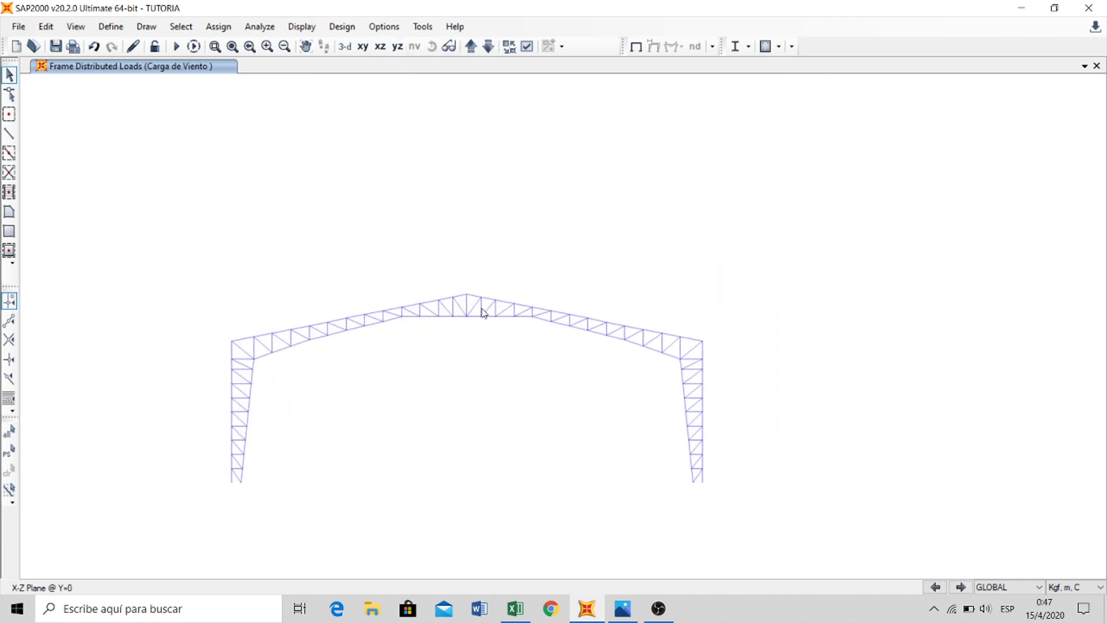
scroll(456, 319, "up", 5)
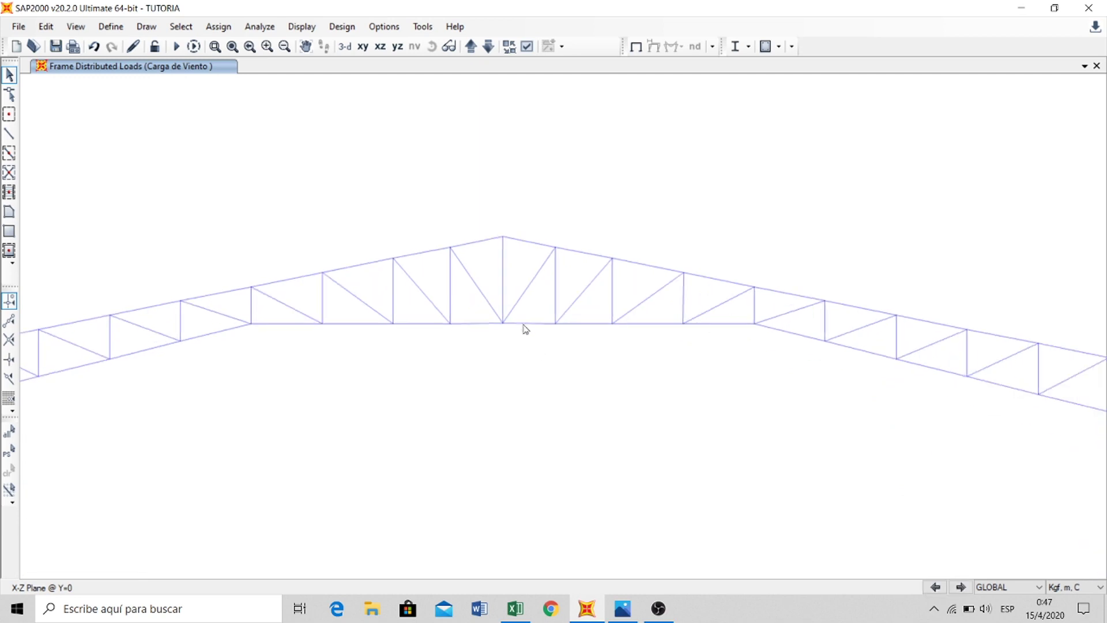
left_click_drag(470, 314, 787, 375)
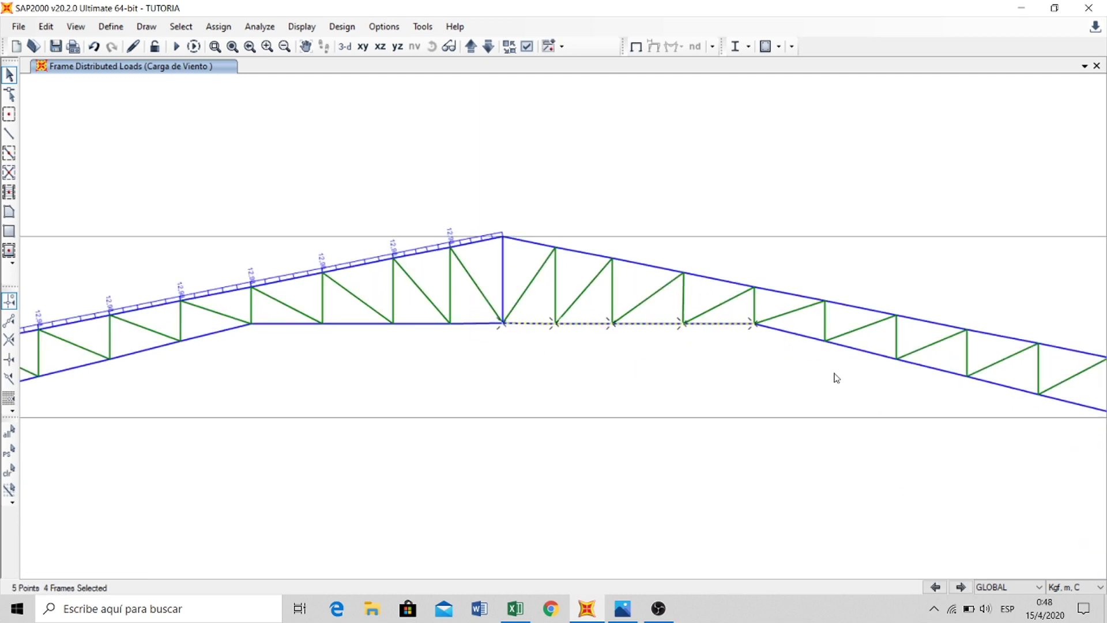
middle_click_drag(833, 376, 479, 431)
left_click(438, 386)
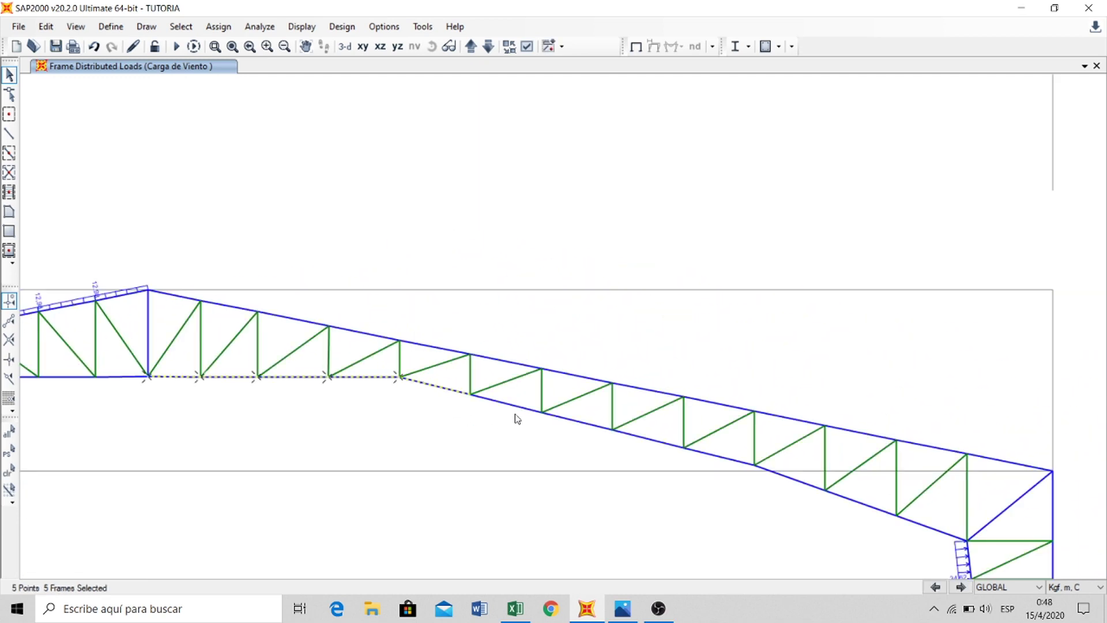
left_click_drag(594, 444, 578, 418)
left_click_drag(650, 451, 634, 431)
left_click_drag(723, 468, 711, 449)
left_click_drag(796, 495, 784, 464)
left_click_drag(876, 522, 870, 511)
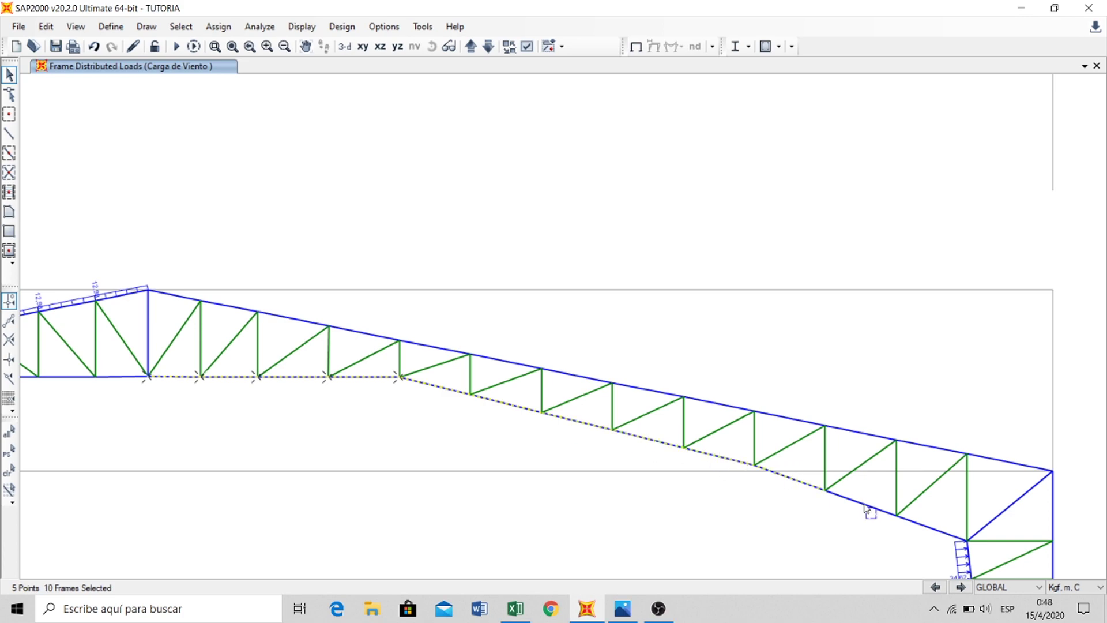
left_click(934, 530)
- Look up the leeward distributed wind load for the edge beams in section 4.3 of the Excel calculation sheet, returning to SAP2000
left_click(515, 609)
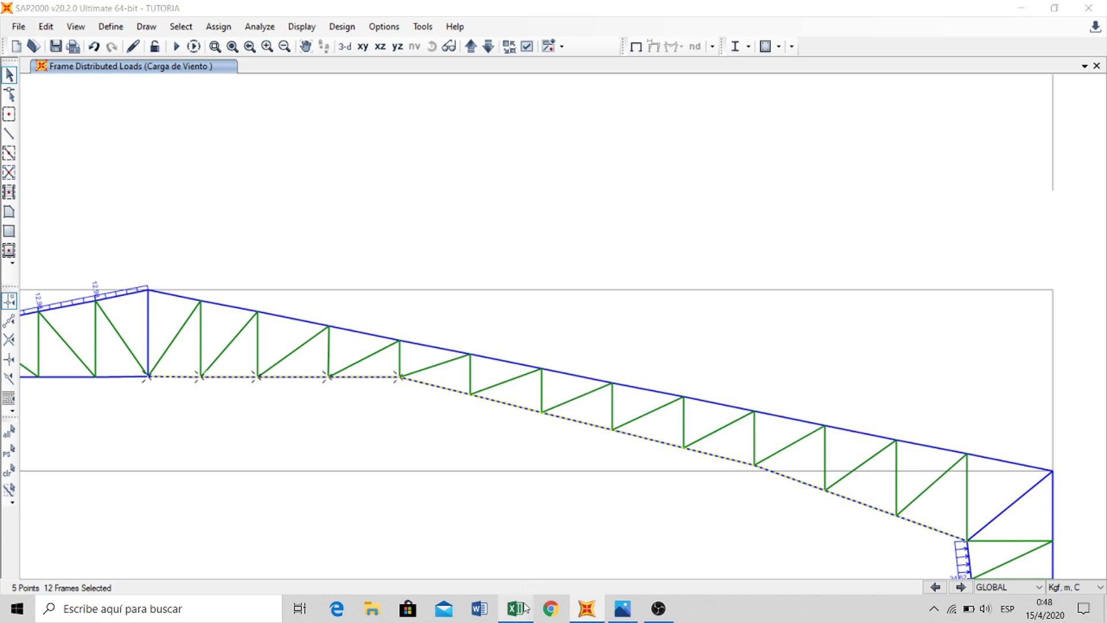
scroll(413, 324, "down", 4)
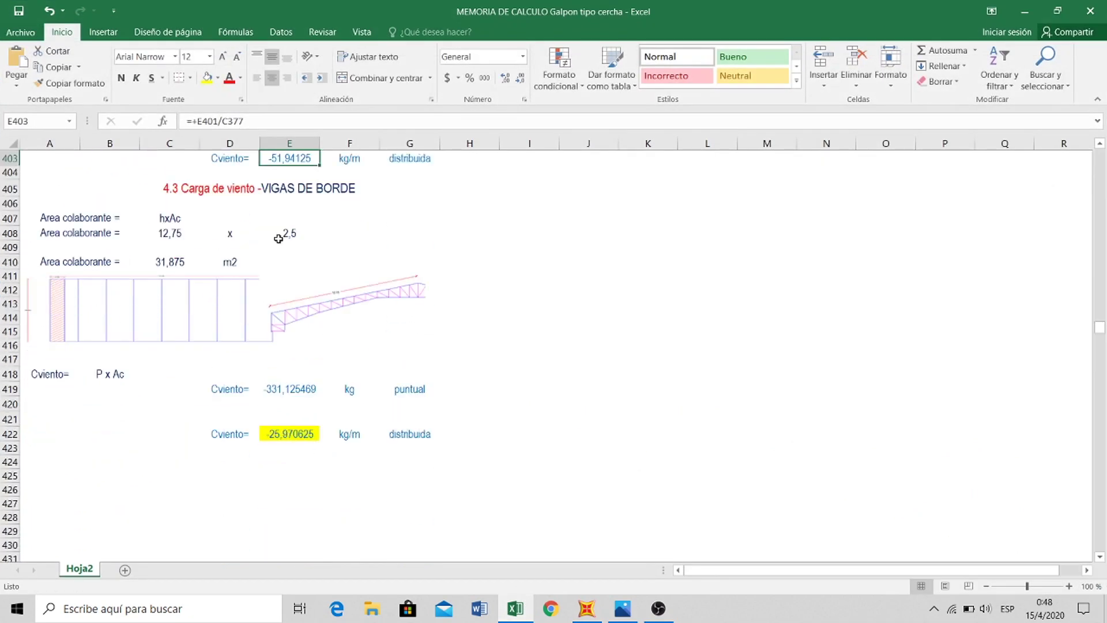
left_click(1025, 11)
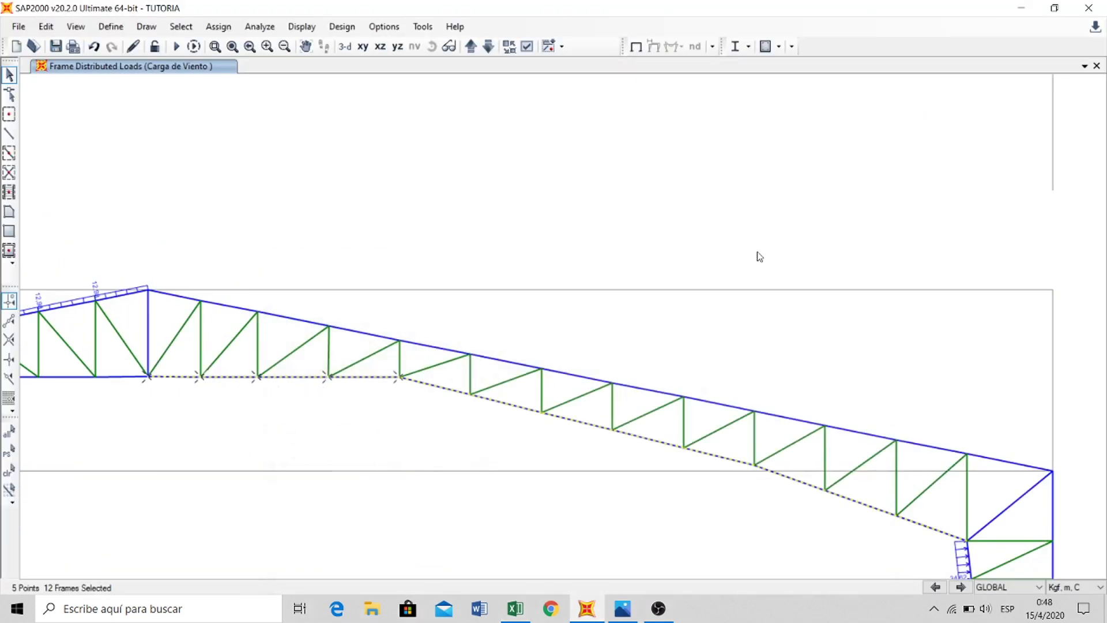
- Assign a uniform distributed load of -25,97 kgf/m to the selected bottom-chord frames under Carga de Viento
left_click(219, 27)
mouse_move(314, 210)
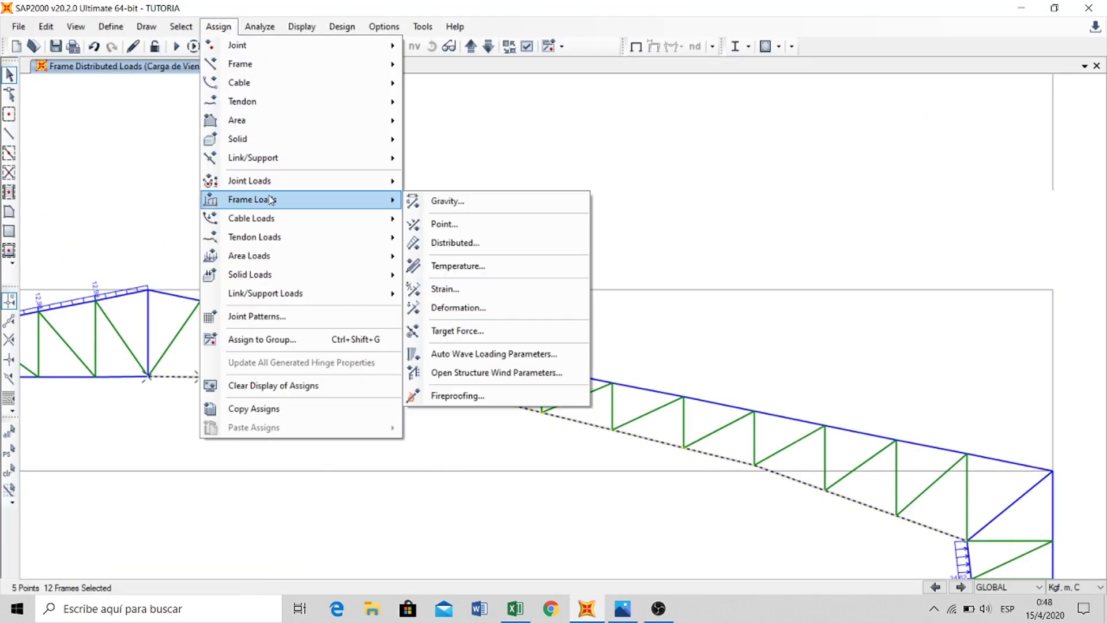
left_click(461, 243)
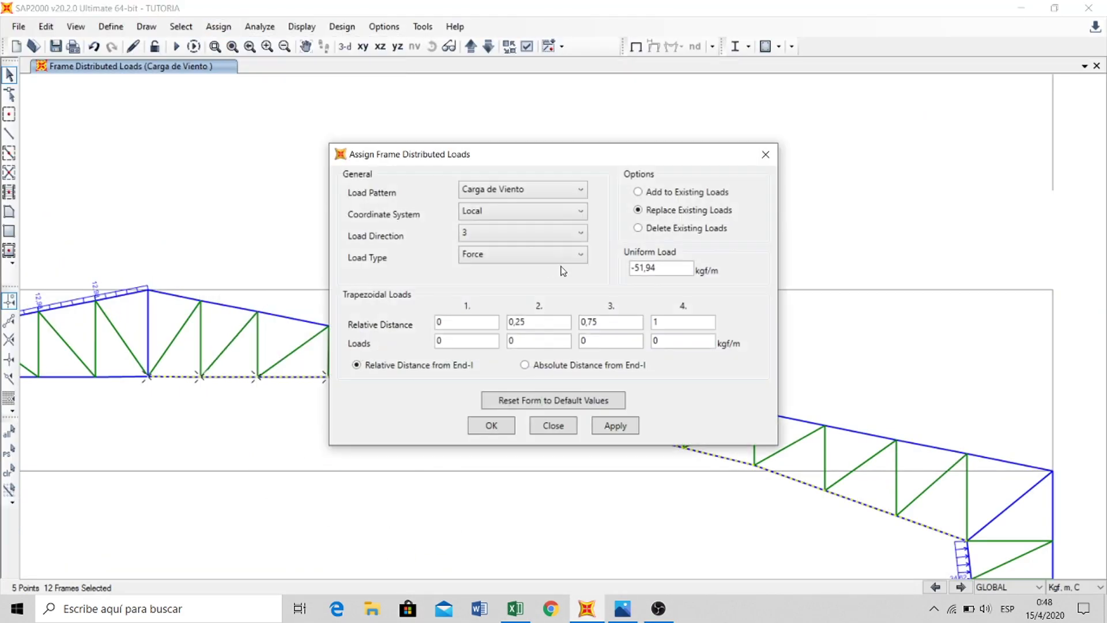
left_click_drag(656, 271, 606, 265)
type("-")
left_click(635, 428)
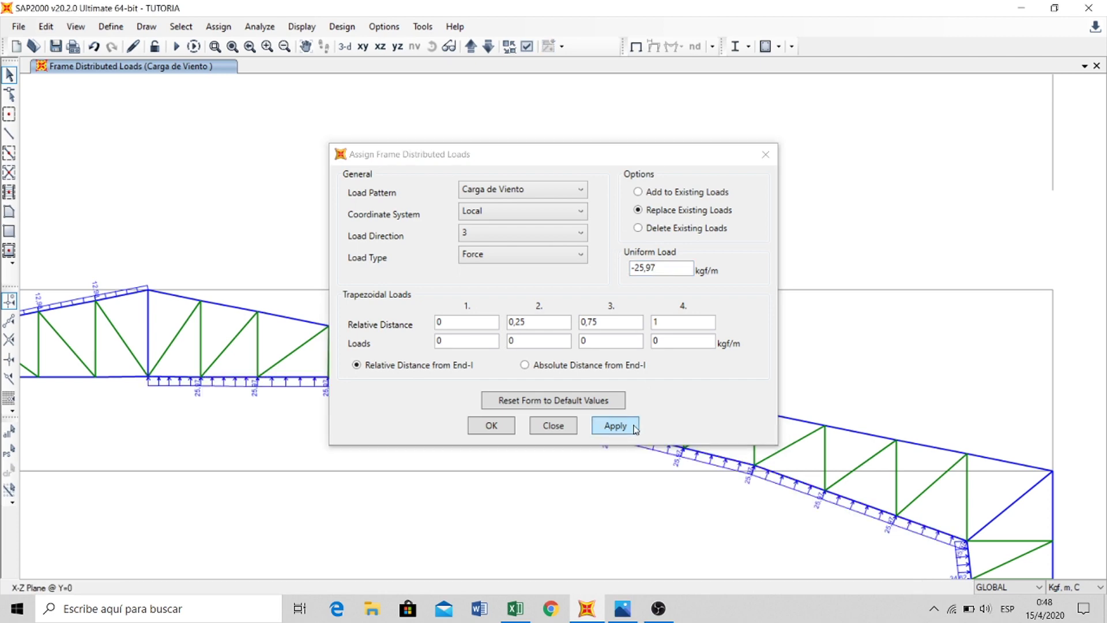
left_click(493, 427)
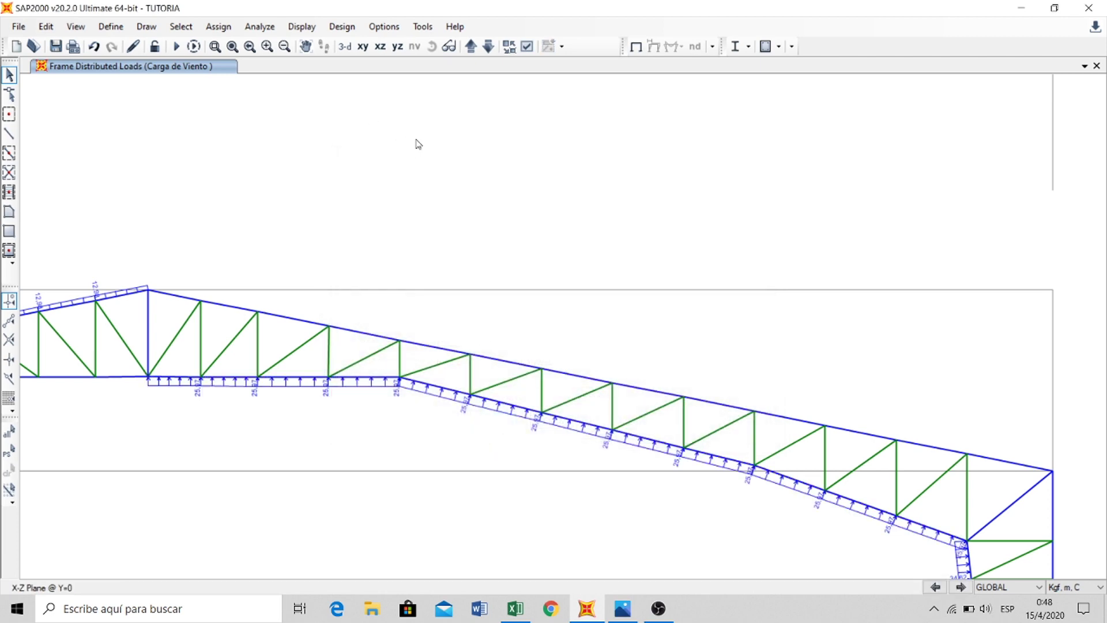
- Review the loaded end frame at Y=0 in elevation and 3-D, and select all its joints and frames
left_click(380, 46)
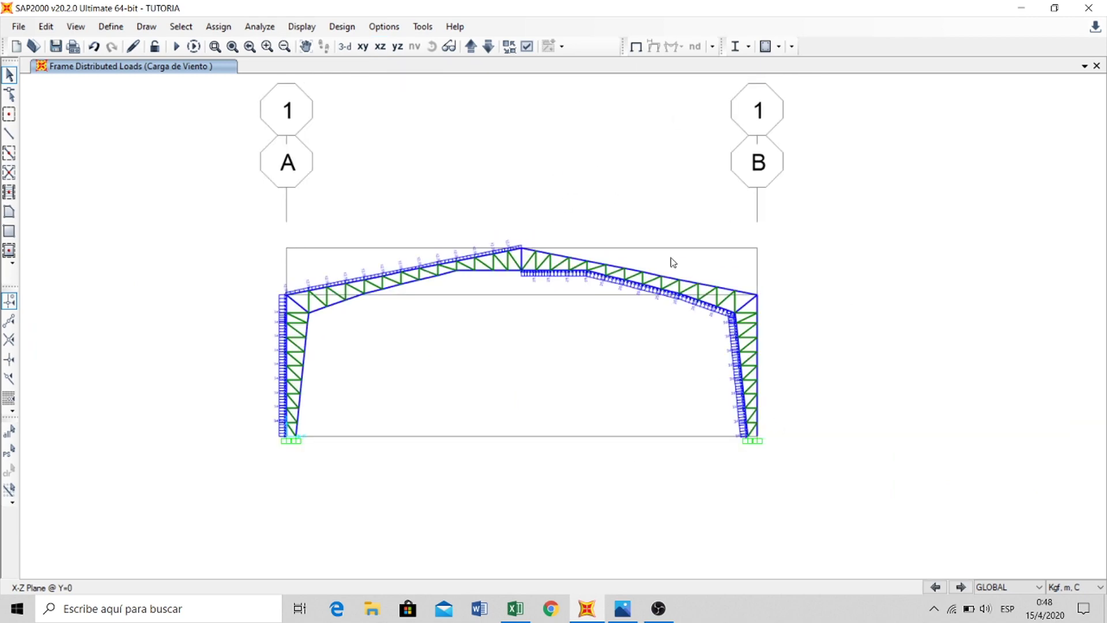
middle_click_drag(555, 176, 544, 184)
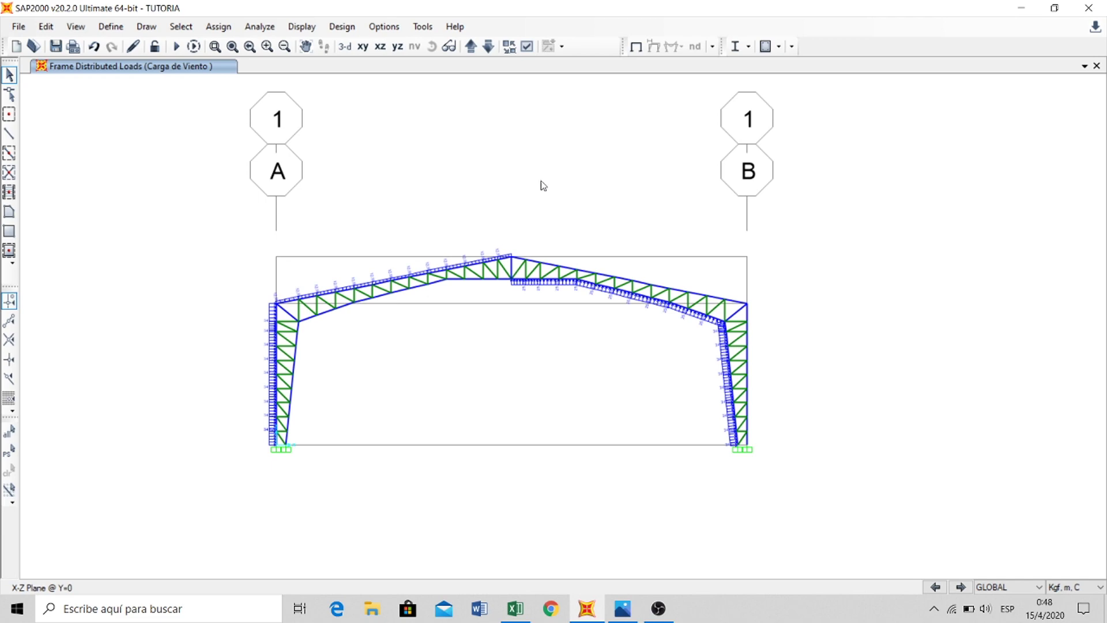
middle_click_drag(542, 186, 530, 192)
left_click(348, 50)
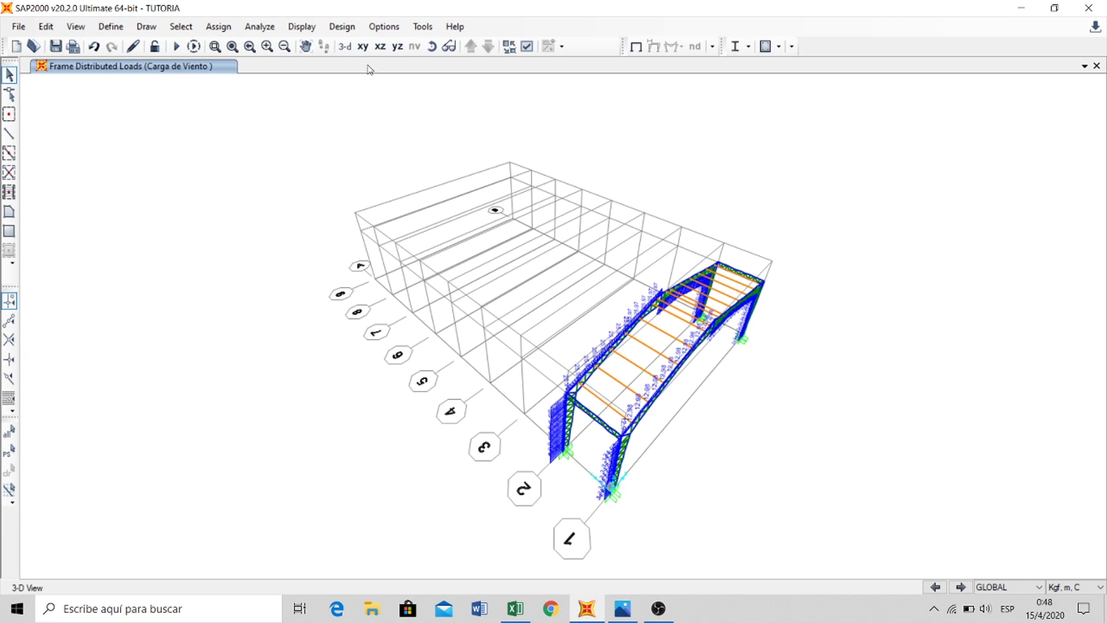
left_click(380, 46)
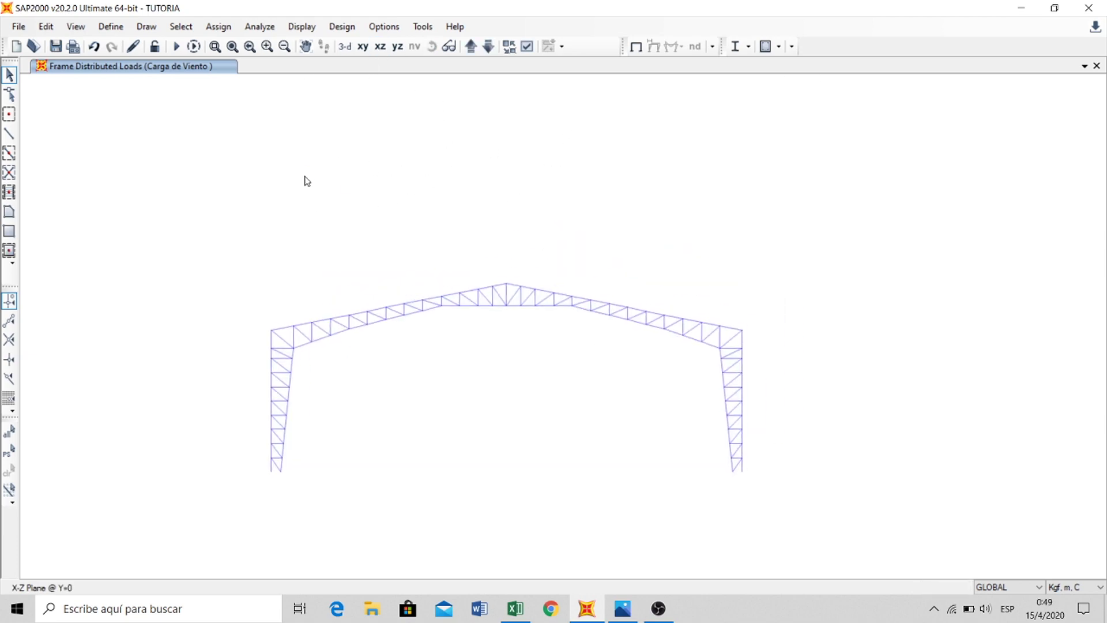
left_click_drag(170, 210, 786, 541)
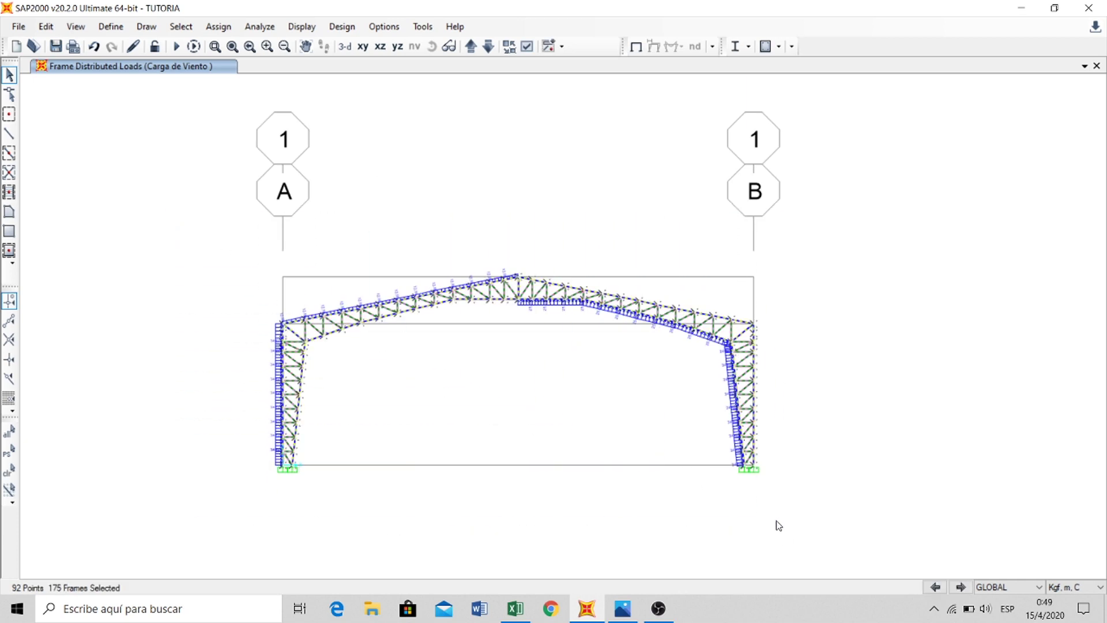
- Replicate the selected end frame once with a linear increment of dy 40 m, picked between the grid 1 base and the far end grid line
left_click(344, 48)
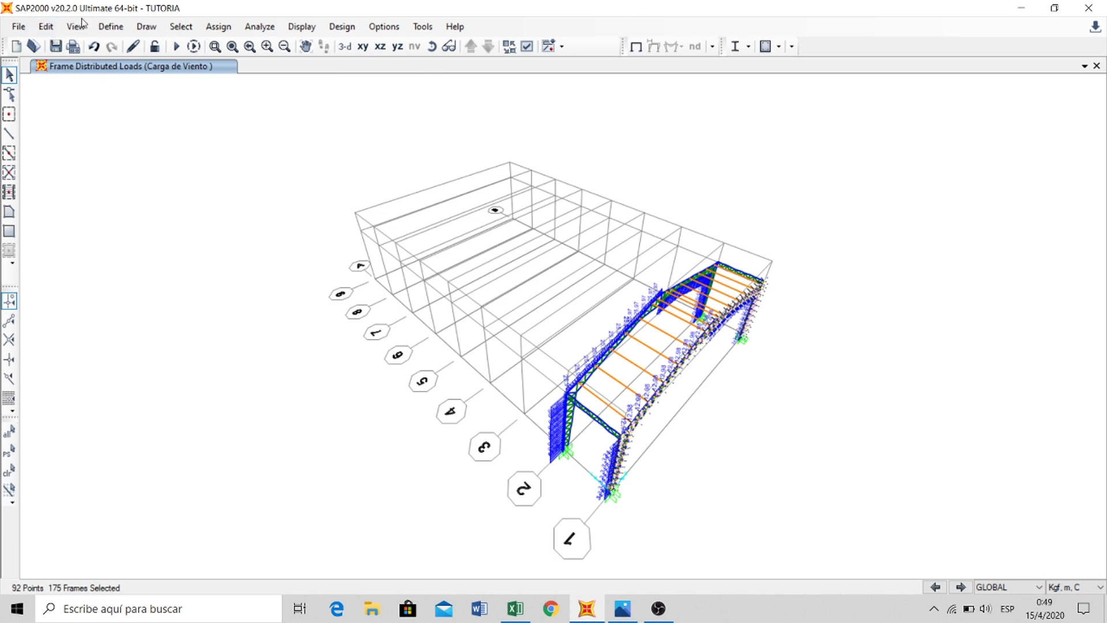
left_click(46, 26)
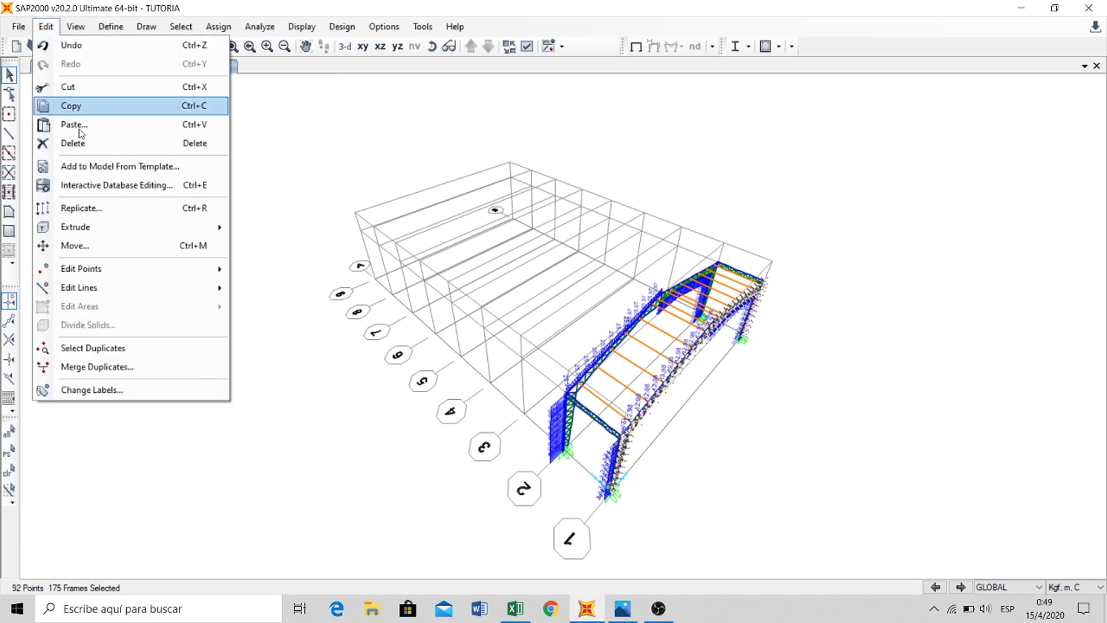
left_click(85, 209)
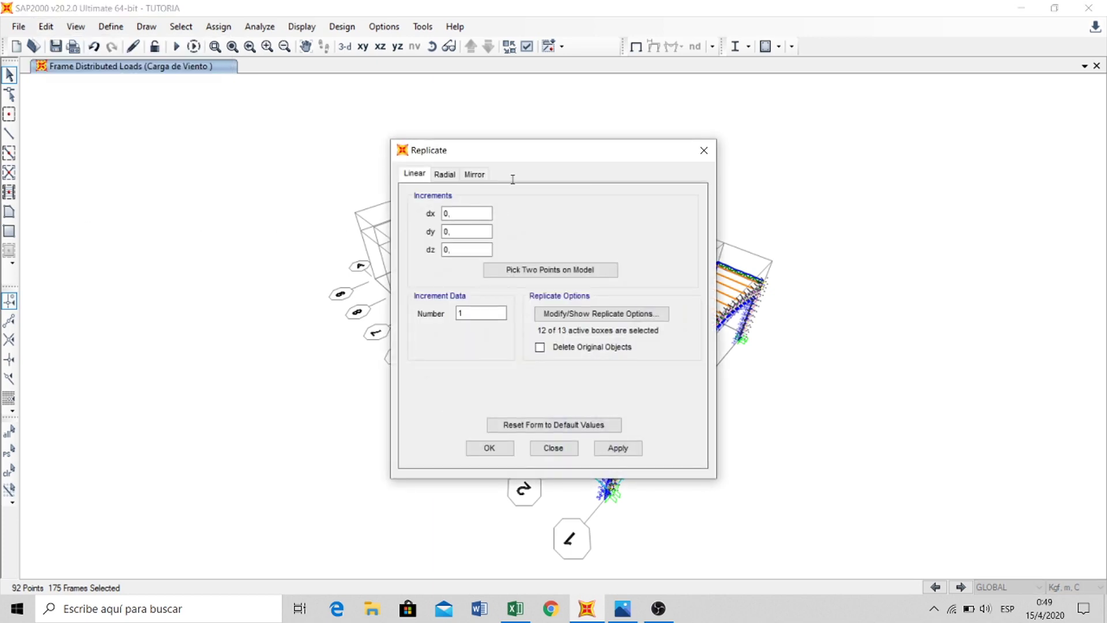
left_click_drag(521, 154, 856, 206)
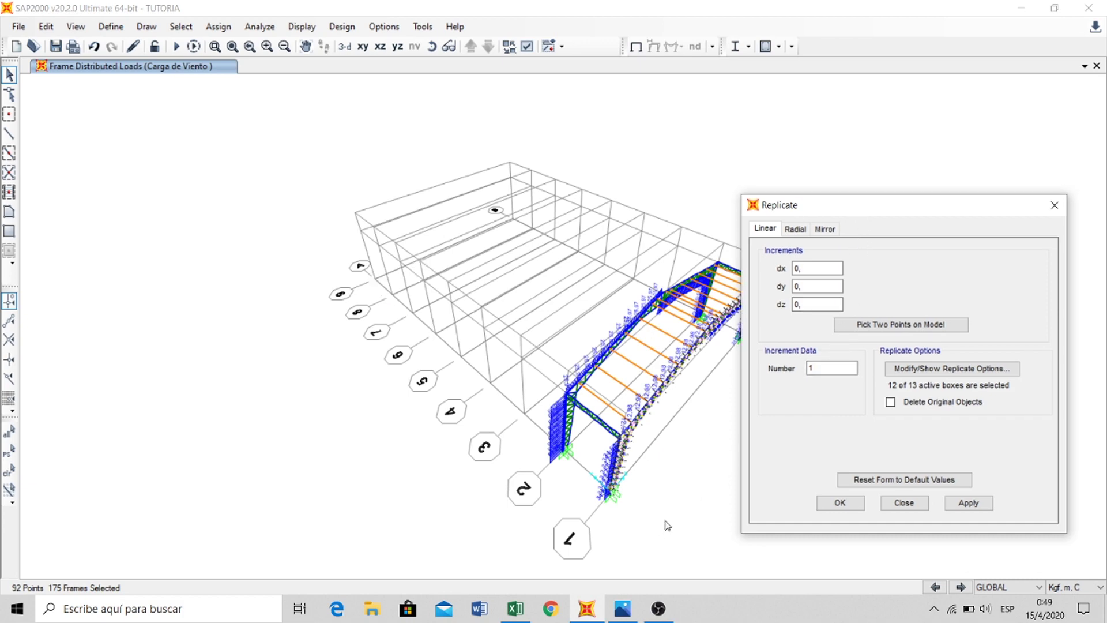
middle_click_drag(616, 521, 589, 417, "shift")
middle_click_drag(558, 454, 564, 497, "shift")
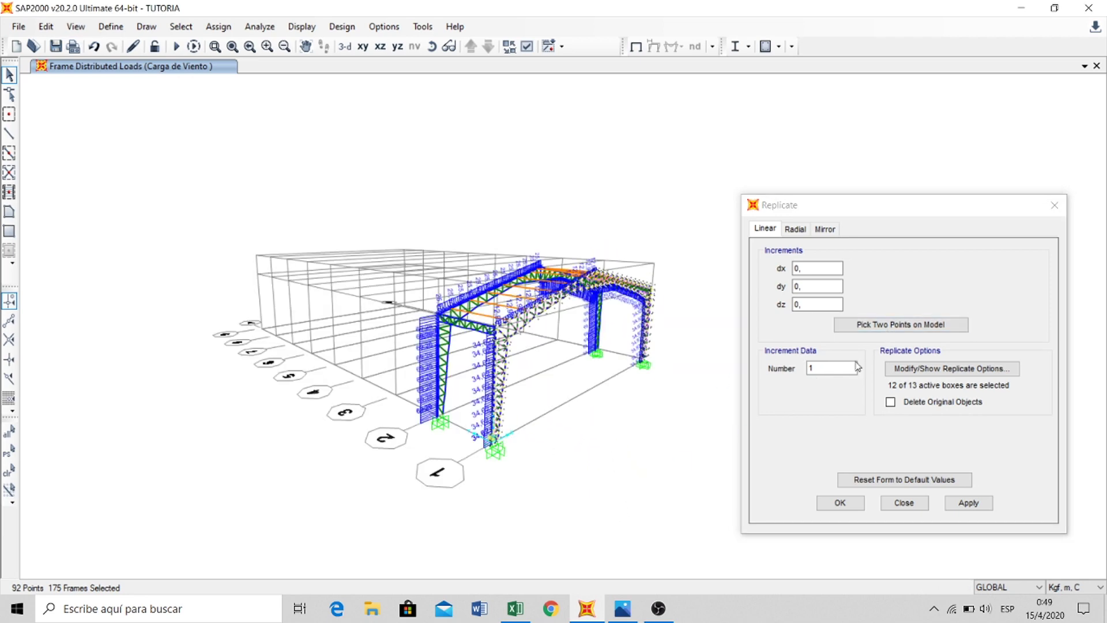
left_click(879, 325)
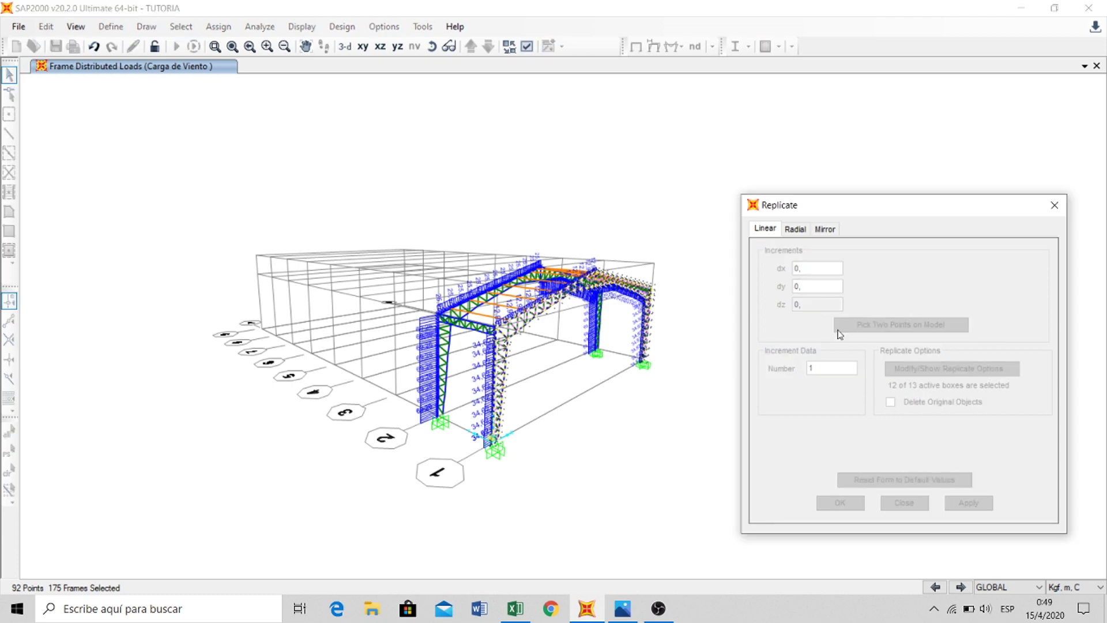
scroll(488, 461, "up", 5)
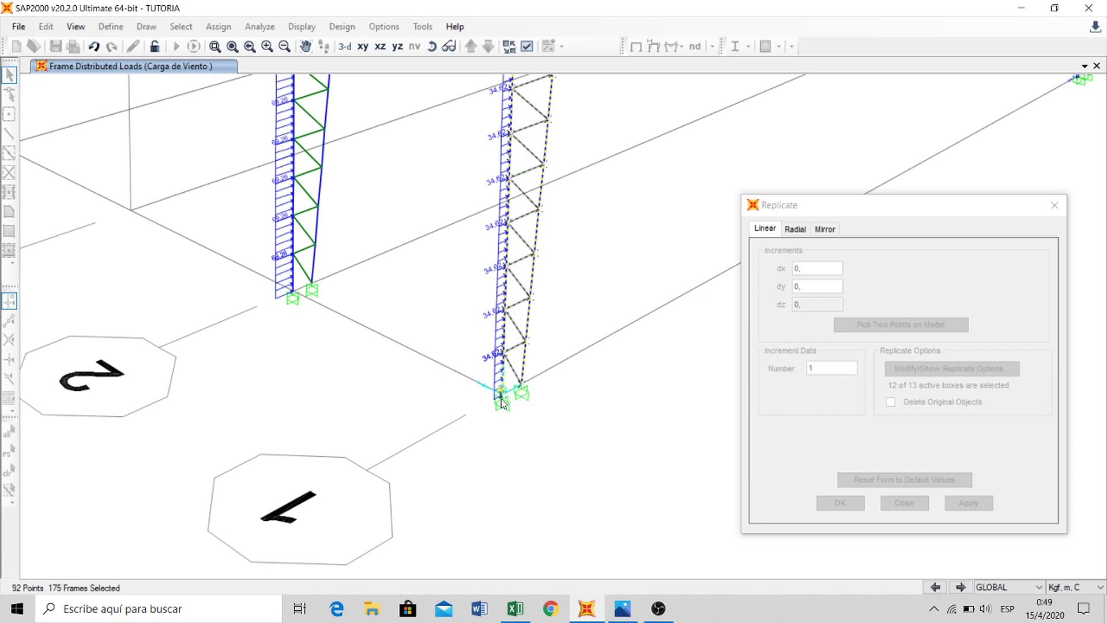
left_click(501, 396)
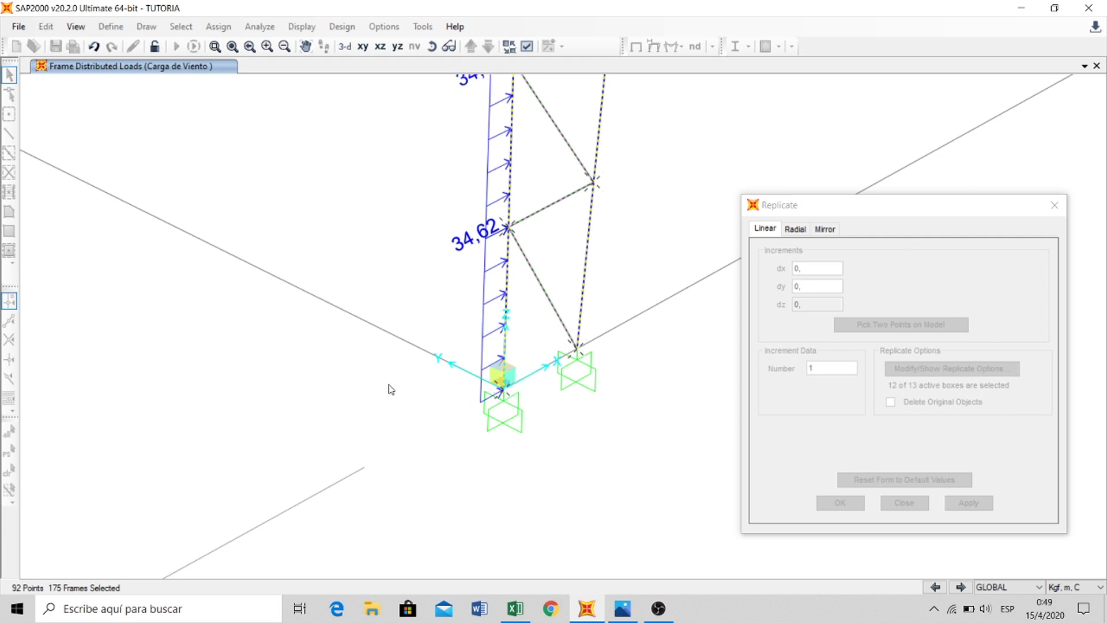
scroll(390, 393, "down", 6)
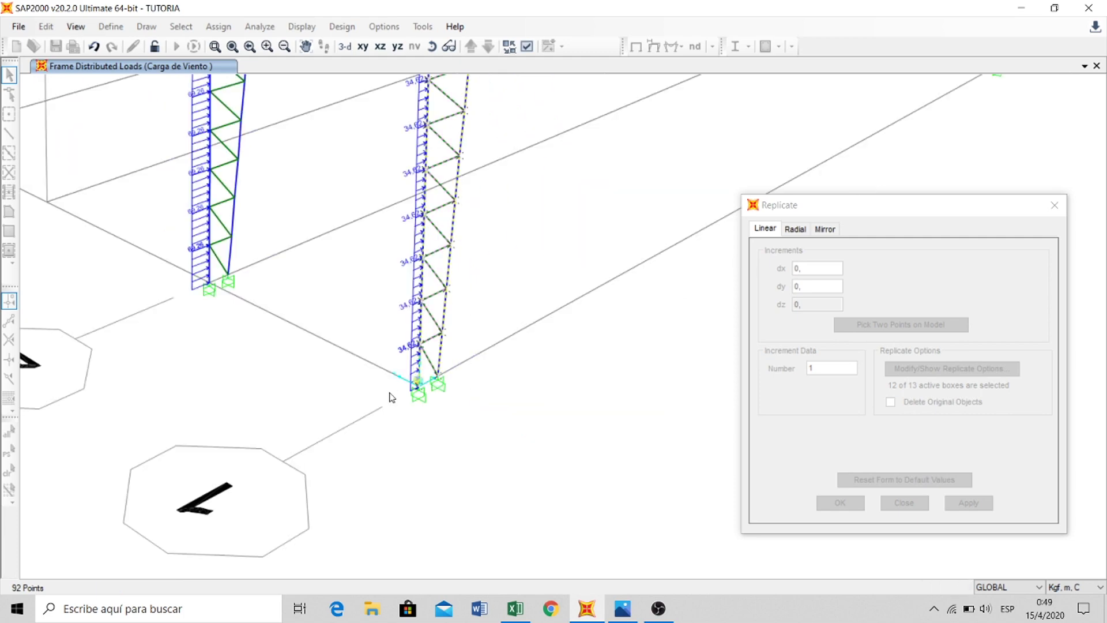
scroll(339, 389, "down", 3)
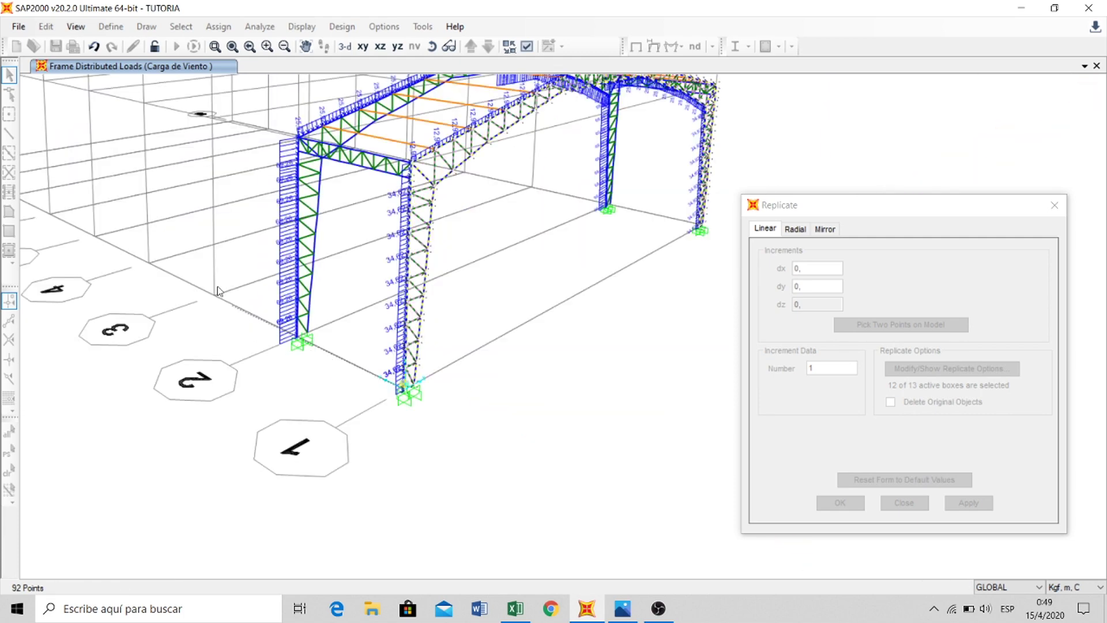
scroll(402, 408, "up", 4)
left_click(415, 461)
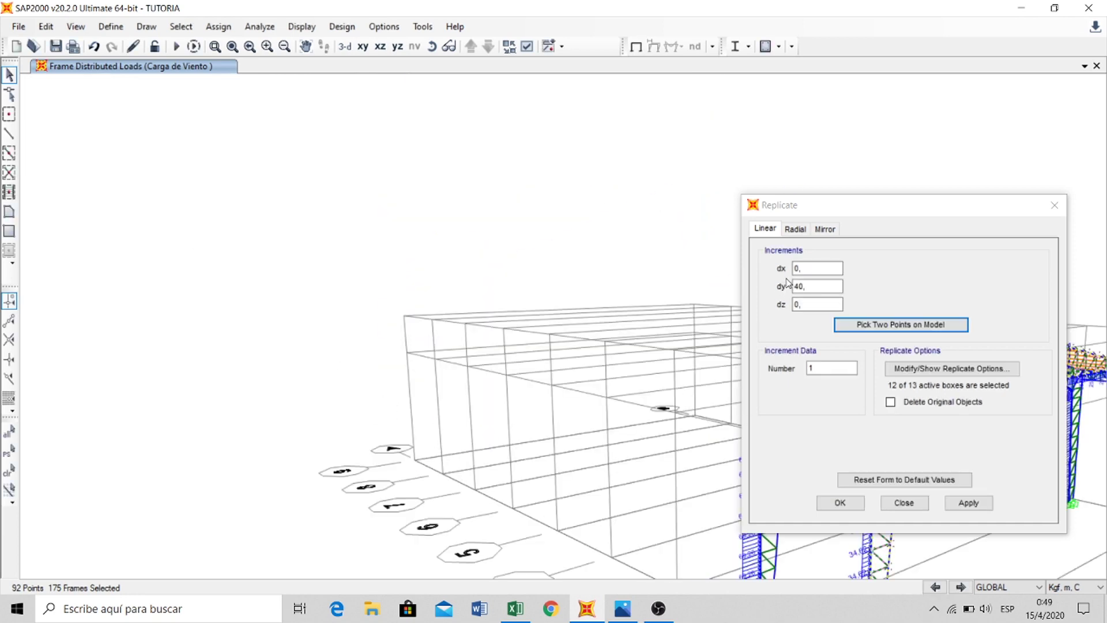
left_click(840, 502)
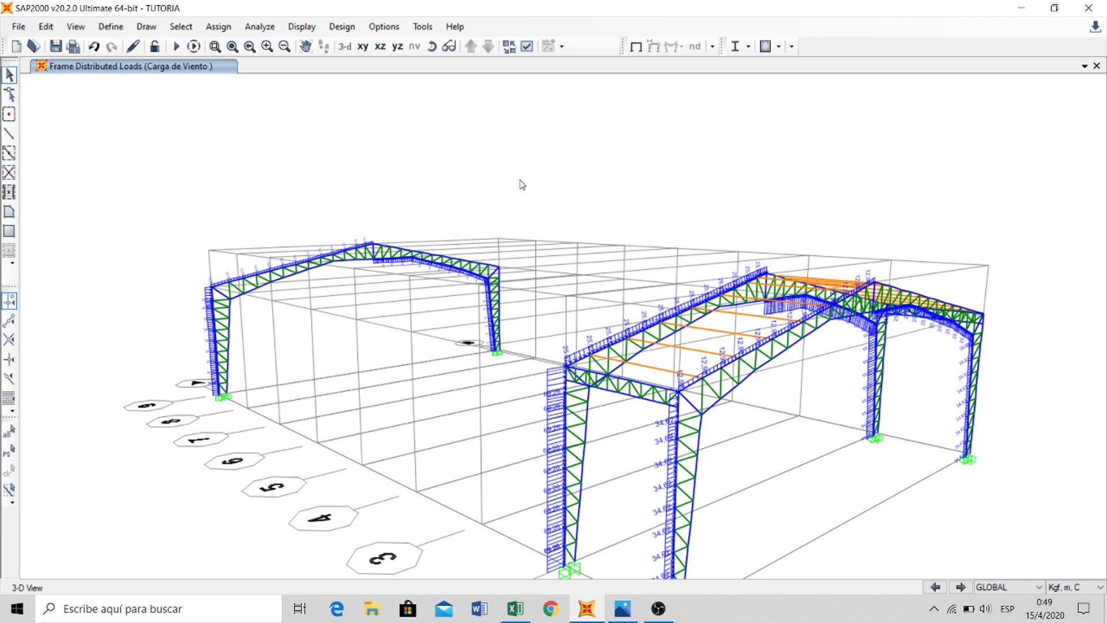
- In the X-Z elevation at Y=5, select all joints and frames of the central truss frame
left_click(380, 47)
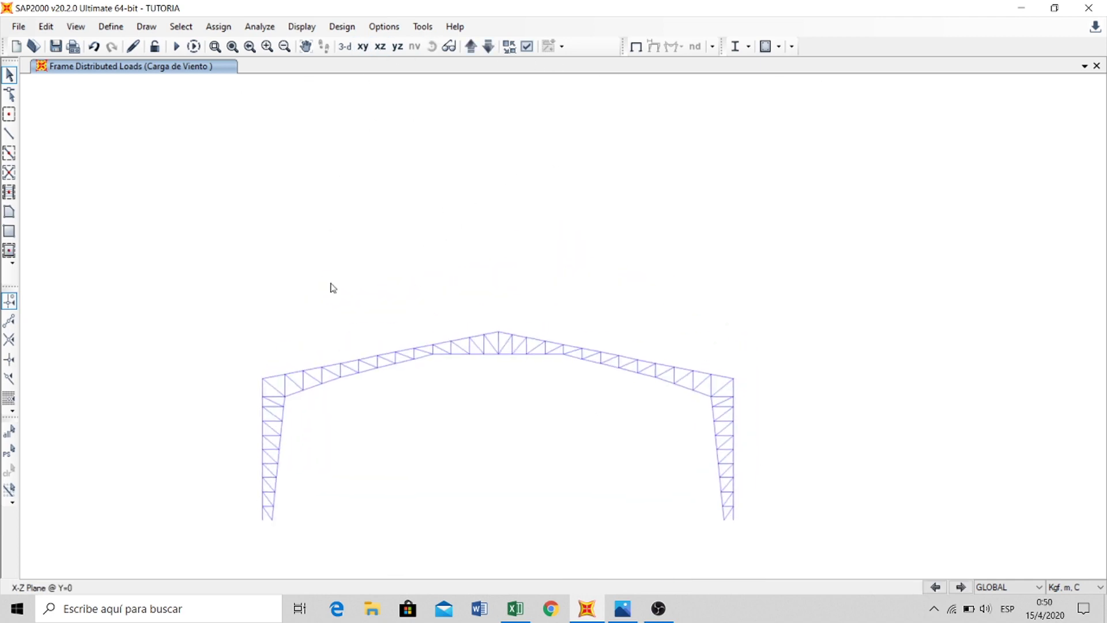
left_click(471, 47)
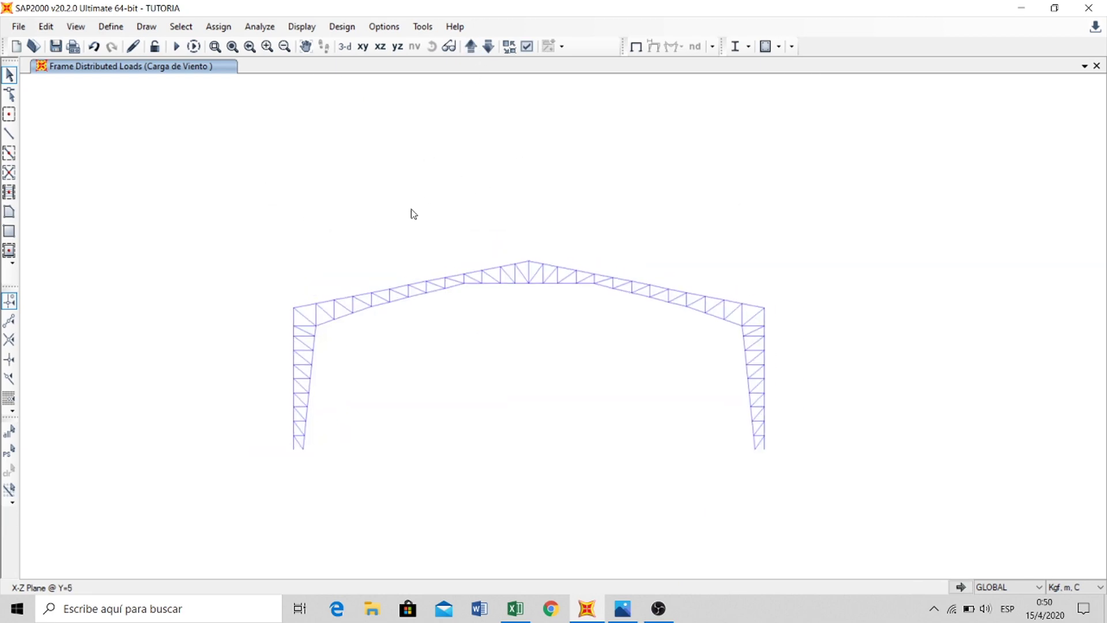
left_click_drag(163, 224, 253, 274)
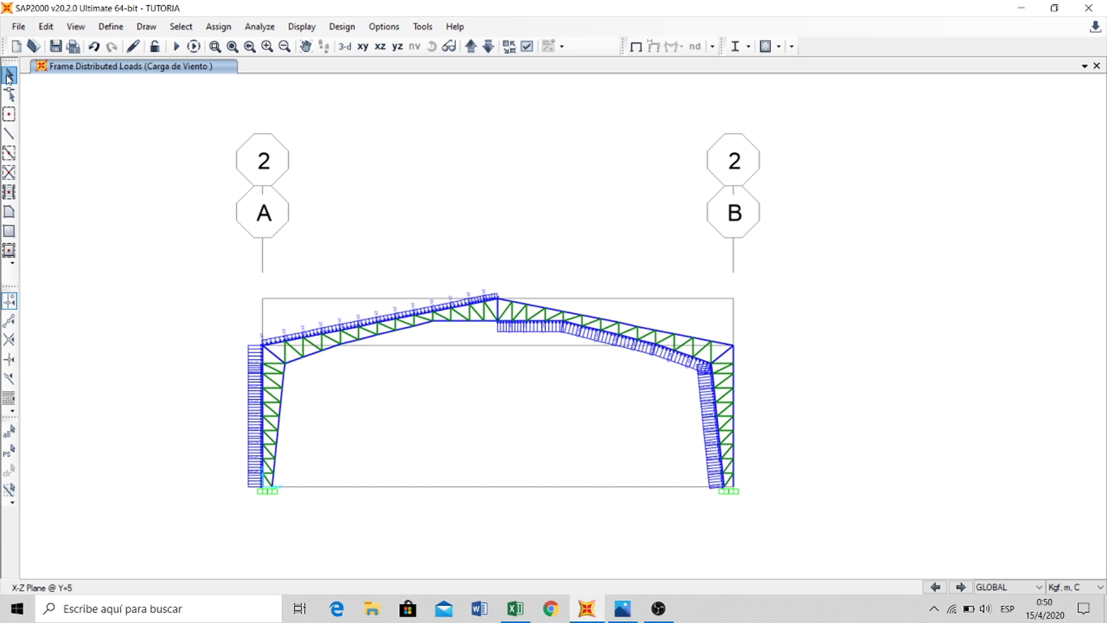
left_click_drag(184, 214, 846, 577)
- Replicate the selected central frame 6 times with a linear increment of dy 5 m
left_click(345, 46)
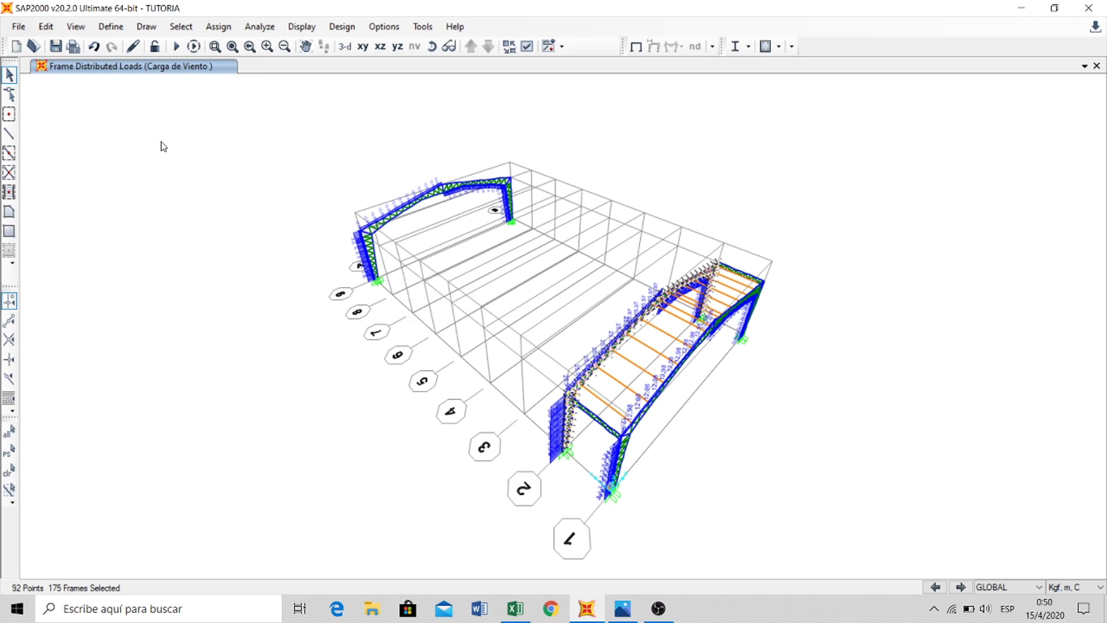
left_click(45, 27)
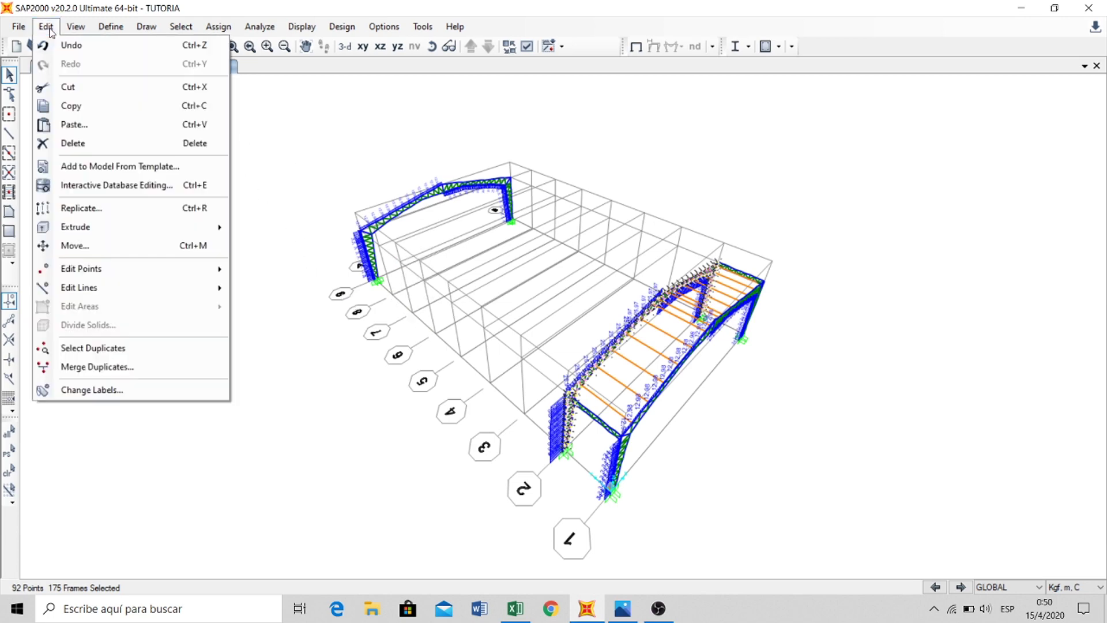
left_click(95, 208)
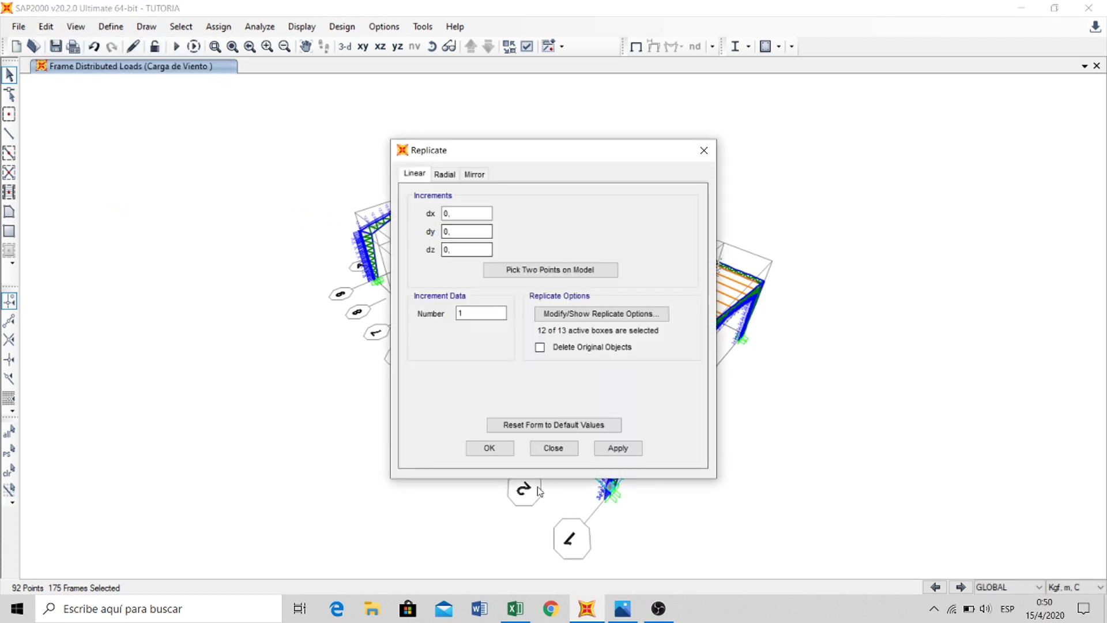
key("Tab")
type("5")
key("Tab")
key("Tab")
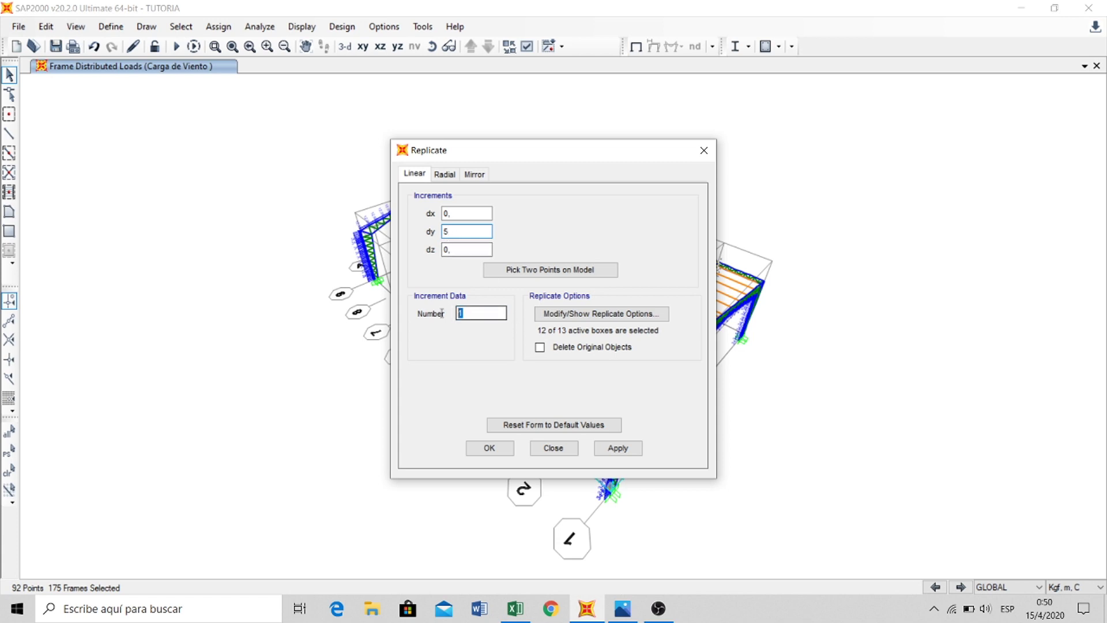
type("6")
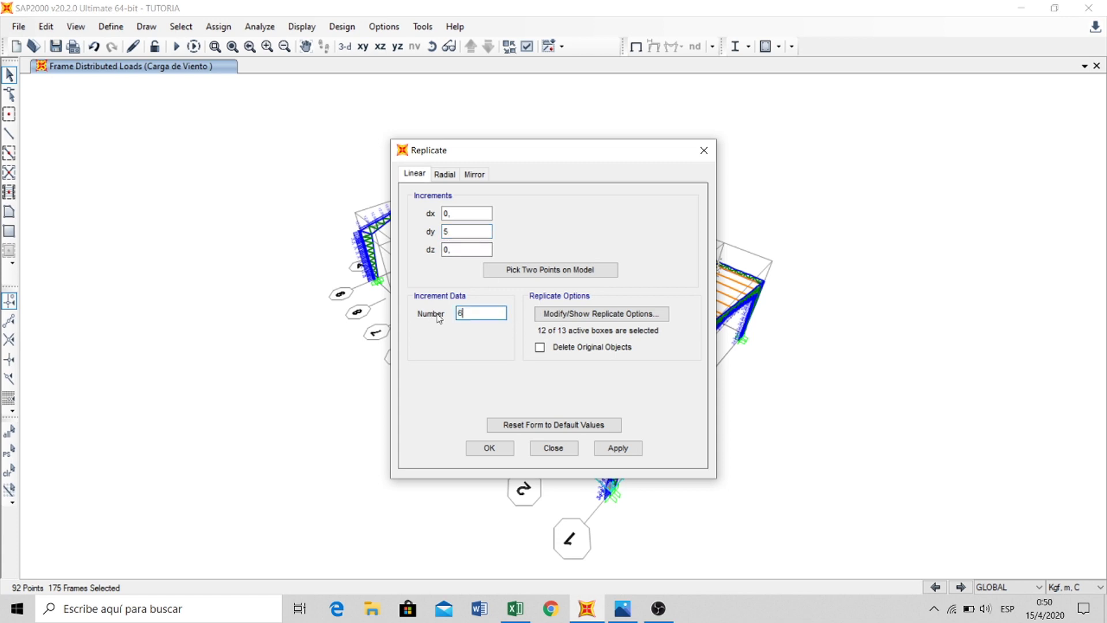
left_click(623, 448)
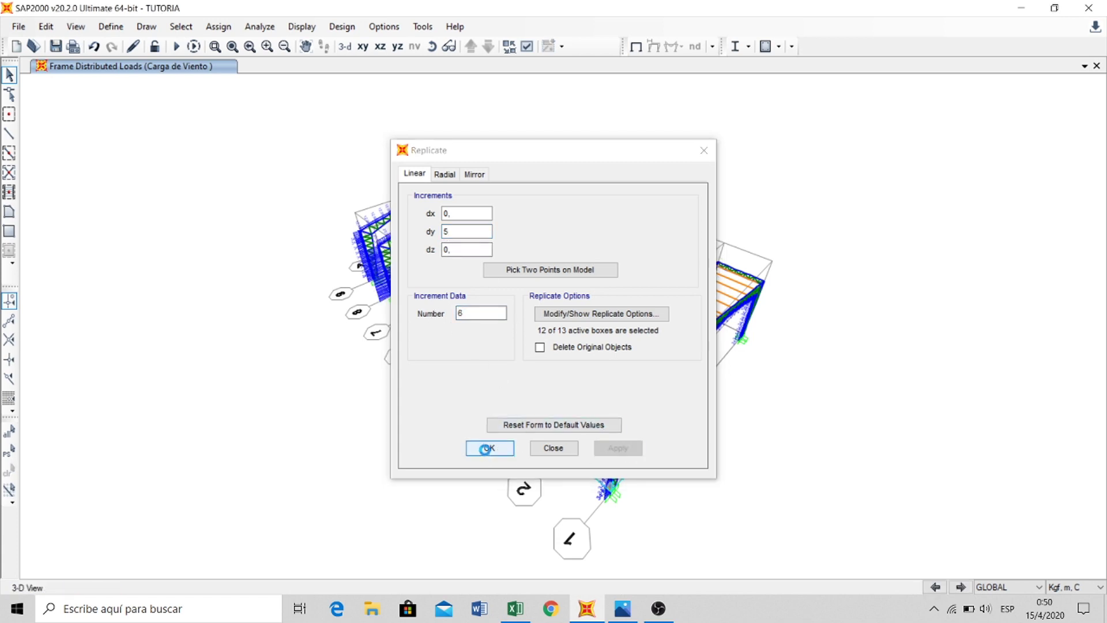
left_click(489, 448)
middle_click_drag(478, 495, 623, 458, "shift")
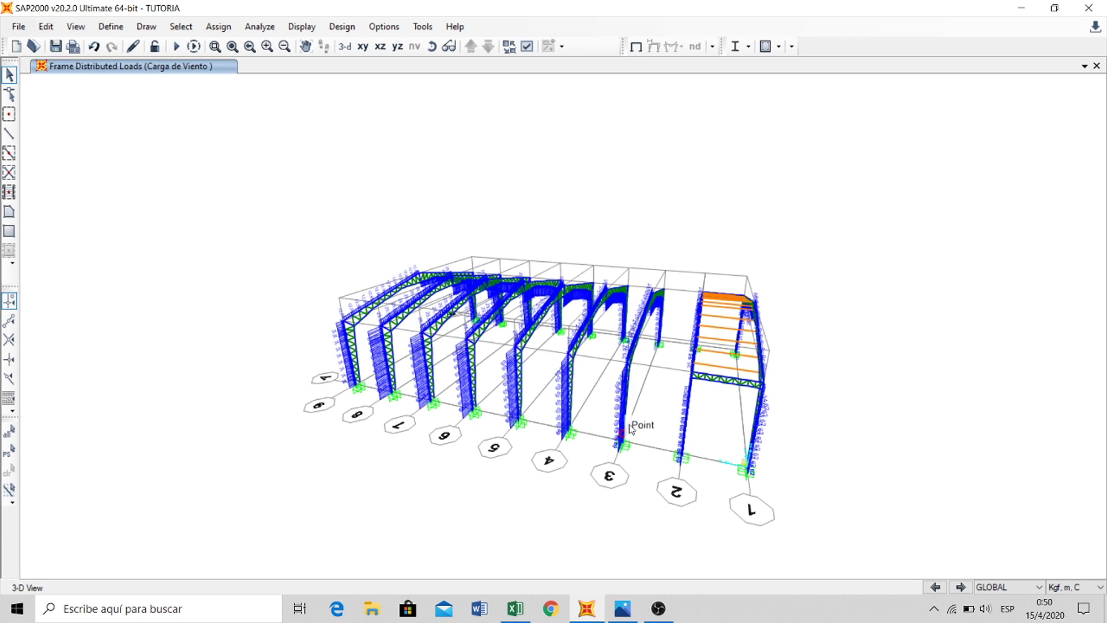
- Examine the wind loads on the central and end frames in the X-Z elevations and return to the 3-D model
left_click(380, 46)
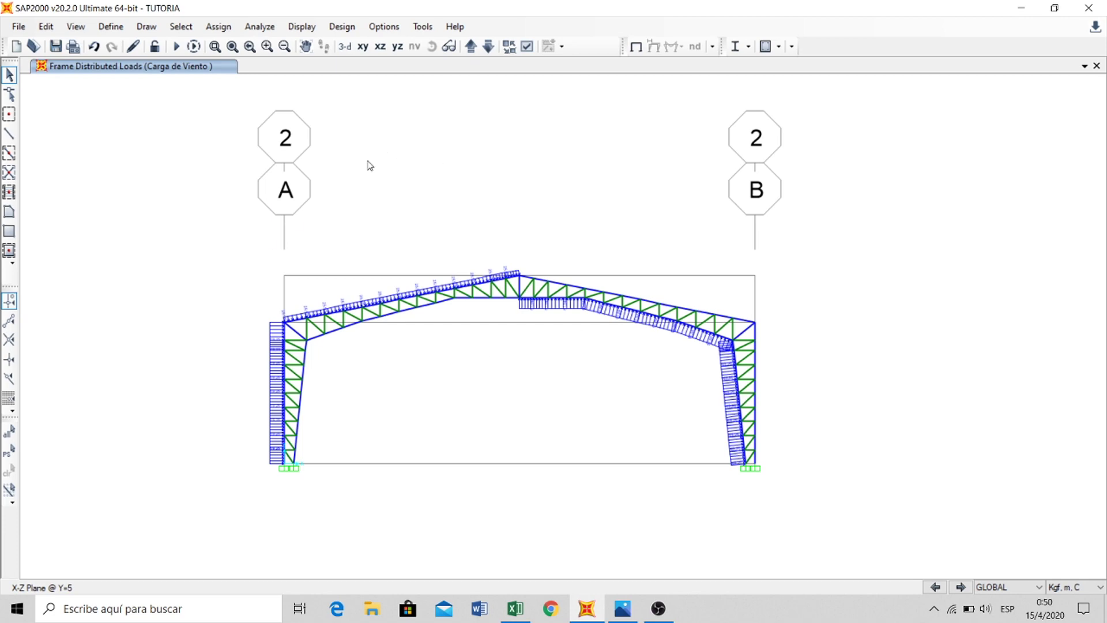
left_click(470, 46)
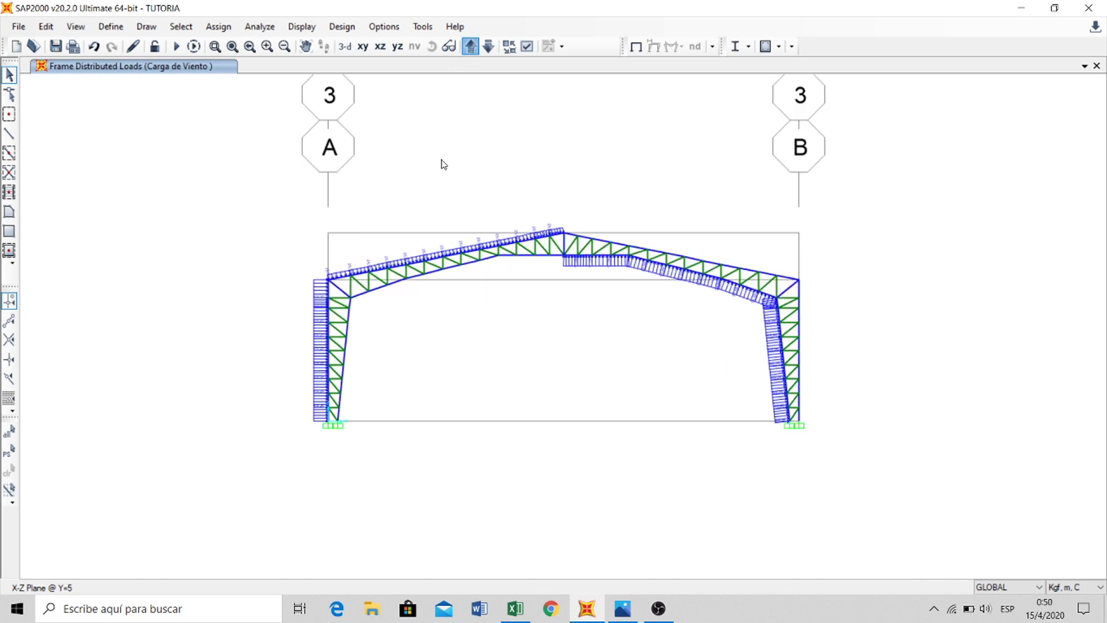
left_click(472, 46)
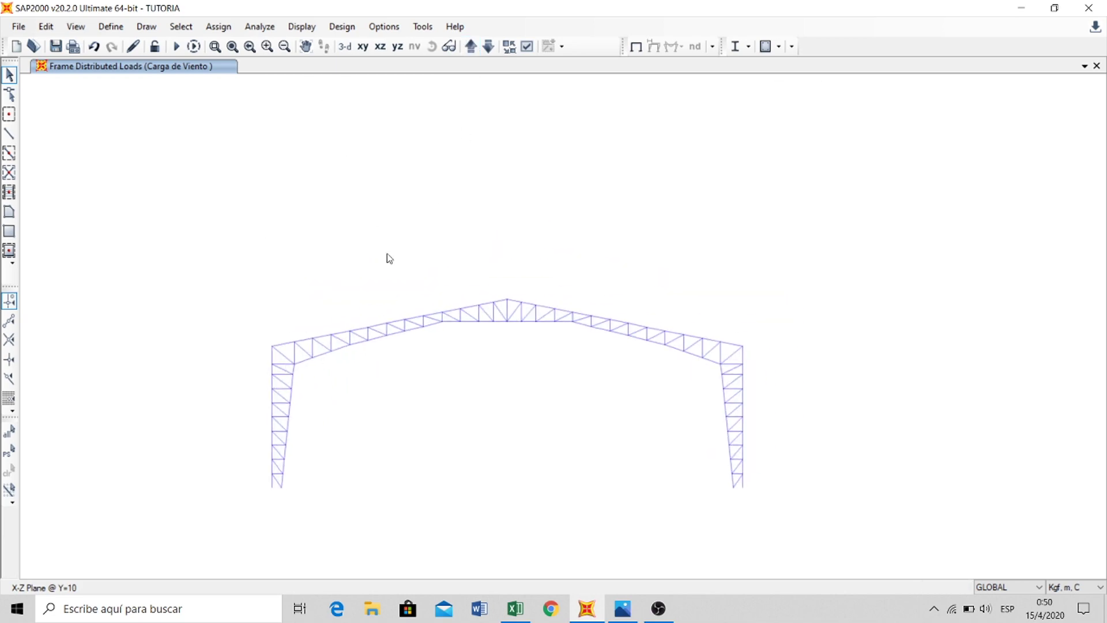
left_click(490, 47)
left_click(490, 47)
left_click(490, 48)
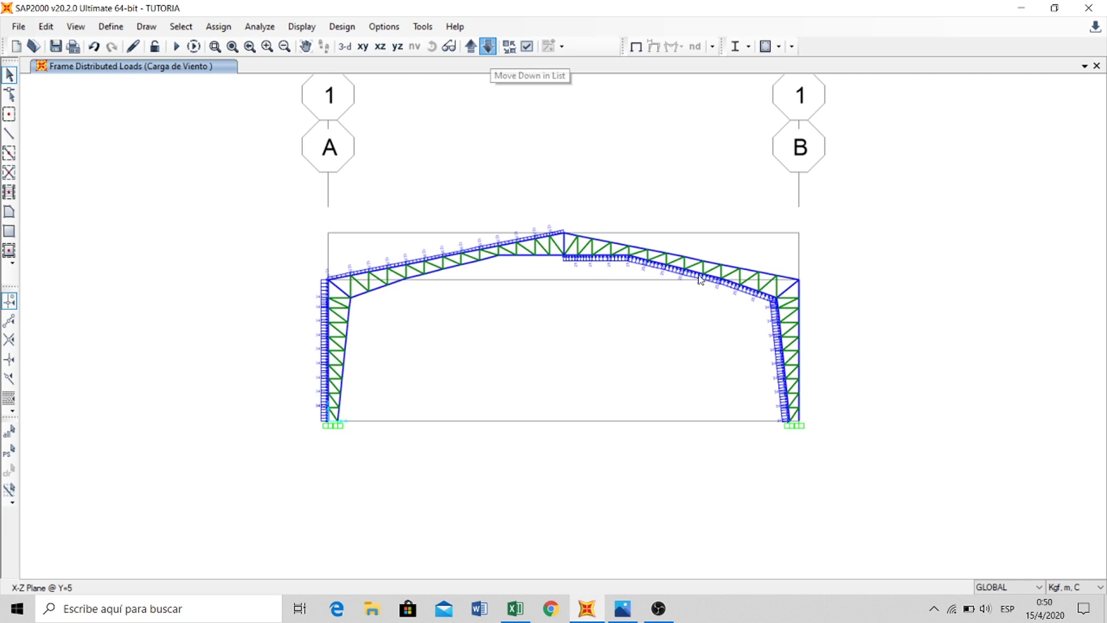
left_click(490, 47)
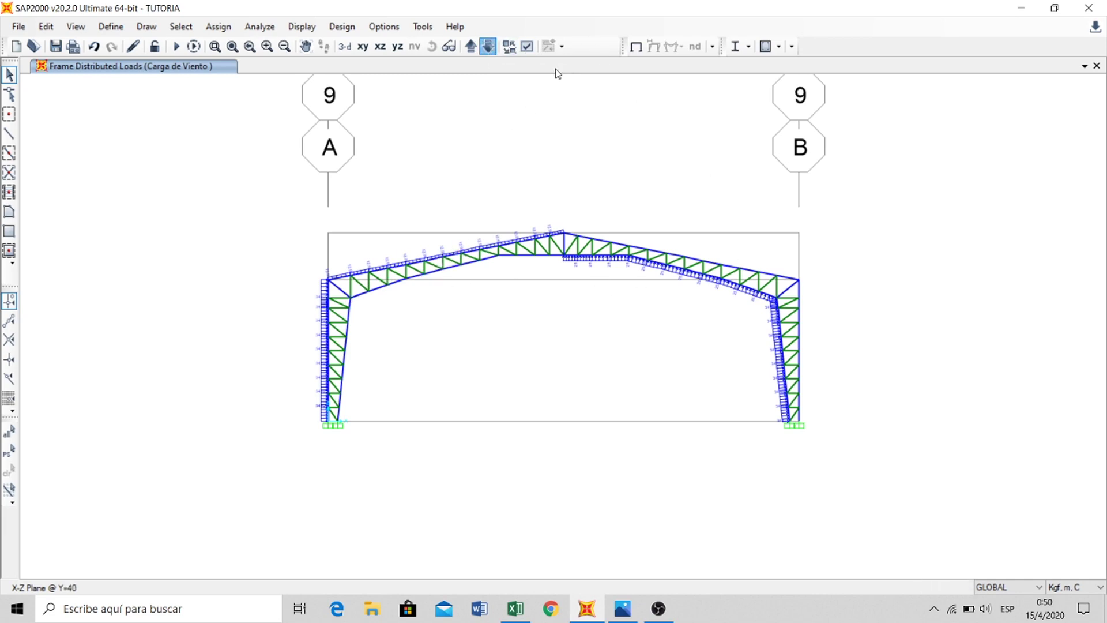
left_click(488, 47)
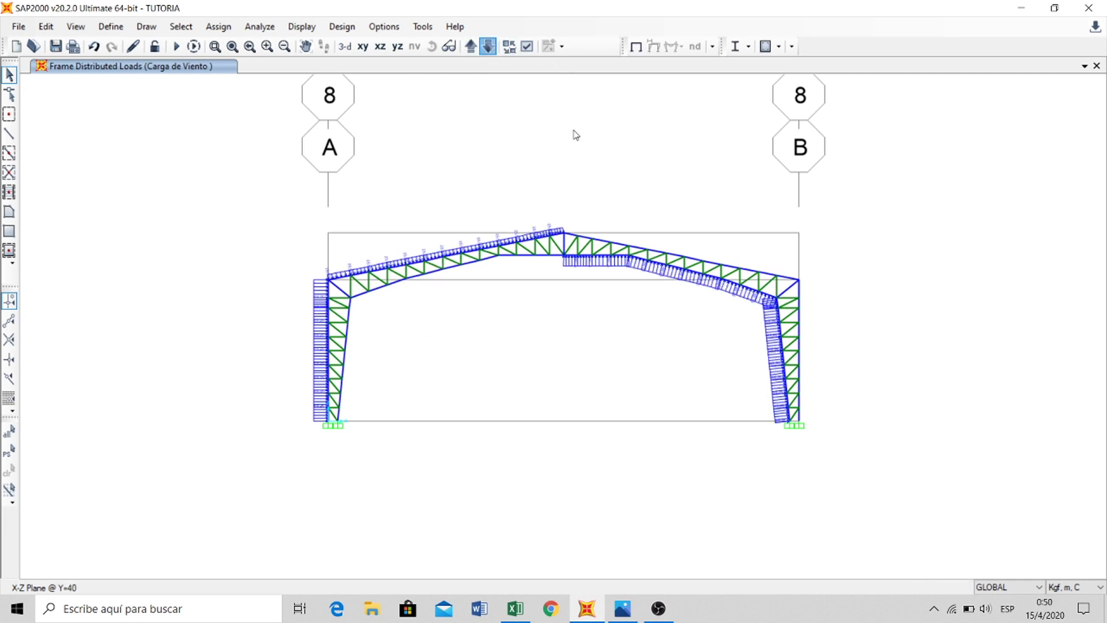
left_click(347, 46)
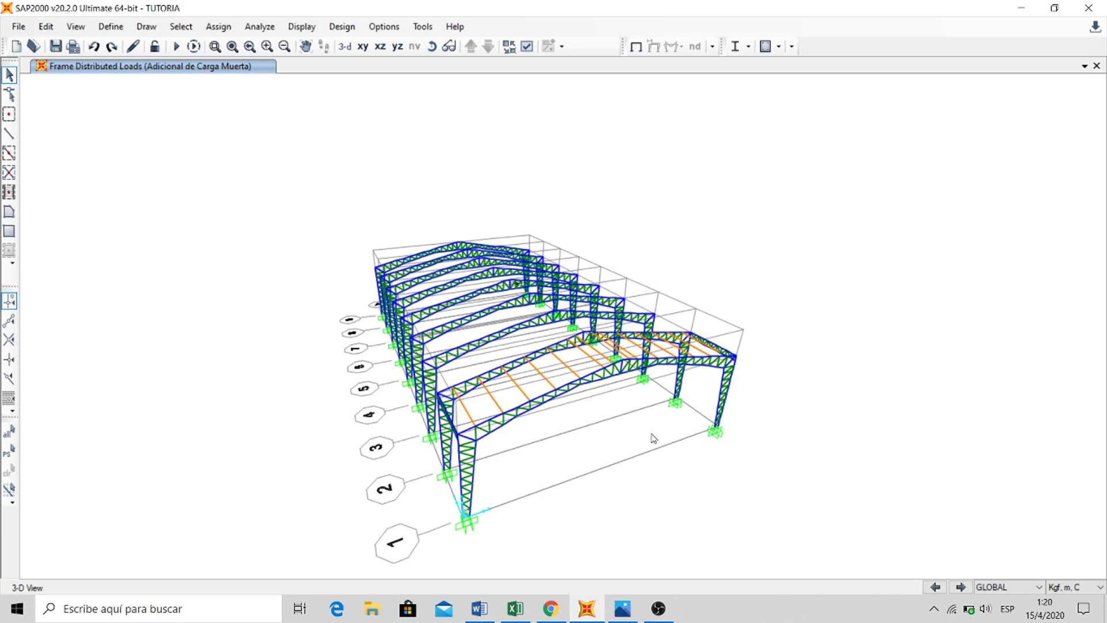
middle_click_drag(648, 434, 680, 445, "shift")
middle_click_drag(750, 268, 720, 199)
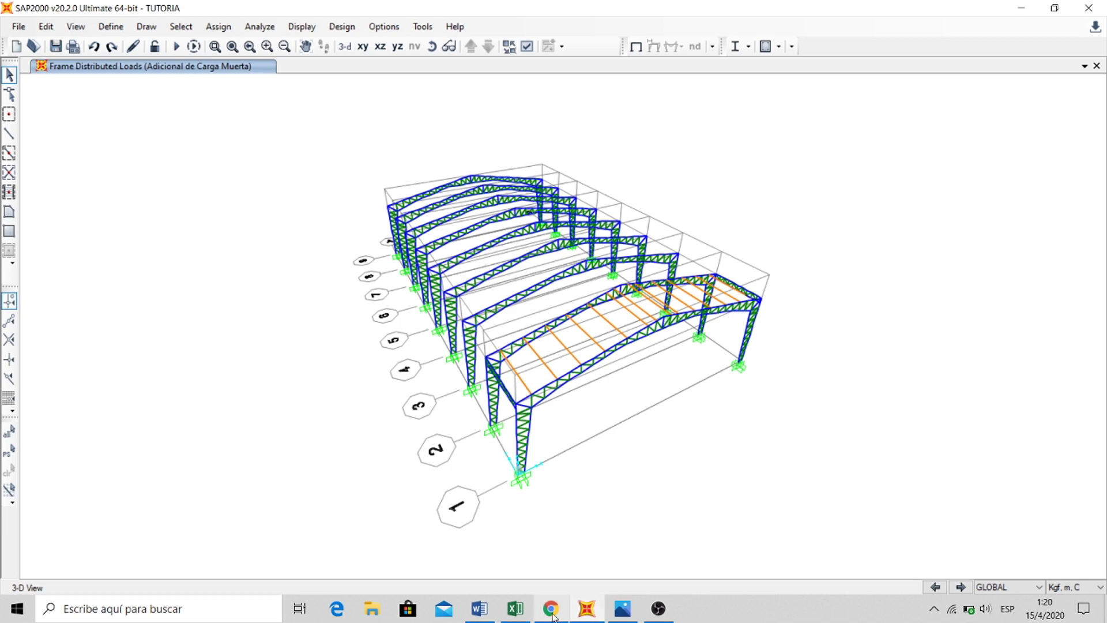
- Switch to the Excel calculation sheet and review the assumed dead load (CM) and live load (CV) values for the roof
key("alt+Tab")
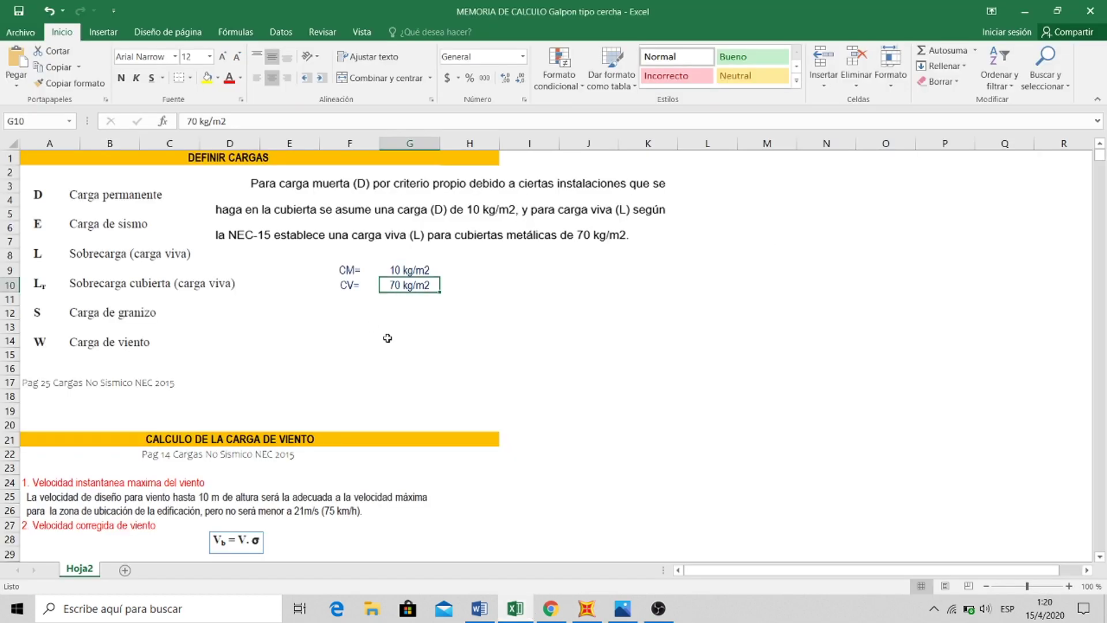
left_click(300, 197)
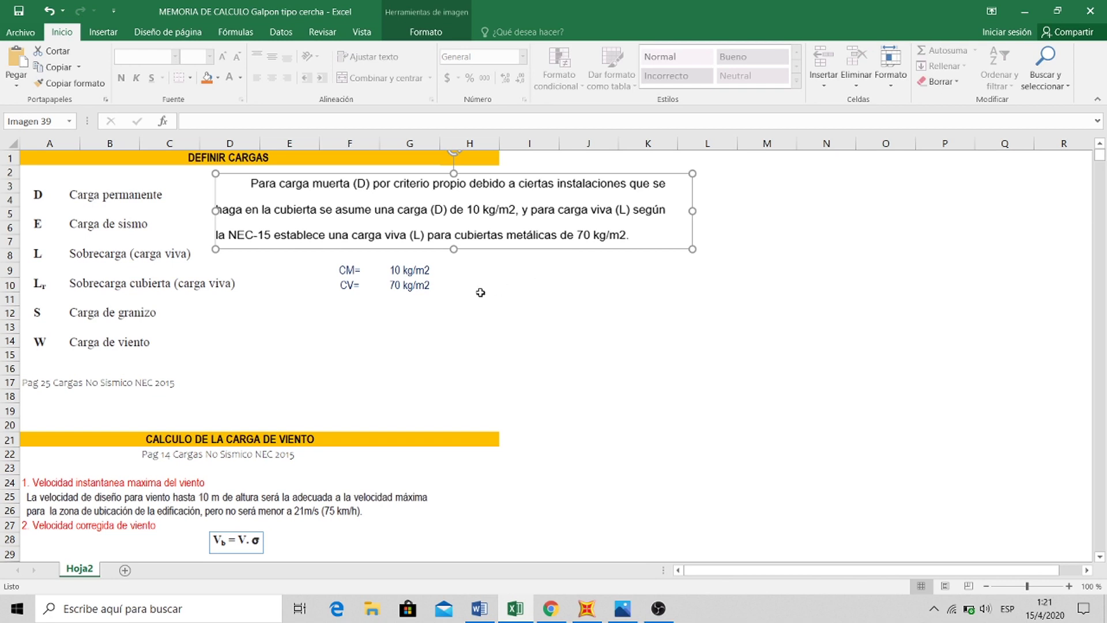
left_click(397, 281)
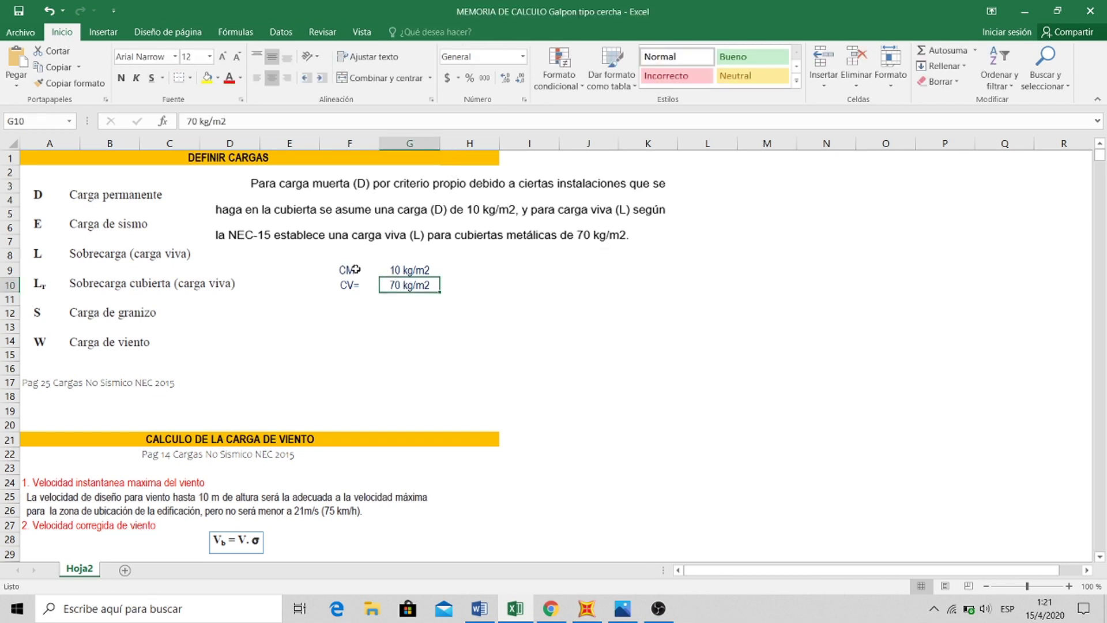
left_click(348, 269)
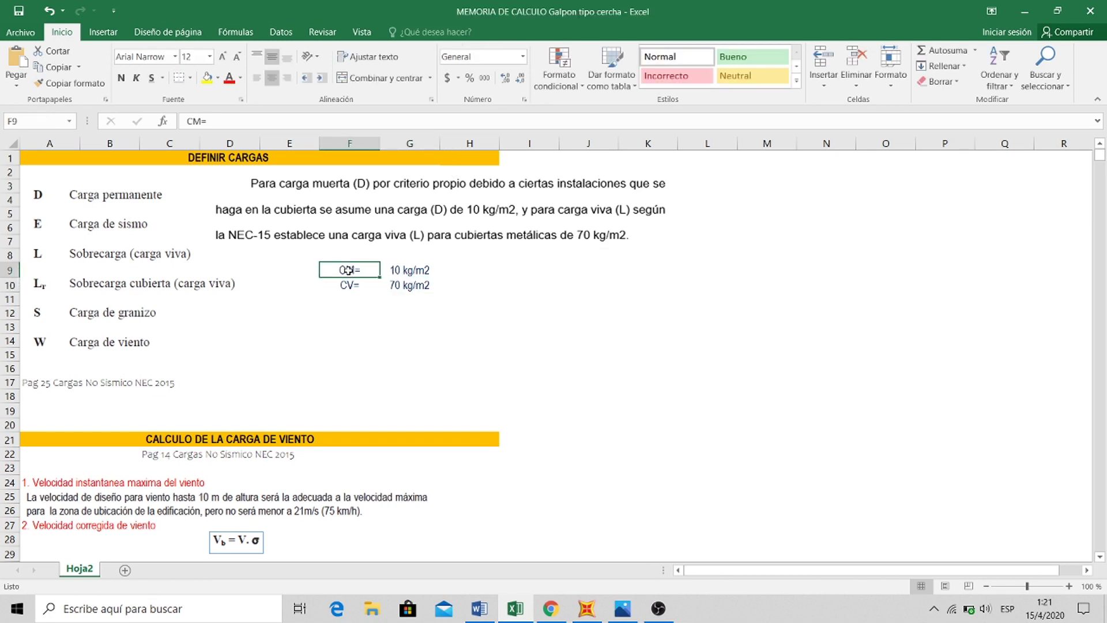
left_click(401, 269)
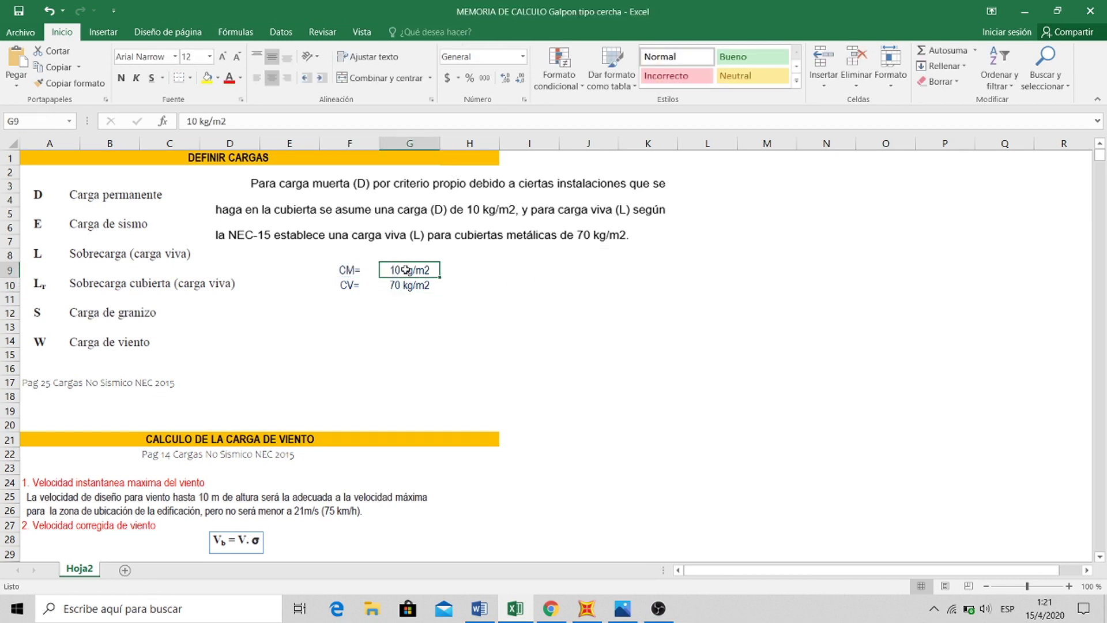
left_click(346, 286)
left_click(394, 286)
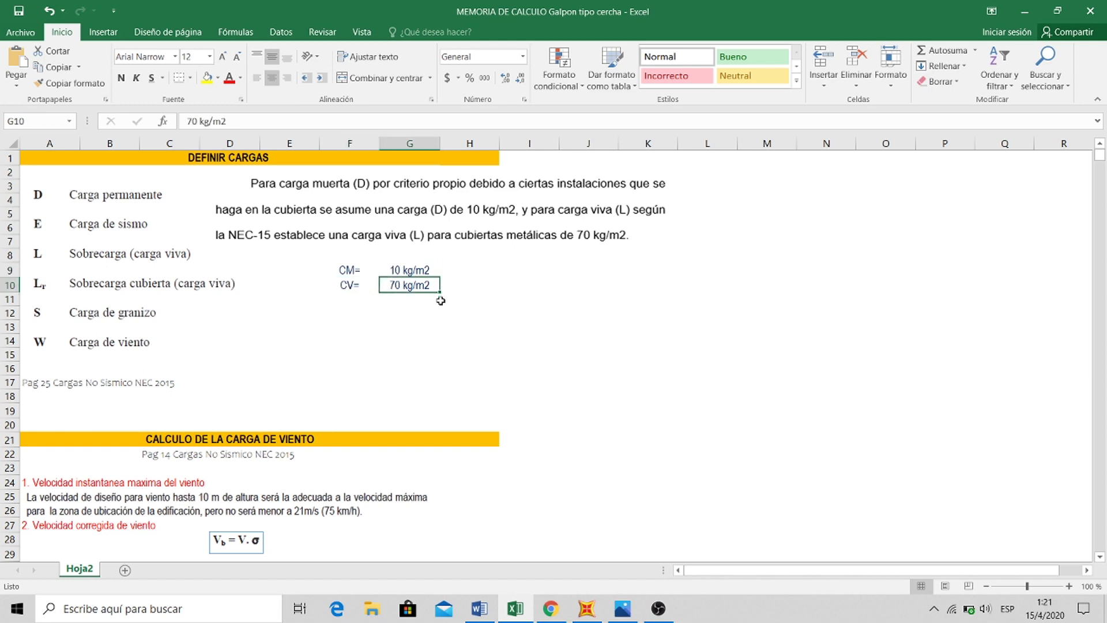
left_click(1031, 11)
- Back in SAP2000, select all roof purlins by their frame section property G200X75X25X5
middle_click_drag(661, 402, 637, 393)
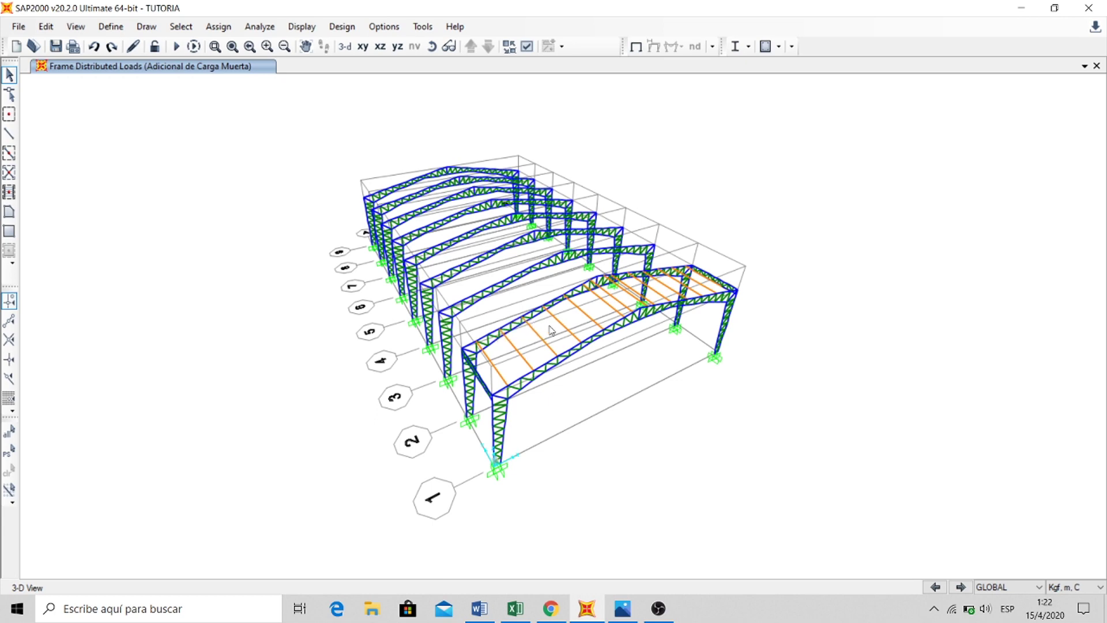
middle_click_drag(548, 326, 534, 335)
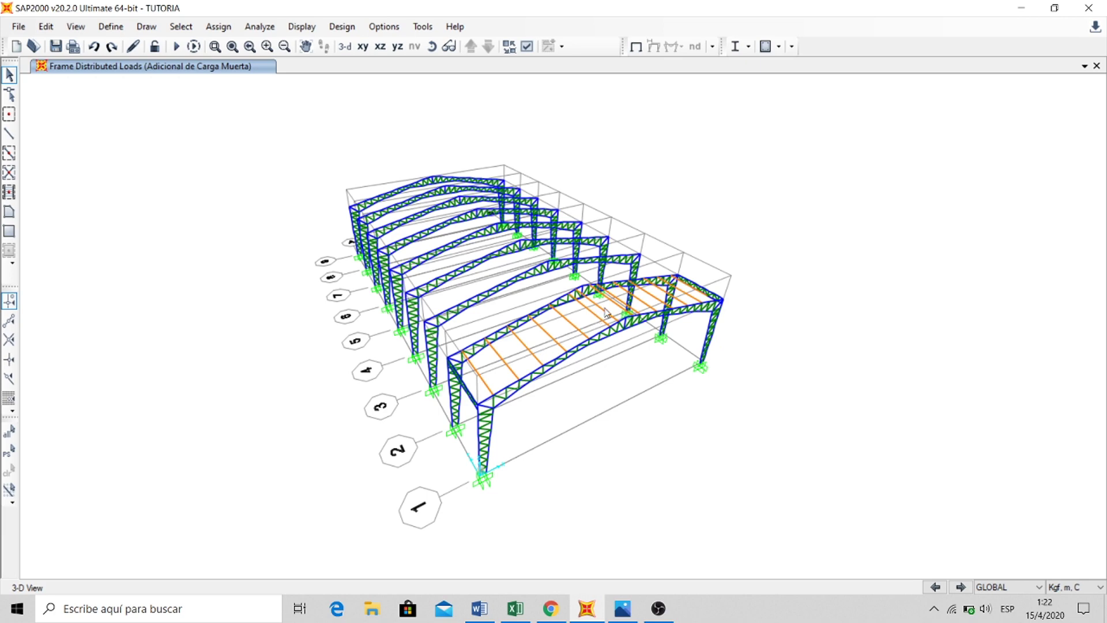
middle_click_drag(646, 197, 625, 188)
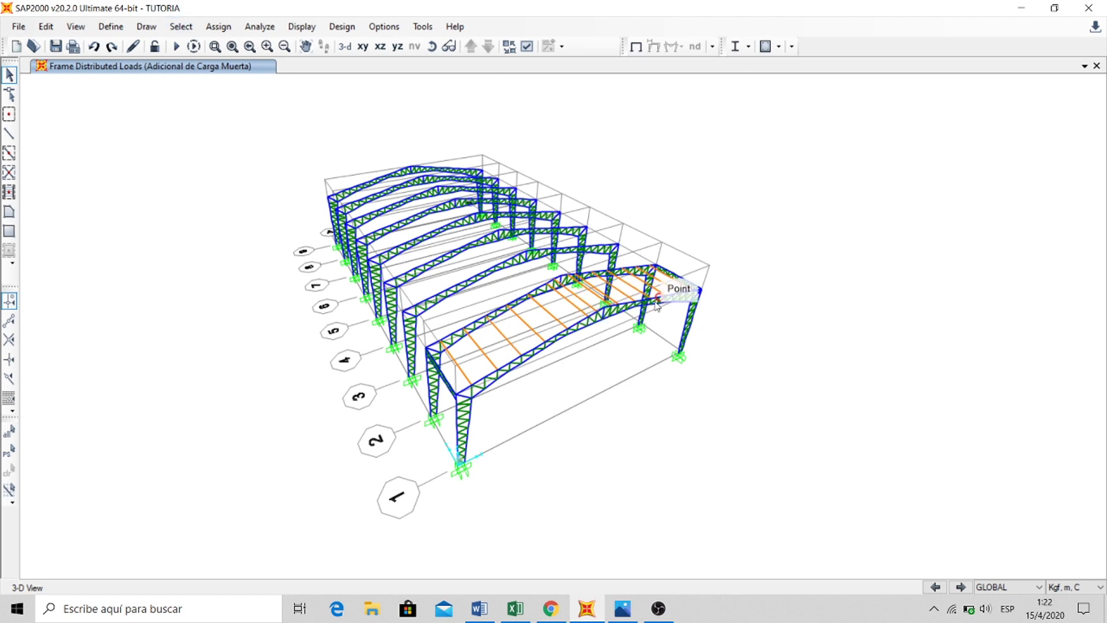
left_click(184, 27)
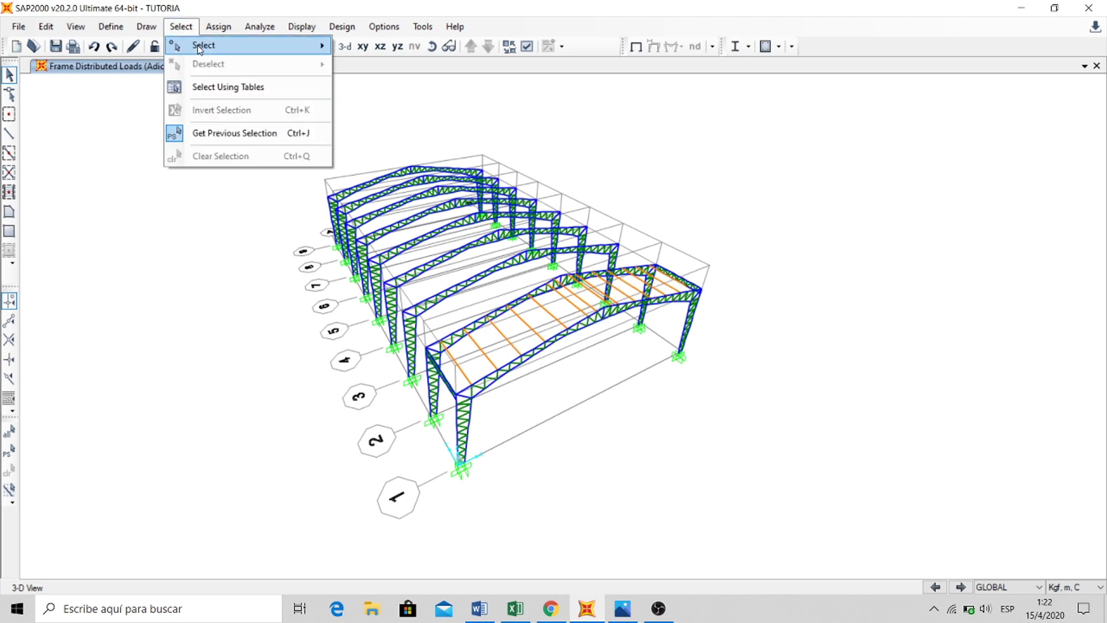
mouse_move(201, 47)
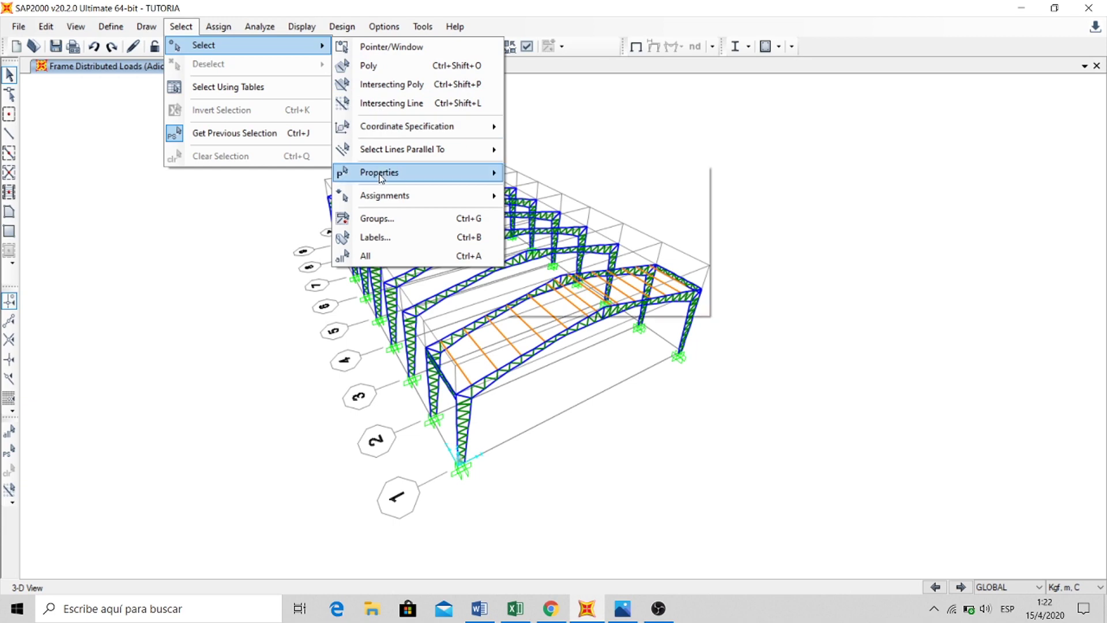
mouse_move(383, 174)
left_click(585, 200)
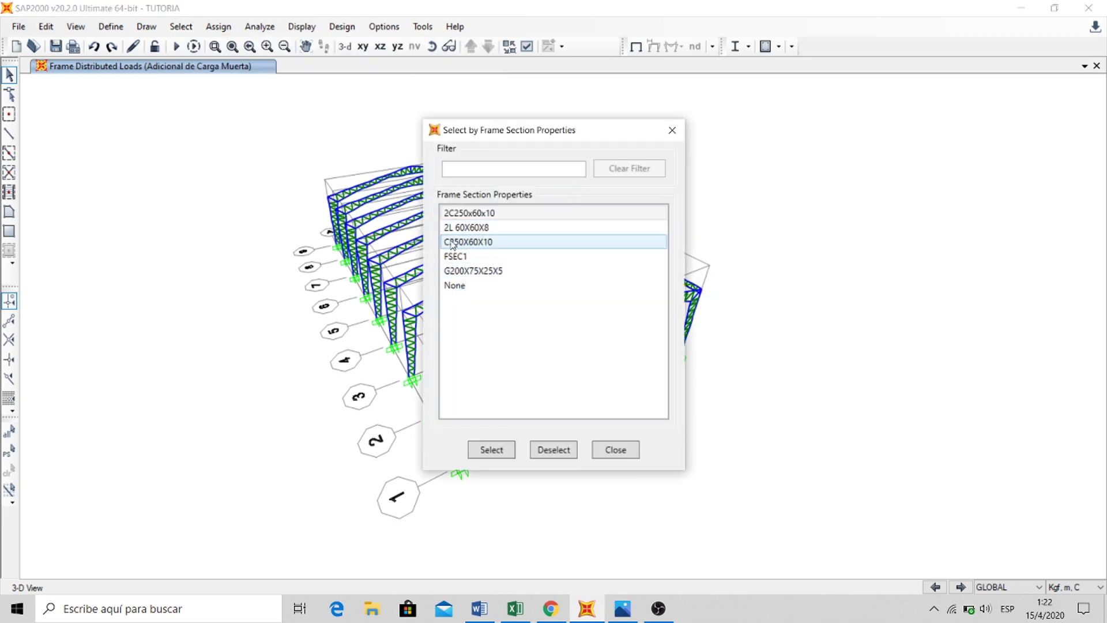
left_click(473, 272)
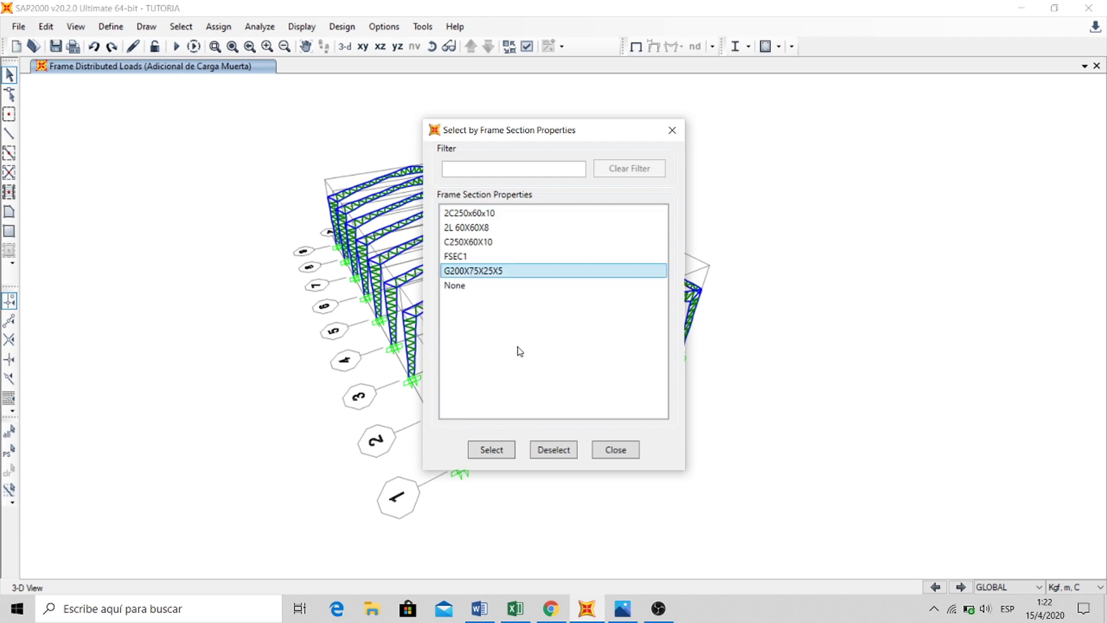
left_click(492, 450)
left_click(620, 455)
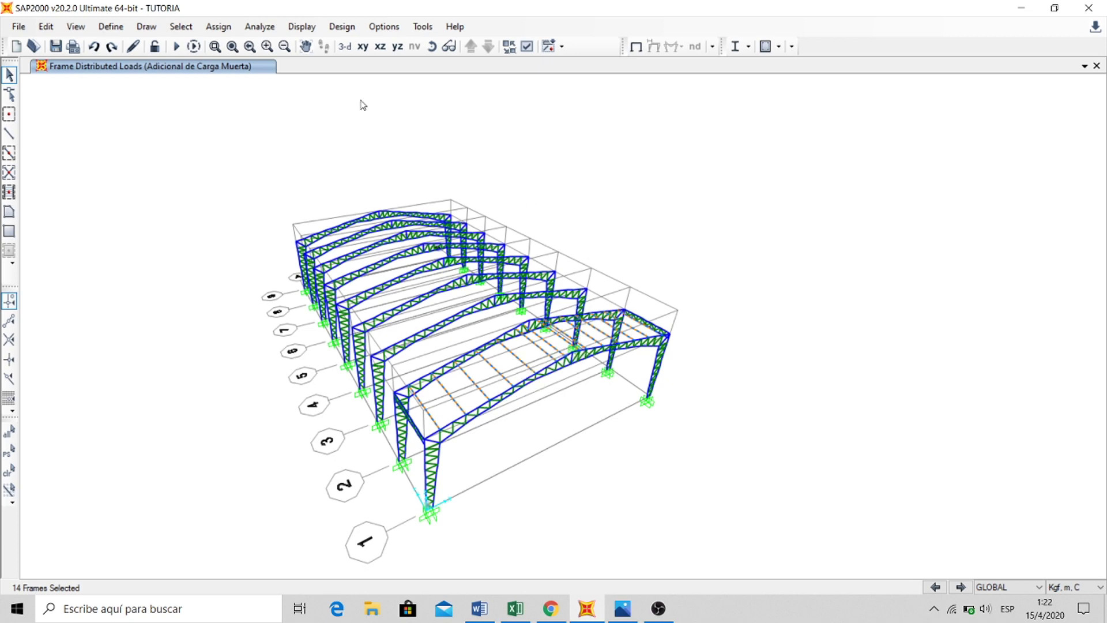
- Assign a uniform gravity load of 15 kgf/m to the selected purlins under Adicional de Carga Muerta, replacing existing loads
left_click(219, 27)
mouse_move(270, 208)
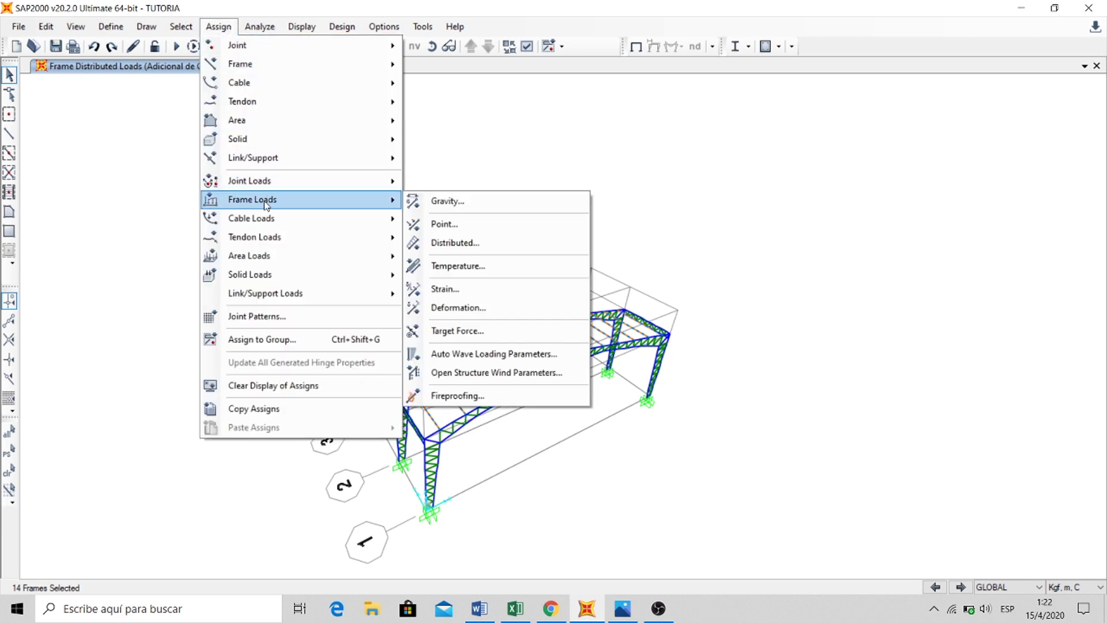
left_click(493, 241)
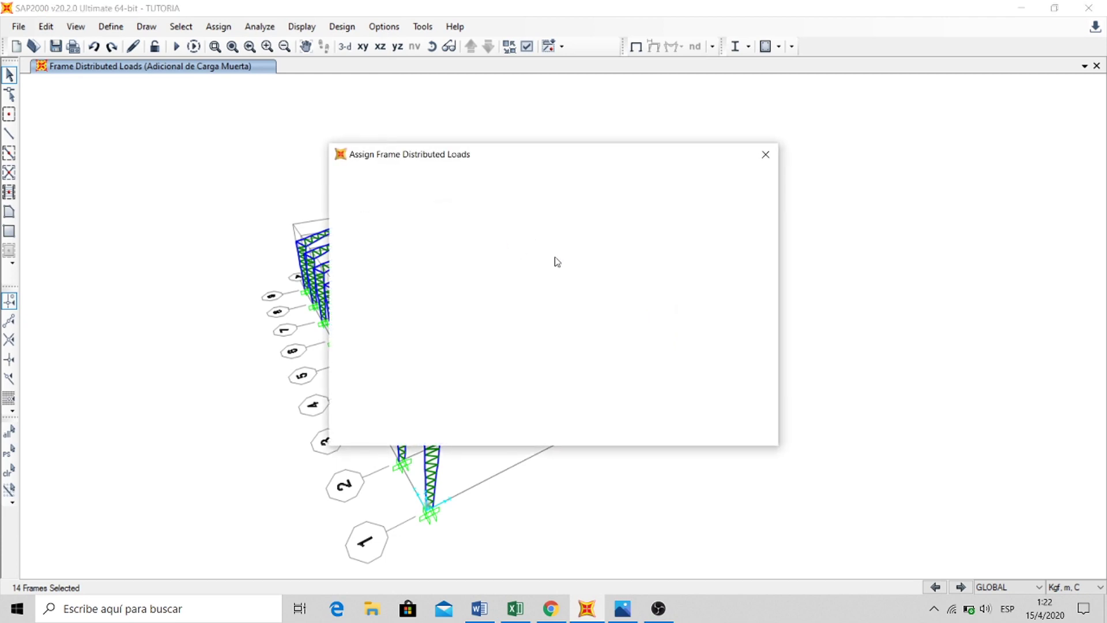
left_click(498, 190)
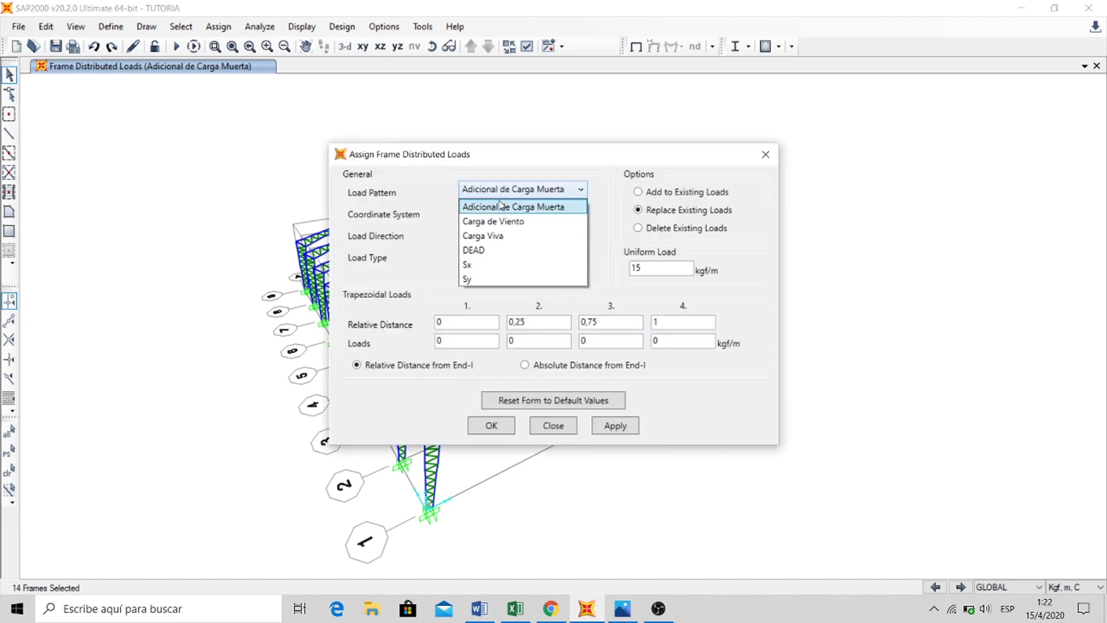
left_click(505, 207)
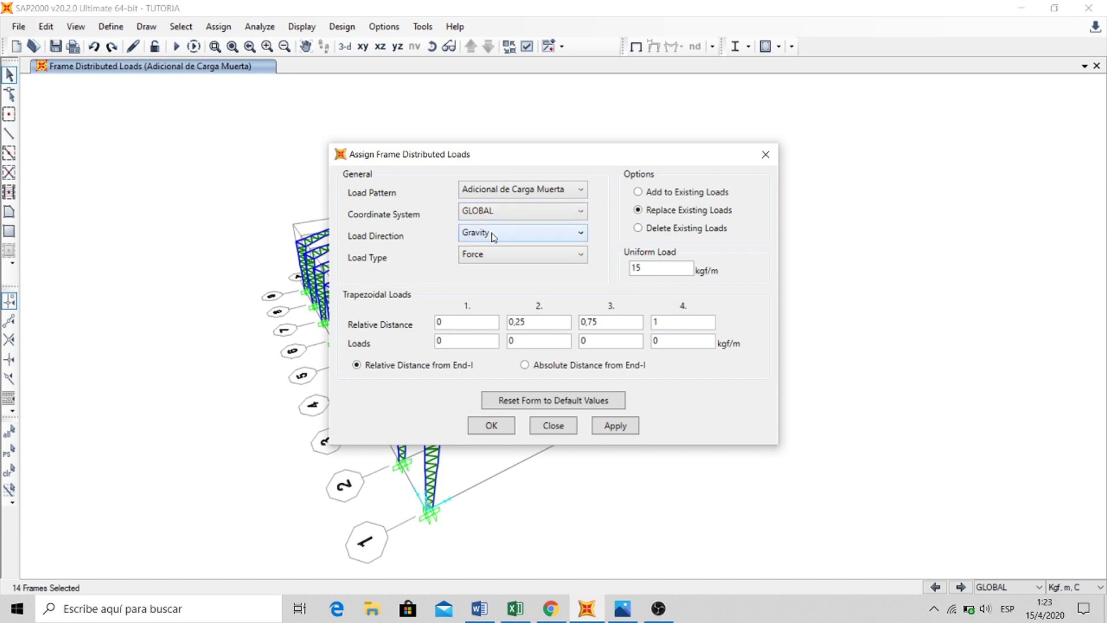
left_click(648, 268)
left_click(632, 428)
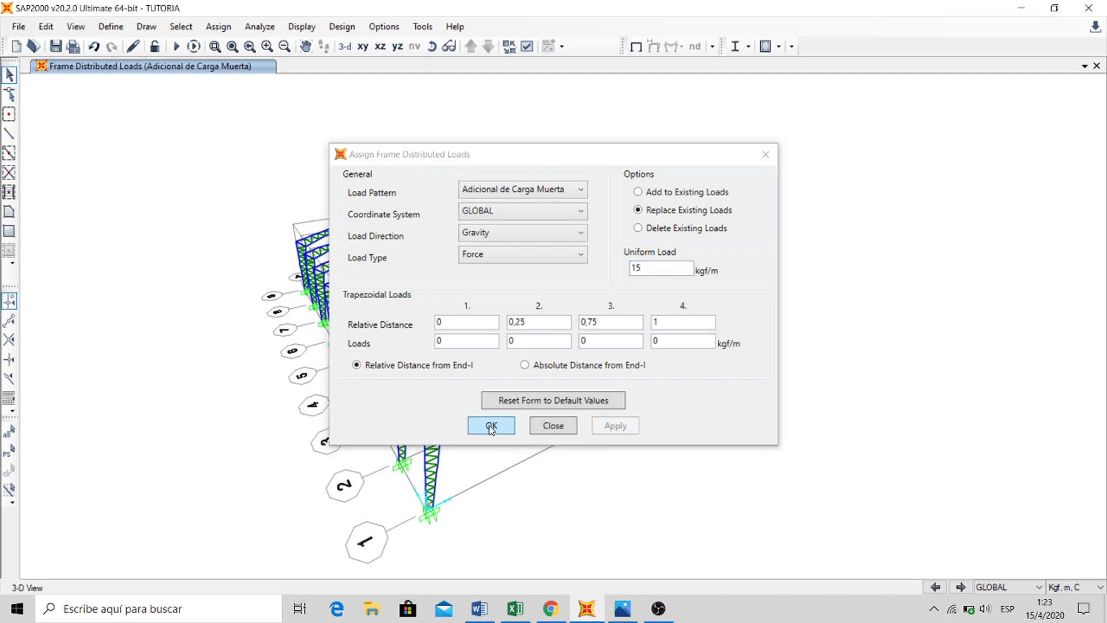
left_click(491, 426)
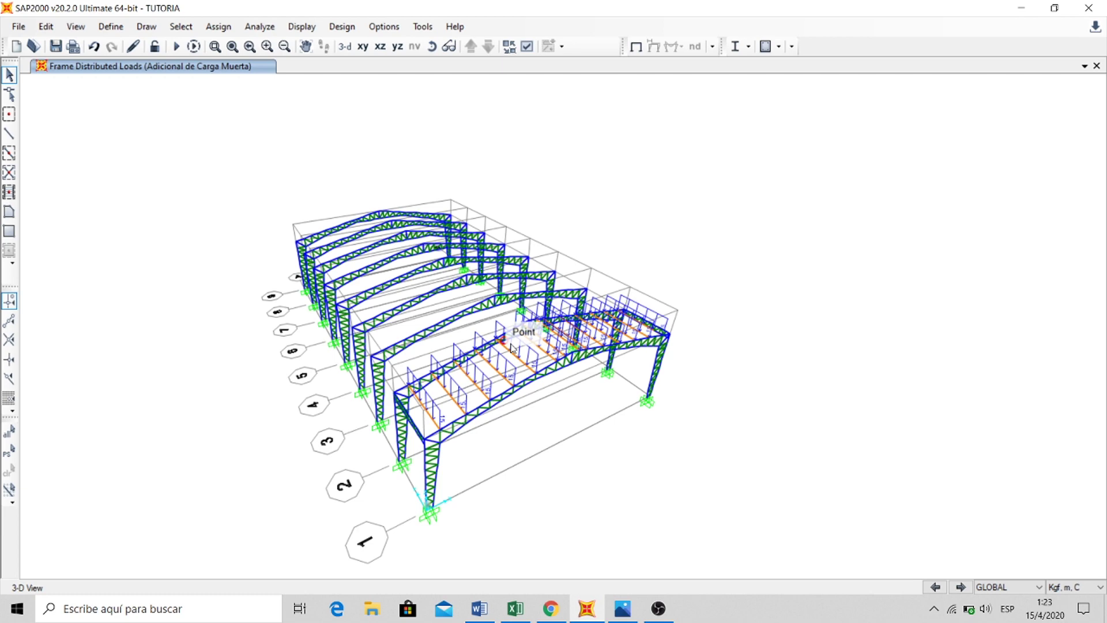
- Enter a uniform gravity load of 60 kgf/m under Adicional de Carga Muerta in the distributed frame load settings and confirm
middle_click_drag(519, 195, 509, 190)
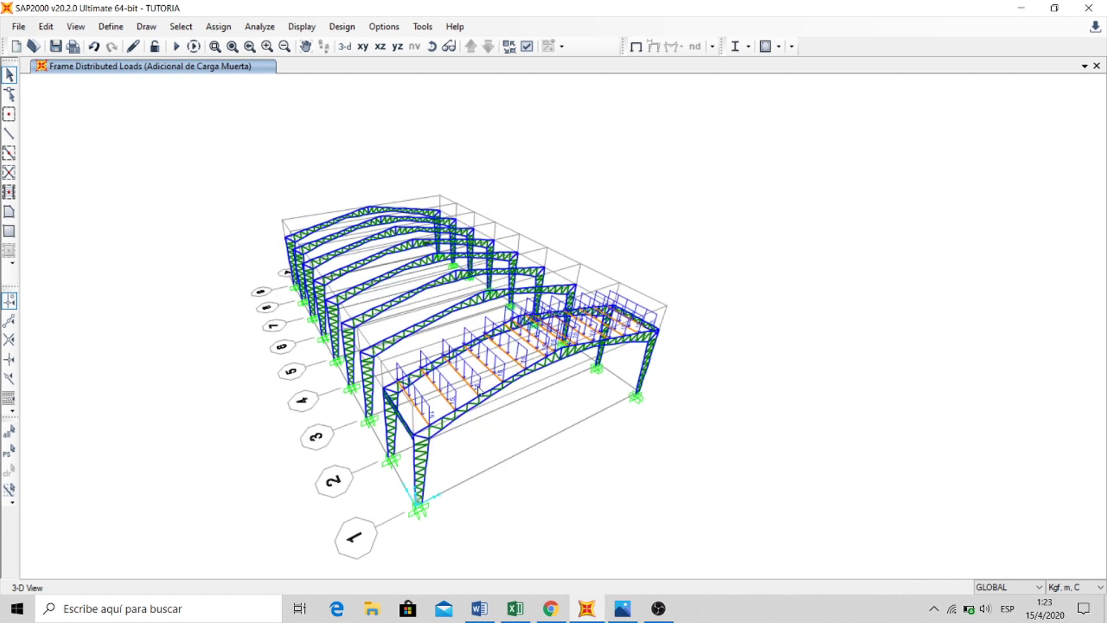
left_click(226, 28)
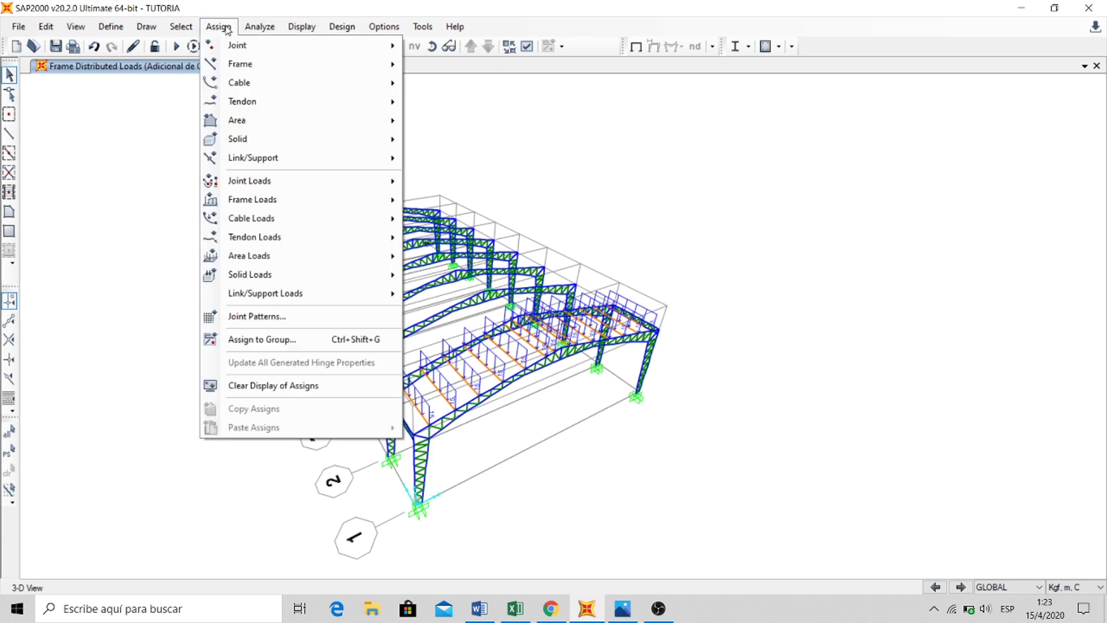
mouse_move(273, 203)
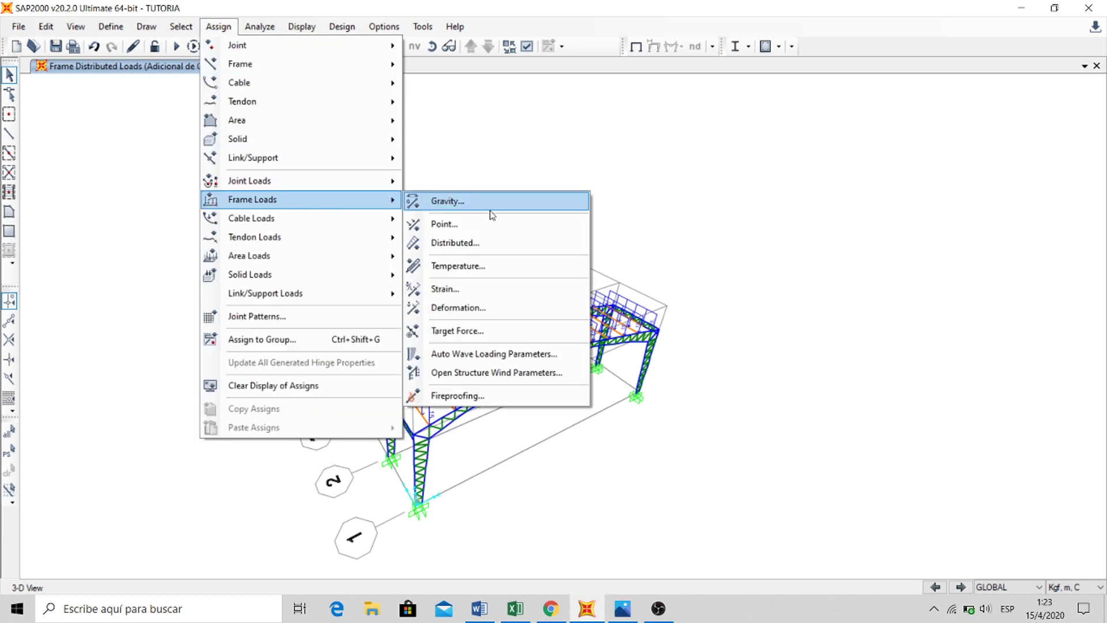
left_click(482, 243)
double_click(637, 268)
type("60")
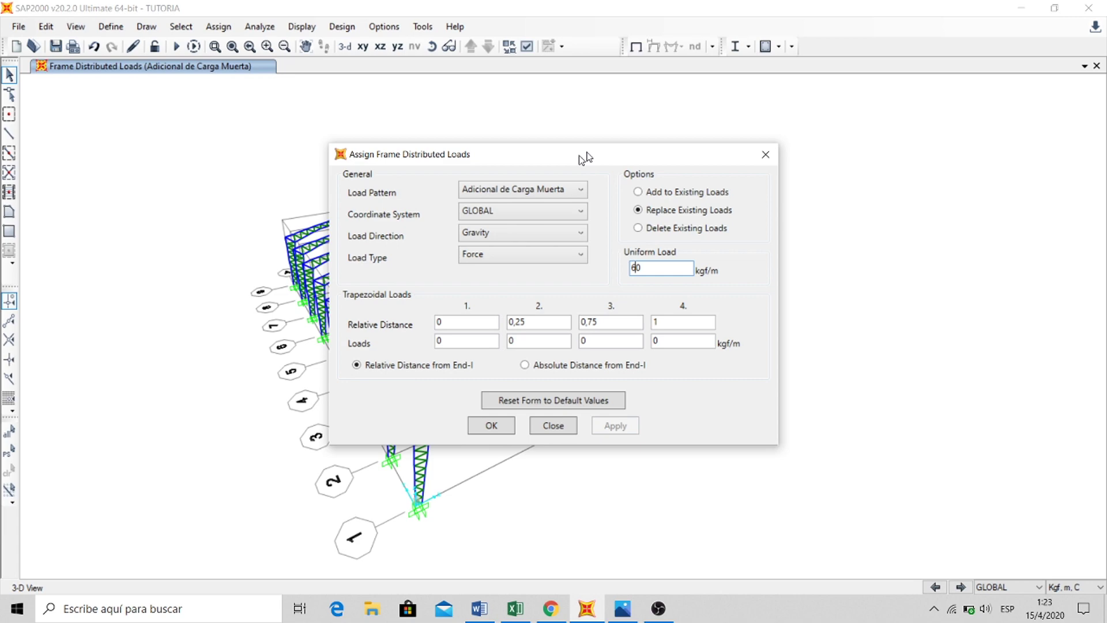
left_click_drag(580, 154, 565, 161)
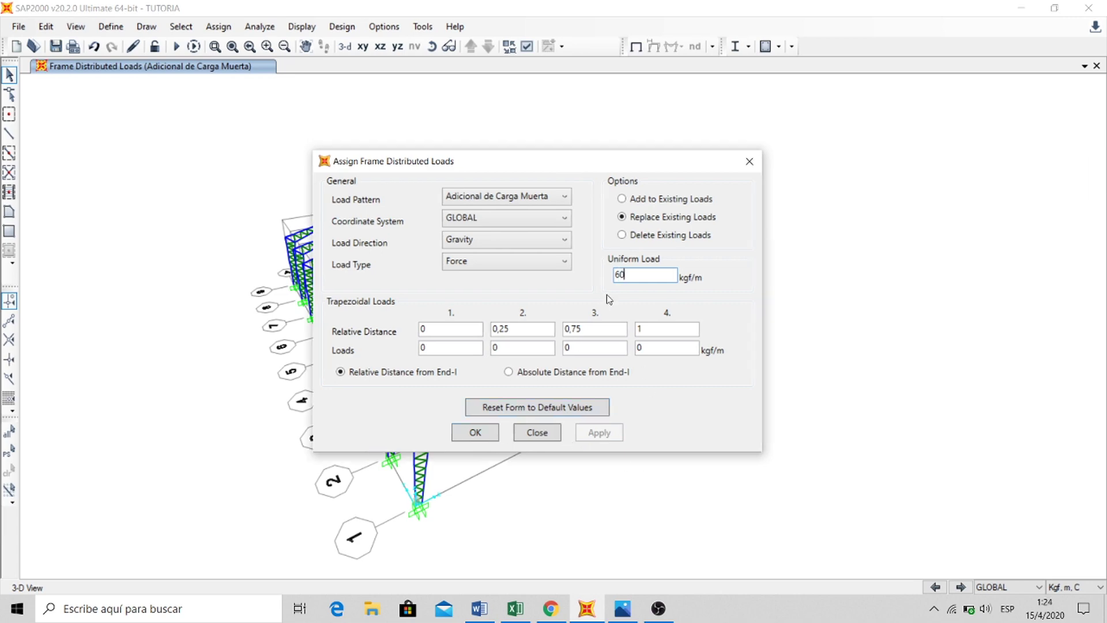
left_click(478, 434)
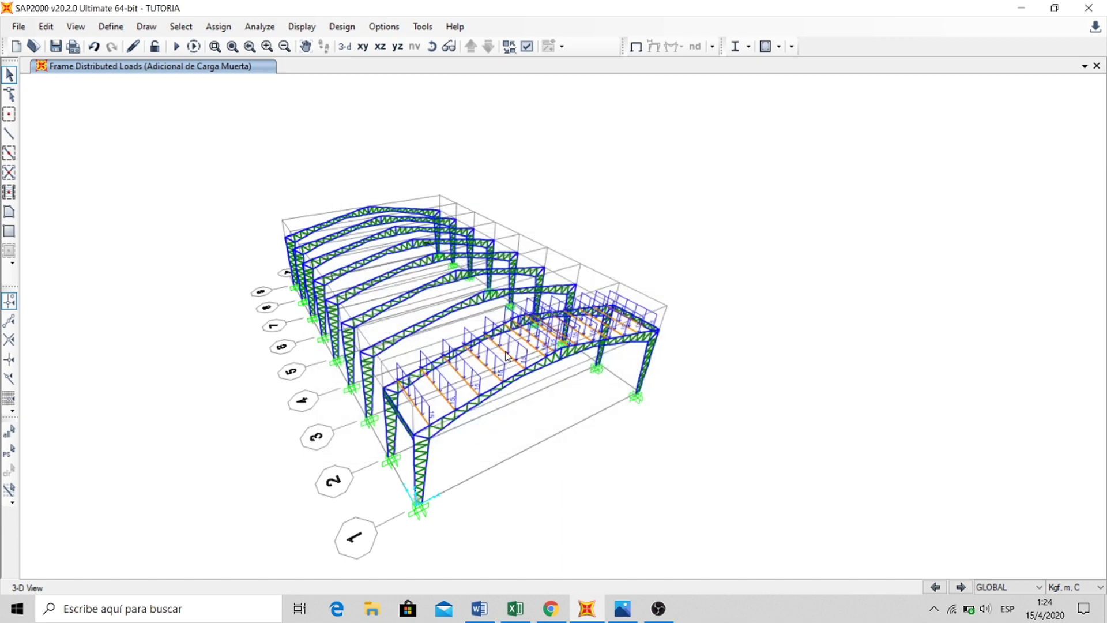
- Select all roof purlins between frames 1 and 2 by their frame section property G200X75X25X5
mouse_move(583, 231)
middle_mouse_down()
mouse_move(548, 171)
mouse_move(598, 219)
middle_mouse_up()
left_click(181, 27)
mouse_move(194, 42)
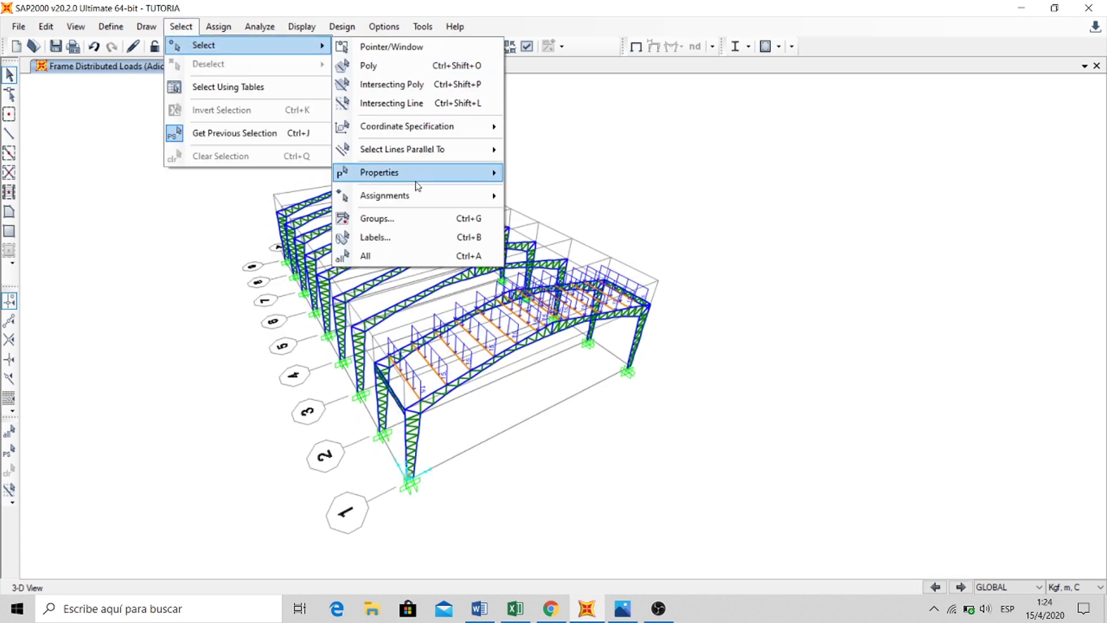
mouse_move(415, 176)
left_click(552, 195)
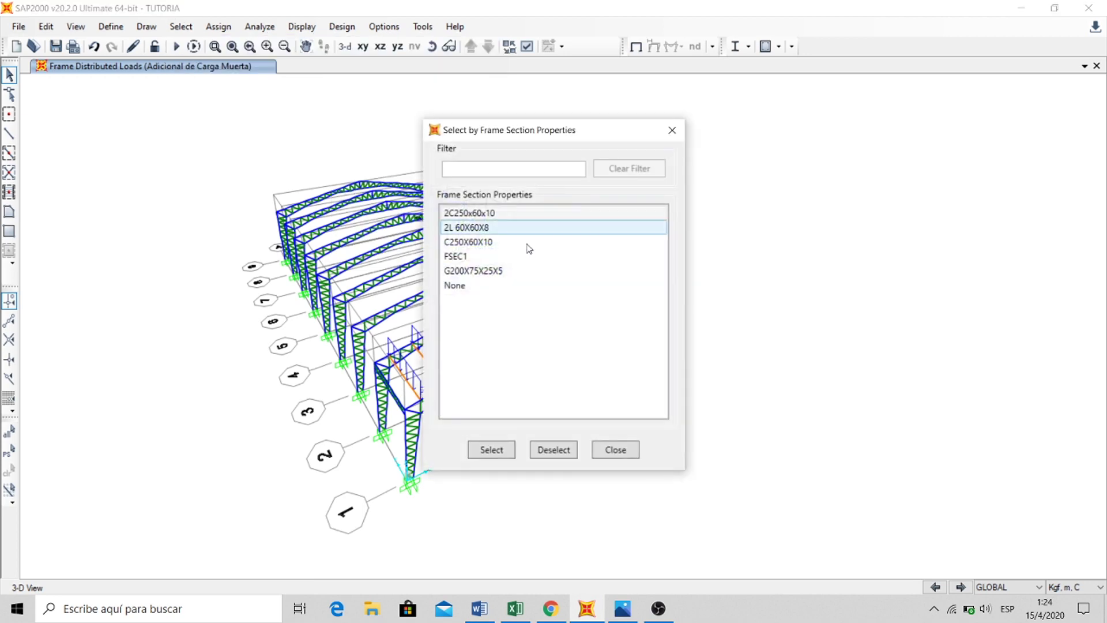
left_click(482, 271)
left_click(502, 450)
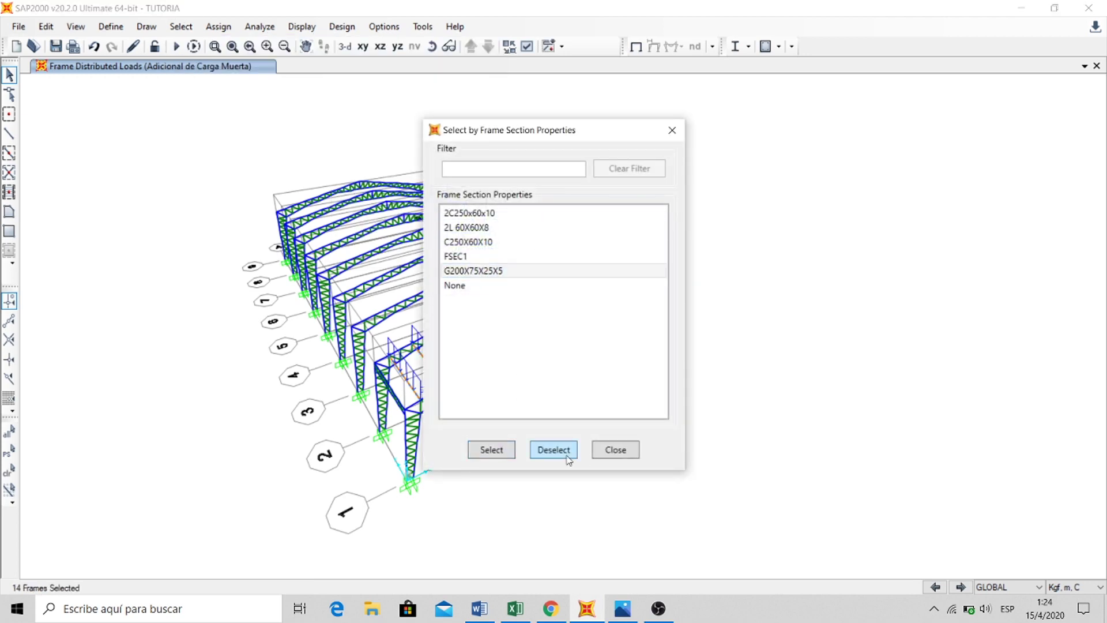
left_click(616, 451)
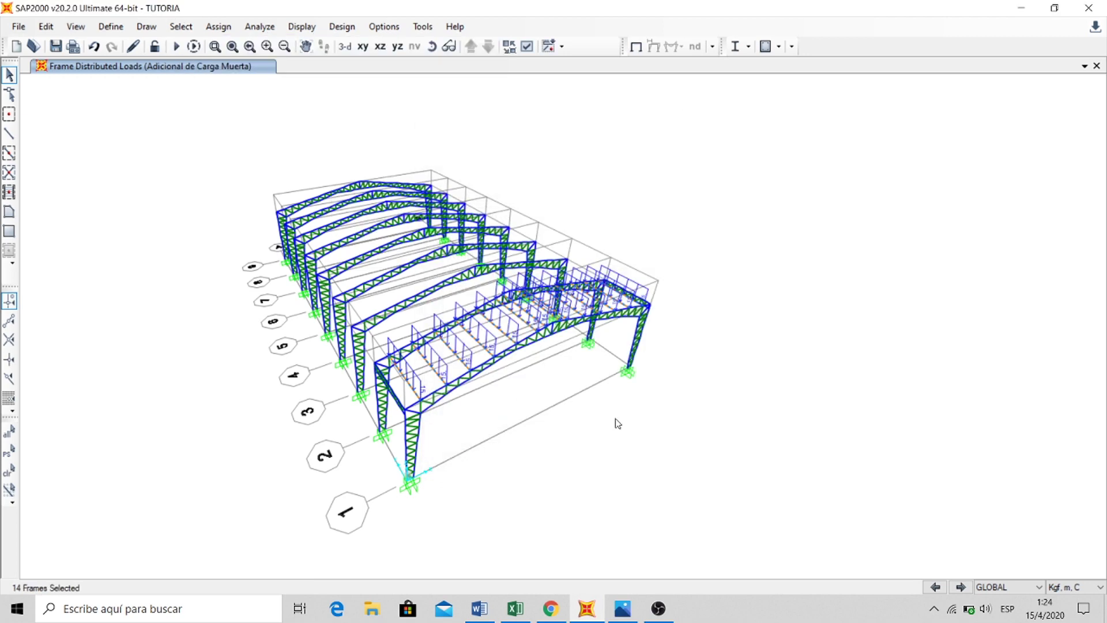
- Assign a uniform gravity load of 60 kgf/m to the selected purlins under Carga Viva, replacing existing loads
left_click(226, 28)
mouse_move(280, 199)
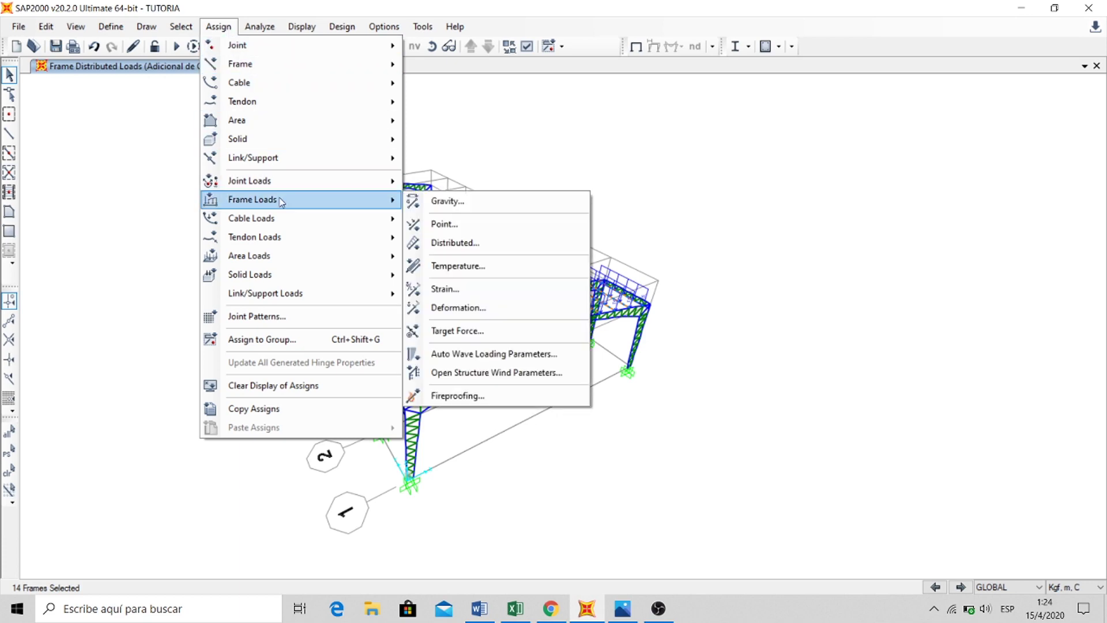
left_click(485, 250)
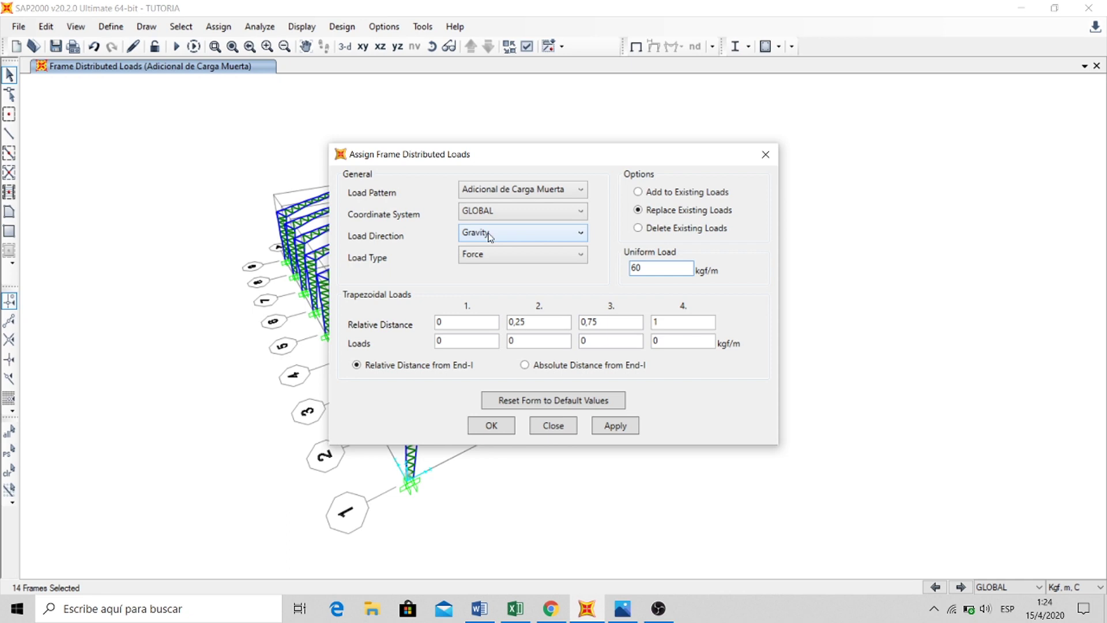
left_click(526, 195)
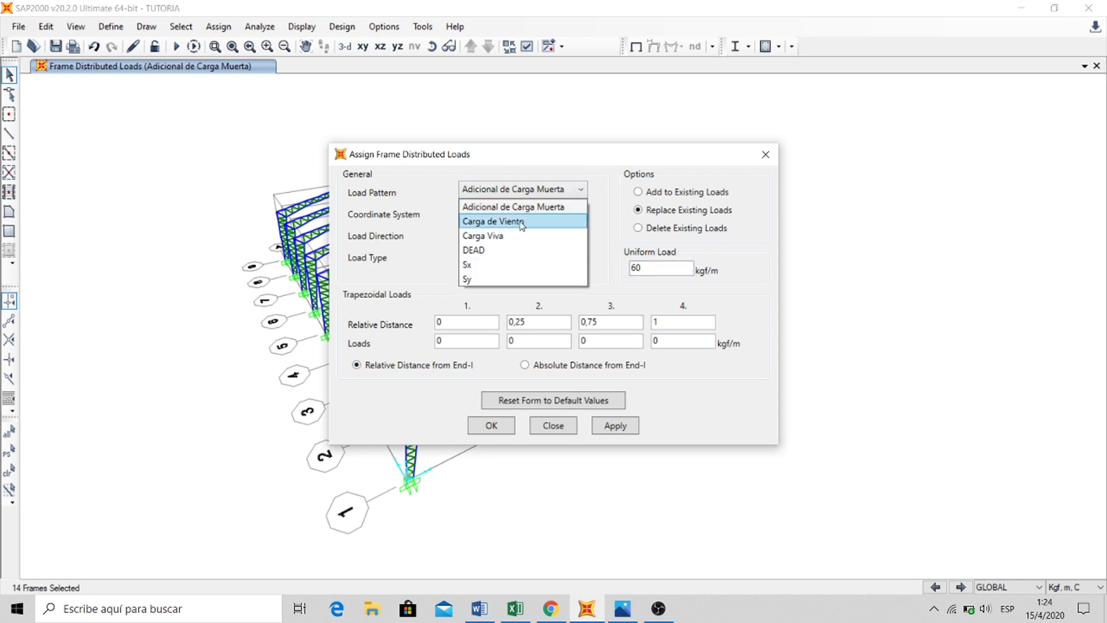
left_click(499, 236)
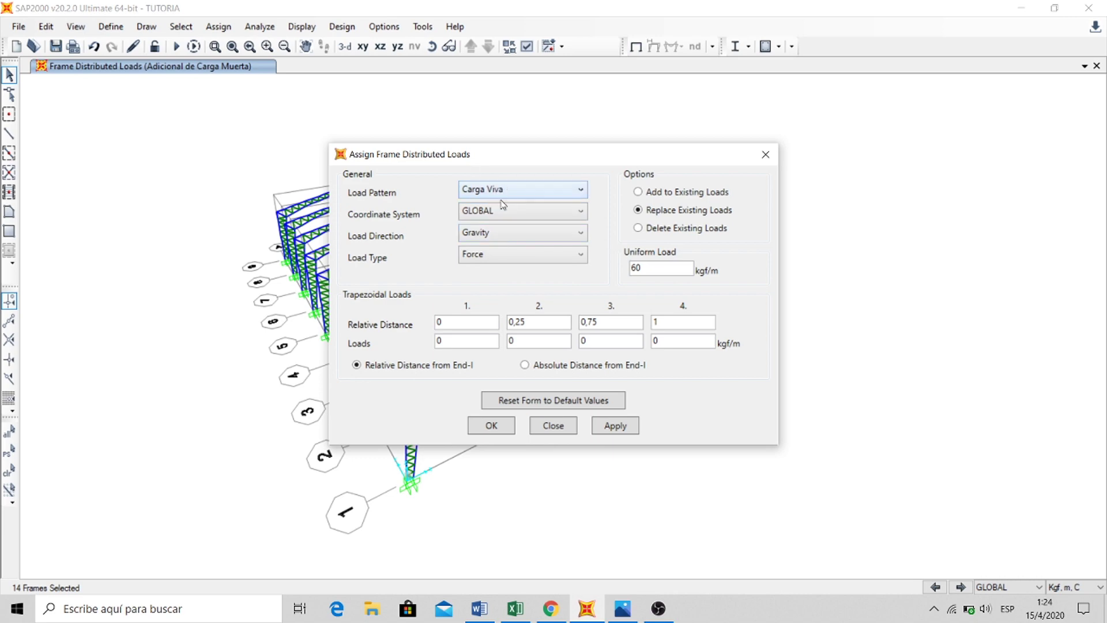
left_click(675, 265)
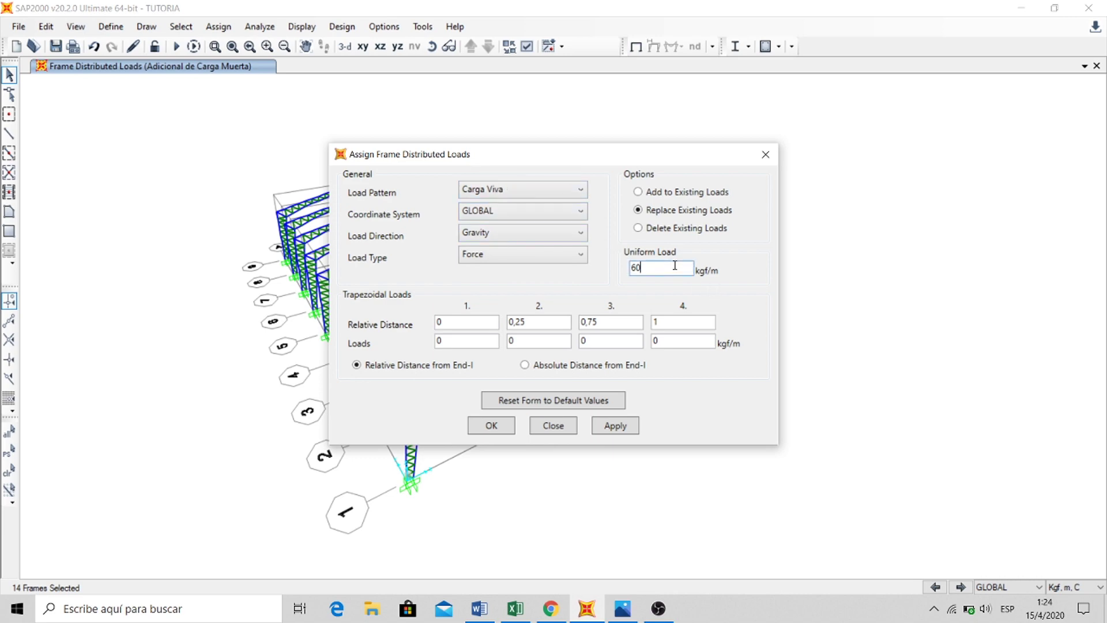
left_click(628, 429)
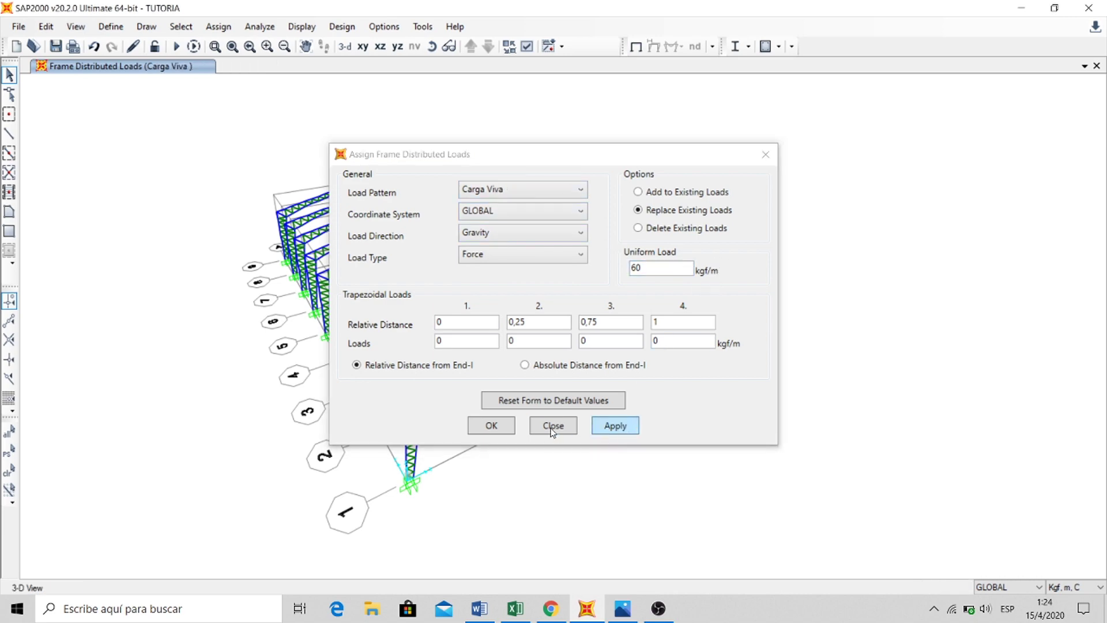
left_click(491, 426)
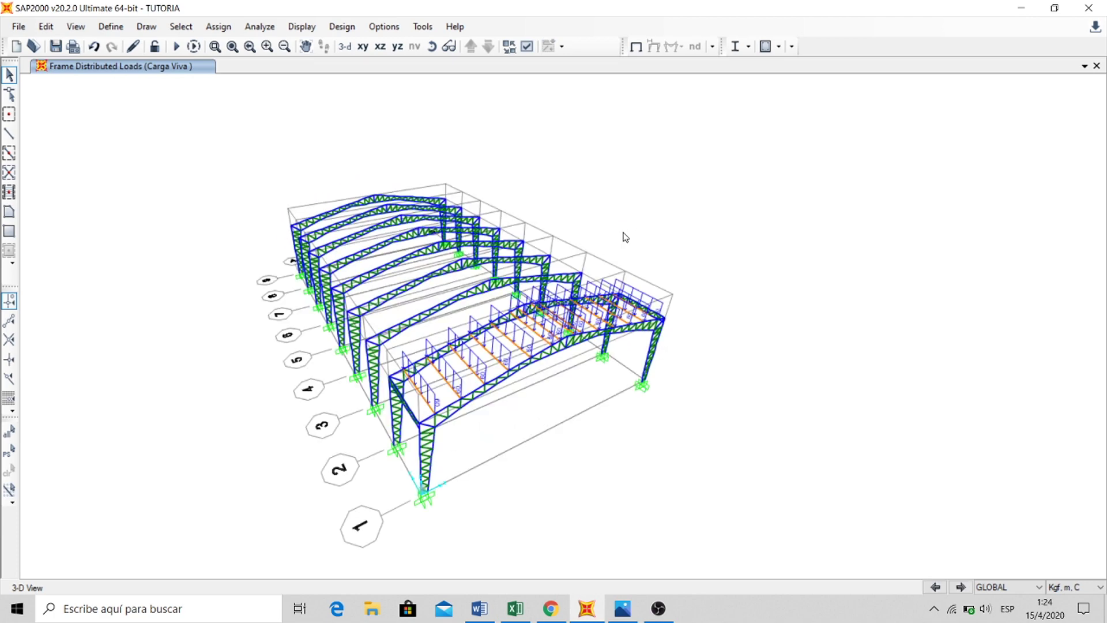
- Check the dead and live loads assigned to one of the roof purlins in its line information
left_click(495, 361)
right_click(495, 361)
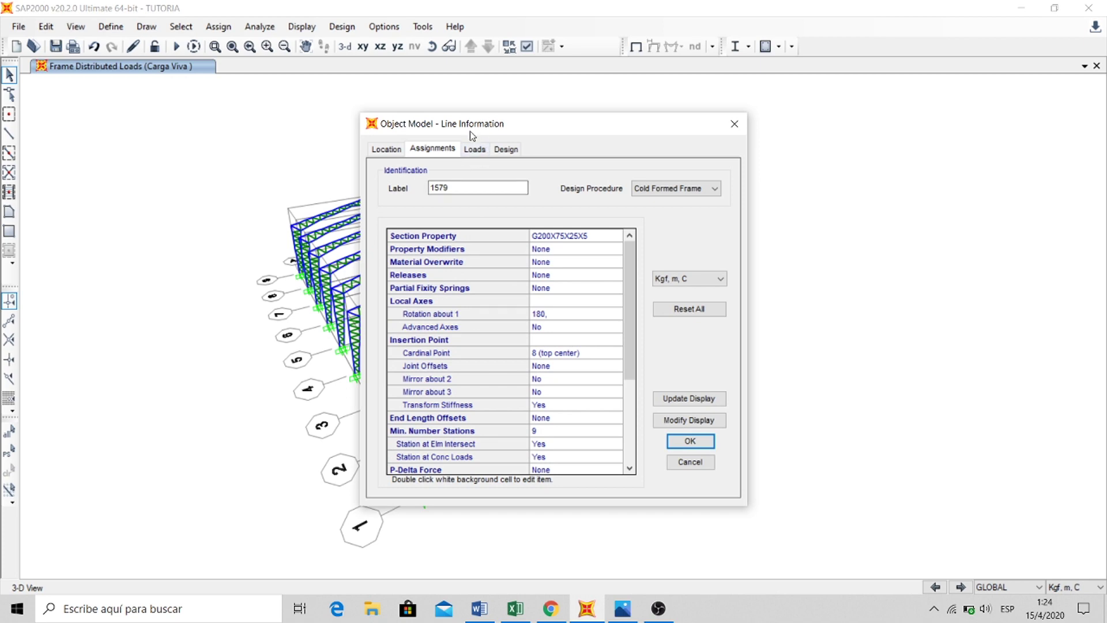
left_click(475, 149)
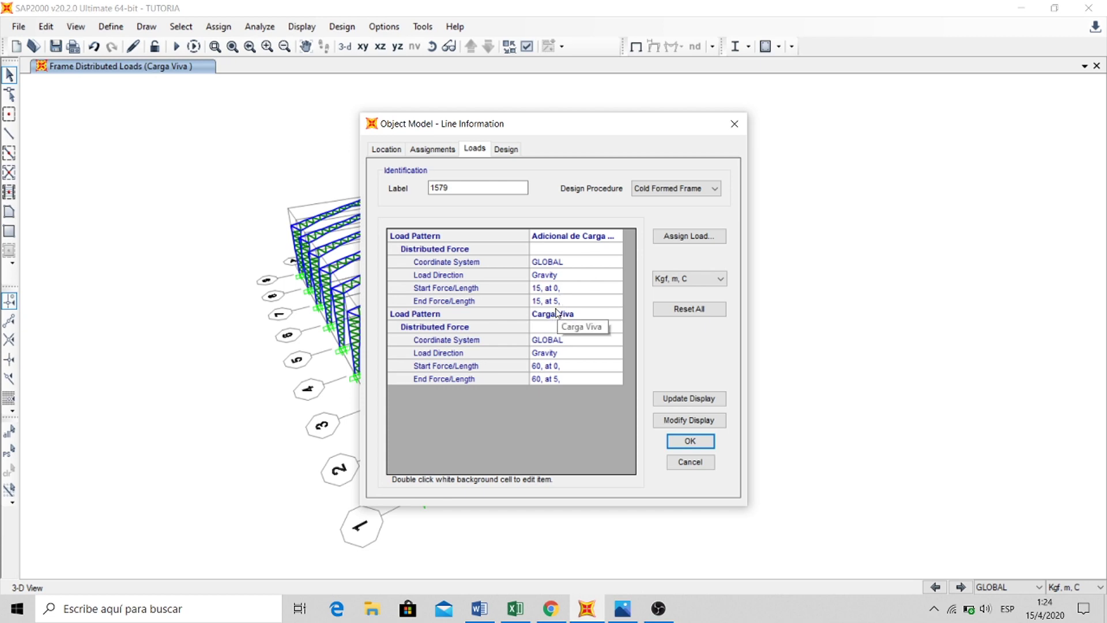
left_click(690, 442)
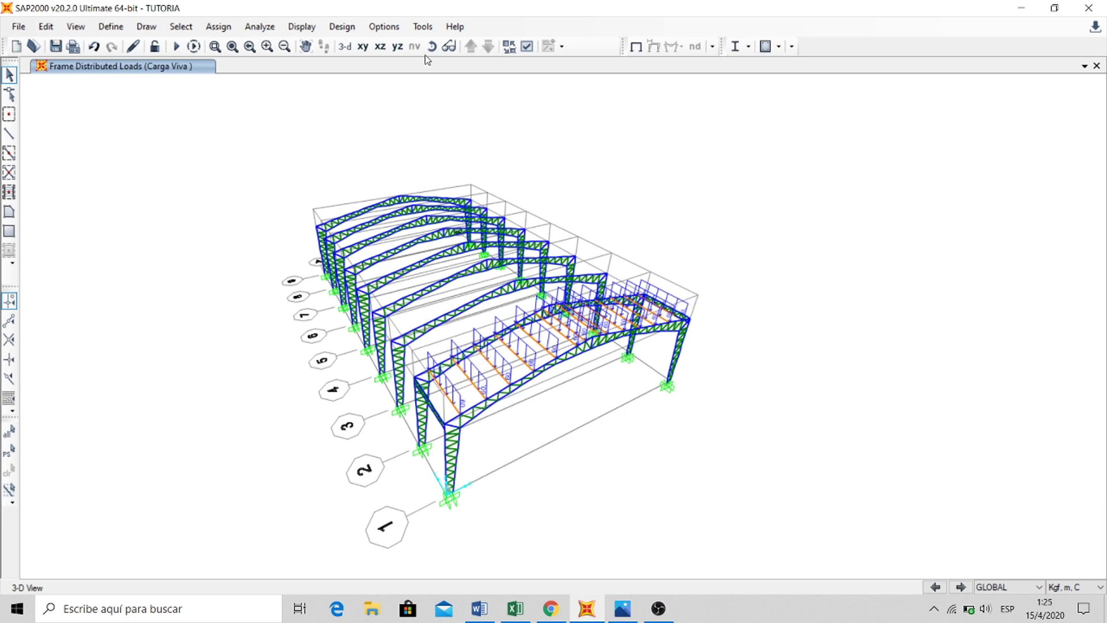
- Restore the default 3-D view and select the loaded purlins by frame section property G200X75X25X5
left_click(345, 46)
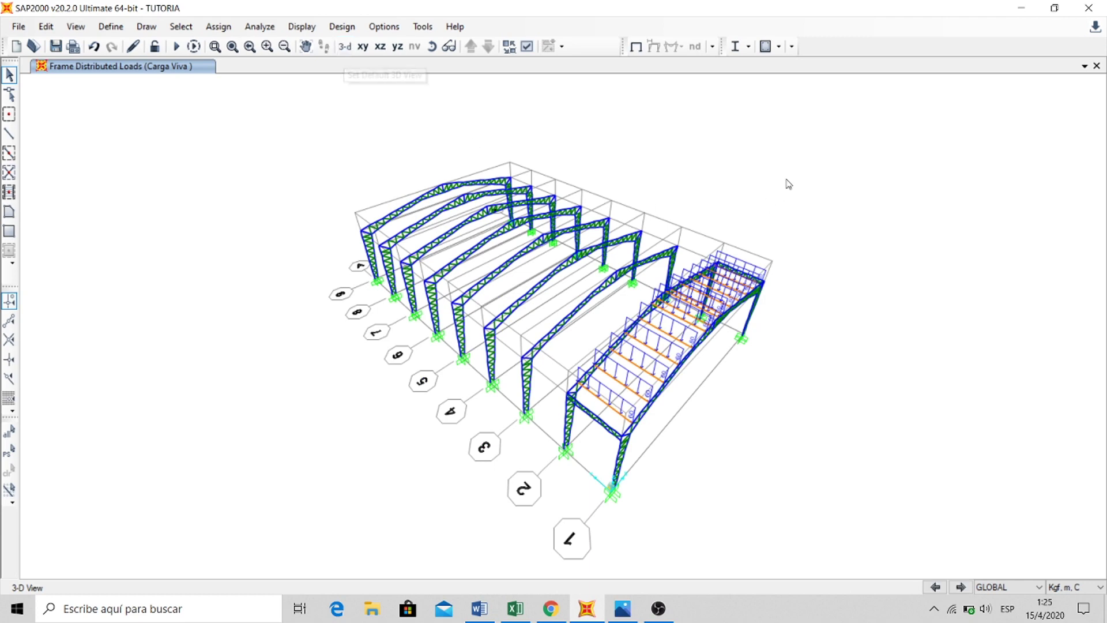
left_click(183, 27)
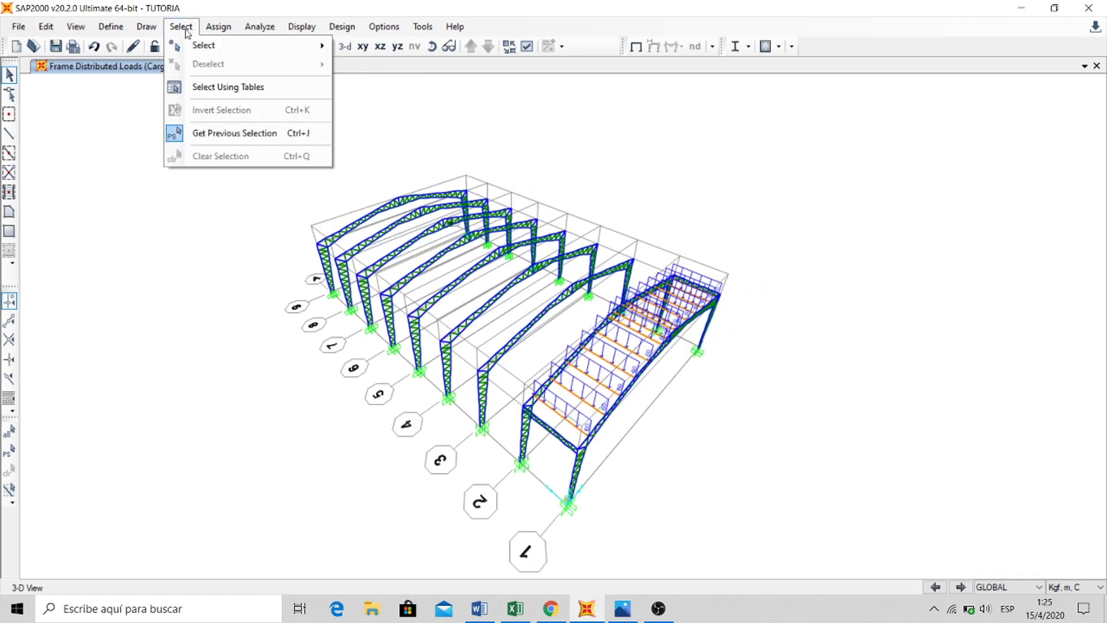
mouse_move(199, 45)
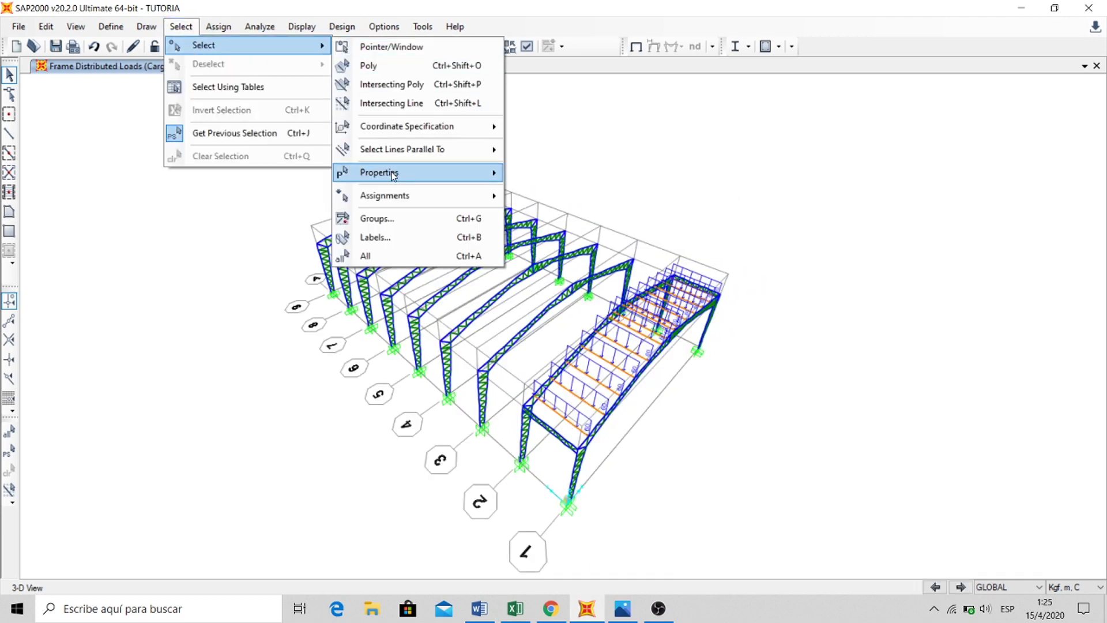
mouse_move(404, 173)
left_click(584, 196)
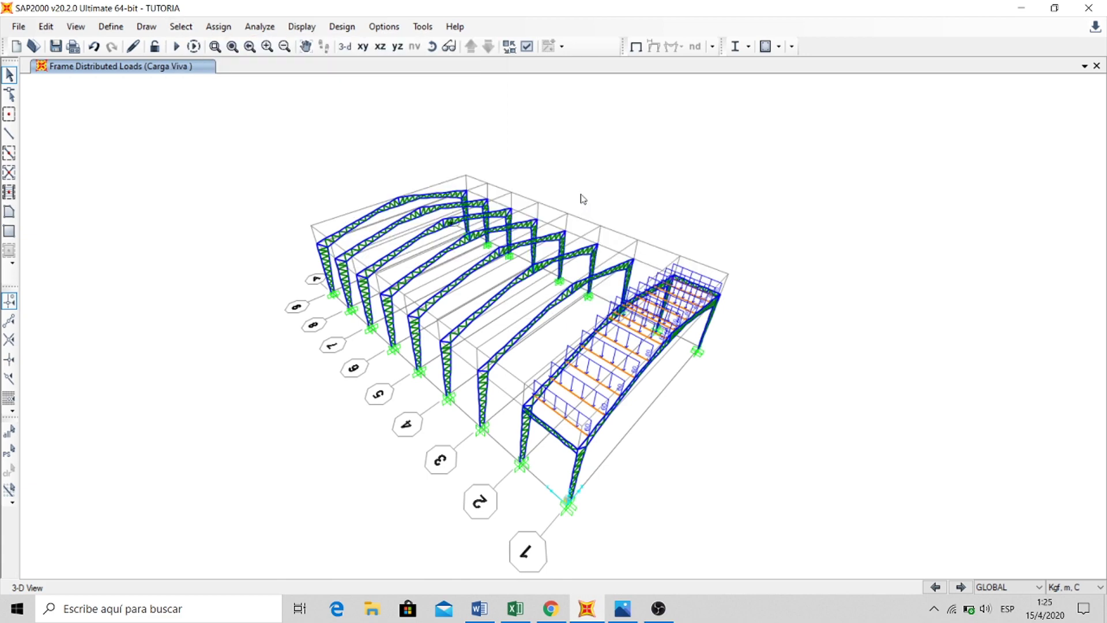
left_click(478, 271)
left_click(495, 448)
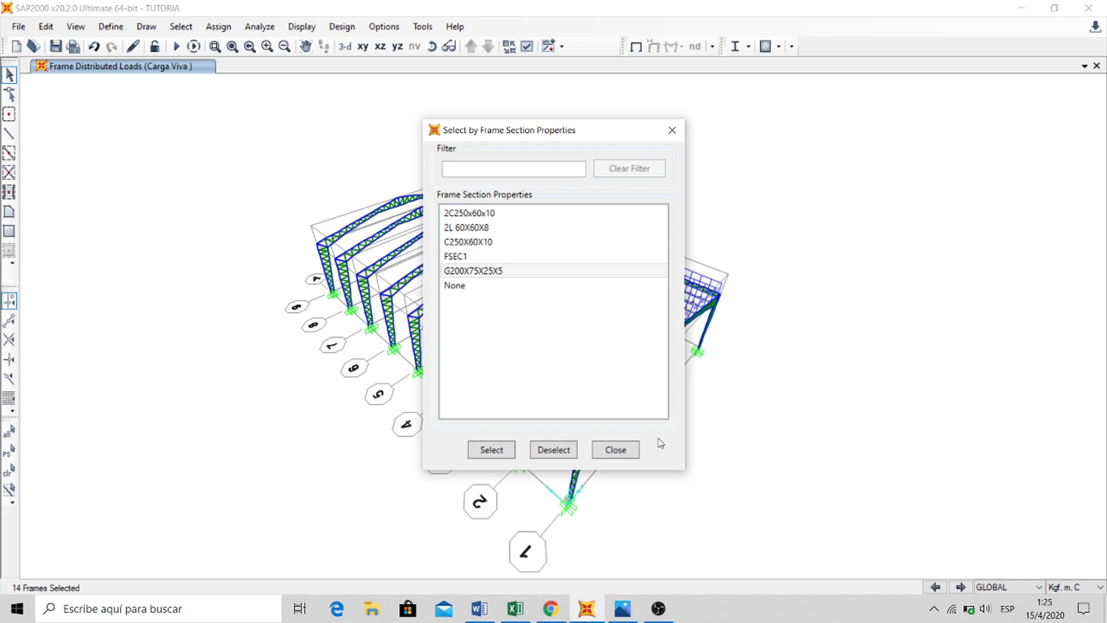
left_click(633, 451)
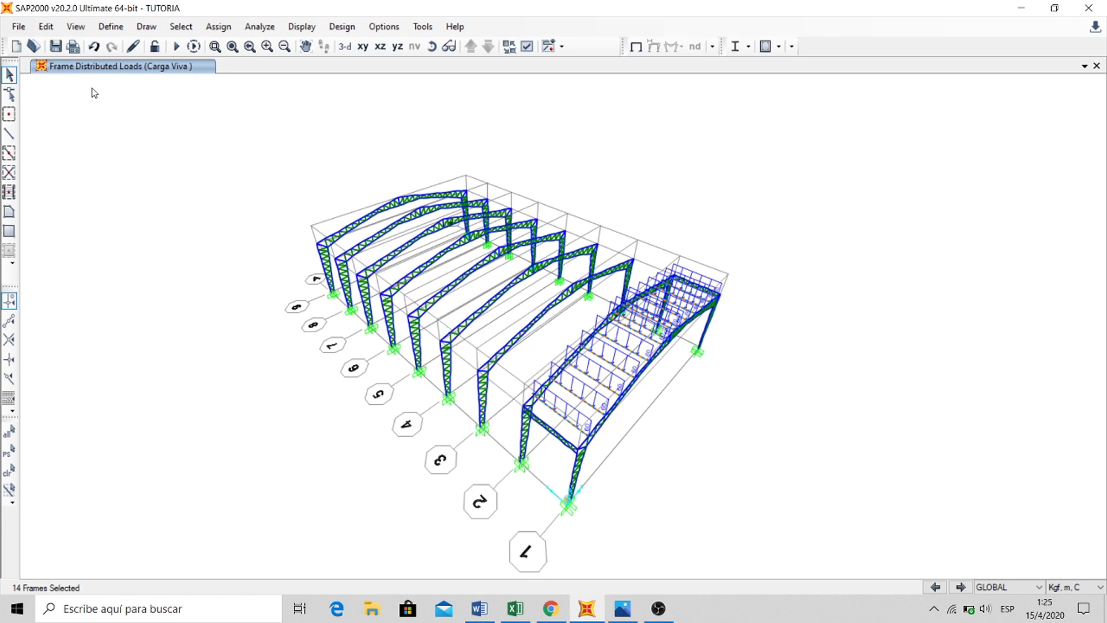
- Replicate the selected purlins linearly 7 times with a dy increment of 5 m, keeping the original objects
left_click(46, 27)
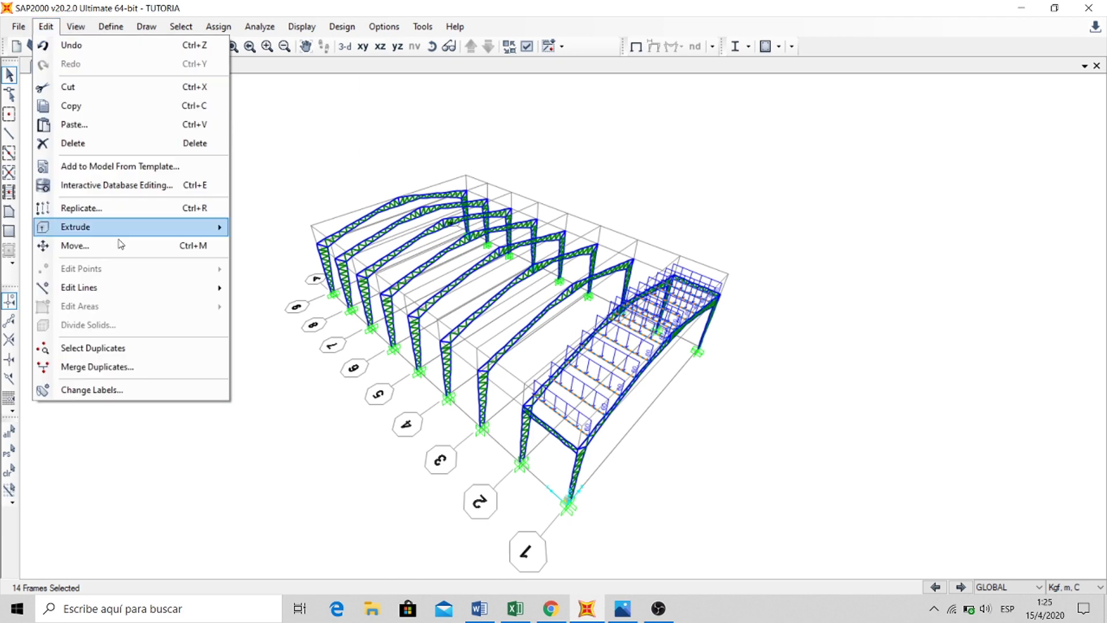
left_click(94, 209)
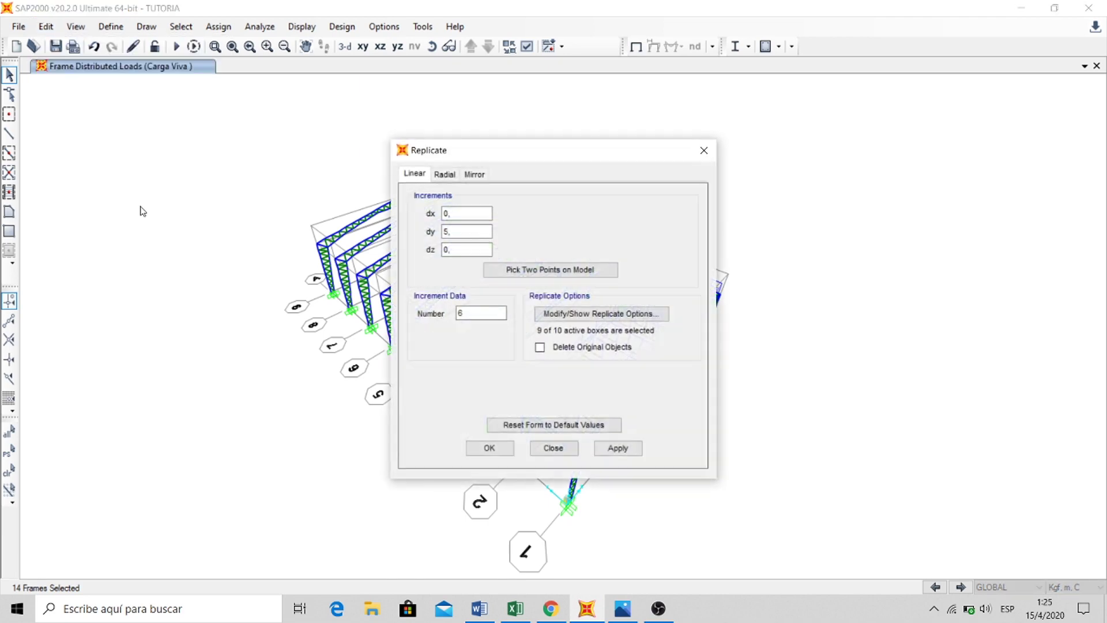
left_click(456, 234)
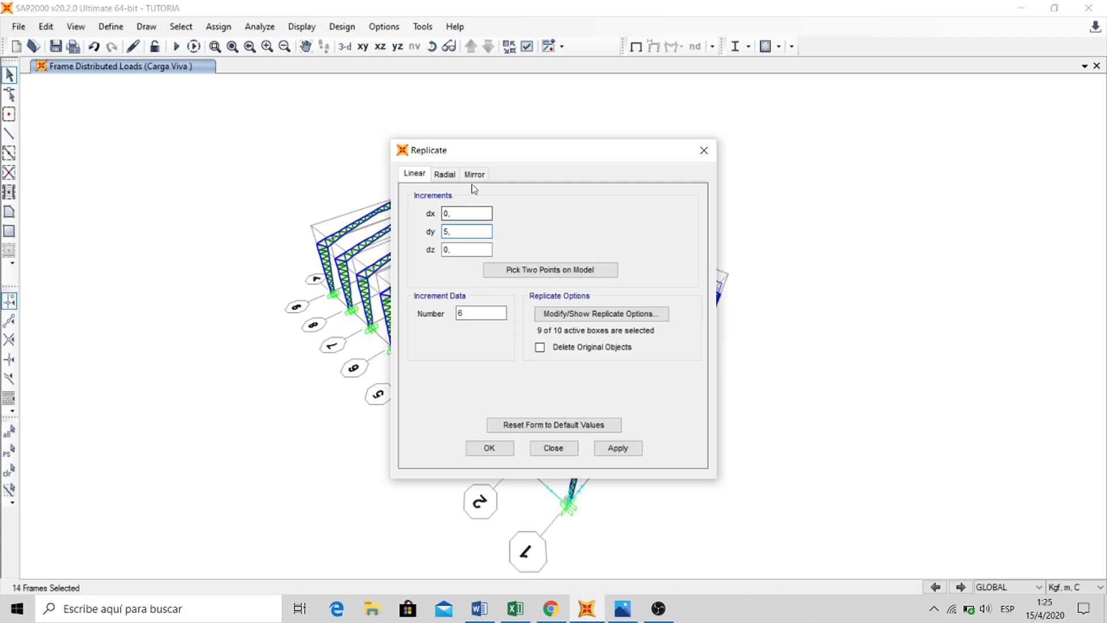
left_click_drag(480, 152, 250, 179)
double_click(254, 340)
type("7")
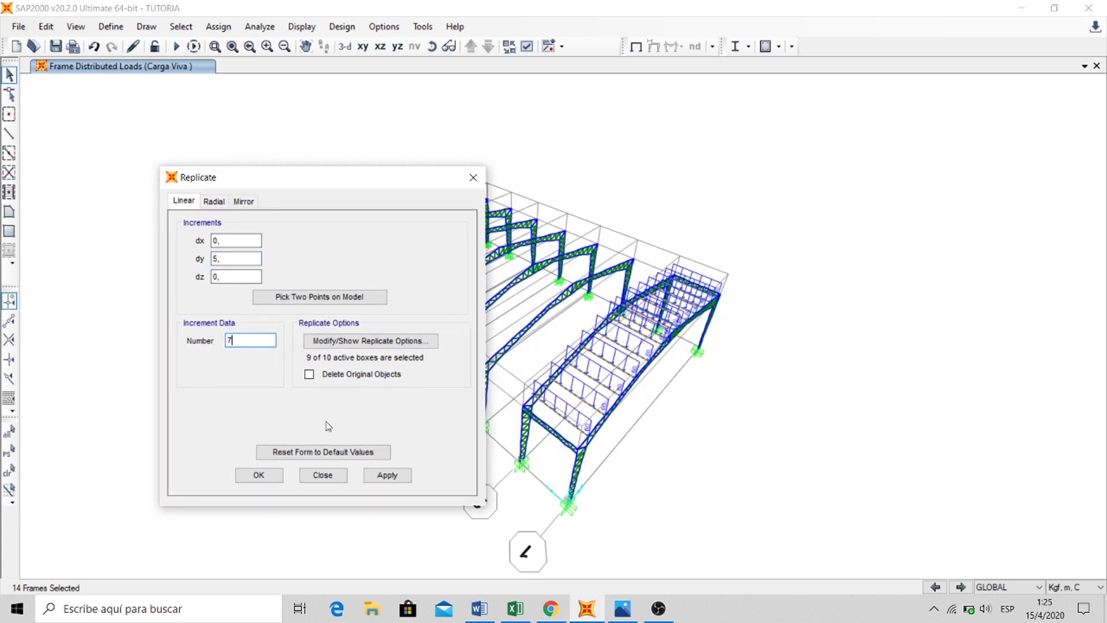
left_click(259, 475)
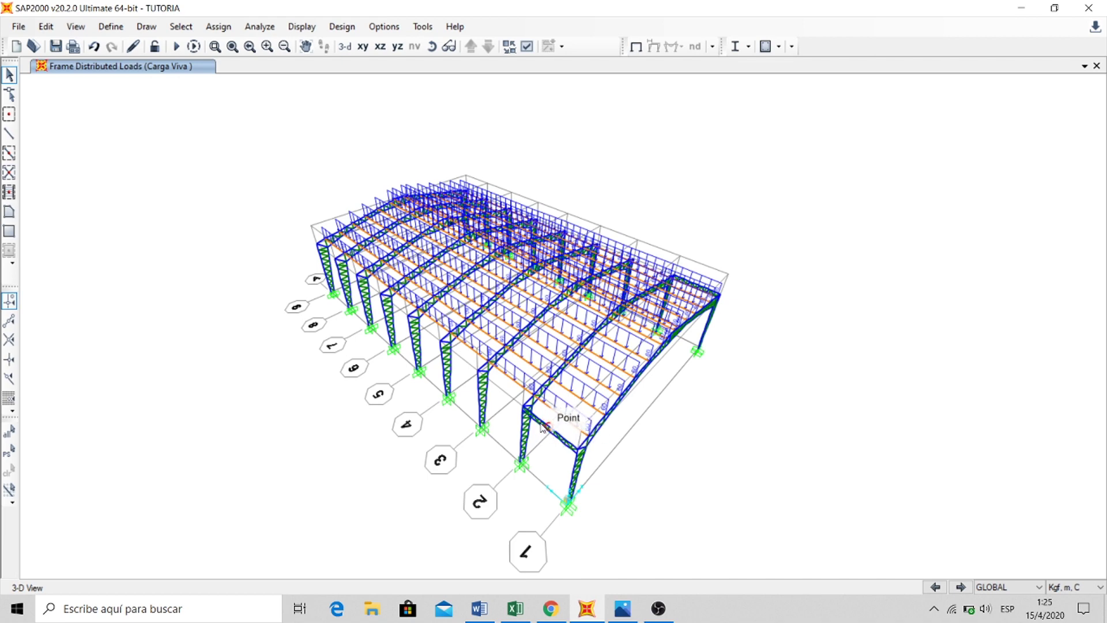
mouse_move(563, 518)
middle_mouse_down("shift")
mouse_move(553, 512)
mouse_move(652, 464)
middle_mouse_up("shift")
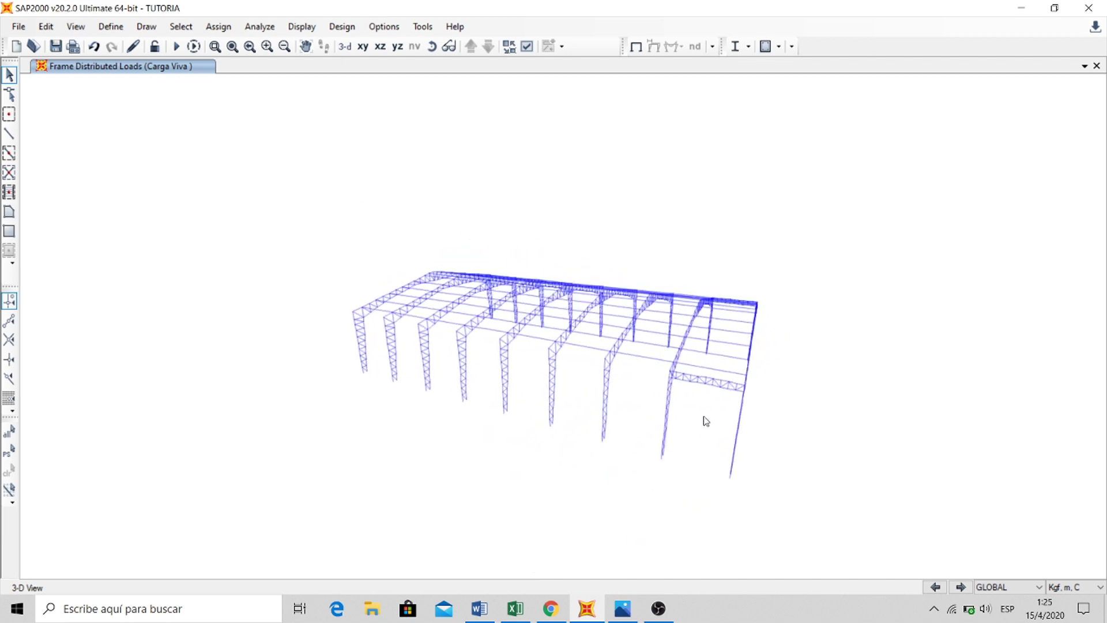
scroll(730, 390, "up", 3)
scroll(730, 390, "up", 2)
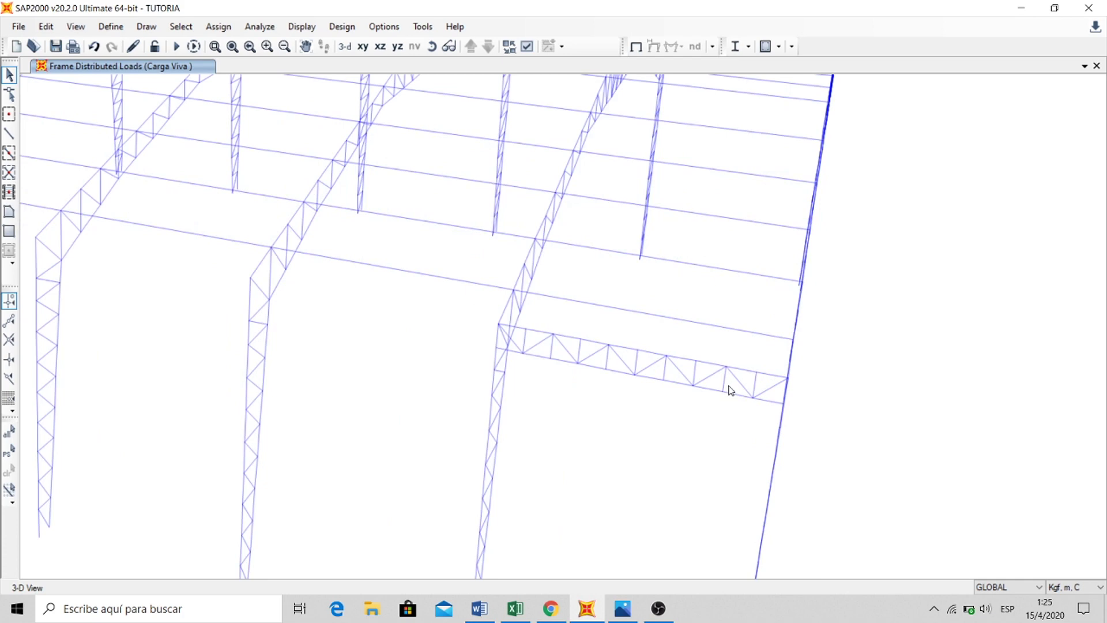
left_click_drag(772, 417, 568, 359)
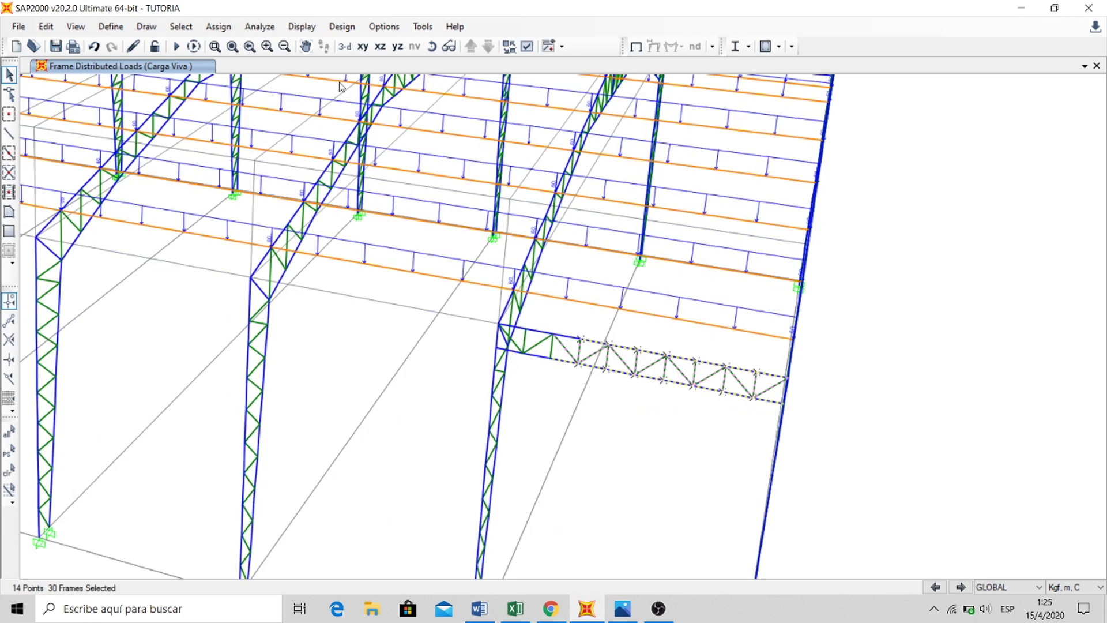
- Select the complete first-bay longitudinal truss between axes 1 and 2 on both side column lines of the warehouse
left_click(398, 46)
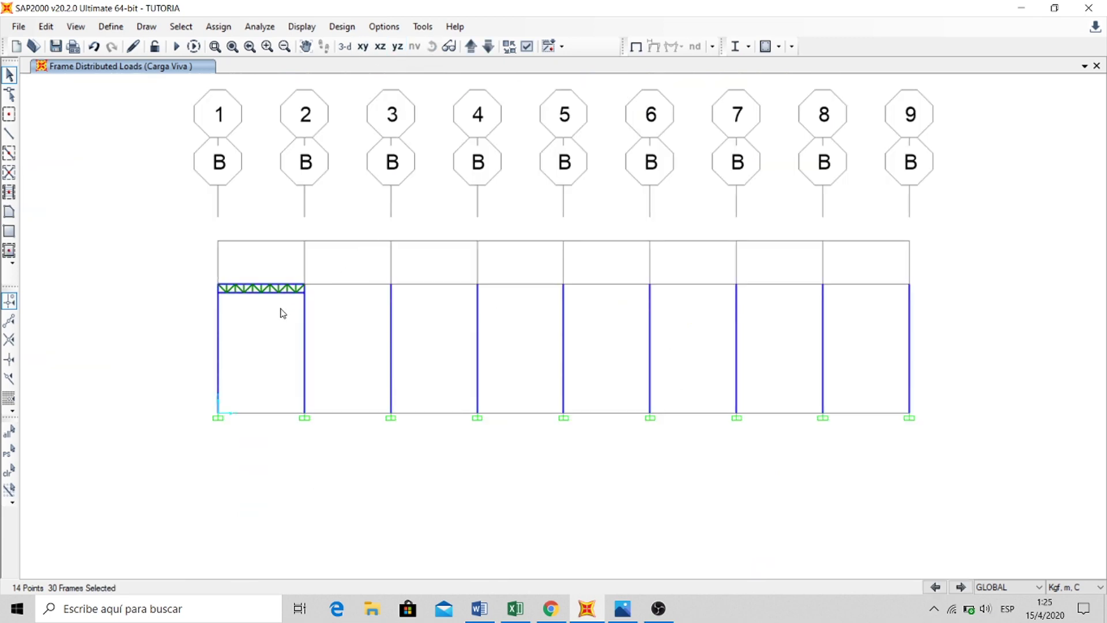
scroll(282, 310, "up", 3)
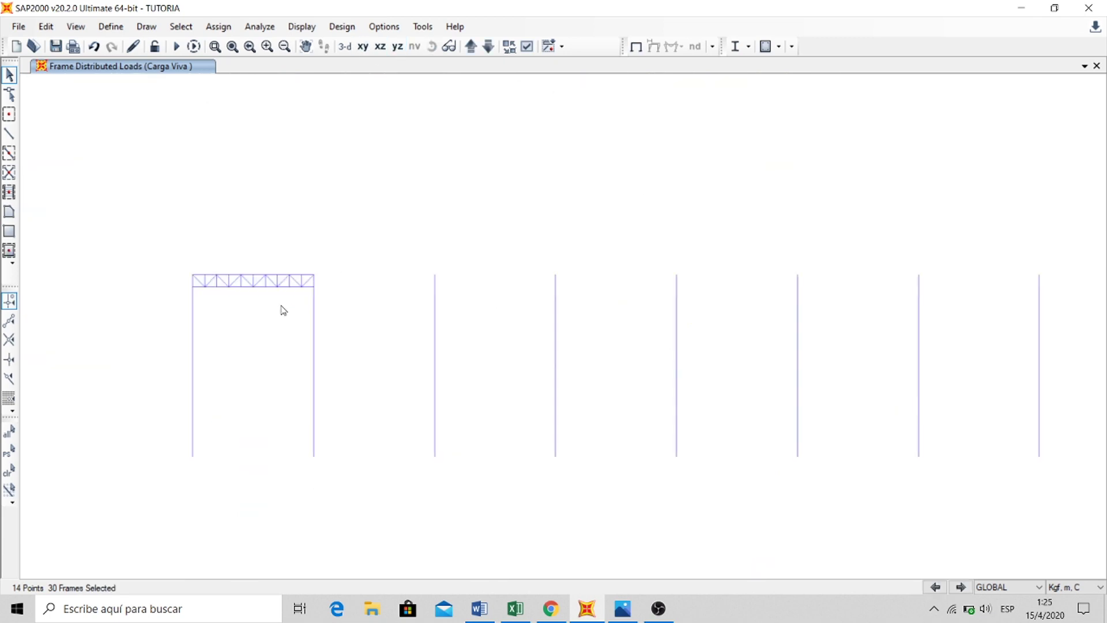
left_click_drag(326, 297, 264, 254)
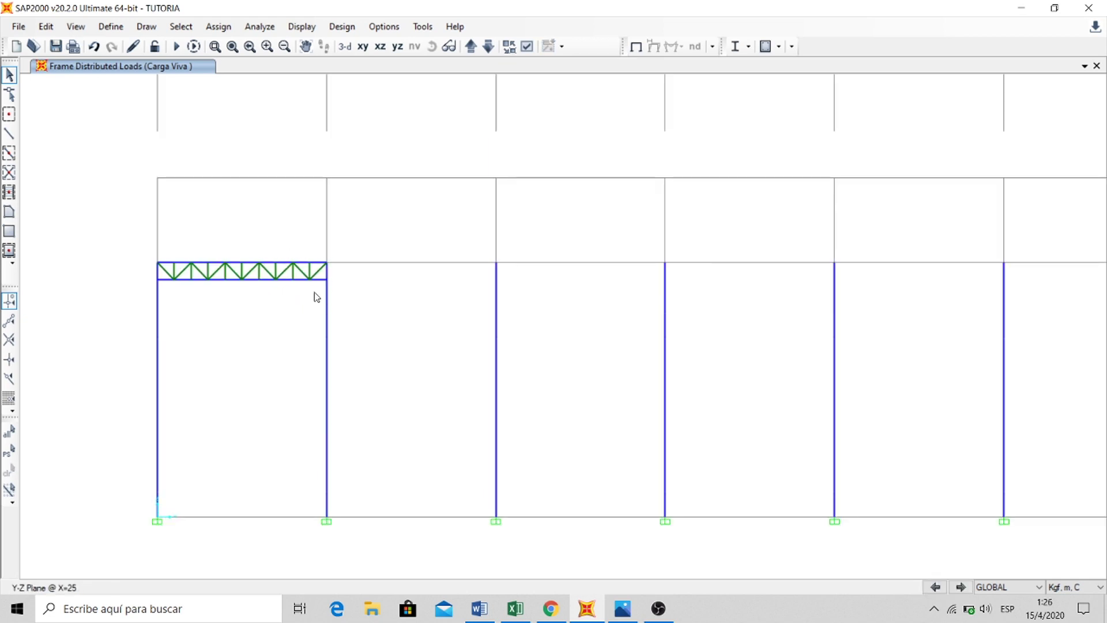
left_click_drag(318, 290, 166, 234)
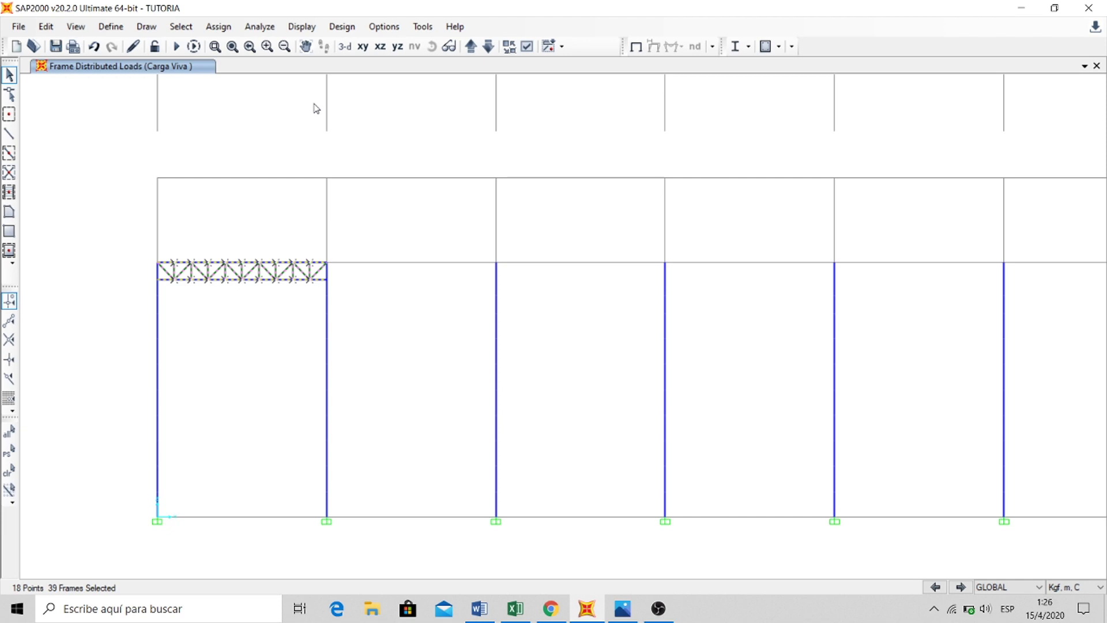
left_click(477, 50)
scroll(263, 320, "up", 5)
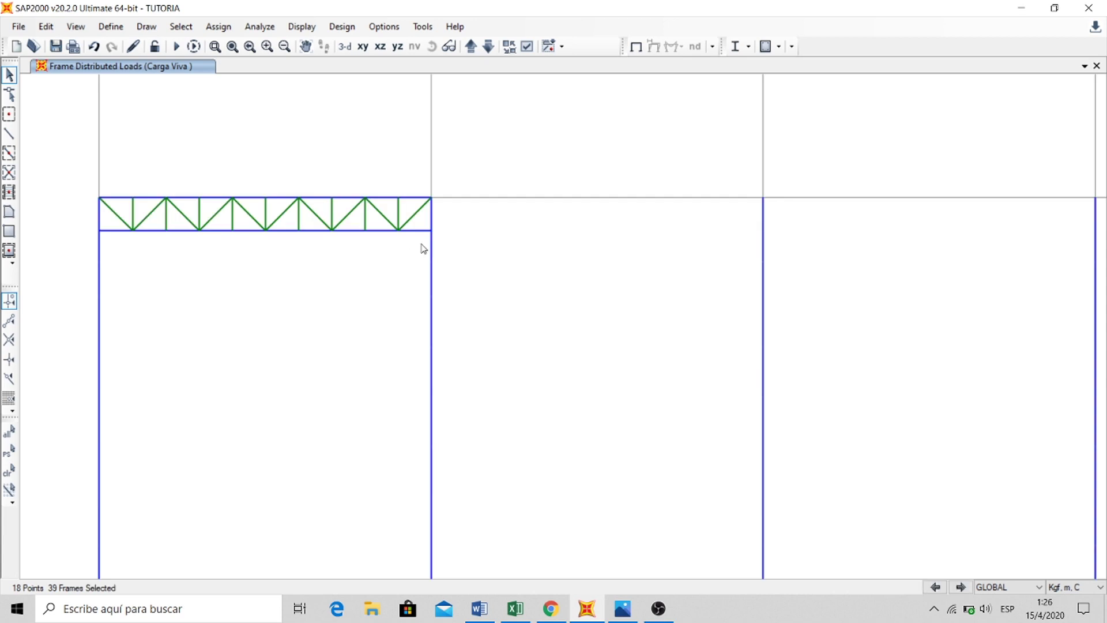
left_click_drag(363, 191, 106, 175)
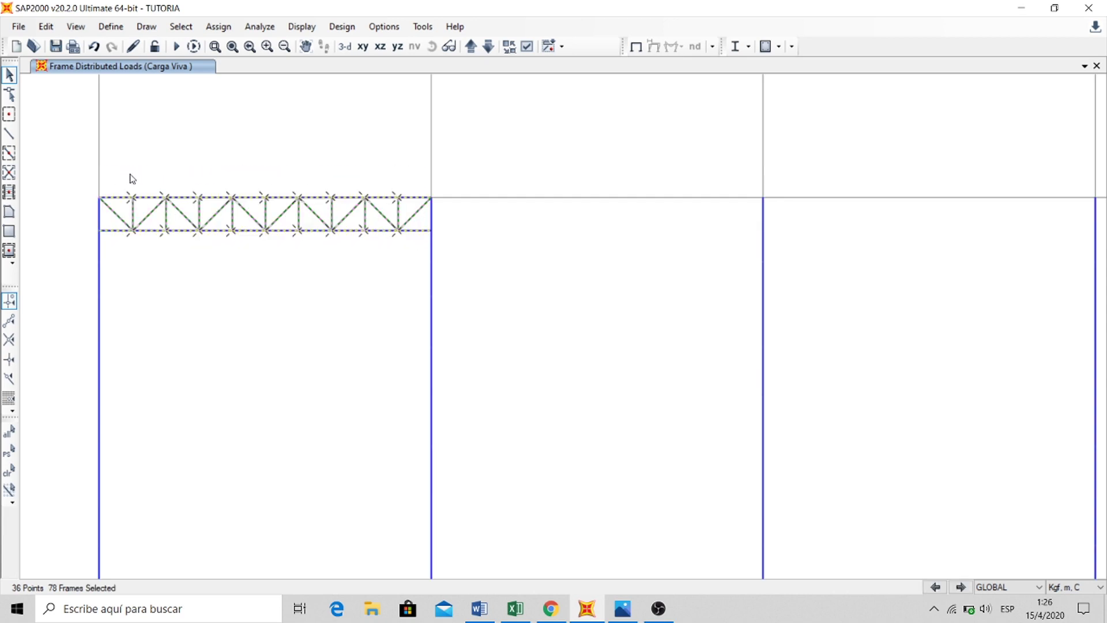
- Replicate the selected longitudinal trusses linearly 7 times with a dy increment of 5 m, keeping the original objects
left_click(46, 26)
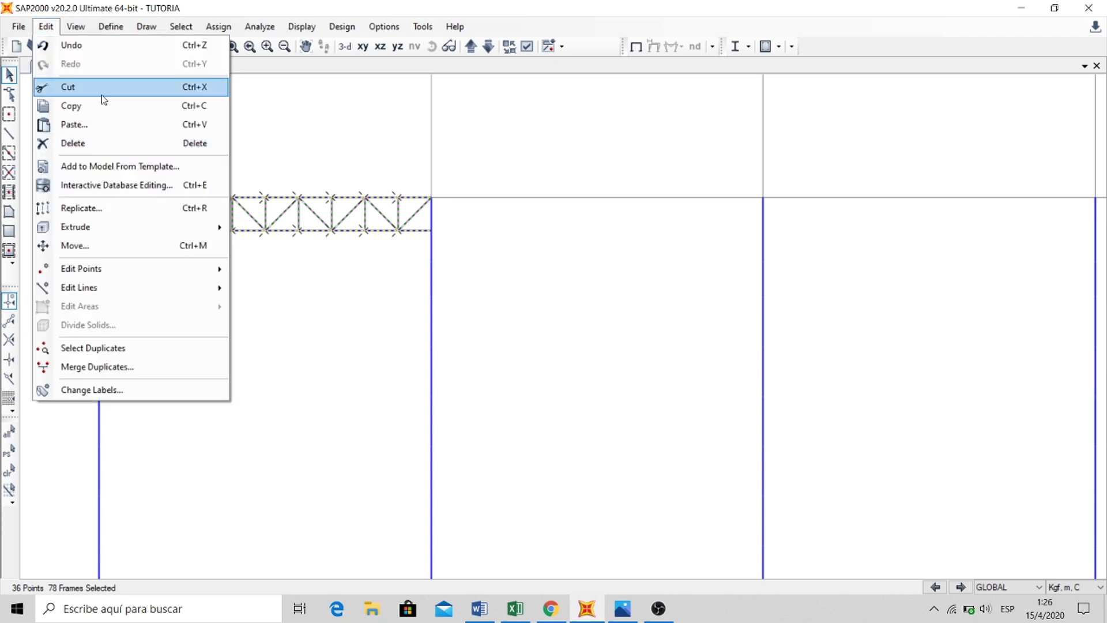
left_click(85, 209)
left_click(448, 232)
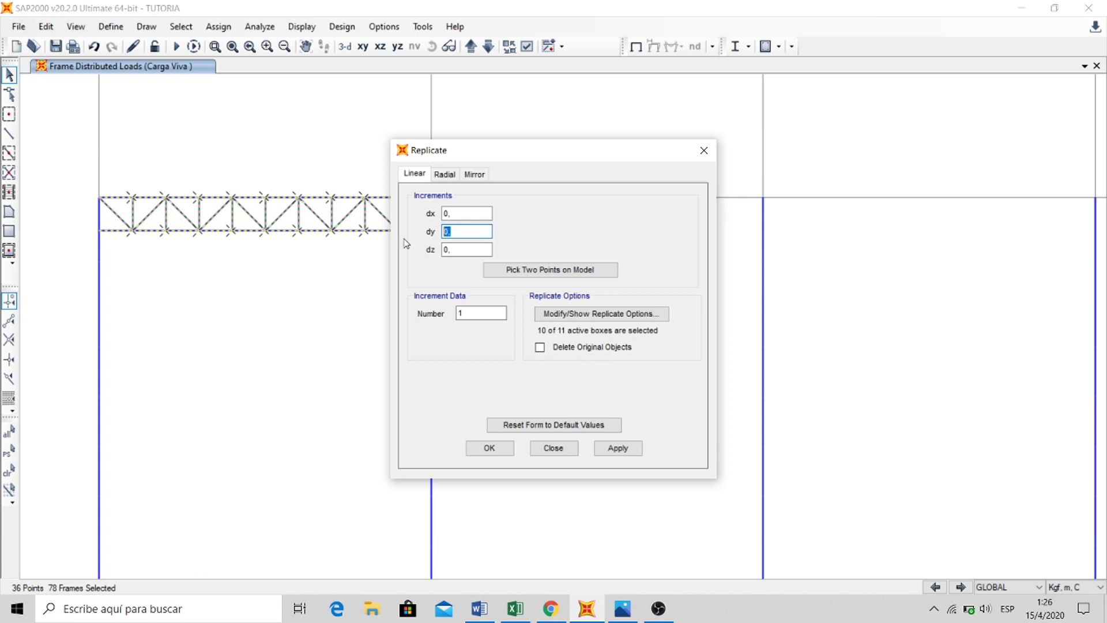
type("5")
left_click(463, 313)
type("7")
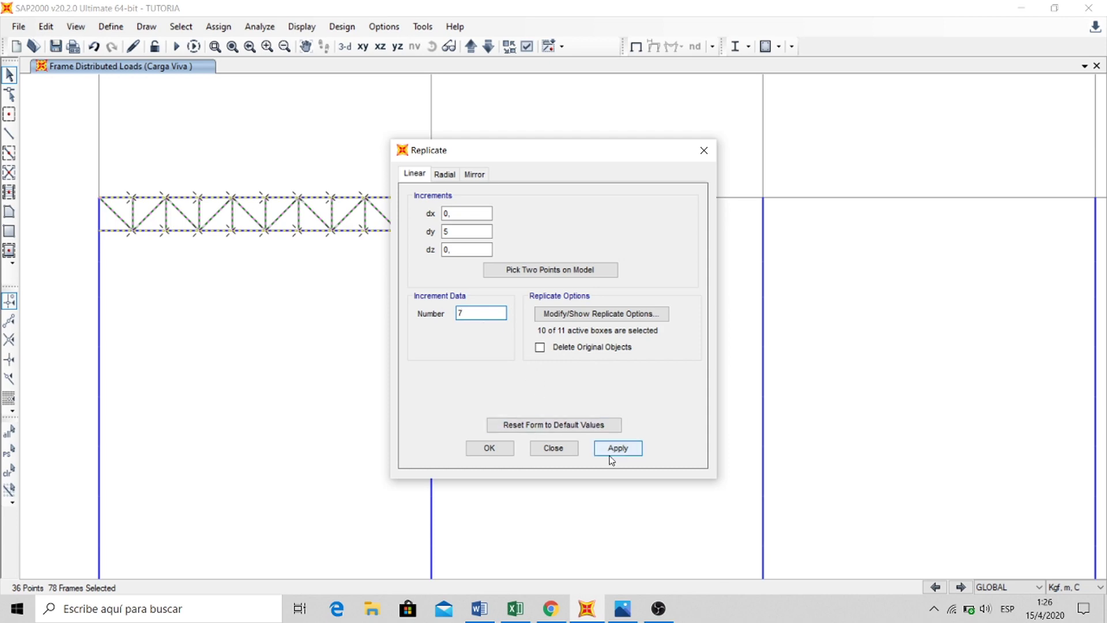
left_click(614, 451)
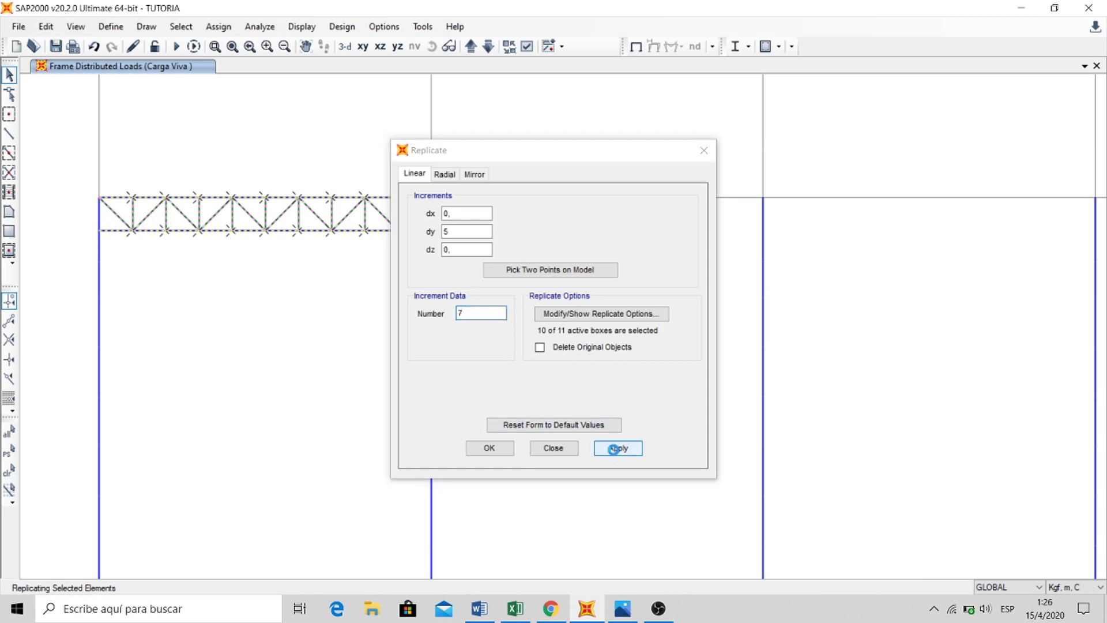
left_click(489, 449)
- Examine the replicated longitudinal trusses along both sides of the warehouse in the 3-D view
left_click(343, 47)
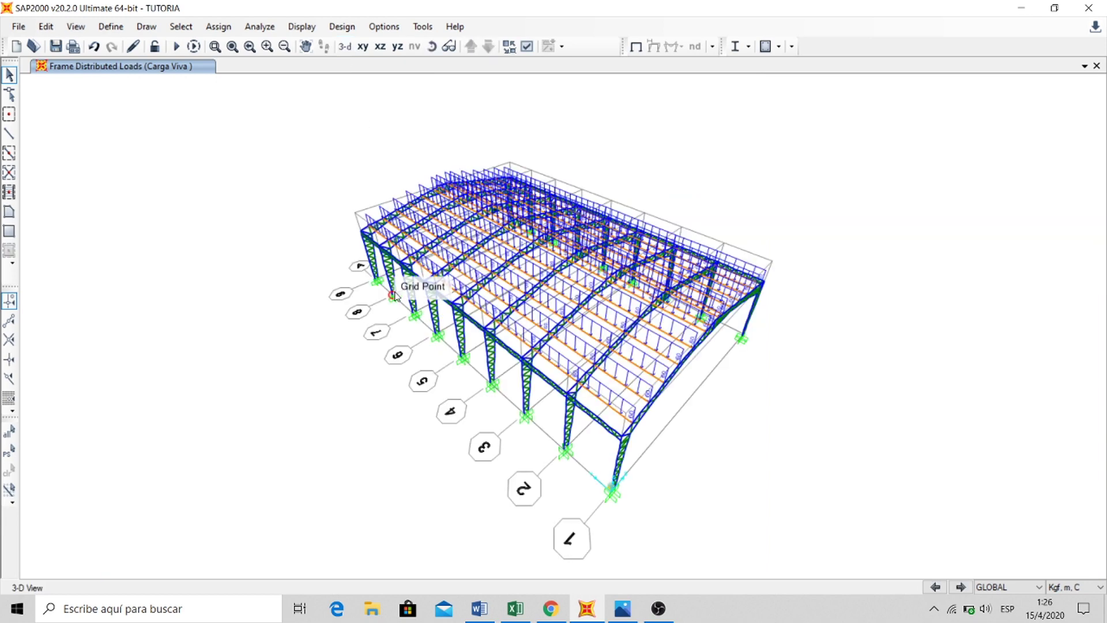
middle_click_drag(378, 448, 509, 340)
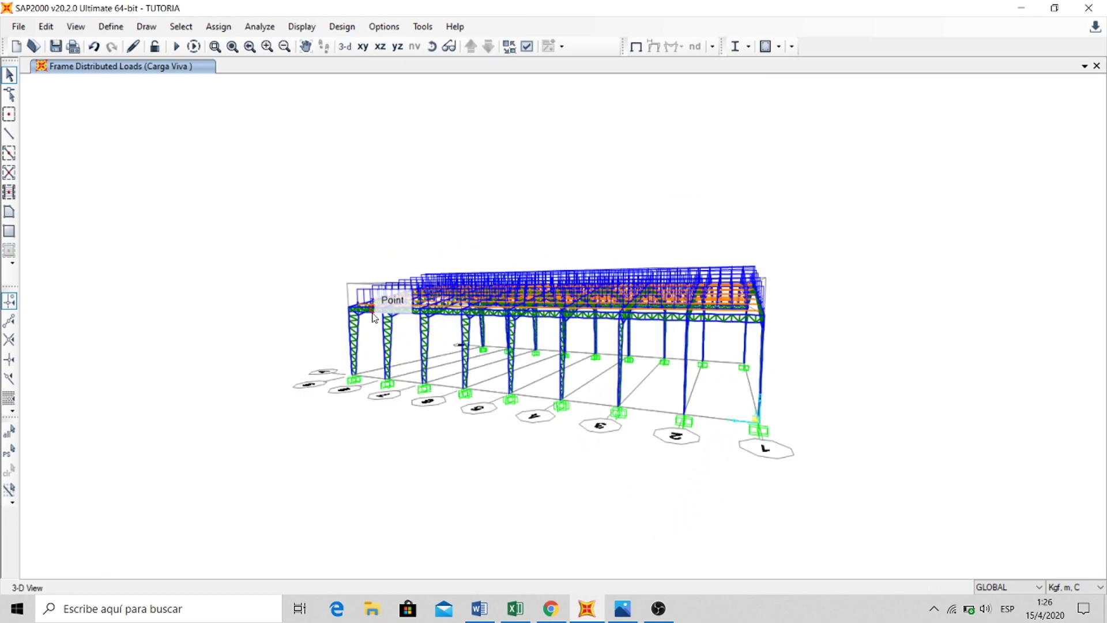
middle_click_drag(785, 387, 230, 413)
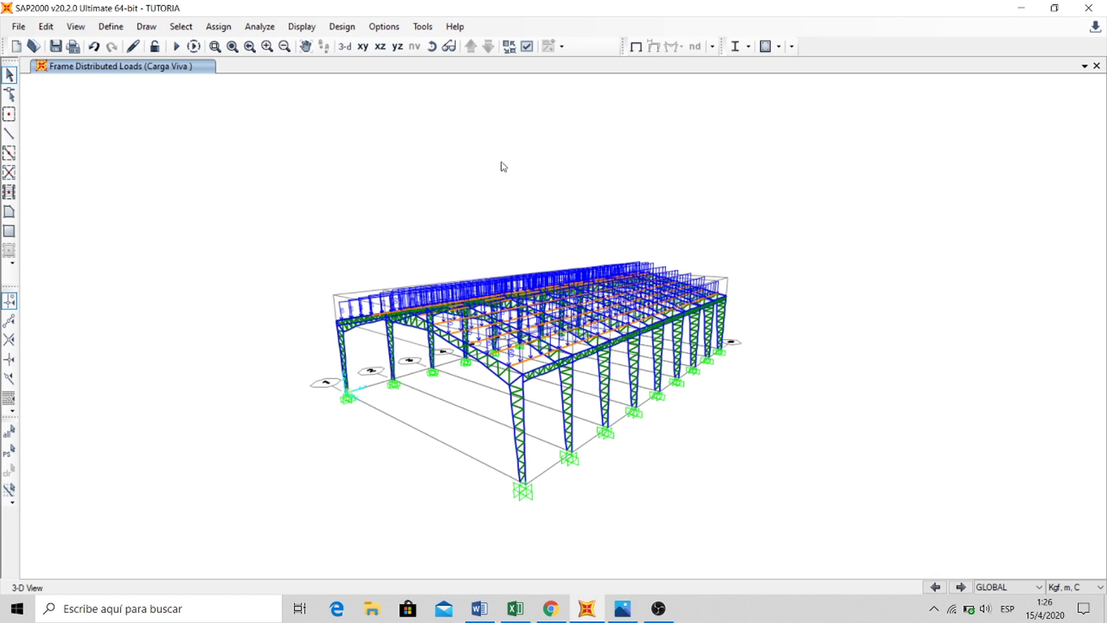
left_click(348, 50)
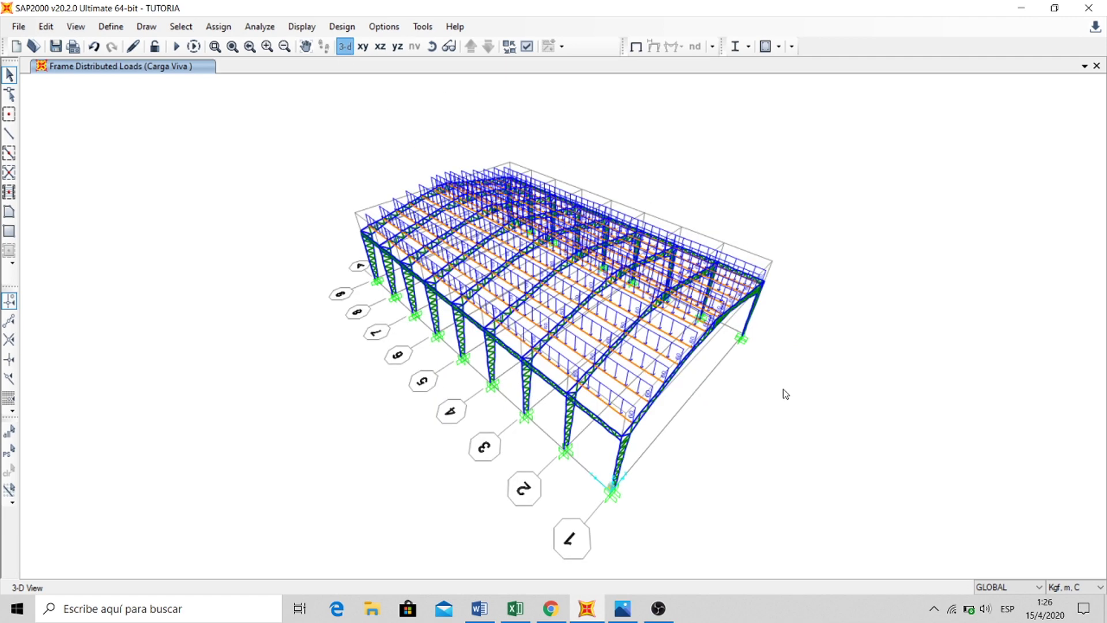
- Show the undeformed shape of the warehouse in place of the Carga Viva distributed loads
middle_click_drag(749, 412, 718, 383)
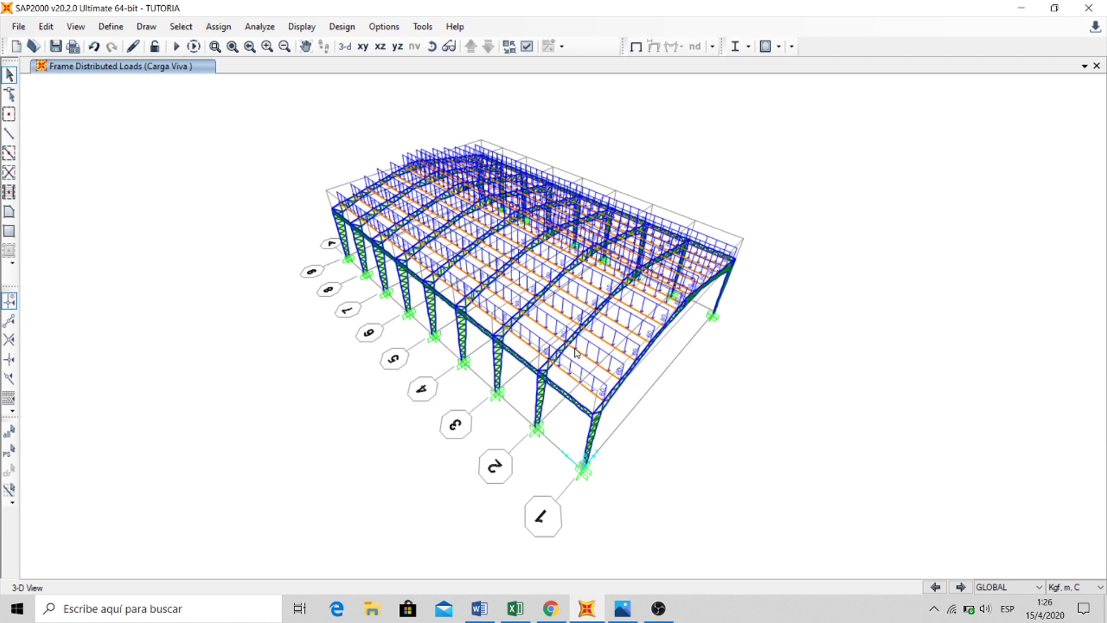
left_click(637, 47)
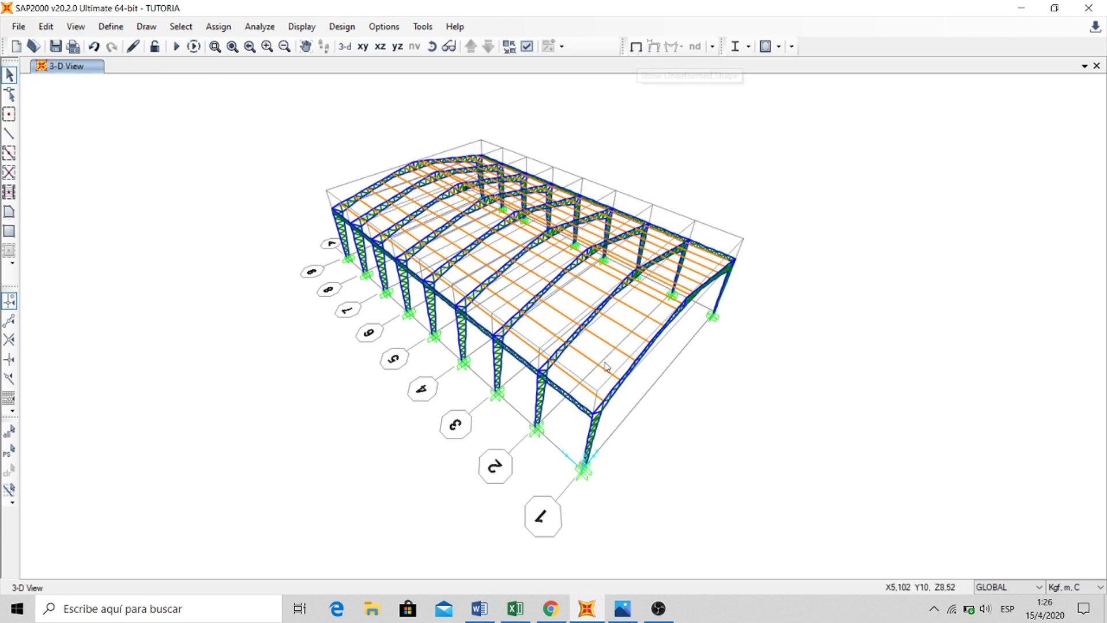
middle_click_drag(666, 441, 589, 404, "shift")
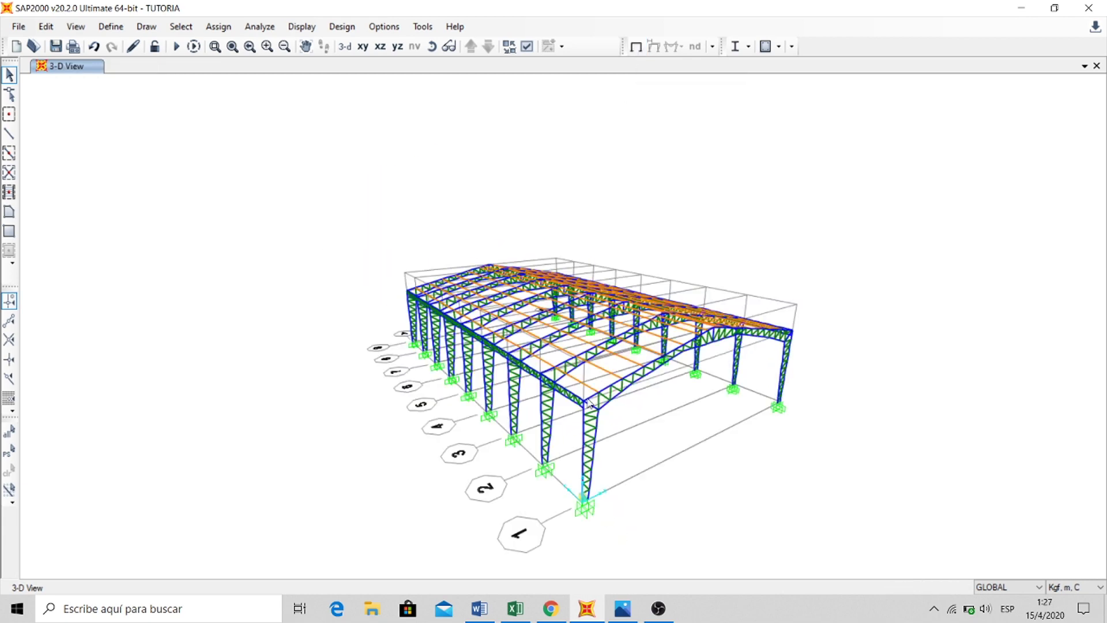
- Check the loads assigned to an outer chord member near the top of the axis A column at Y=35
left_click(380, 46)
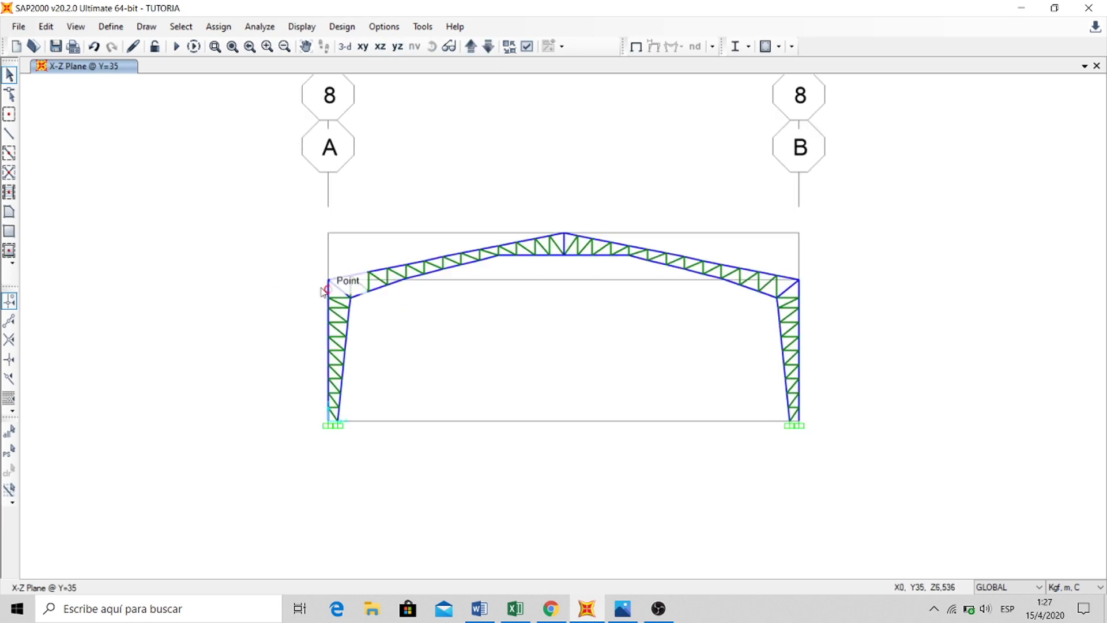
scroll(326, 295, "up", 4)
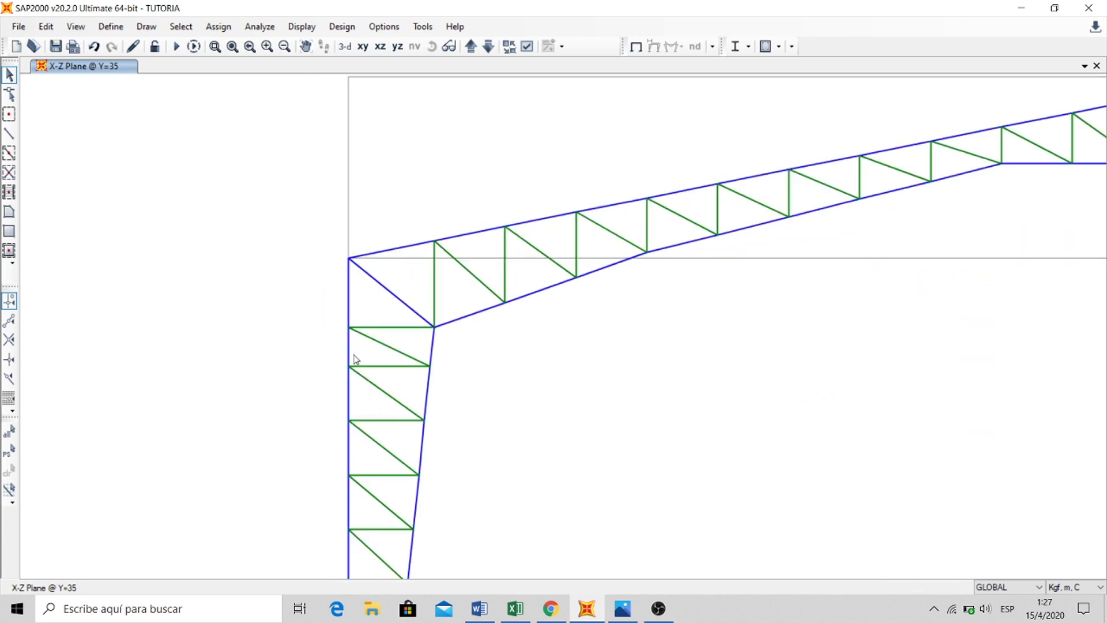
left_click(349, 355)
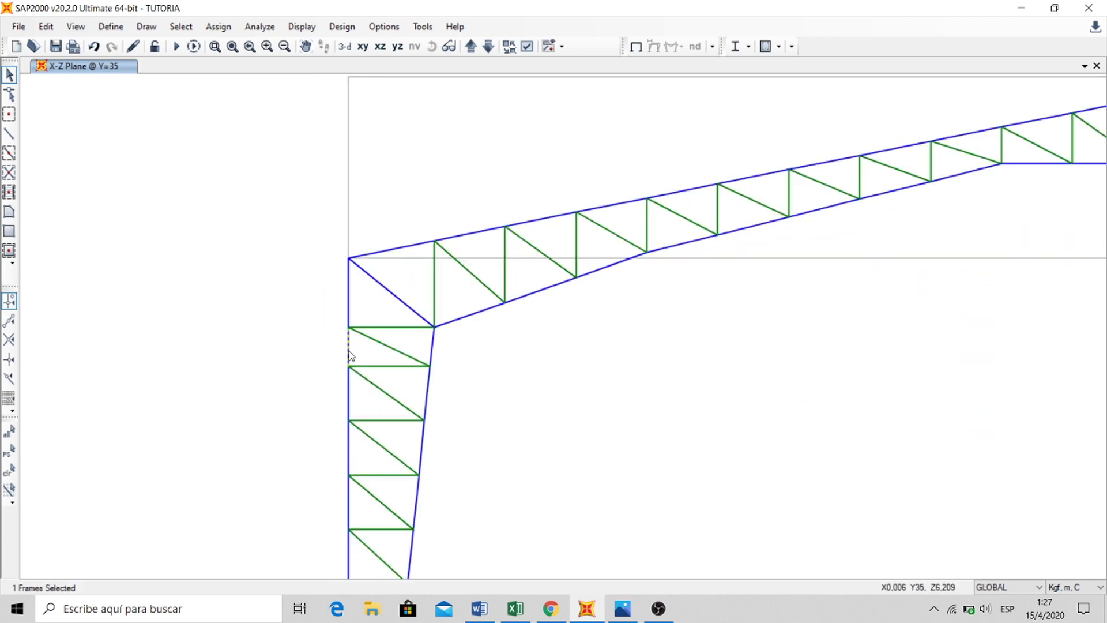
right_click(351, 356)
left_click(475, 148)
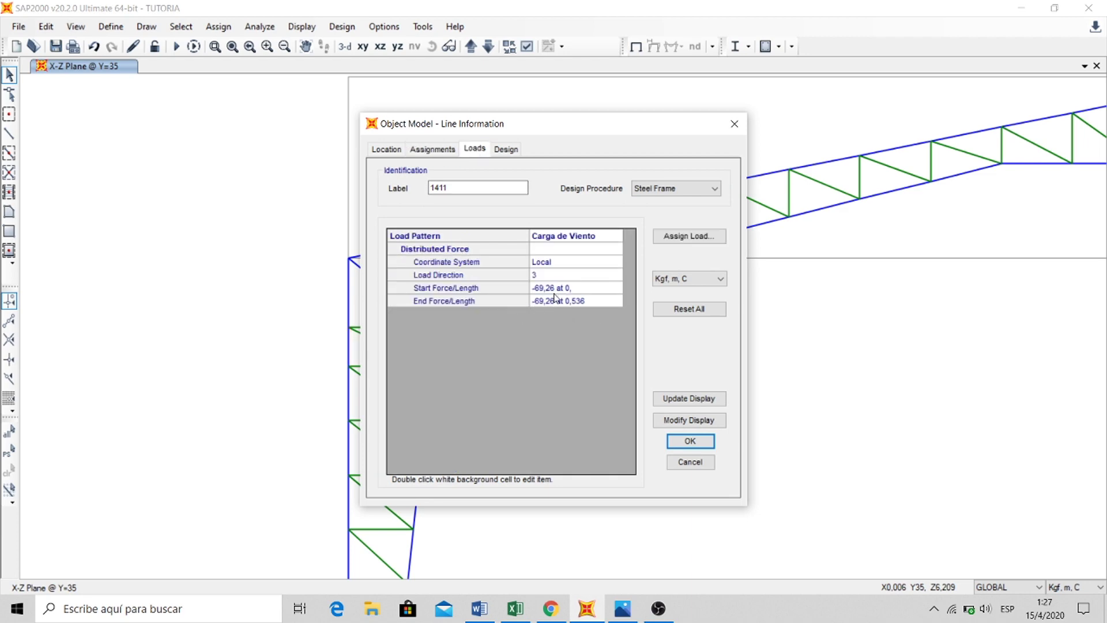
left_click(693, 442)
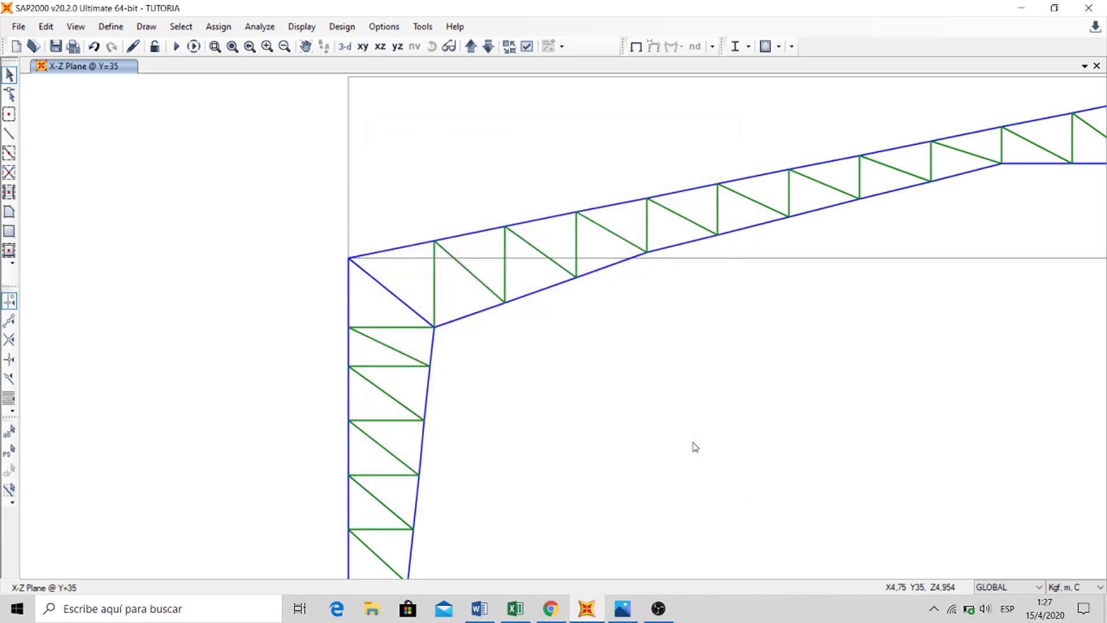
- Return to the 3-D view and run the analysis for all load cases
left_click(345, 46)
middle_click_drag(762, 260, 657, 209)
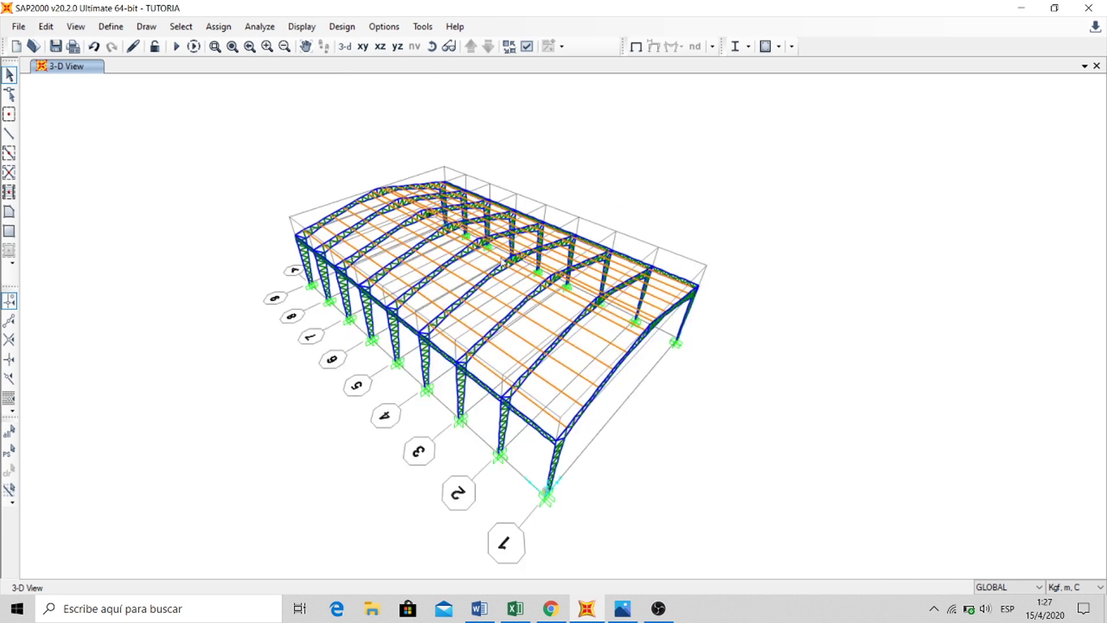
middle_click_drag(679, 204, 692, 208)
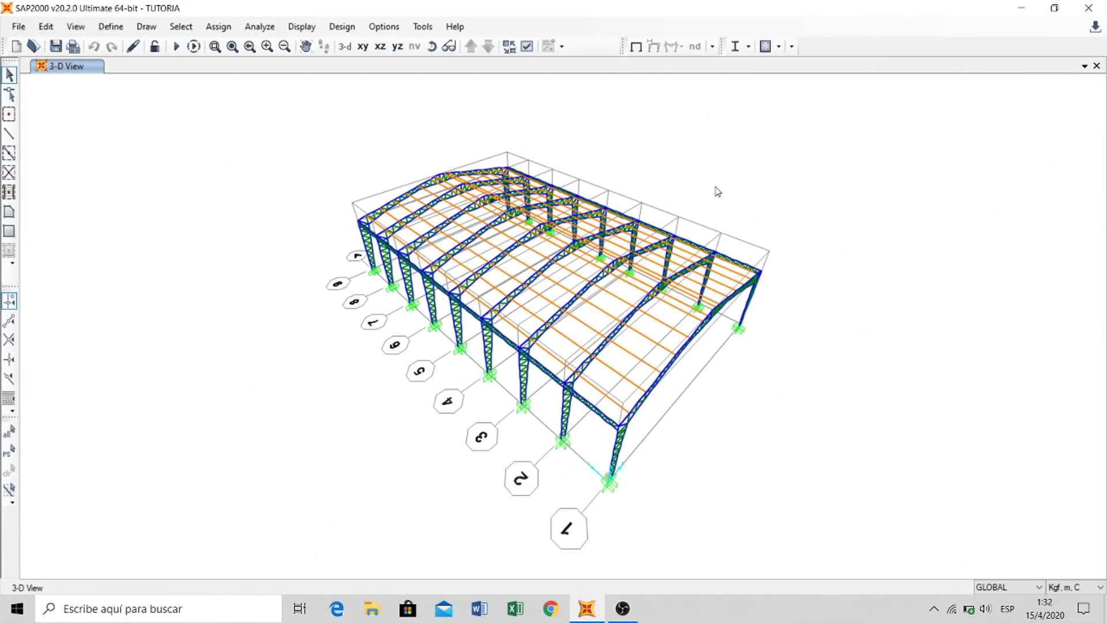
middle_click_drag(737, 185, 708, 190)
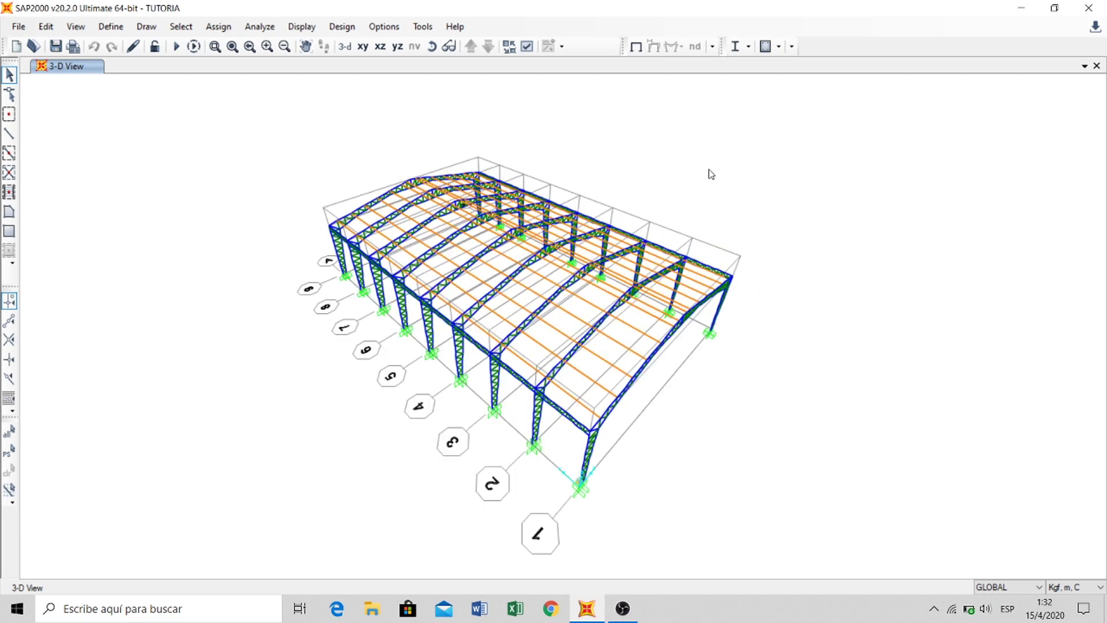
left_click(177, 50)
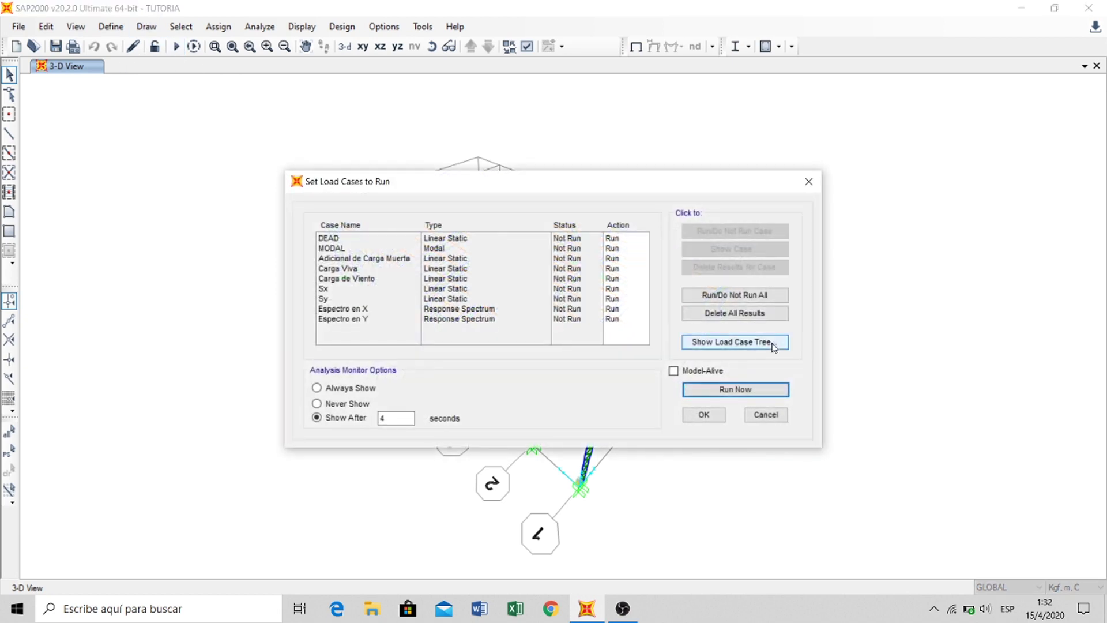
left_click(752, 393)
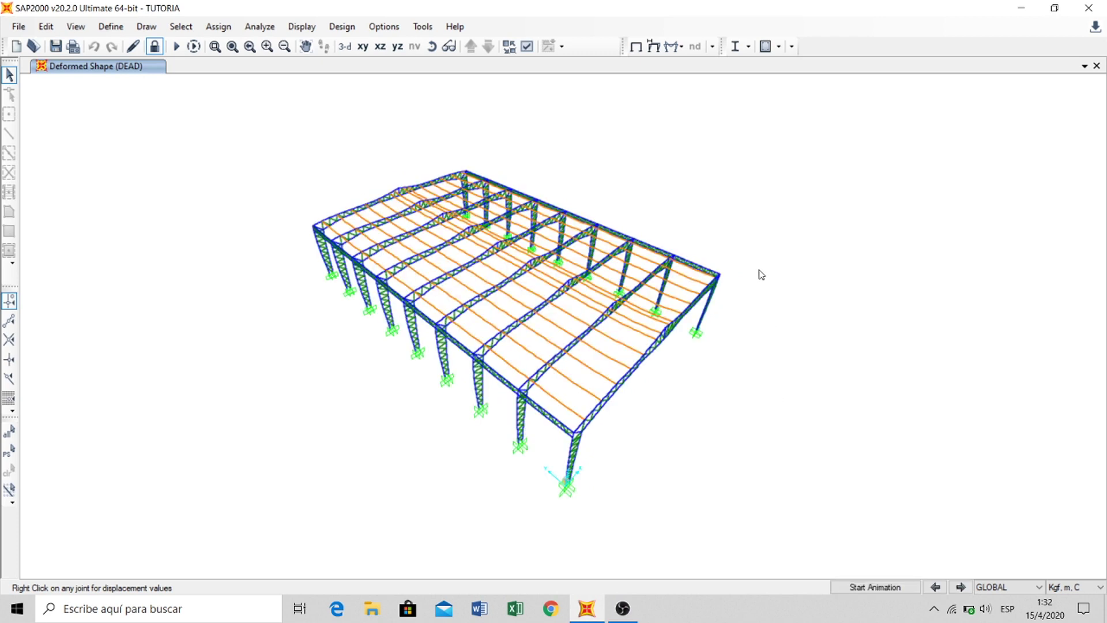
- Display the deformed shape for the MODAL case, mode number 1, with automatic scaling
left_click(654, 49)
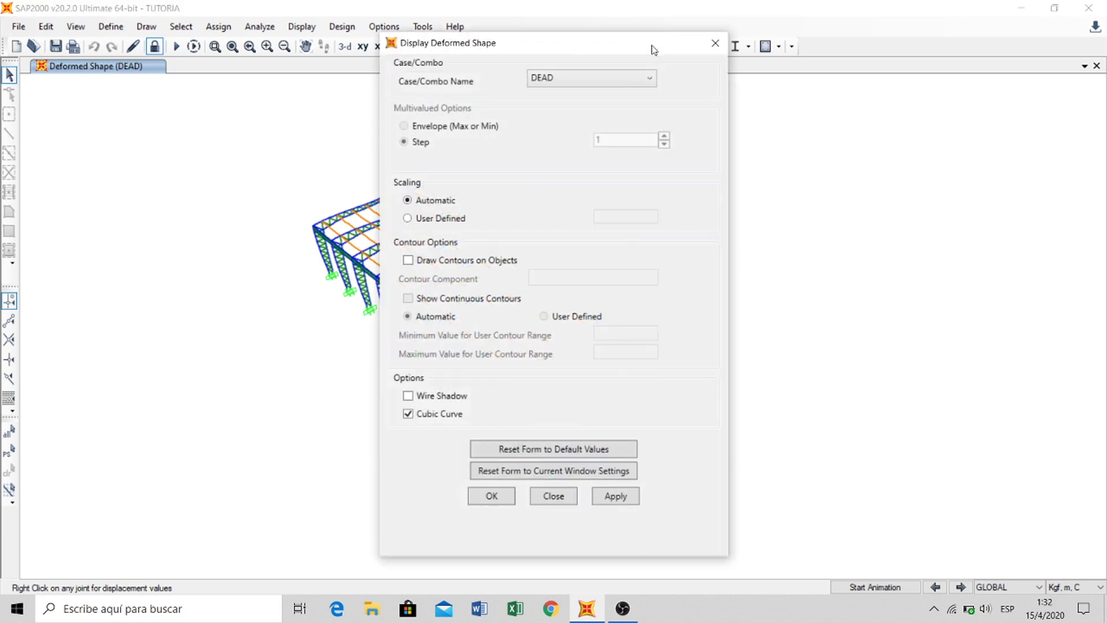
left_click(715, 44)
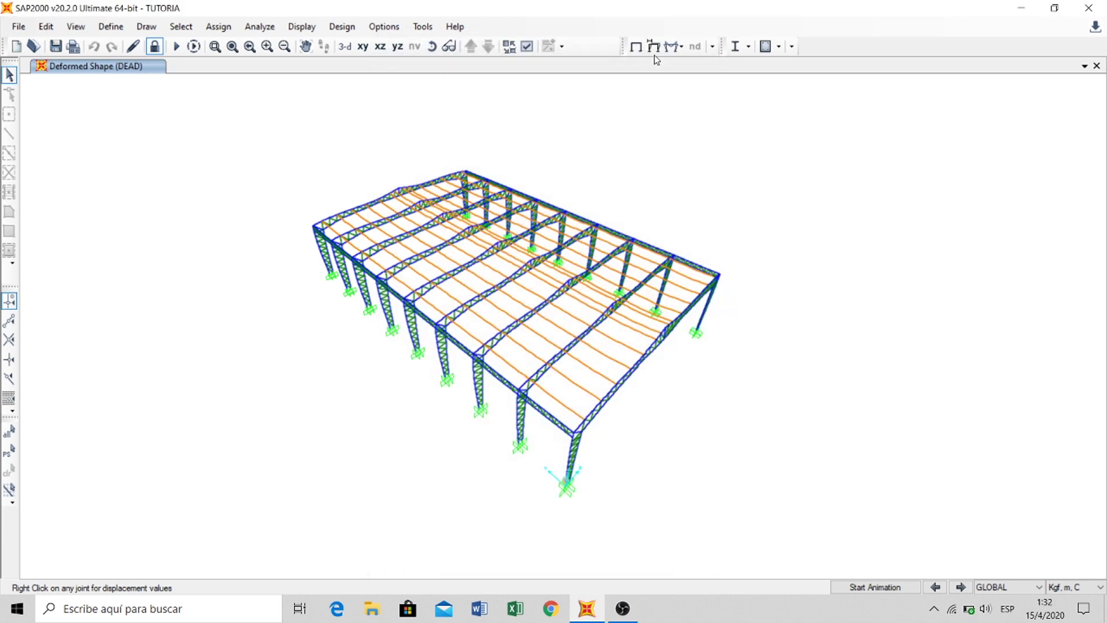
left_click(653, 48)
left_click(605, 76)
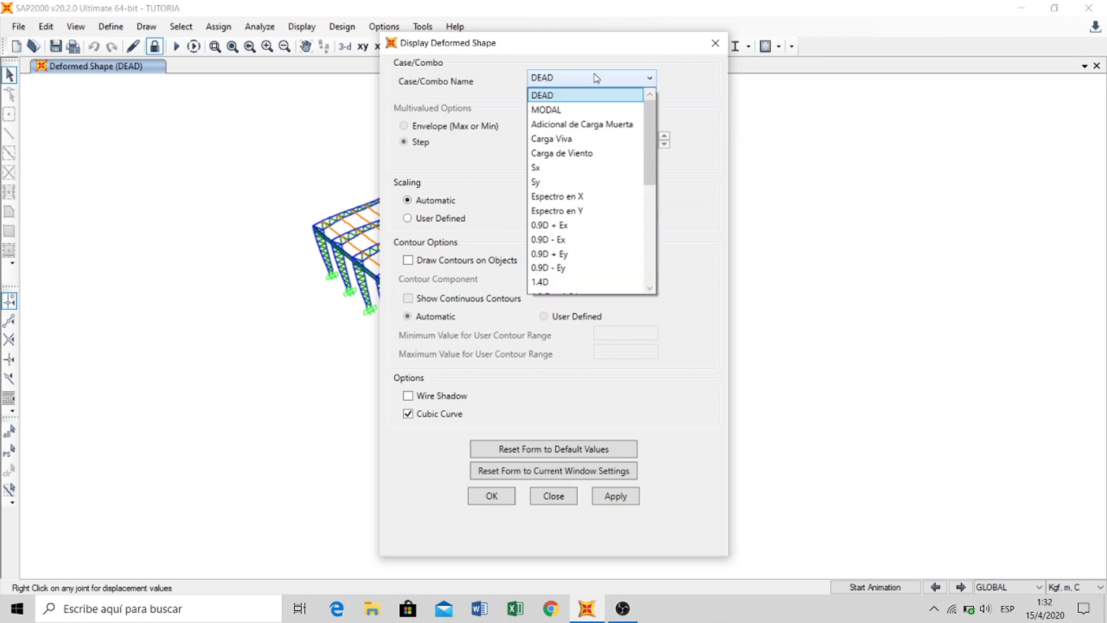
left_click(558, 109)
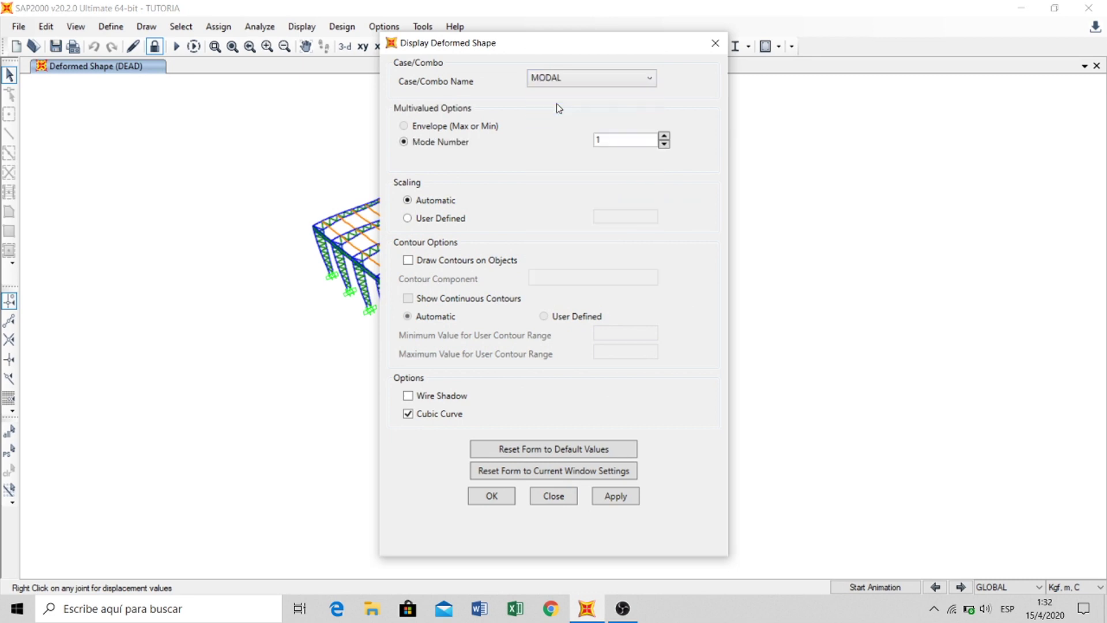
left_click(615, 496)
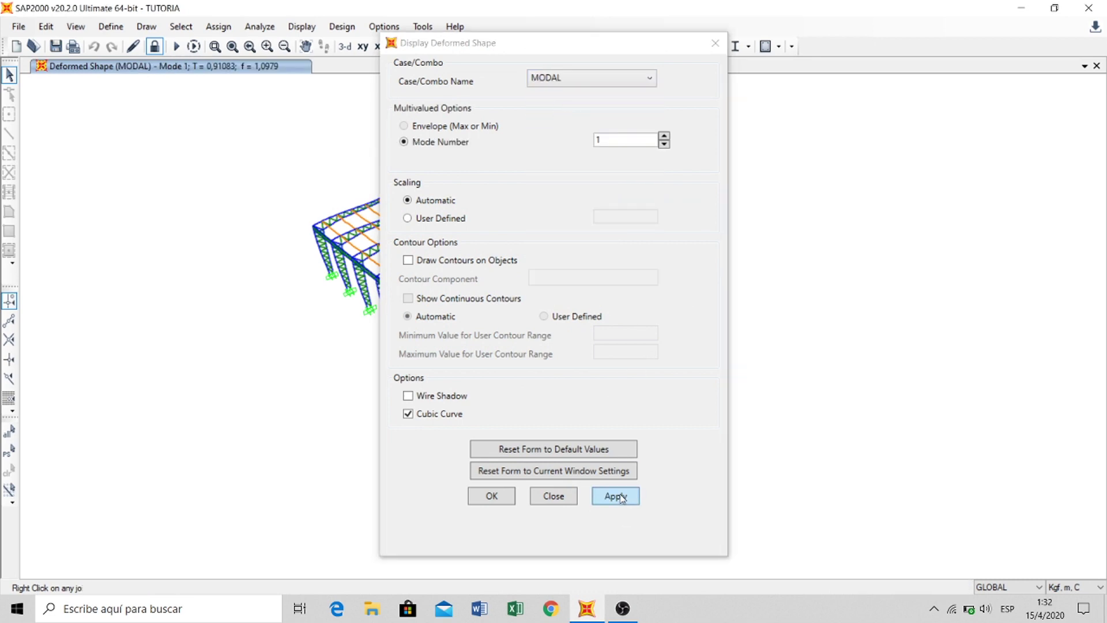
- Confirm the deformed shape settings and animate the warehouse's MODAL mode 1 shape in the 3-D view
left_click(490, 497)
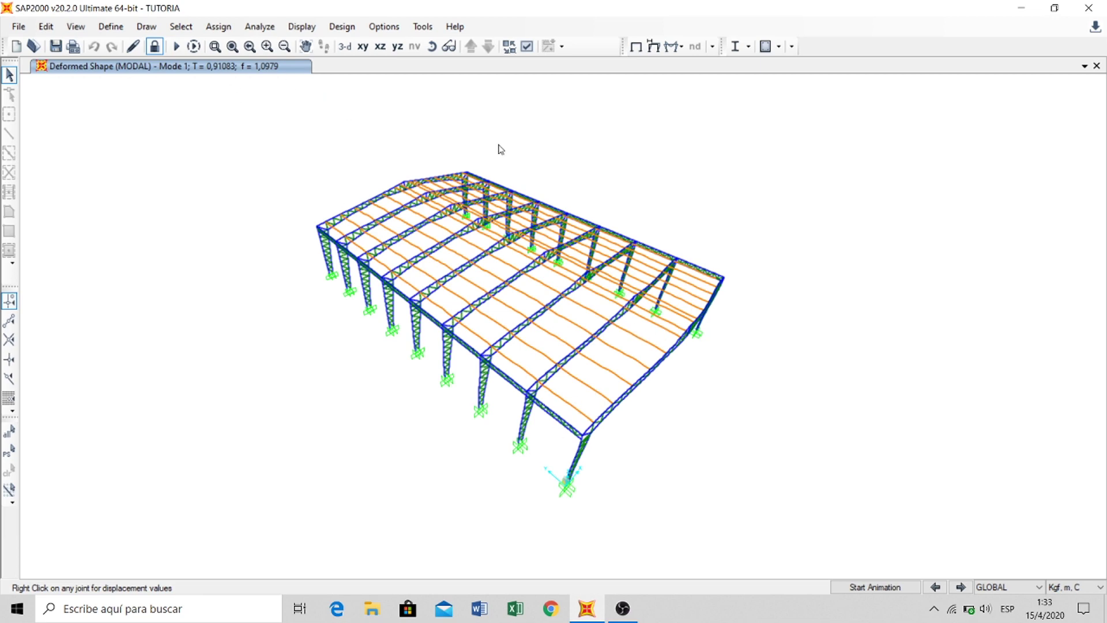
right_click(528, 397)
middle_click_drag(715, 190, 696, 196)
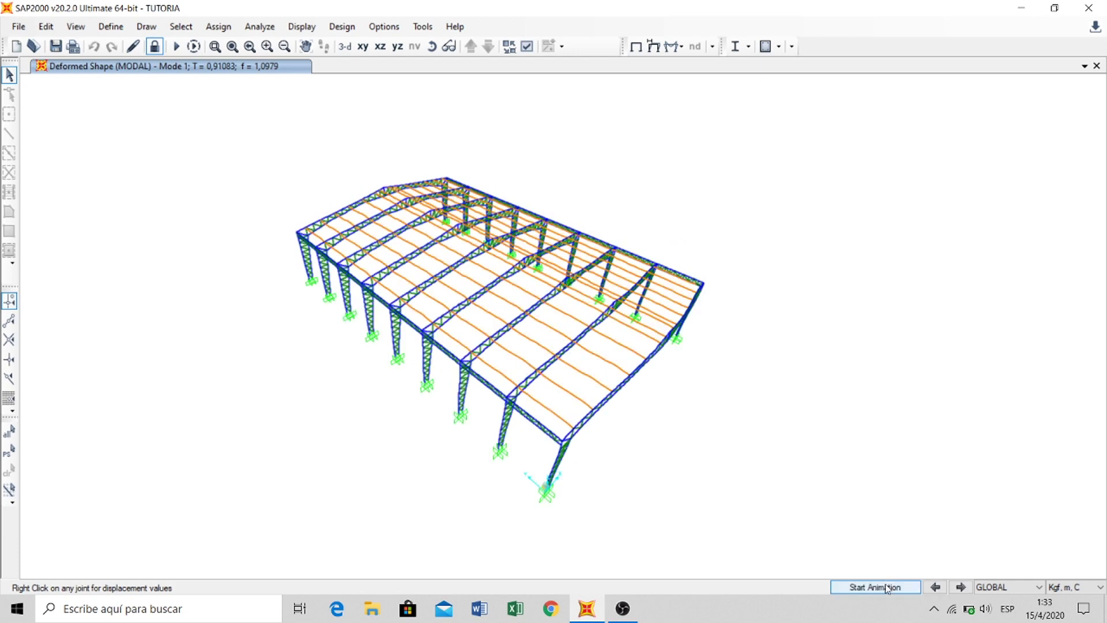
left_click(887, 588)
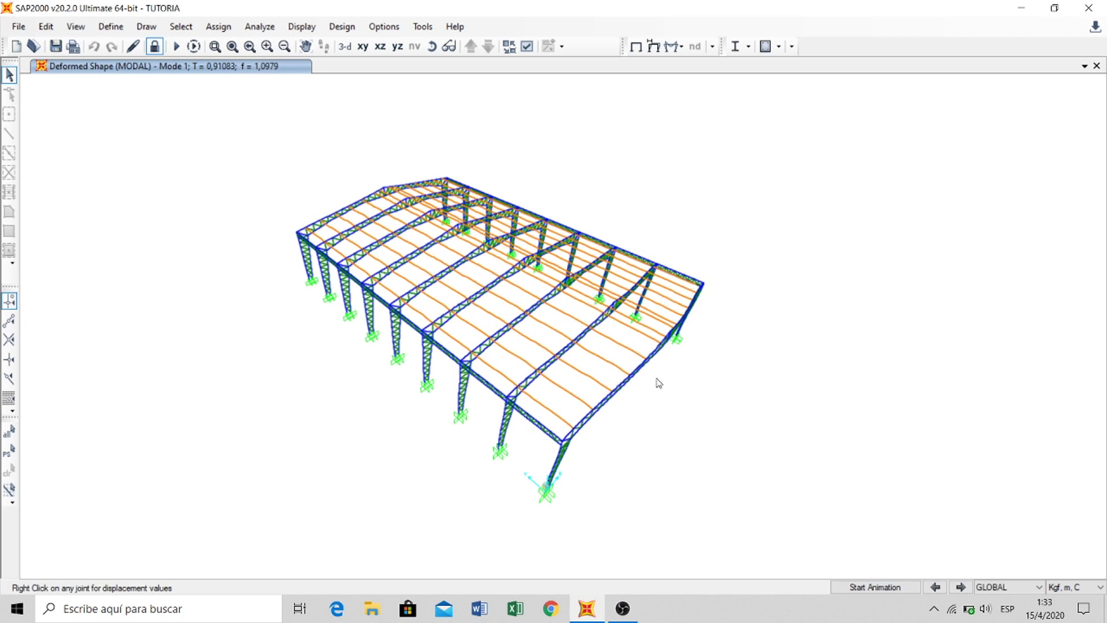
left_click(877, 587)
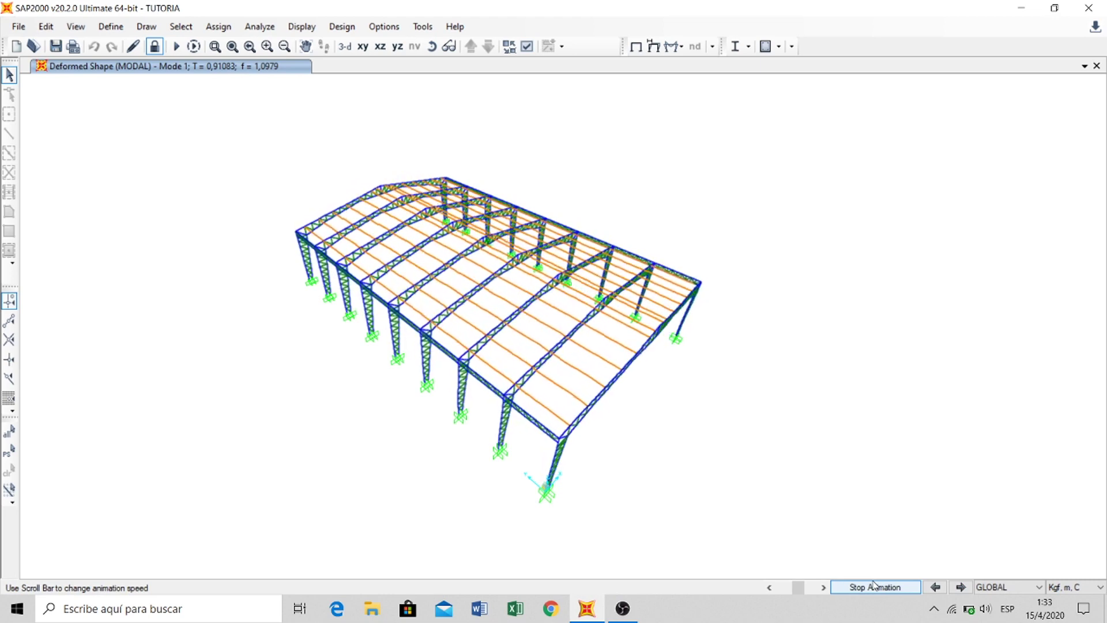
- Animate the MODAL mode 2 deformed shape, then stop it and display mode 3
left_click(962, 586)
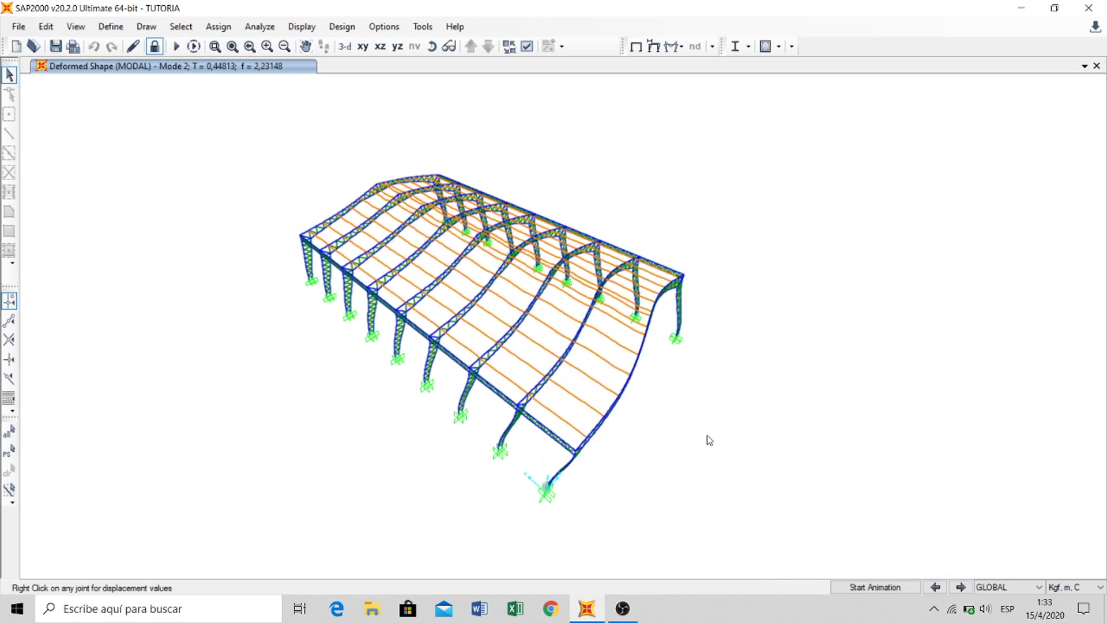
left_click(875, 587)
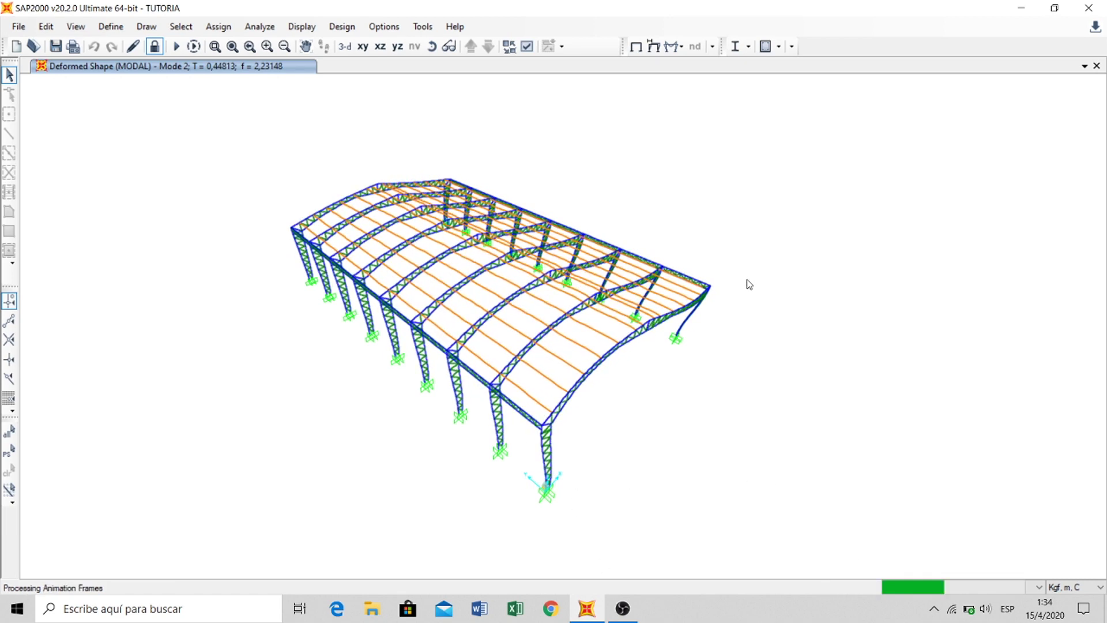
left_click(891, 588)
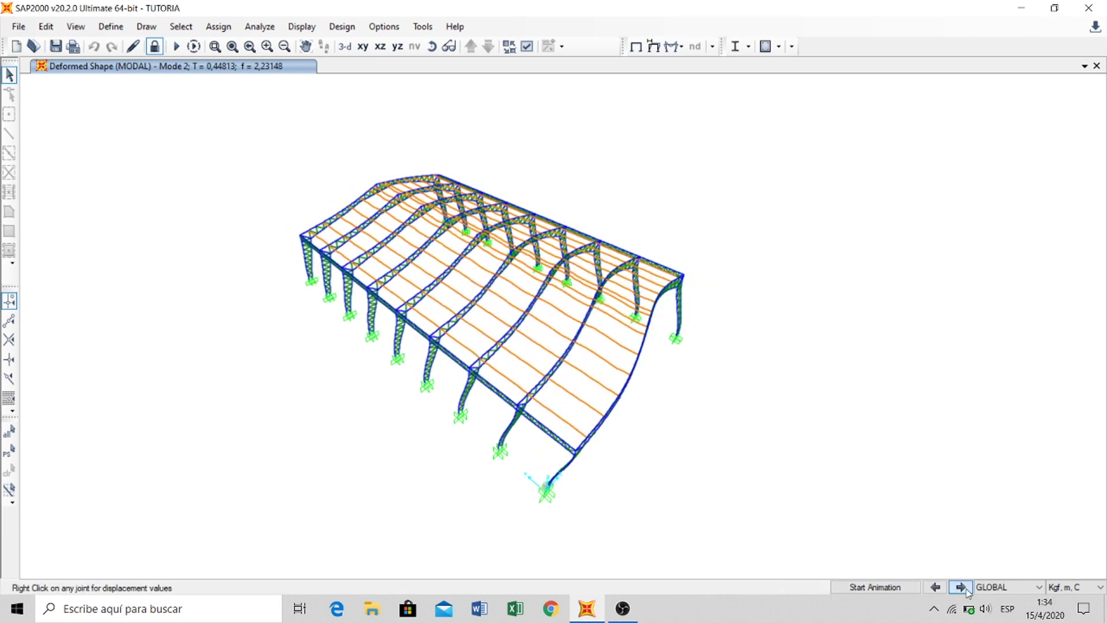
left_click(961, 587)
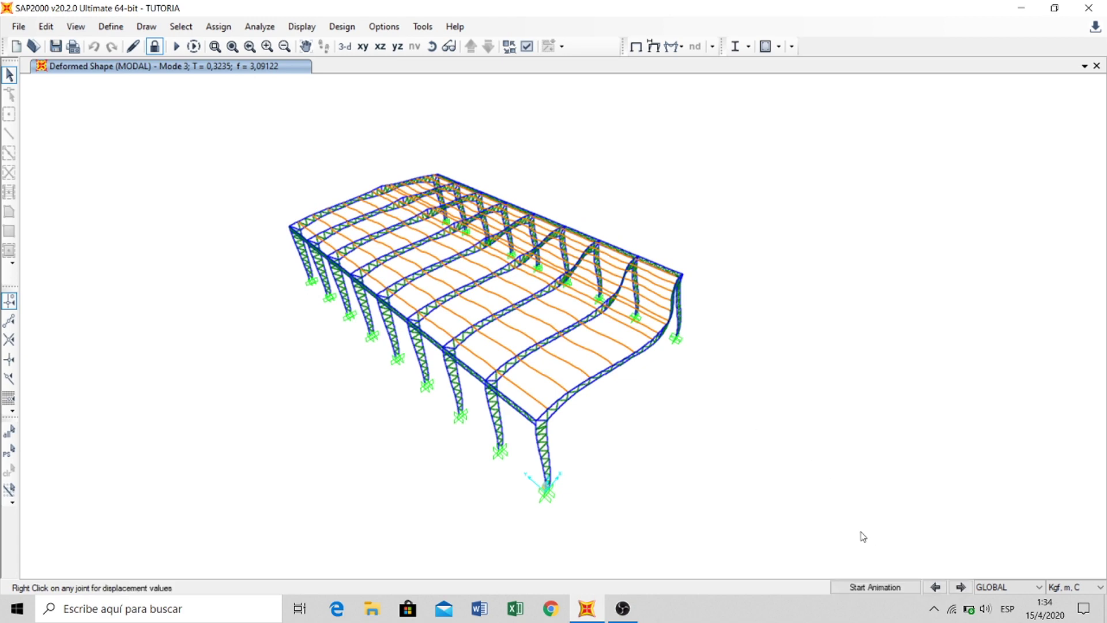